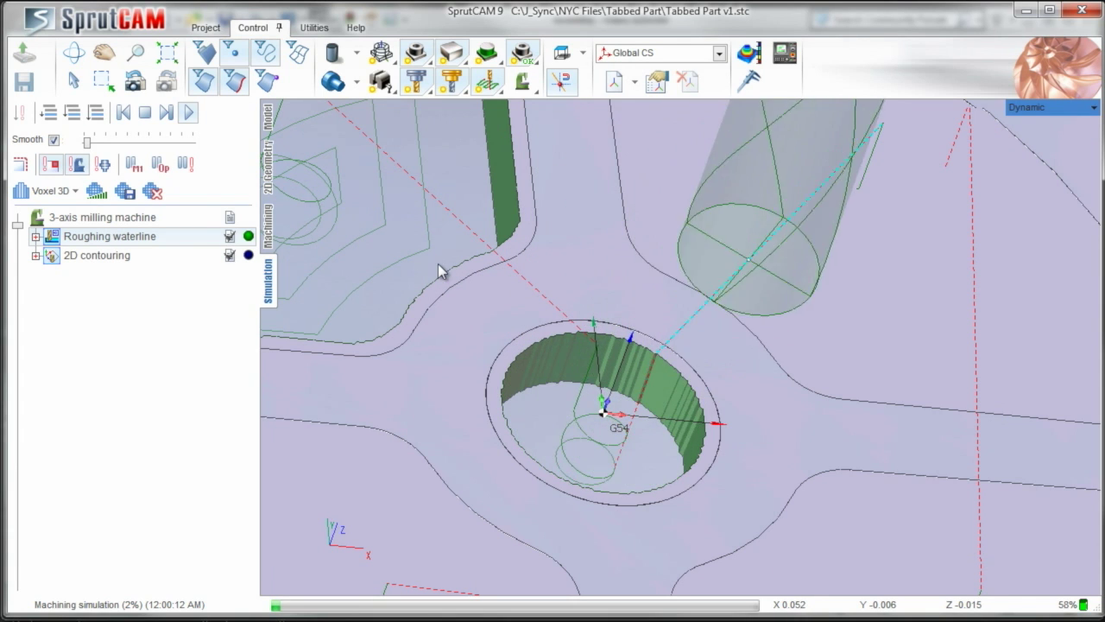
- Examine the running Roughing waterline simulation across the wheel's pockets and centre hole
scroll(438, 264, "down", 5)
middle_click_drag(447, 215, 518, 229)
scroll(516, 225, "up", 2)
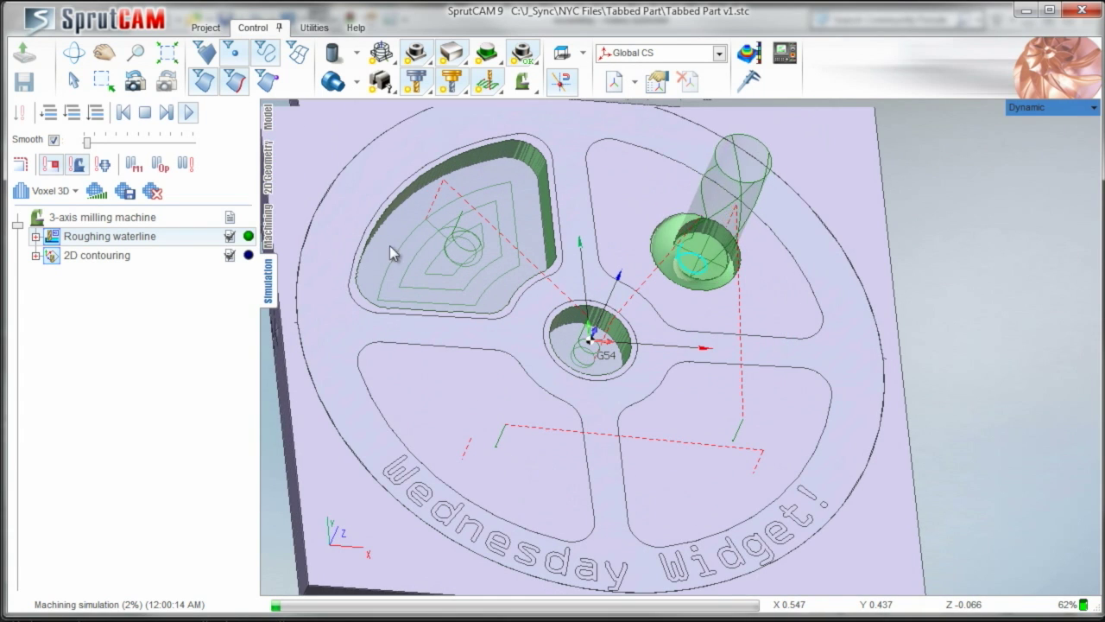
- Set the Roughing waterline operation's approach feed to 40% of the work feed
left_click(268, 229)
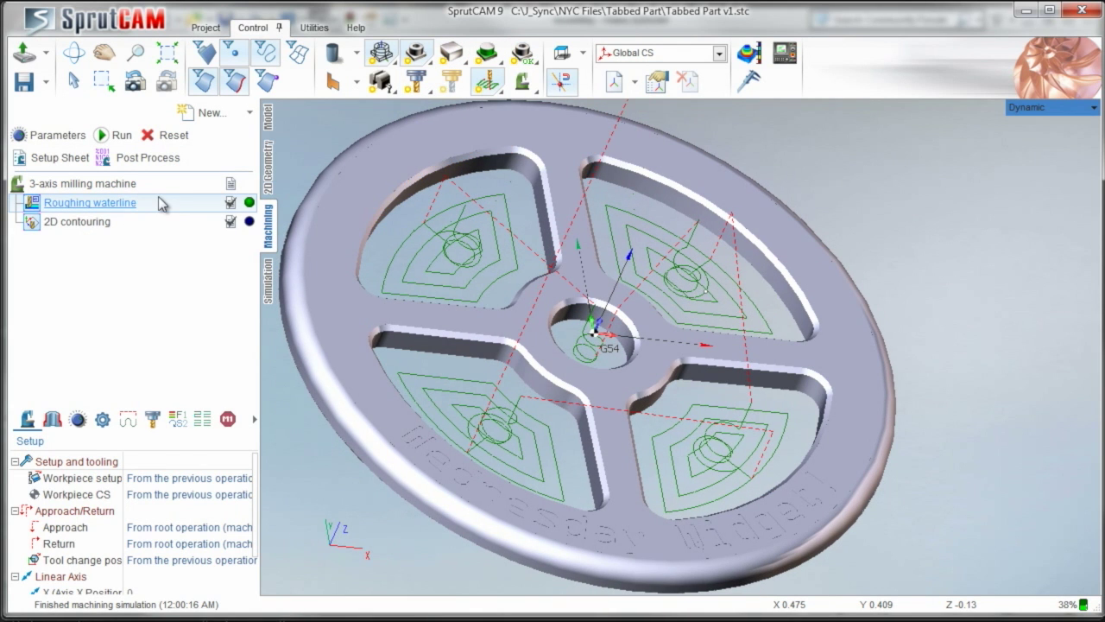
double_click(158, 196)
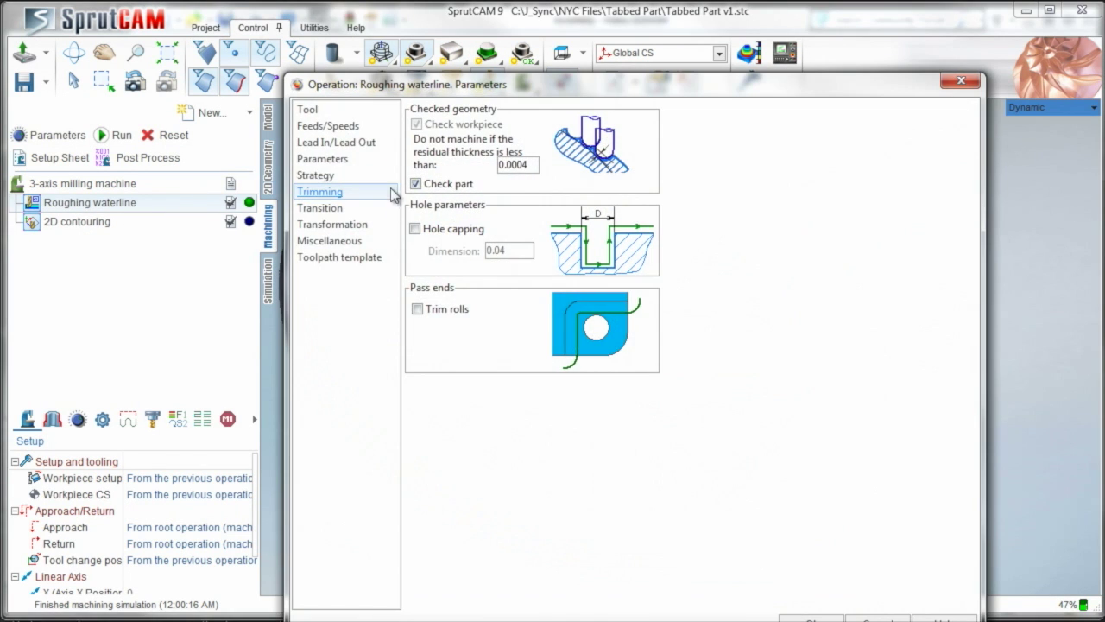
left_click(328, 142)
left_click(330, 126)
left_click(579, 210)
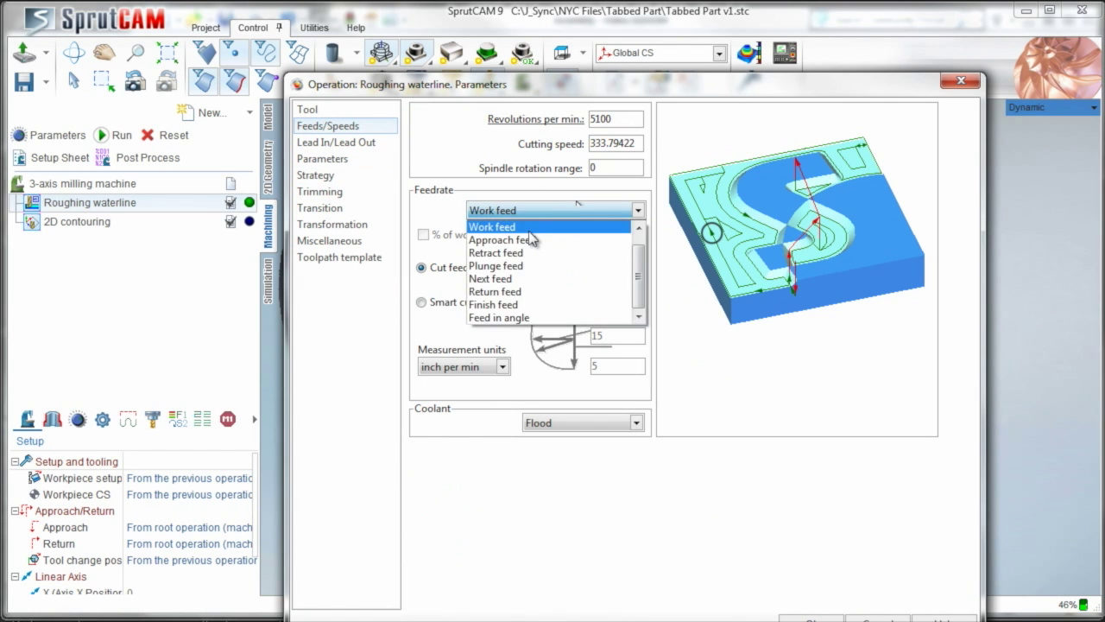
left_click(538, 240)
left_click(580, 213)
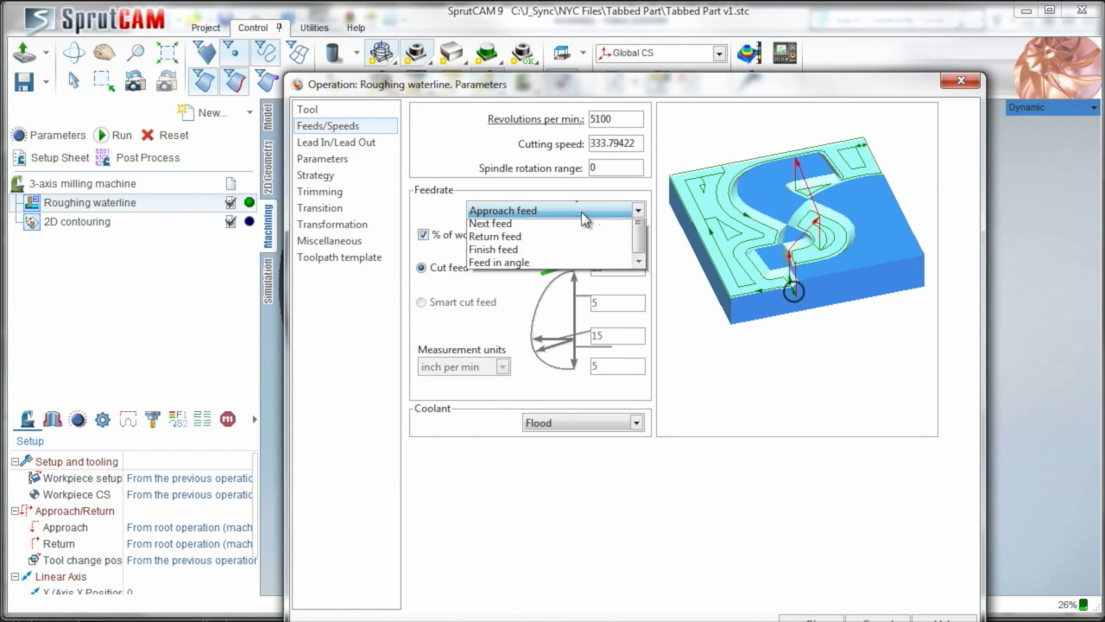
left_click(576, 240)
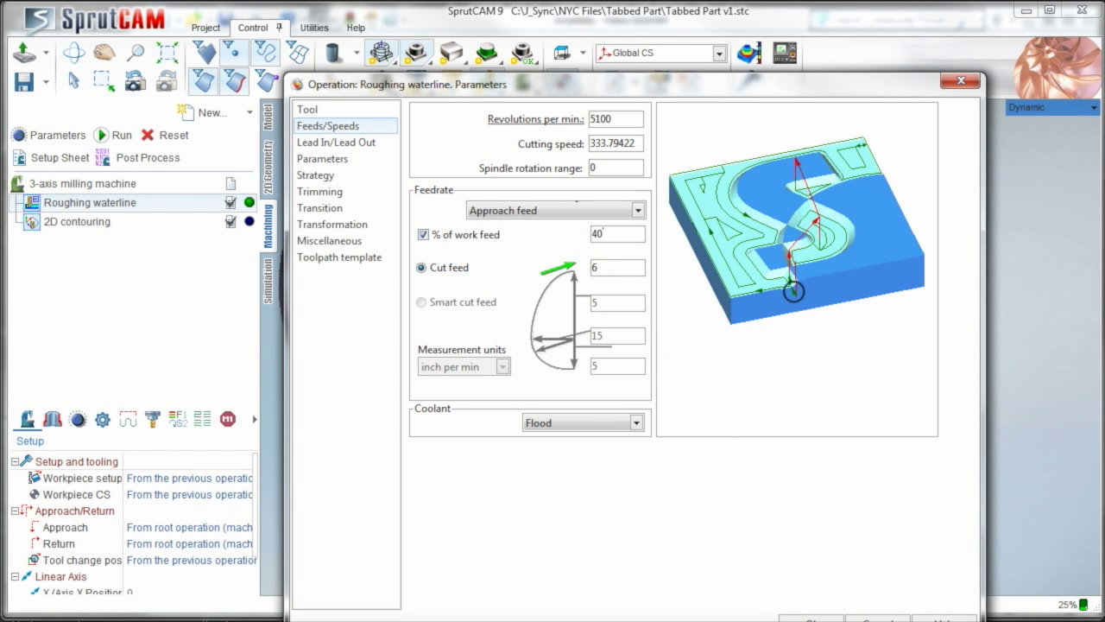
key("Return")
- Recalculate the toolpaths of all operations under the 3-axis milling machine and save the project
left_click(137, 190)
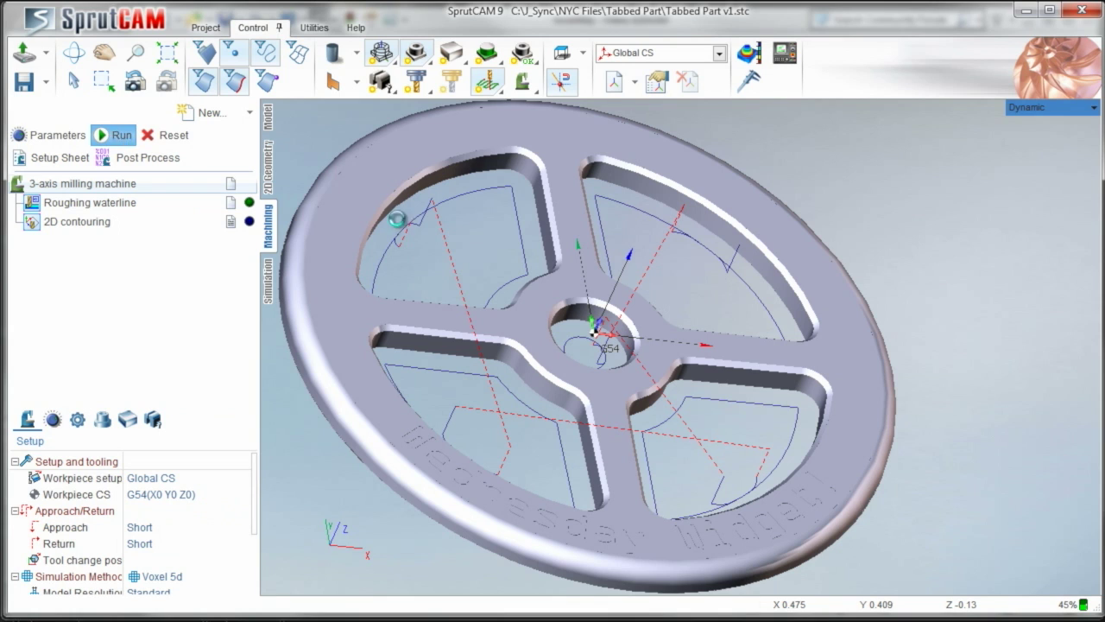
middle_click_drag(456, 266, 326, 221)
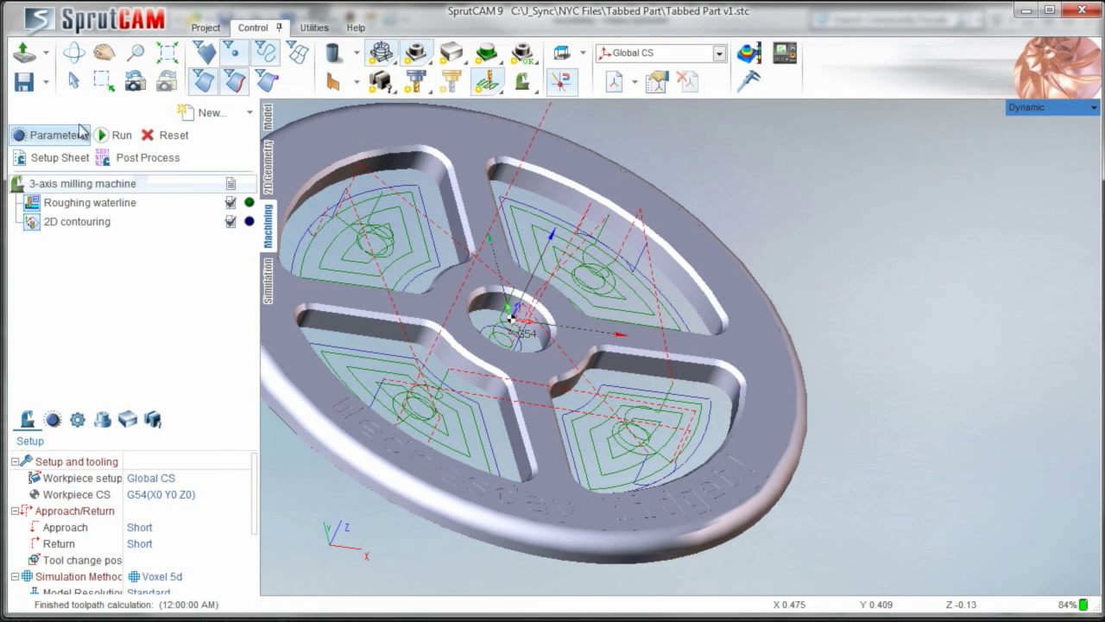
left_click(24, 82)
- Add a finishing 2D contouring operation after the existing contouring operation
middle_click_drag(511, 234, 288, 130)
middle_click_drag(536, 275, 536, 297)
right_click_drag(536, 303, 600, 304)
left_click(248, 113)
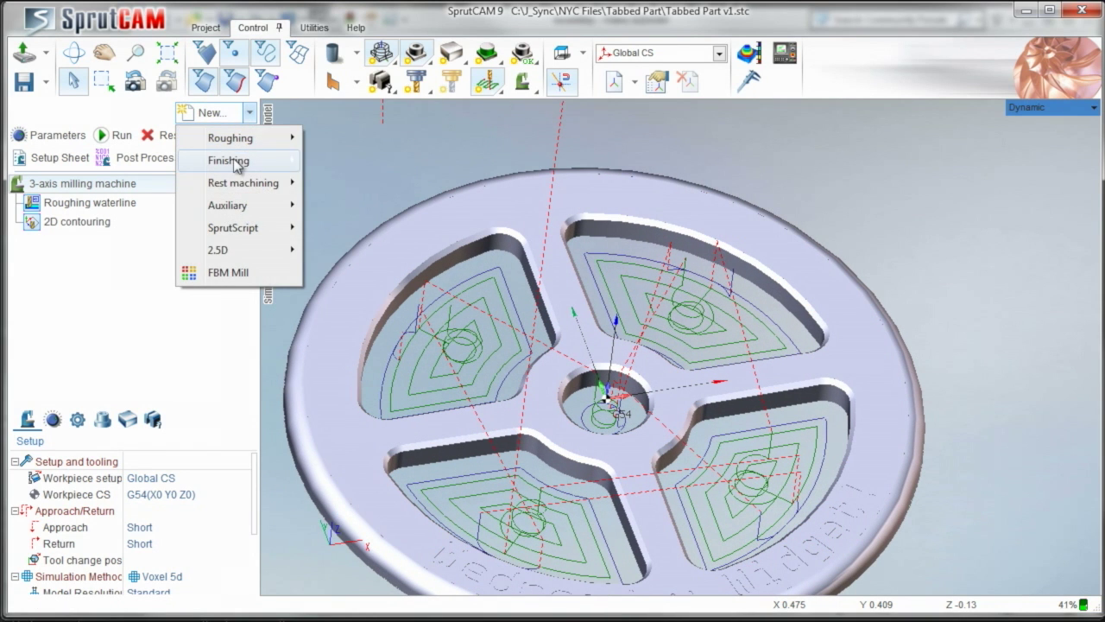
mouse_move(236, 165)
left_click(367, 164)
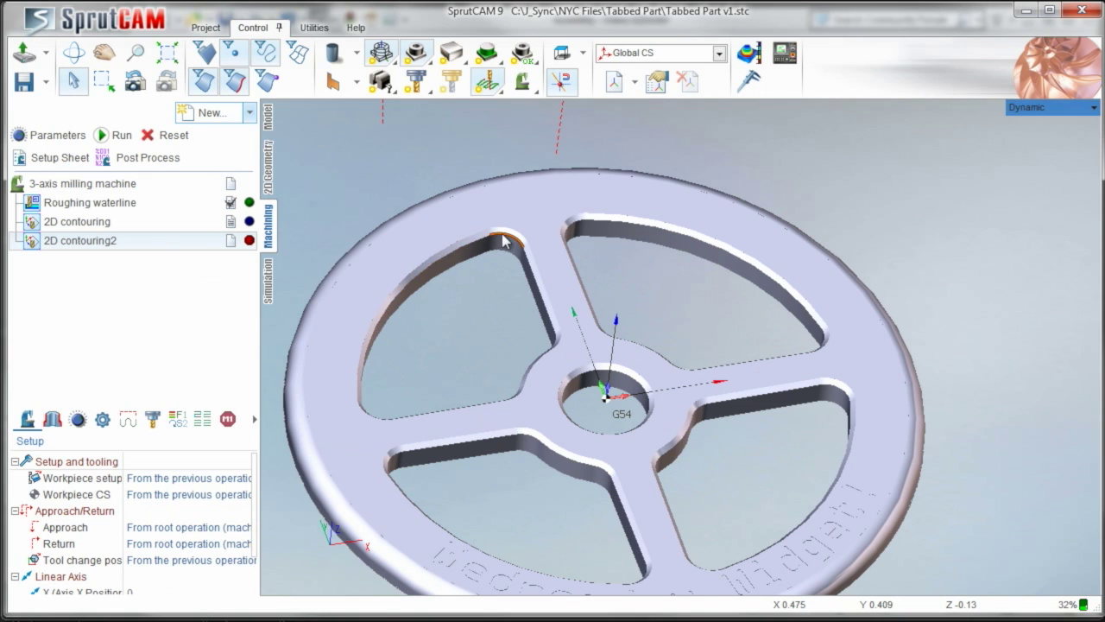
- Assign the chamfer's lower edge chain around the upper-left pocket as the new contouring operation's curve and adjust its tool side
left_click(53, 418)
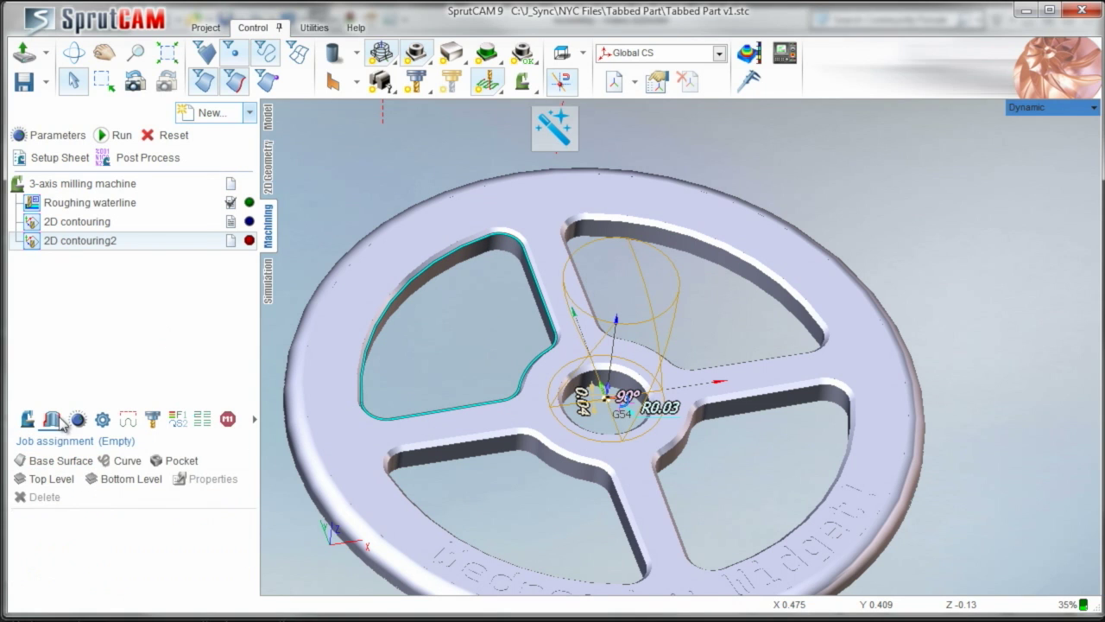
left_click(127, 461)
left_click(231, 519)
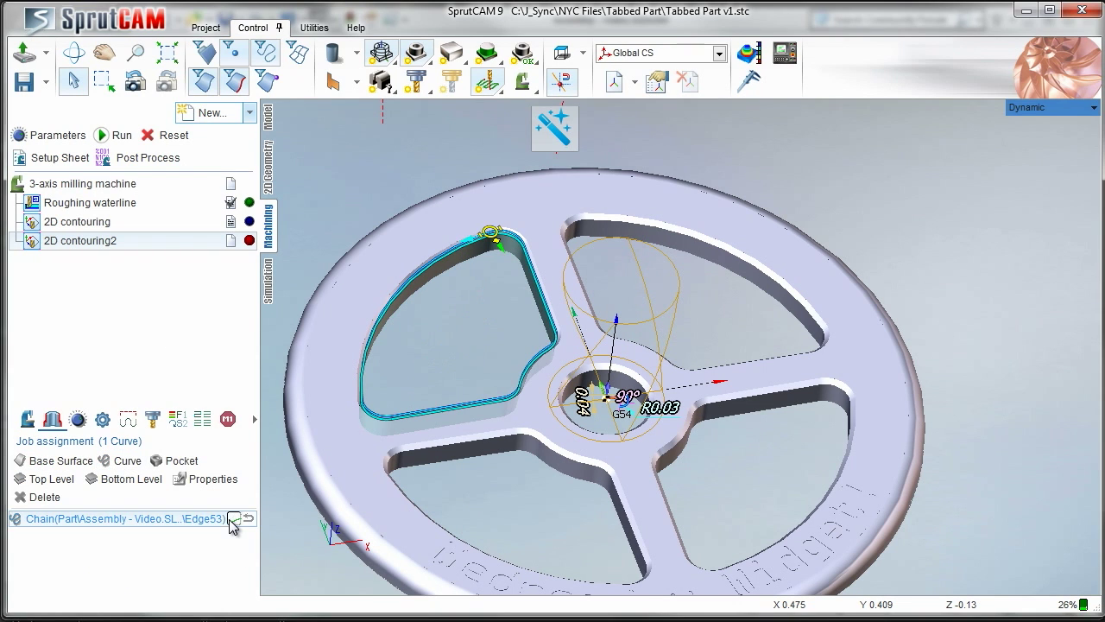
- Change the tool of 2D contouring2 to an Engraver with a 45° angle and review its feeds and level parameters
double_click(124, 248)
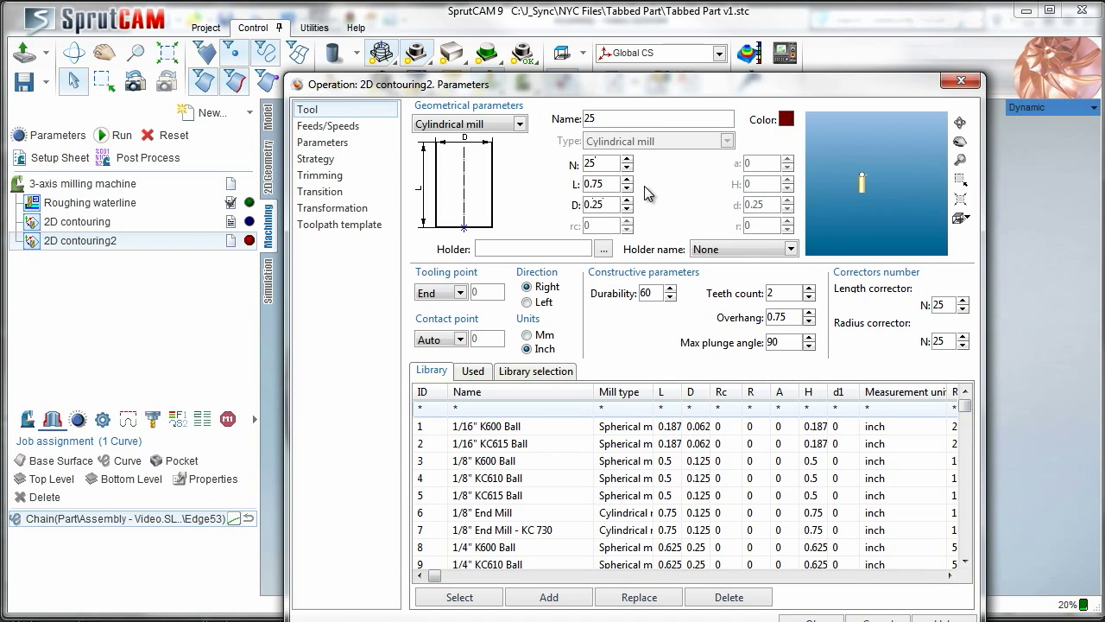
left_click(477, 128)
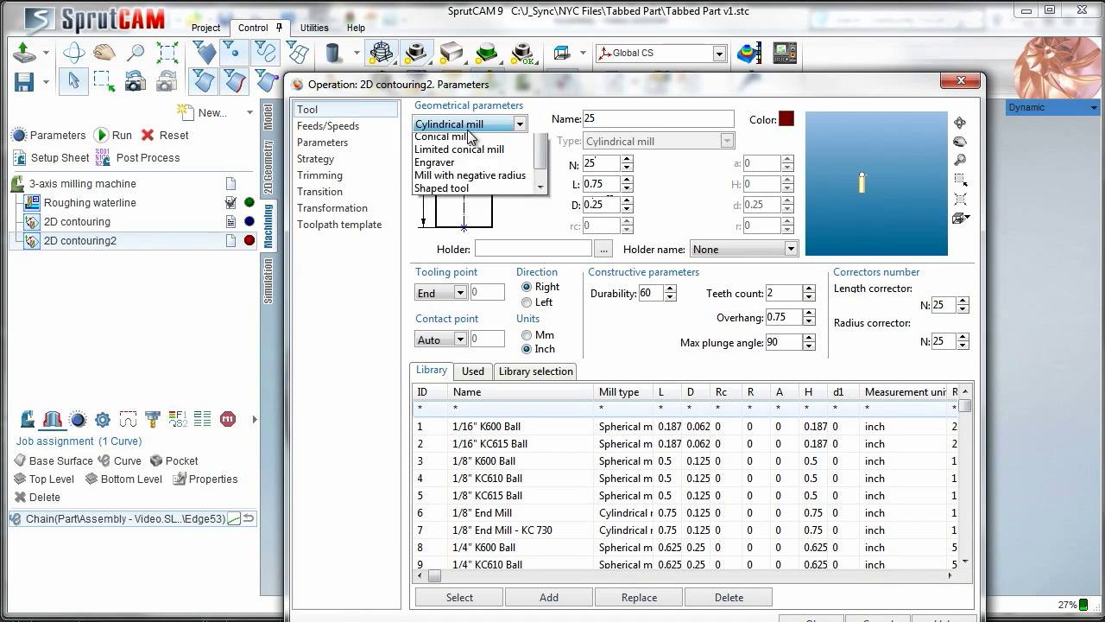
left_click(475, 227)
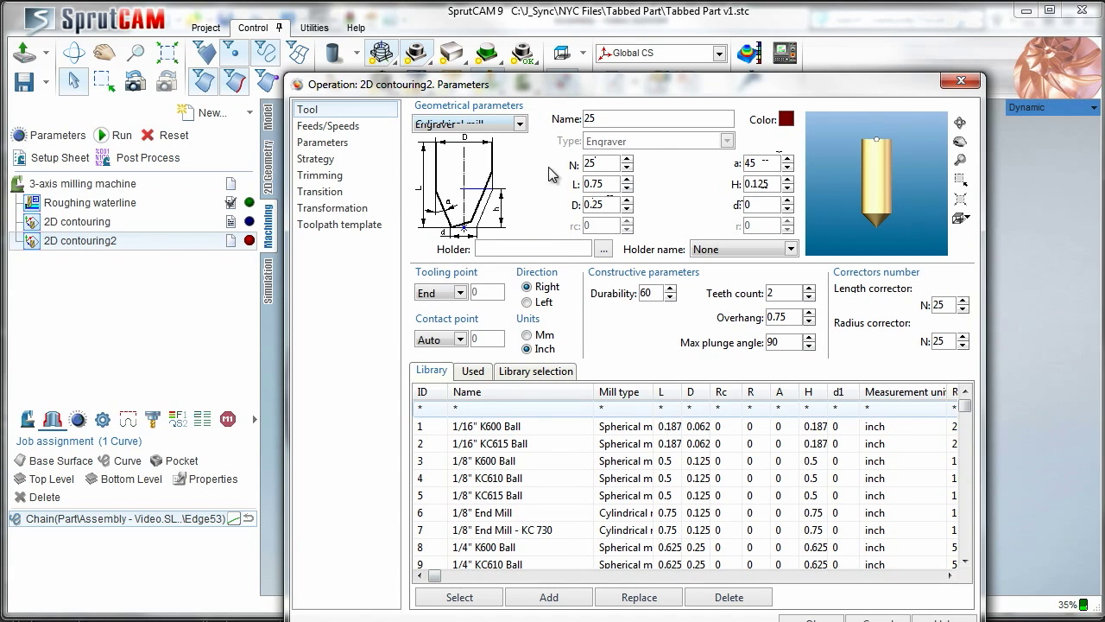
left_click(328, 125)
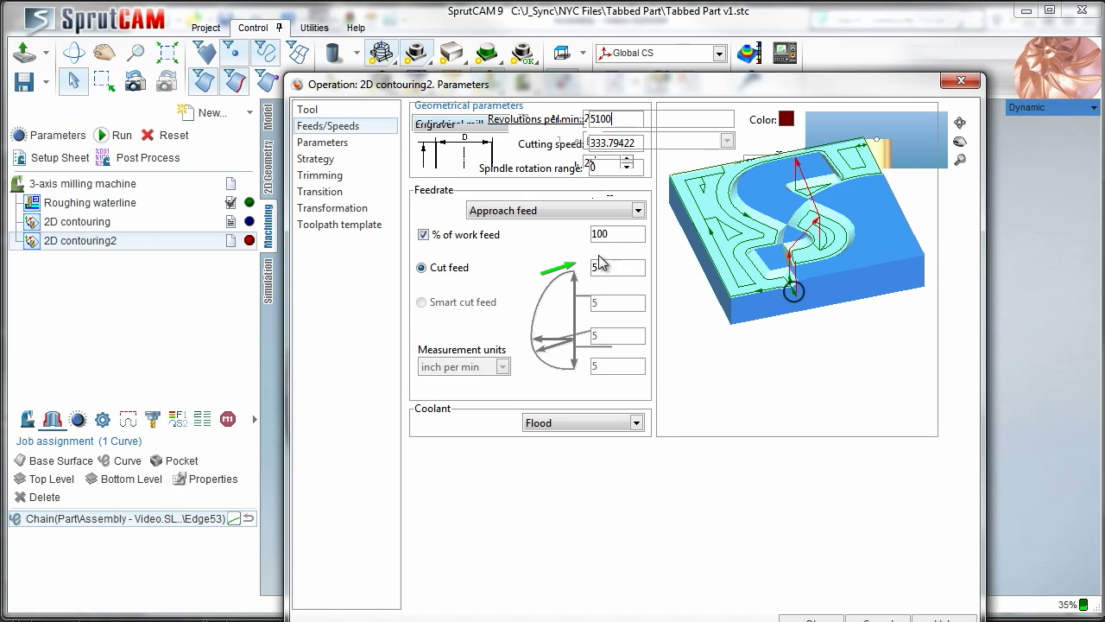
left_click(318, 143)
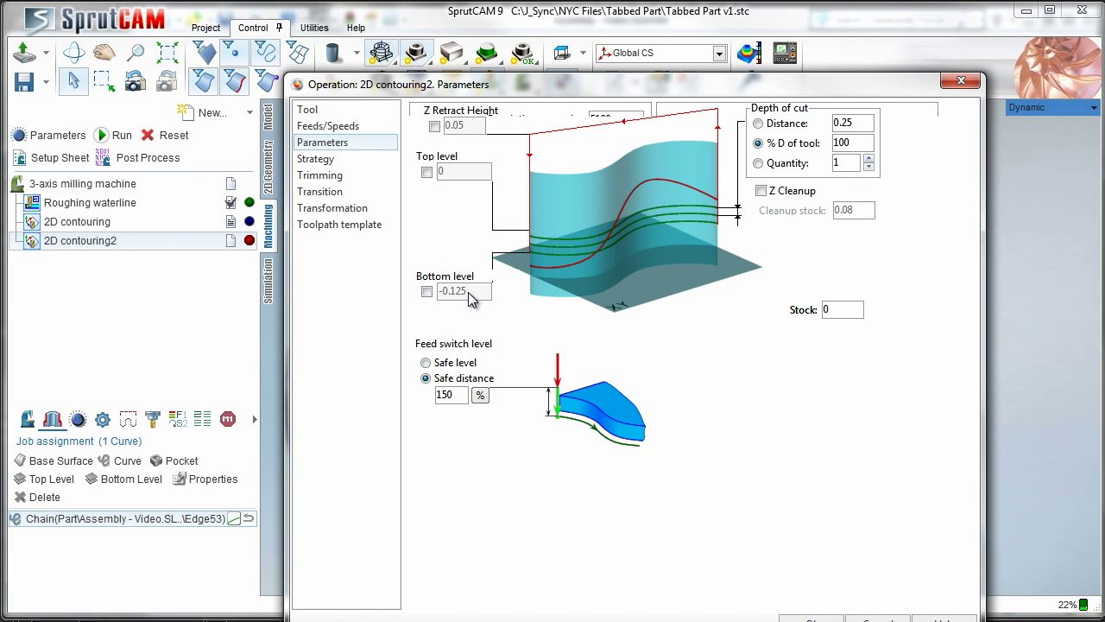
left_click(833, 615)
- Check the Z level of the pocket chamfer's lower edge in its object properties
scroll(454, 279, "up", 5)
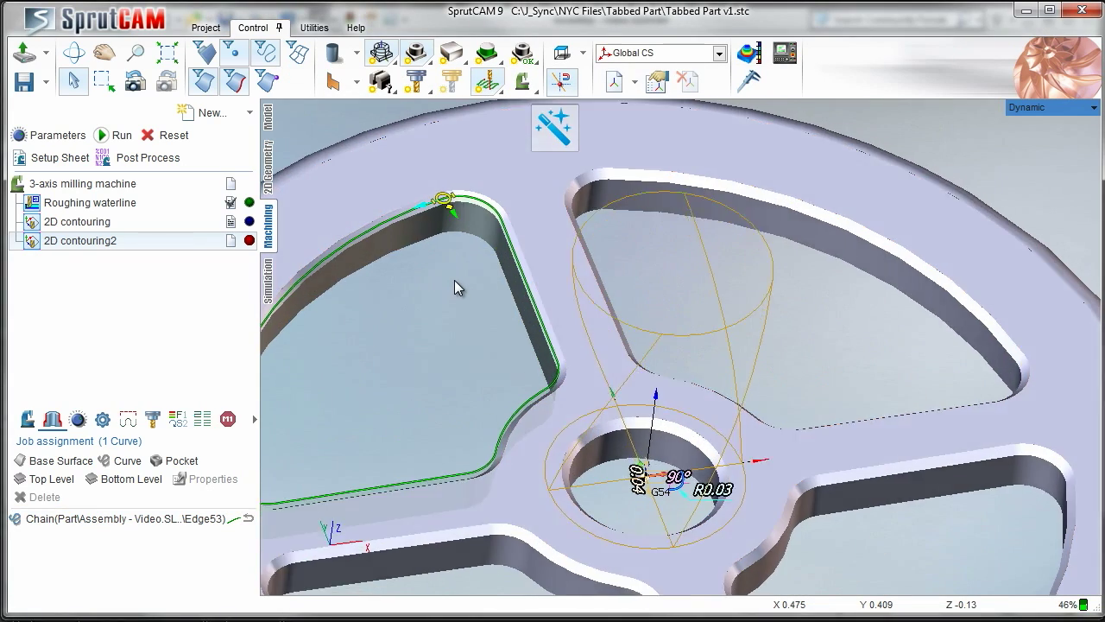
left_click(268, 116)
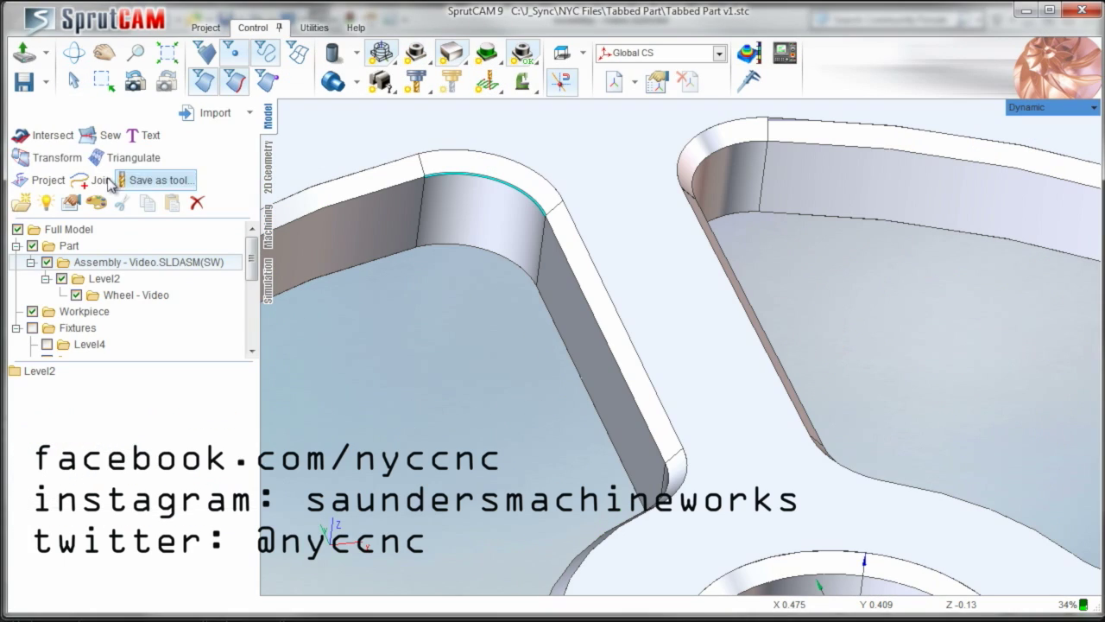
left_click(72, 203)
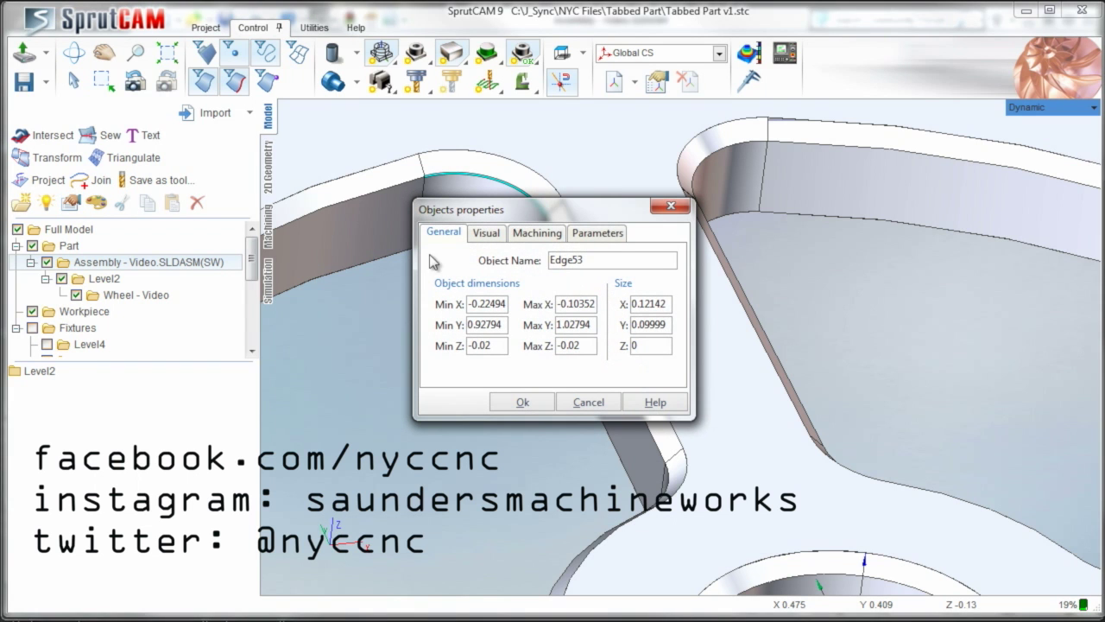
left_click(588, 402)
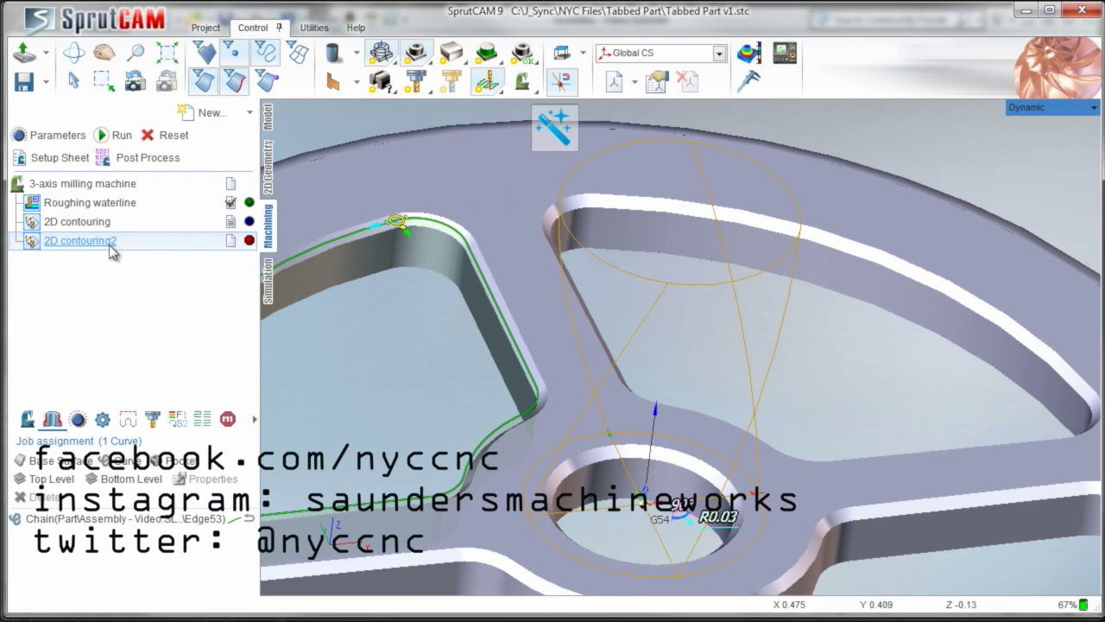
- Enable the bottom level of 2D contouring2 and set it to -0.02
double_click(111, 245)
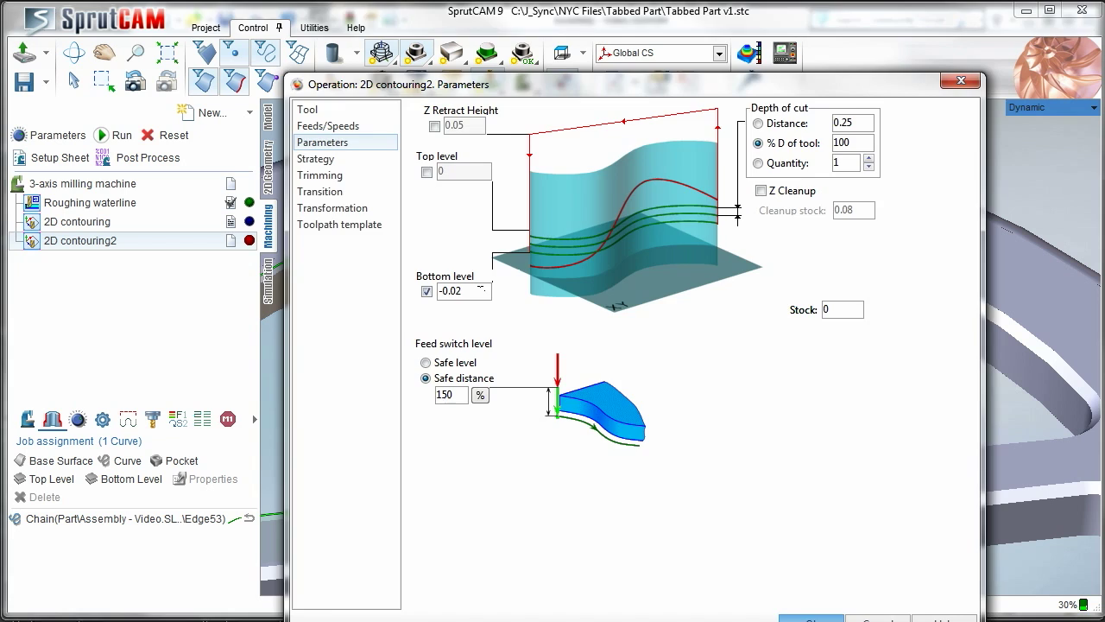
key("Return")
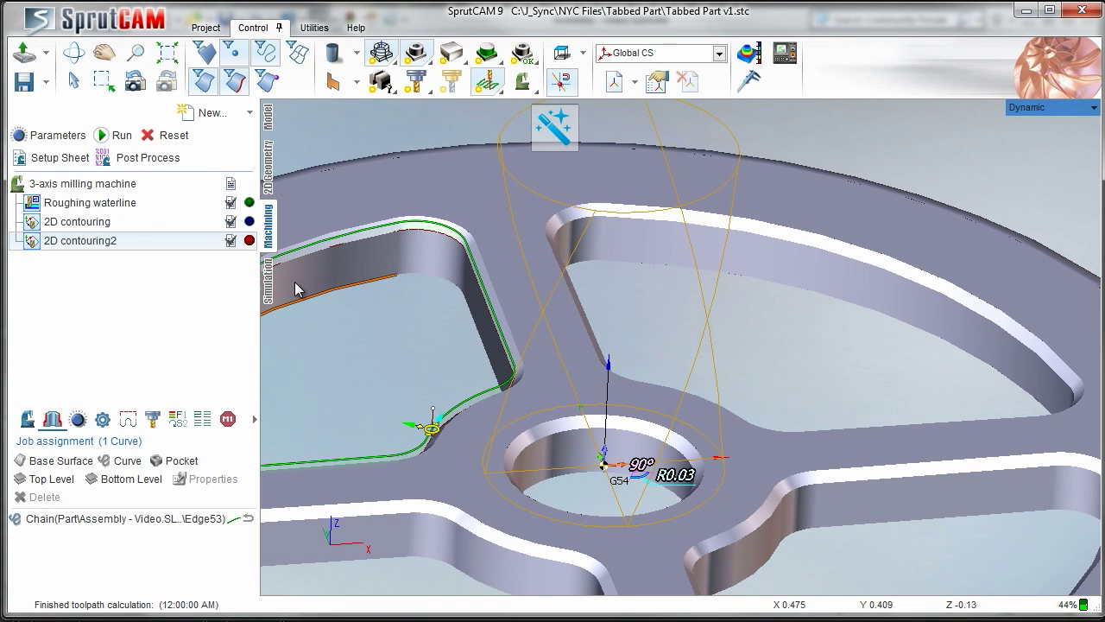
- Move the contour's start point onto the pocket's straight edge and recalculate the toolpath
mouse_move(439, 441)
left_mouse_down()
mouse_move(506, 370)
mouse_move(468, 267)
mouse_move(485, 291)
left_mouse_up()
left_click(150, 134)
left_click(127, 140)
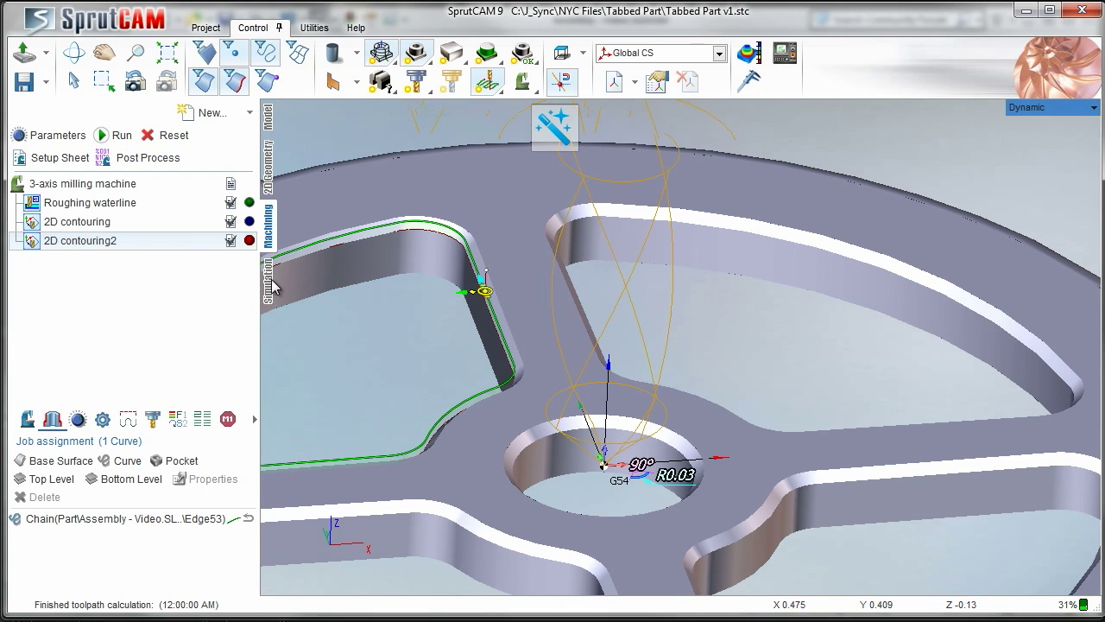
- Simulate the 2D contouring2 chamfer cut along the pocket edge with an adjusted simulation speed
left_click(269, 281)
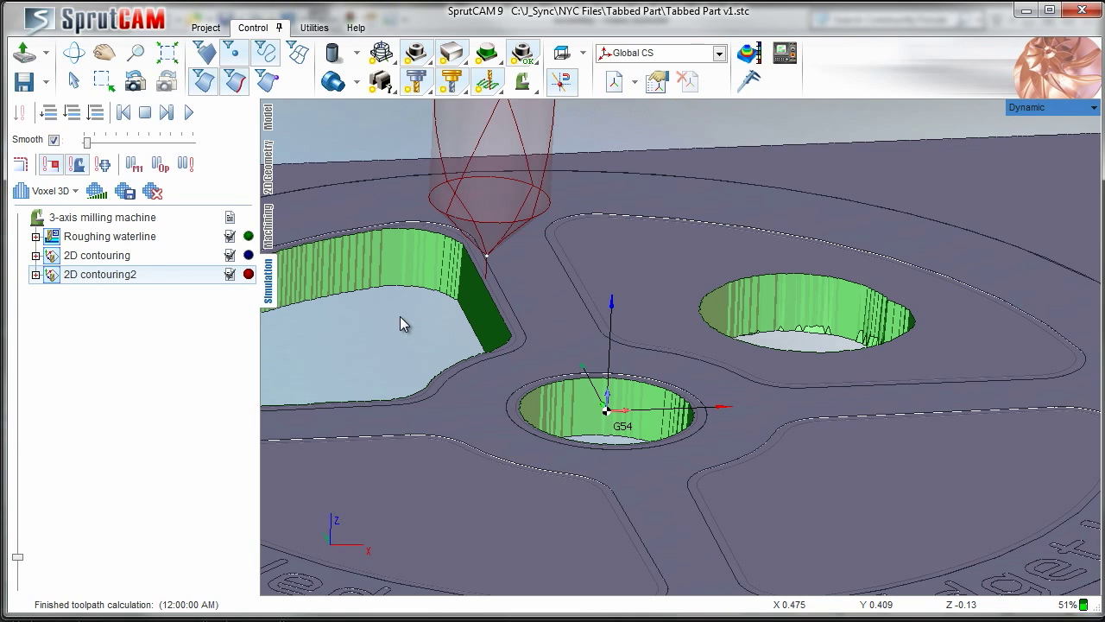
left_click(188, 112)
scroll(489, 300, "up", 5)
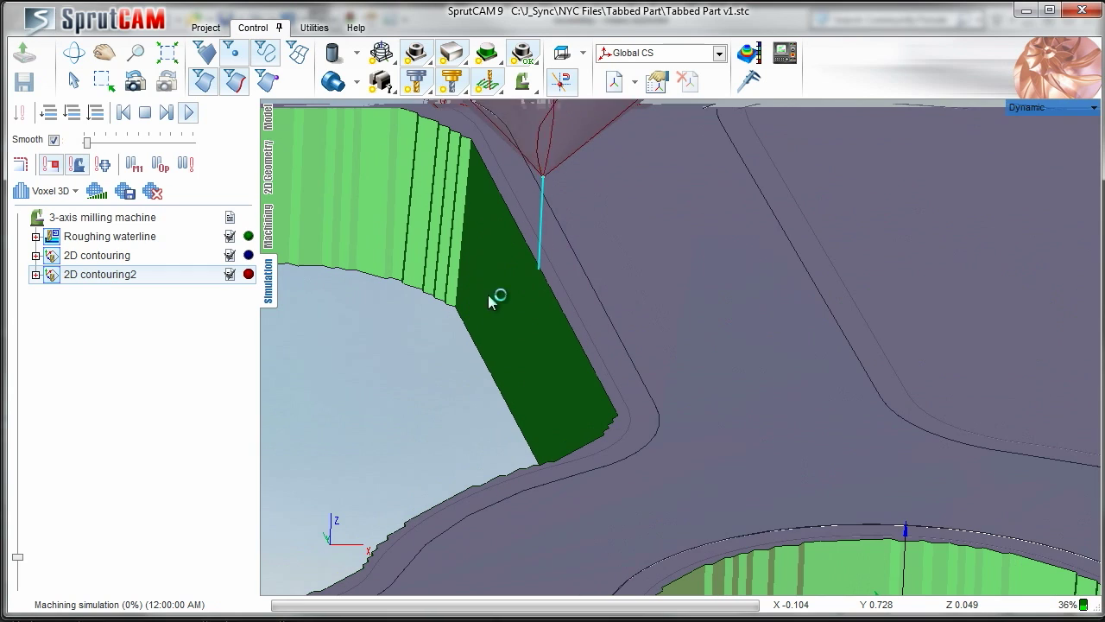
left_click_drag(86, 144, 116, 143)
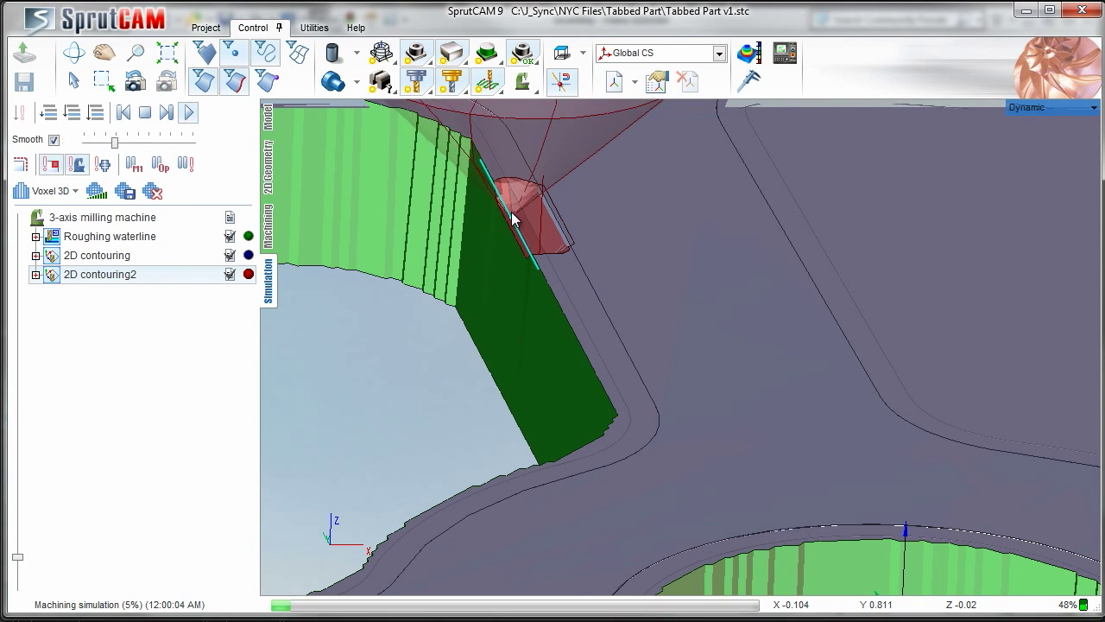
- Set the bottom level of 2D contouring2 to -0.04 and its stock to .02, and recalculate the toolpath
left_click(267, 226)
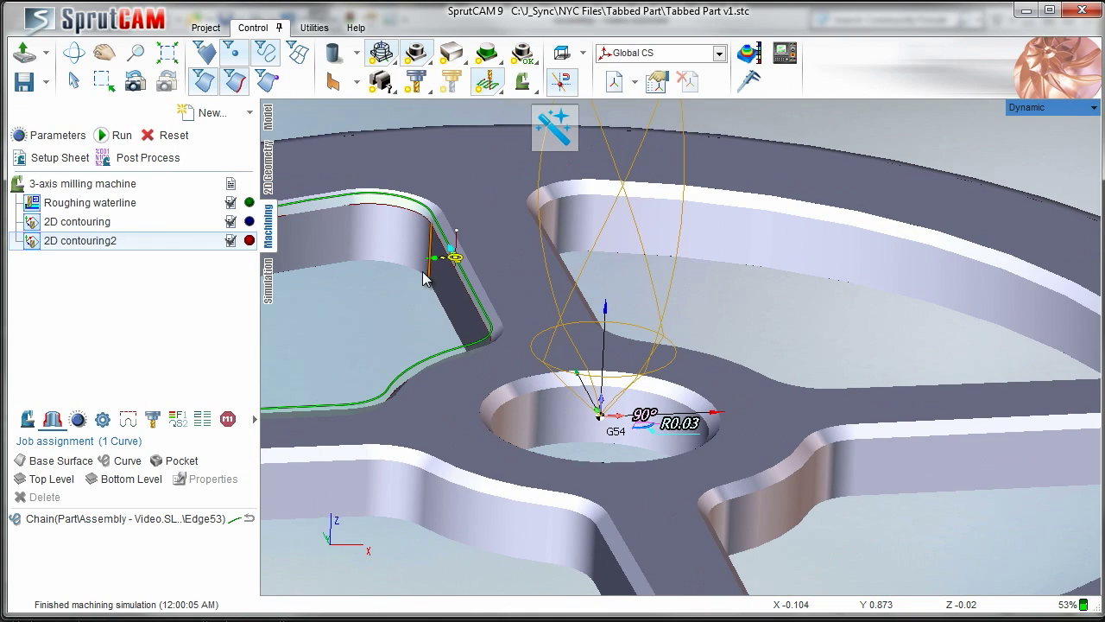
double_click(137, 242)
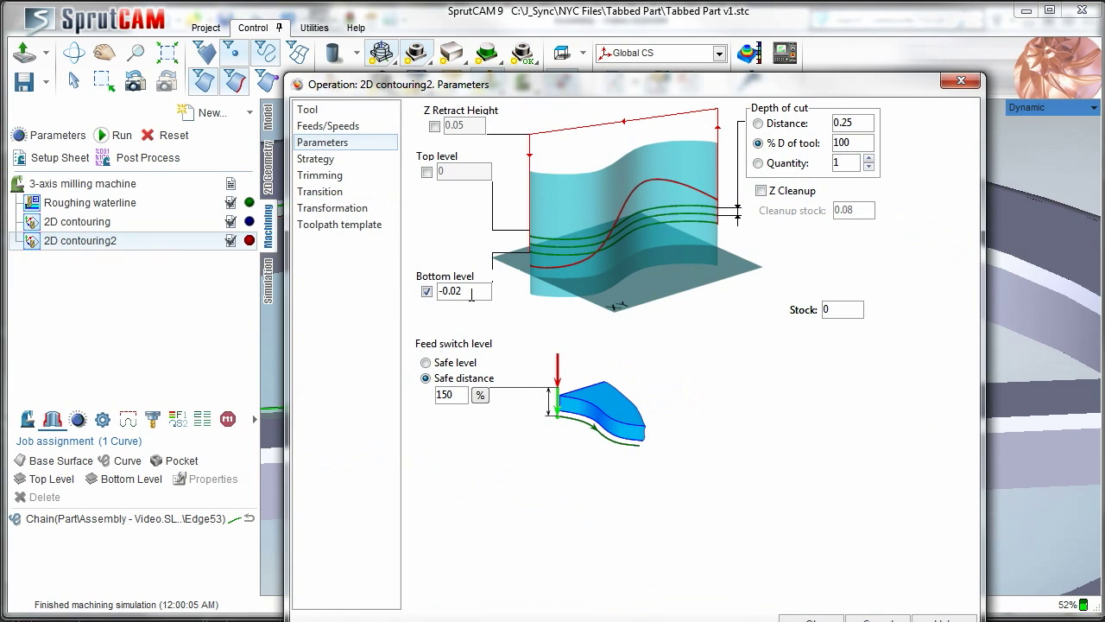
left_click(471, 294)
key("BackSpace")
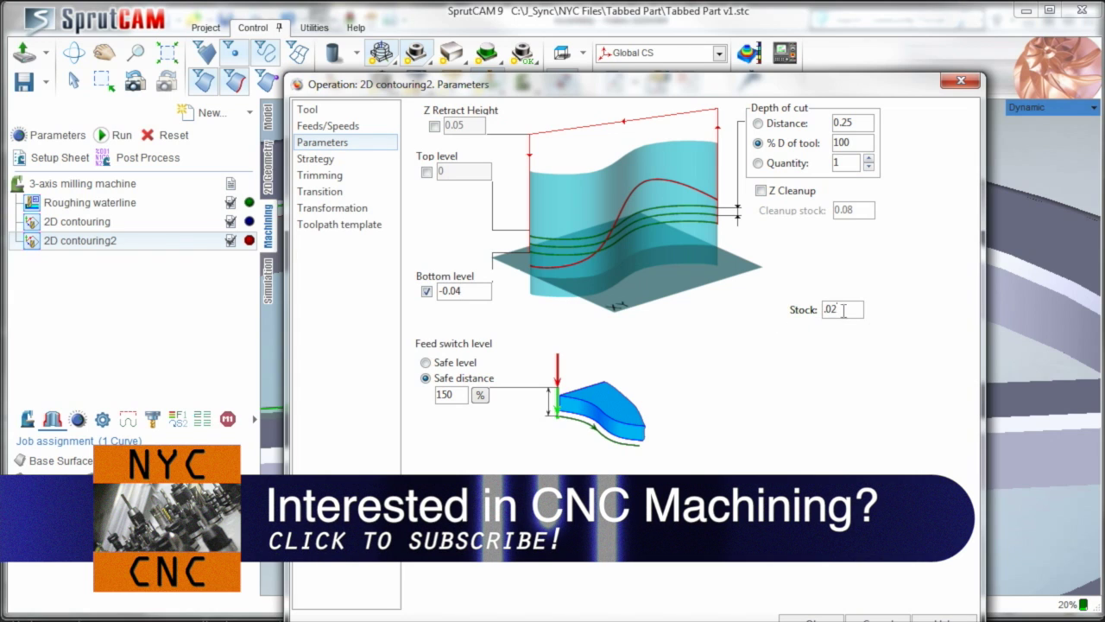
left_click(333, 163)
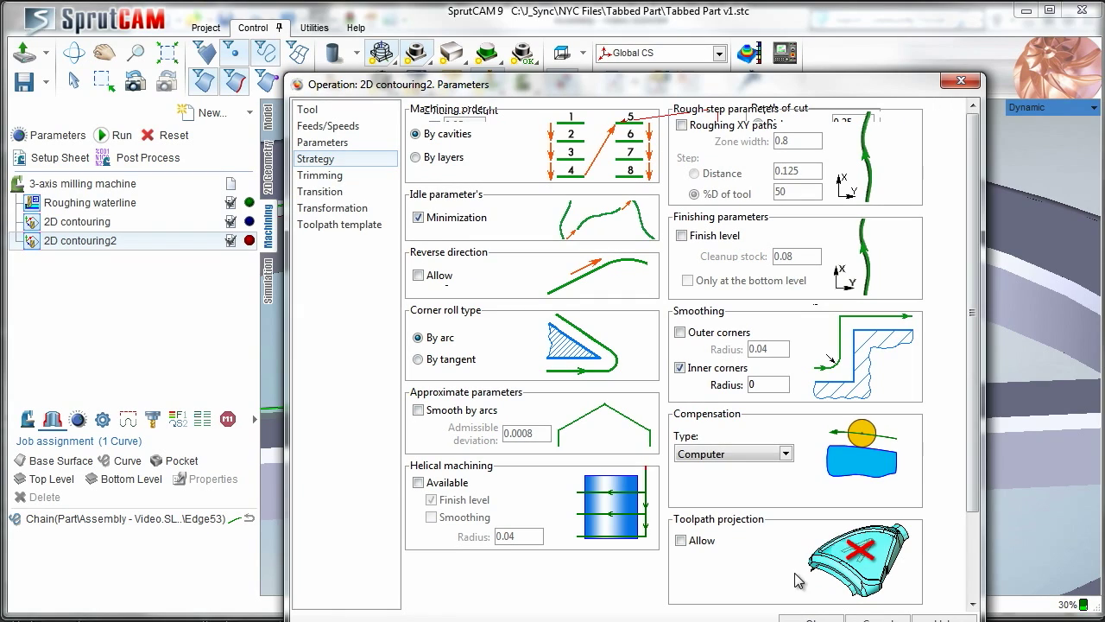
left_click(811, 618)
scroll(405, 199, "up", 3)
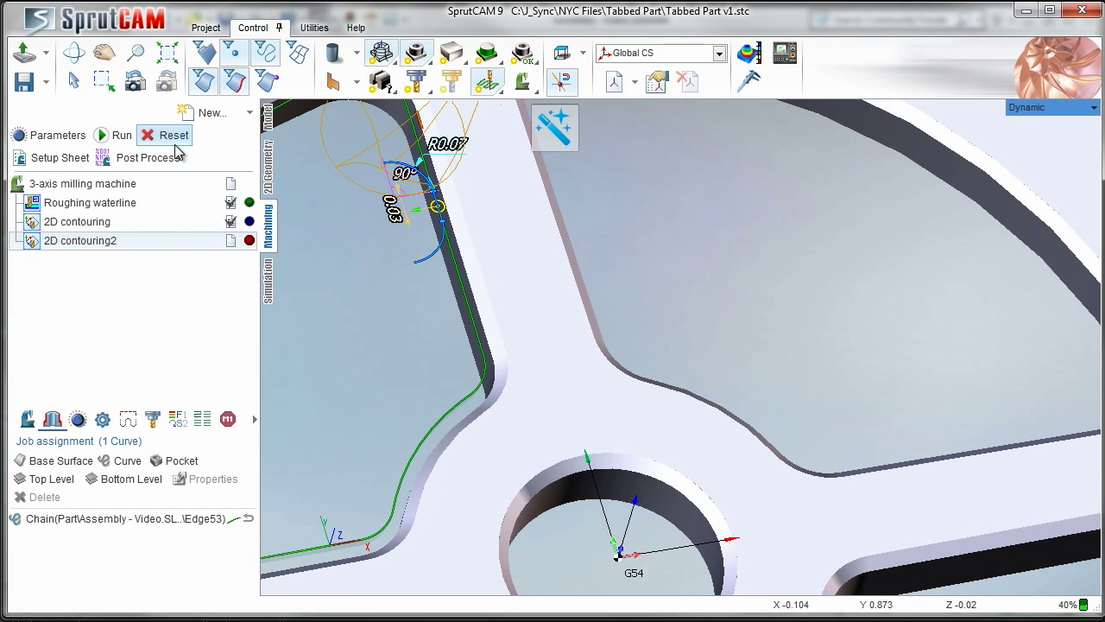
left_click(110, 137)
- Simulate the recalculated 2D contouring2 toolpath and inspect the engraver's cut at the pocket edge from the side
scroll(276, 328, "down", 5)
left_click(268, 280)
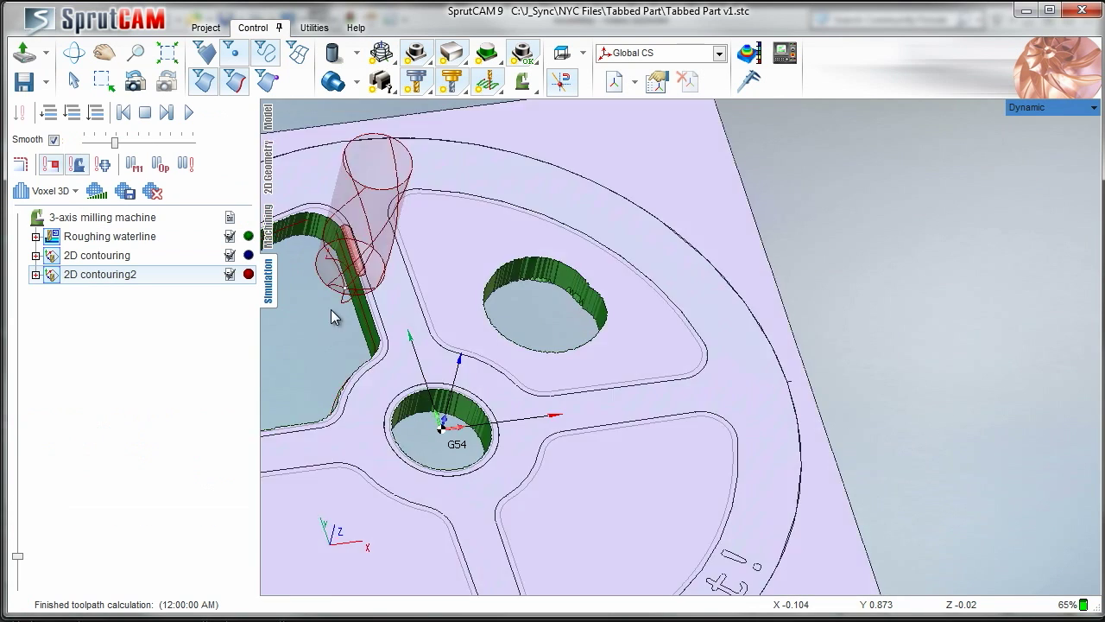
scroll(427, 281, "up", 5)
middle_click_drag(472, 380, 468, 339)
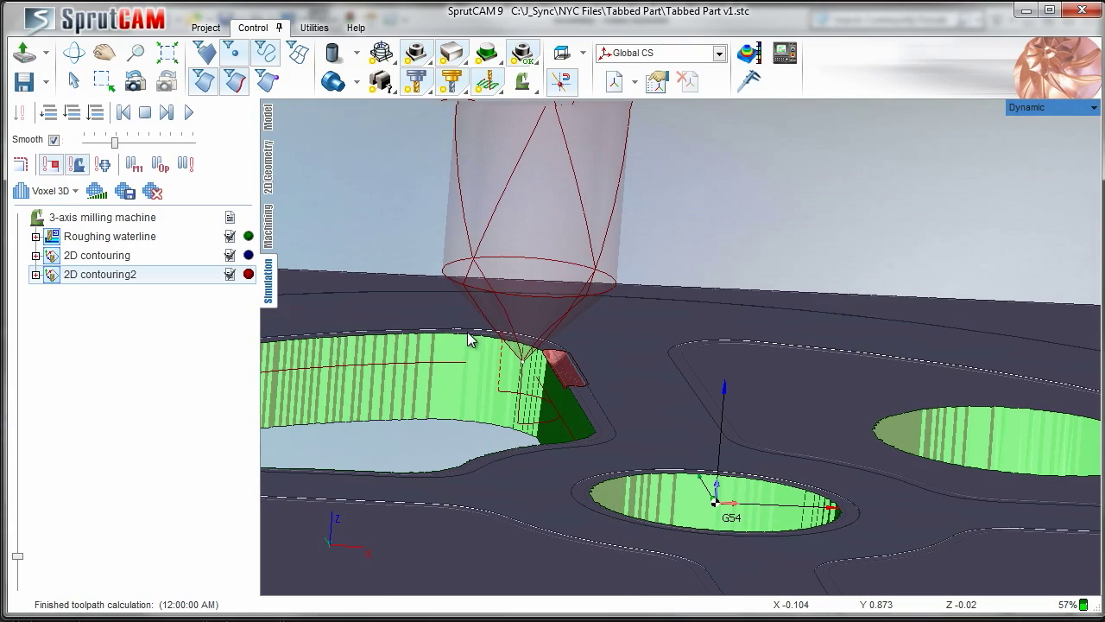
left_click(196, 117)
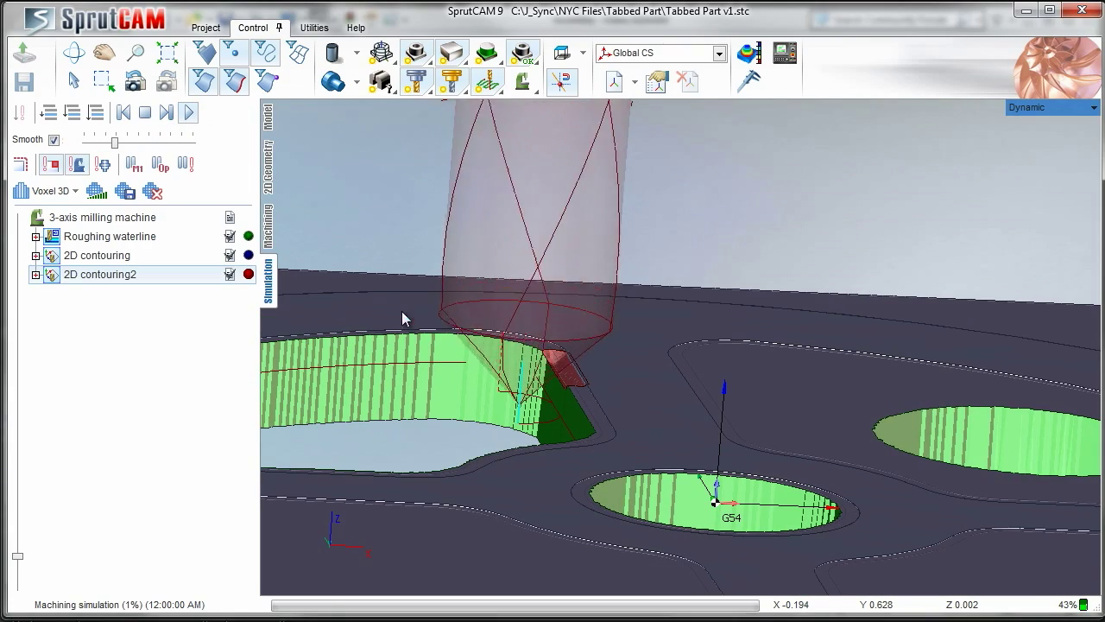
- Examine the running chamfer simulation of 2D contouring2 around the pocket corner, close up and from several angles
scroll(402, 312, "up", 2)
mouse_move(474, 370)
middle_mouse_down()
mouse_move(476, 406)
mouse_move(474, 376)
middle_mouse_up()
right_click_drag(474, 375, 410, 313)
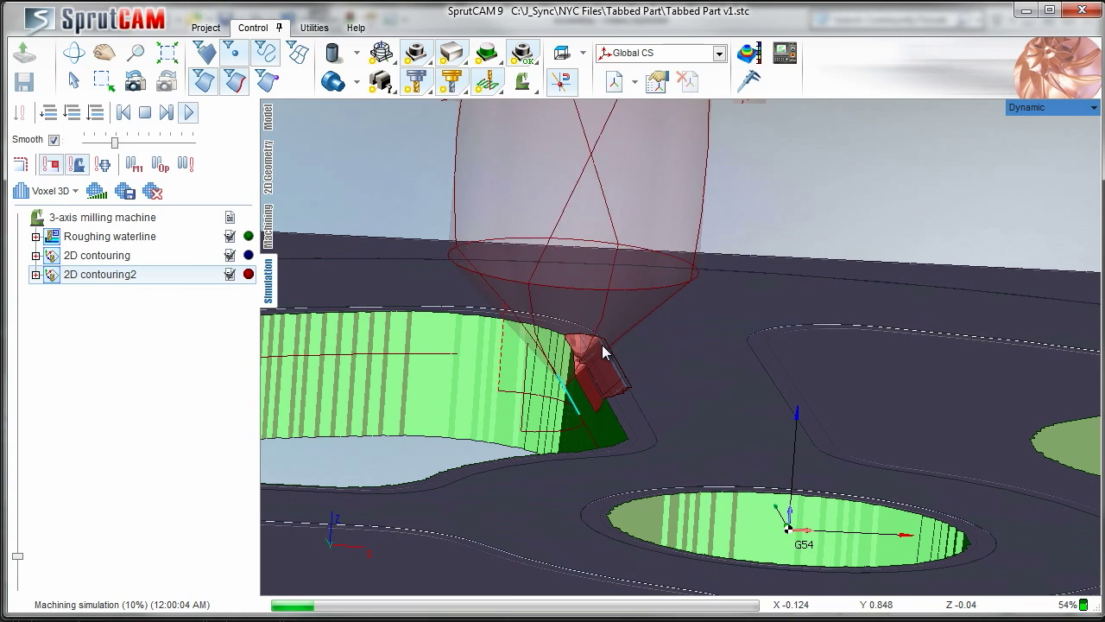
scroll(348, 319, "down", 1)
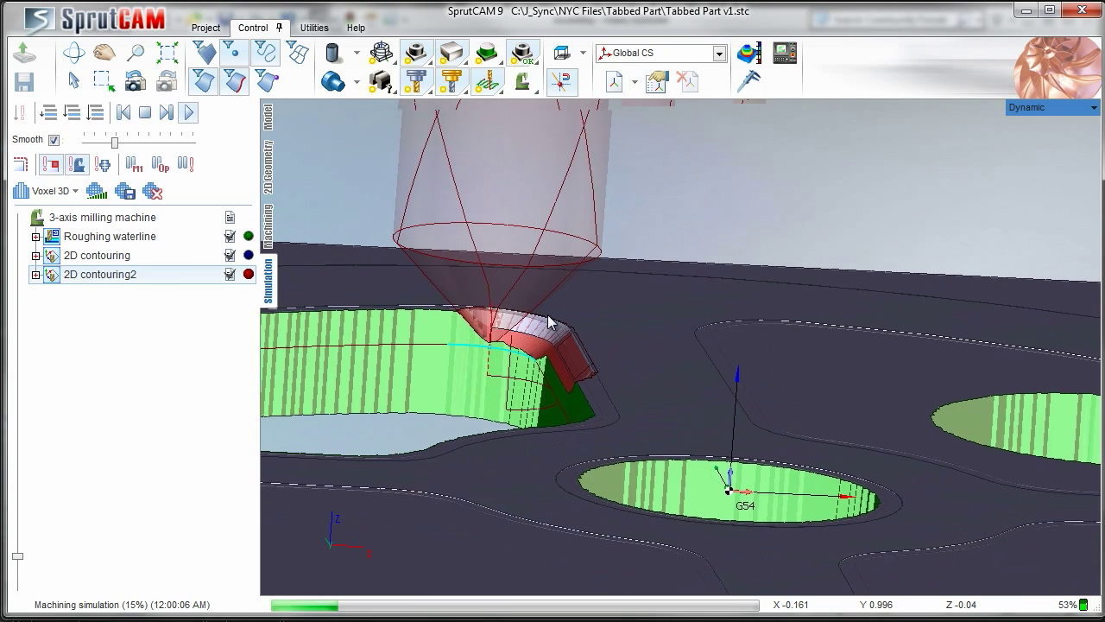
middle_click_drag(348, 318, 380, 452)
scroll(539, 344, "up", 3)
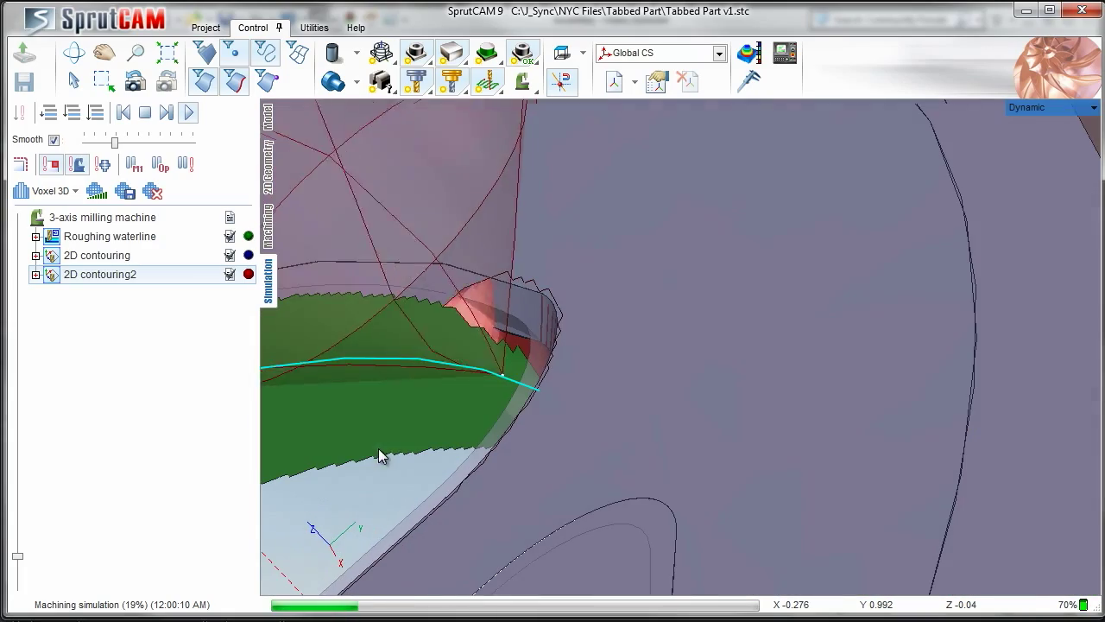
middle_click_drag(468, 353, 644, 350)
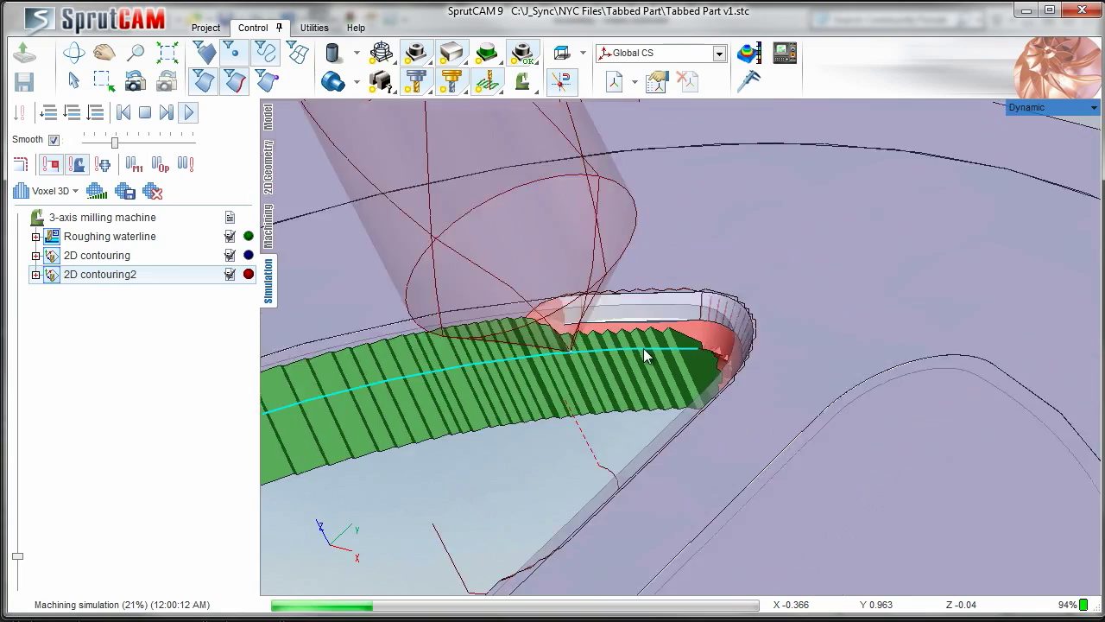
scroll(620, 347, "down", 3)
- Add the edges of the other three pockets and the centre bore as curves in the 2D contouring2 job assignment
left_click(271, 227)
scroll(458, 367, "down", 4)
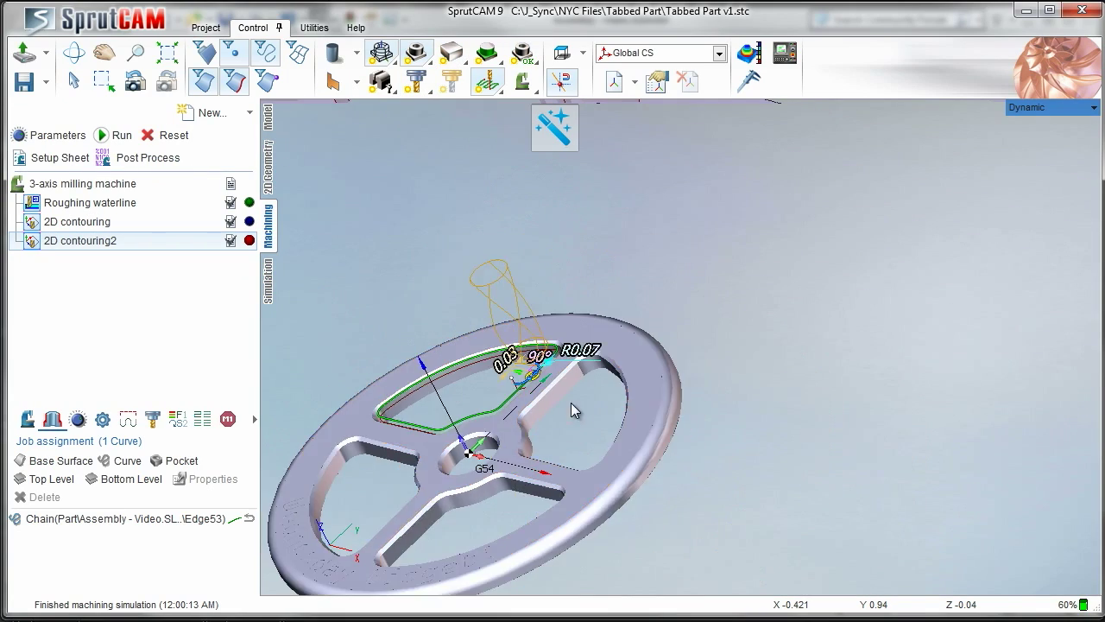
middle_click_drag(571, 402, 699, 318)
scroll(700, 317, "up", 3)
right_click_drag(699, 317, 724, 300)
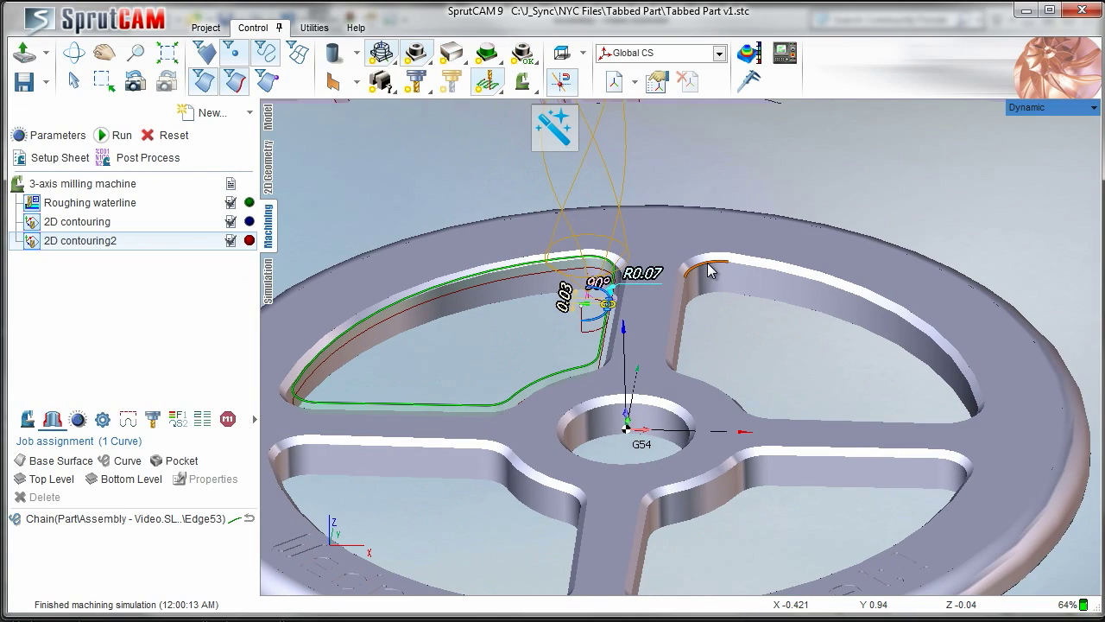
left_click(708, 271)
left_click(722, 486)
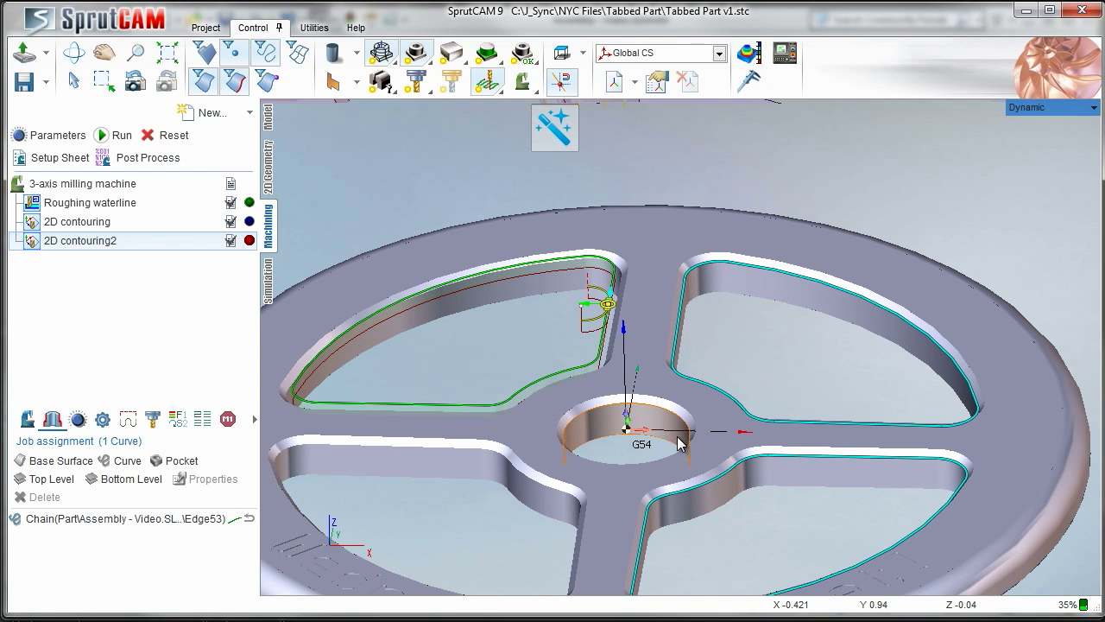
left_click(442, 446)
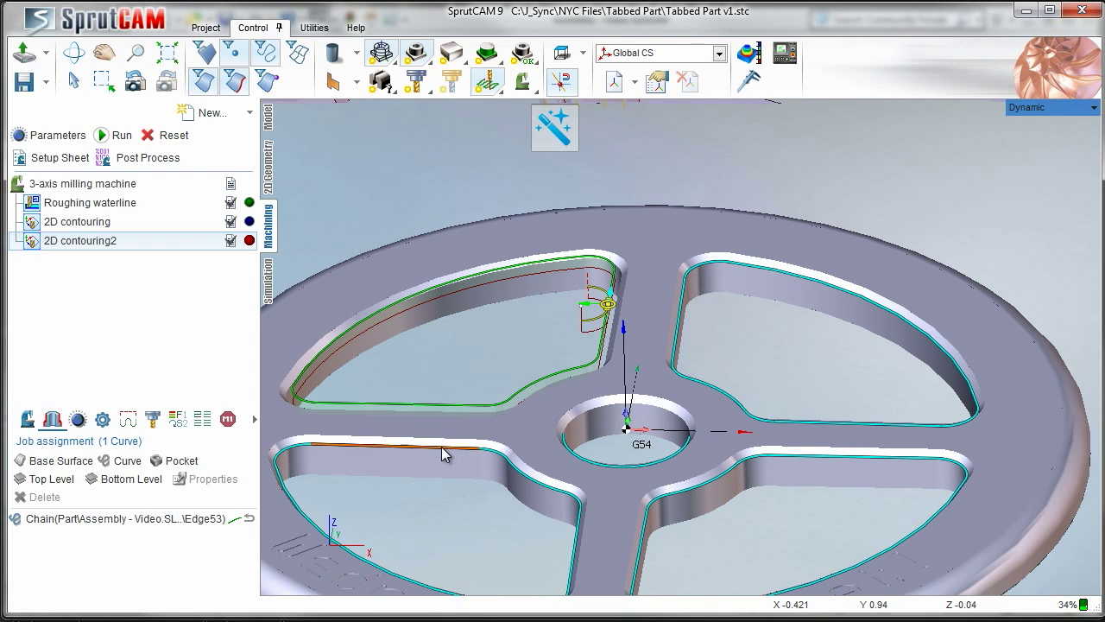
left_click(124, 466)
- Move the lower-left pocket contour's start point onto its outer arc and give the new pocket contours 90° arc lead-ins of about R0.08
scroll(420, 416, "down", 4)
middle_click_drag(436, 419, 491, 432)
scroll(469, 475, "up", 3)
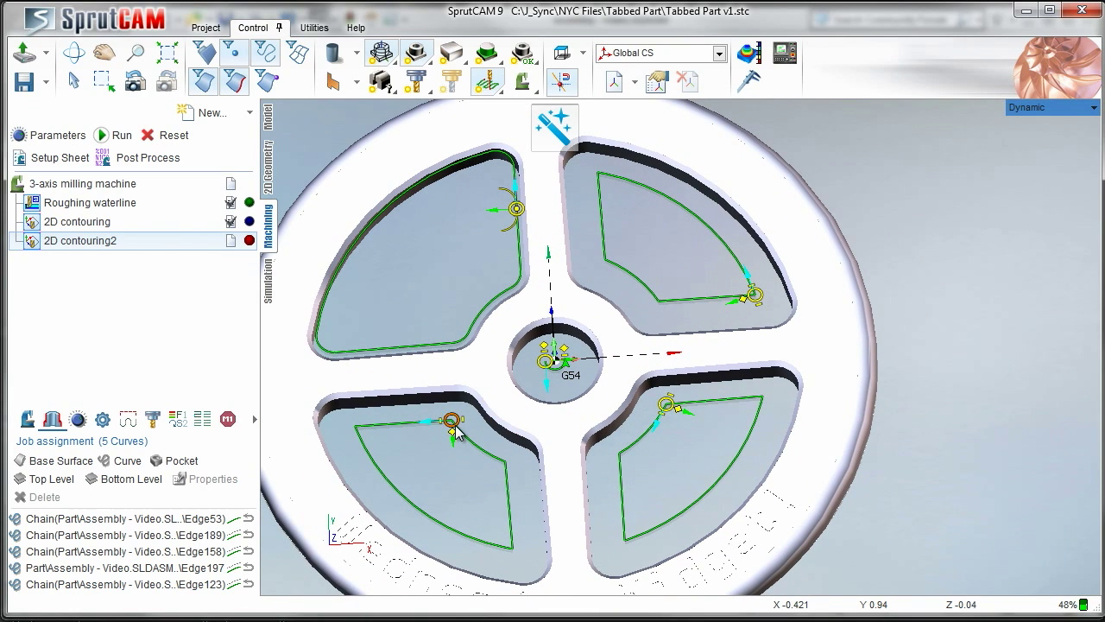
mouse_move(456, 433)
left_mouse_down()
mouse_move(510, 537)
mouse_move(421, 506)
mouse_move(460, 514)
left_mouse_up()
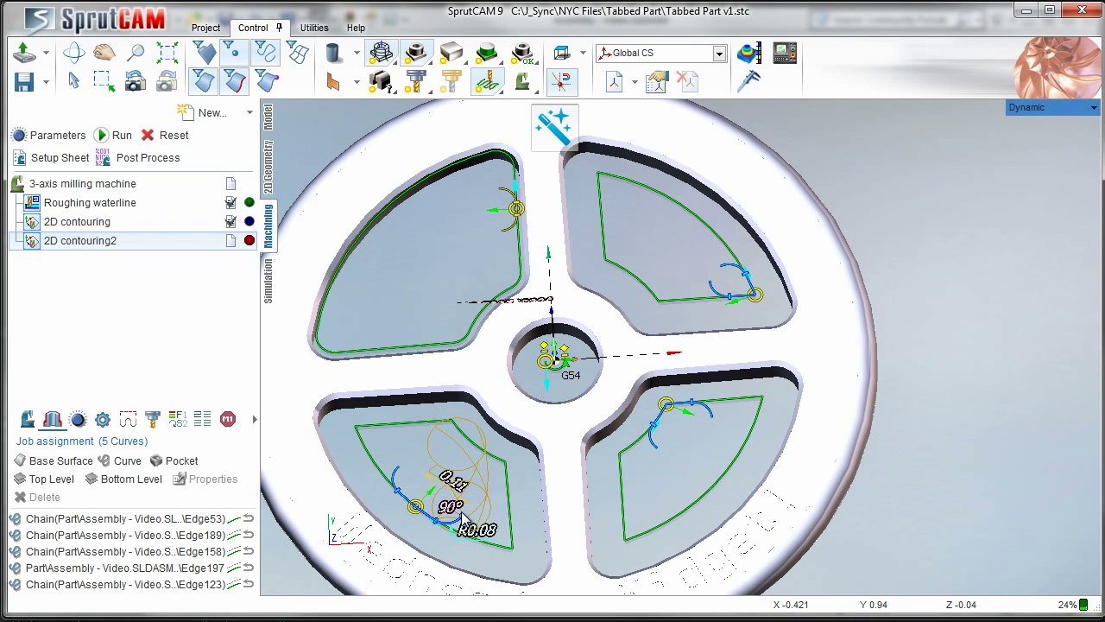
- Add the centre bore's complete edge as a chained curve and delete the half-circle bore curve from the job assignment
scroll(562, 402, "up", 5)
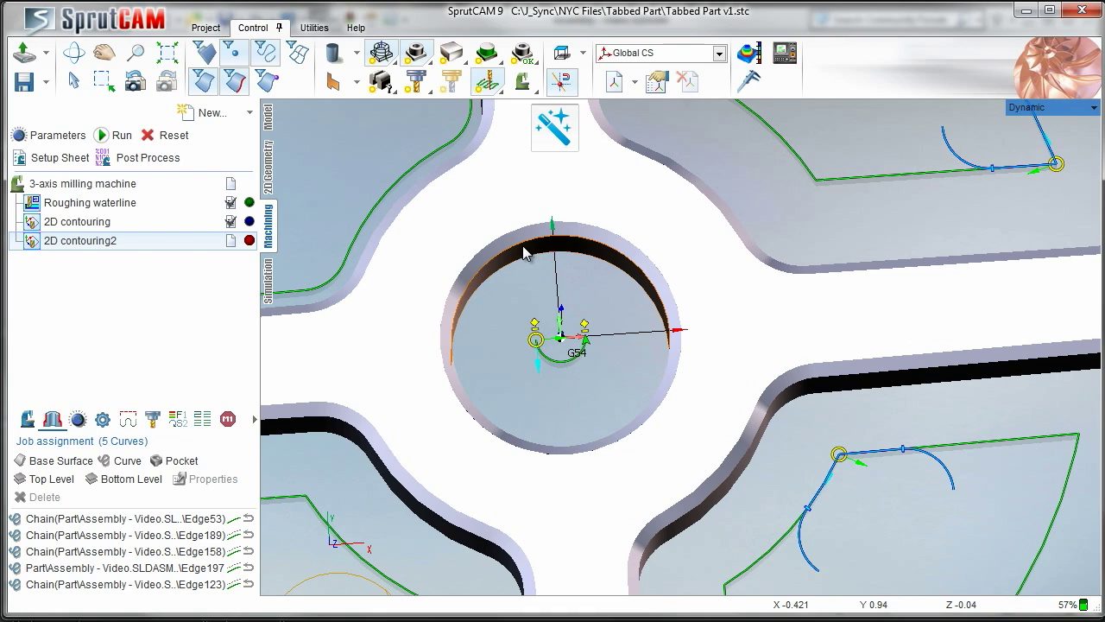
left_click(518, 252)
middle_click_drag(523, 345, 495, 285)
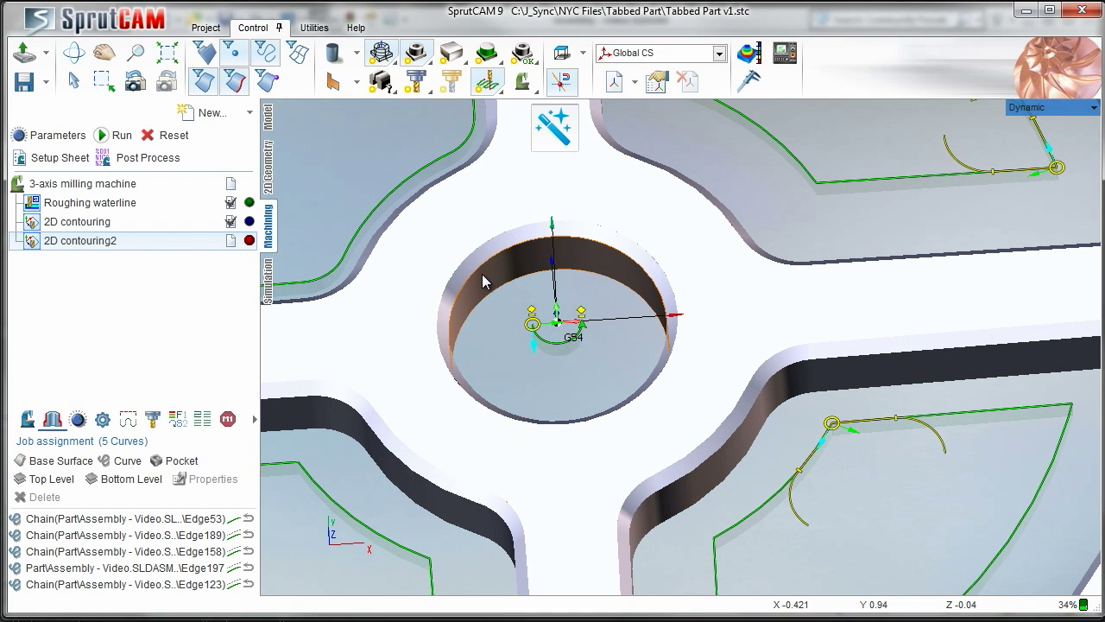
left_click(477, 276)
left_click(125, 462)
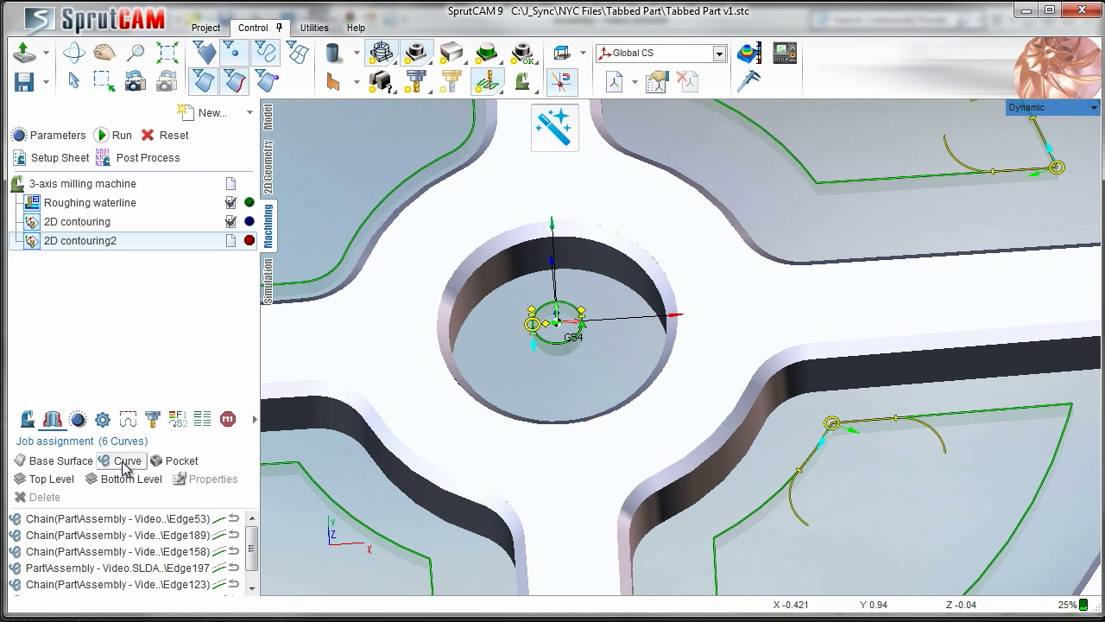
left_click(135, 592)
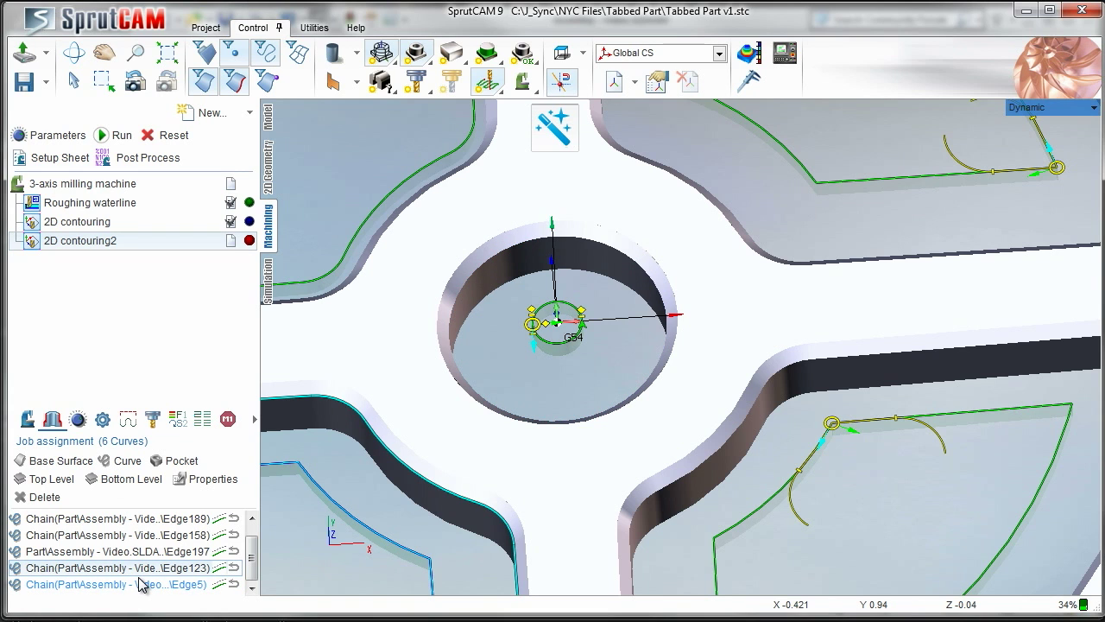
key("Up")
key("Delete")
key("Return")
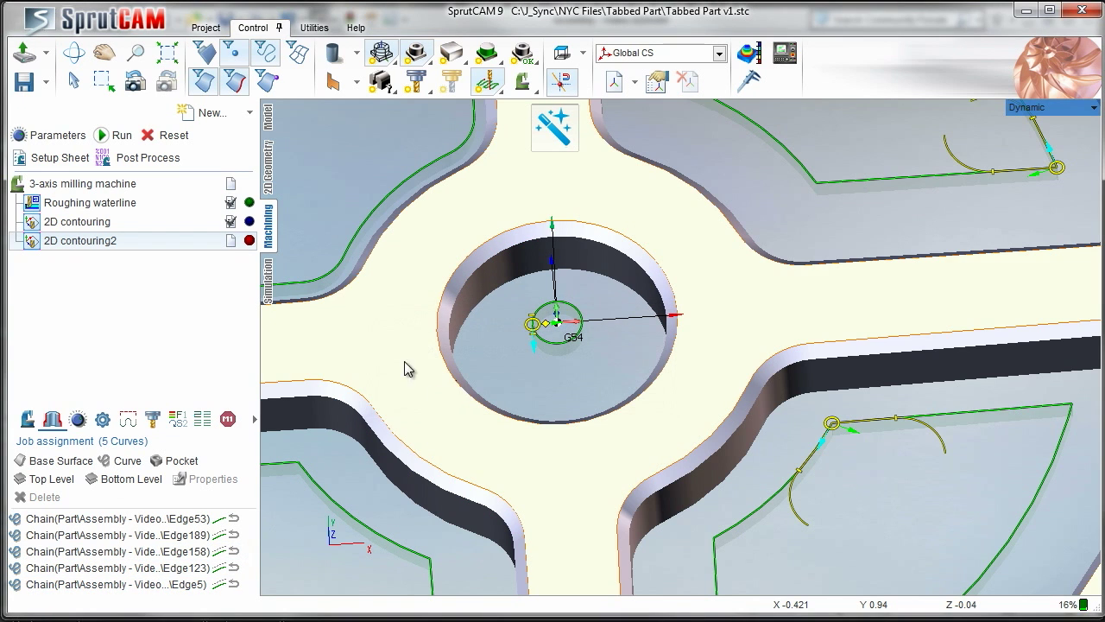
- Give the centre bore contour a 90° arc lead-in of about R0.011 and recalculate 2D contouring2
scroll(543, 294, "up", 5)
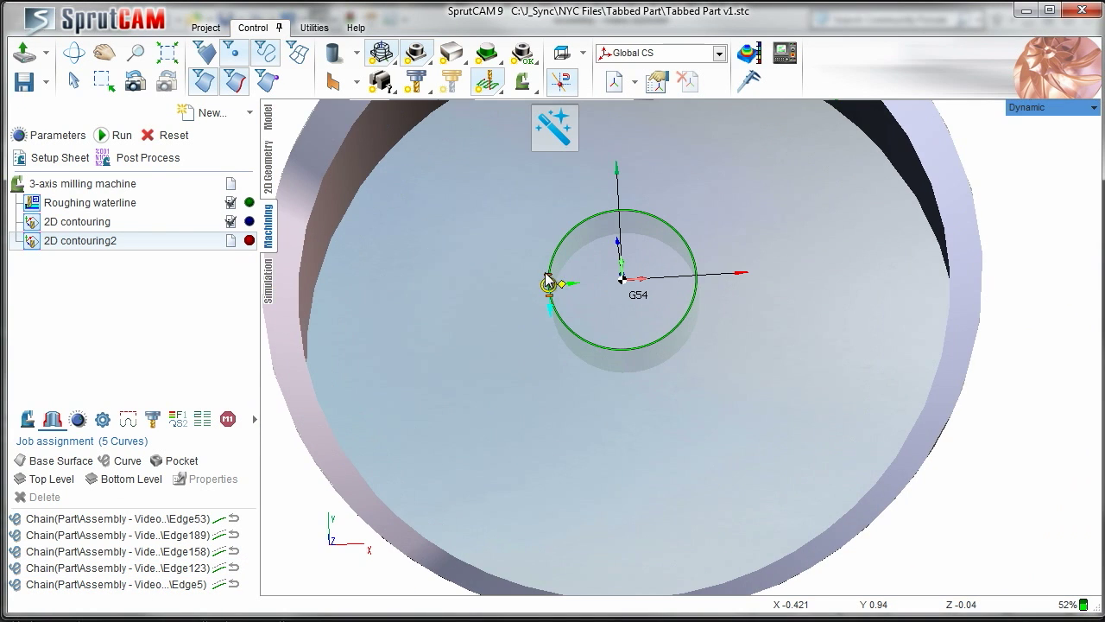
left_click_drag(545, 273, 576, 246)
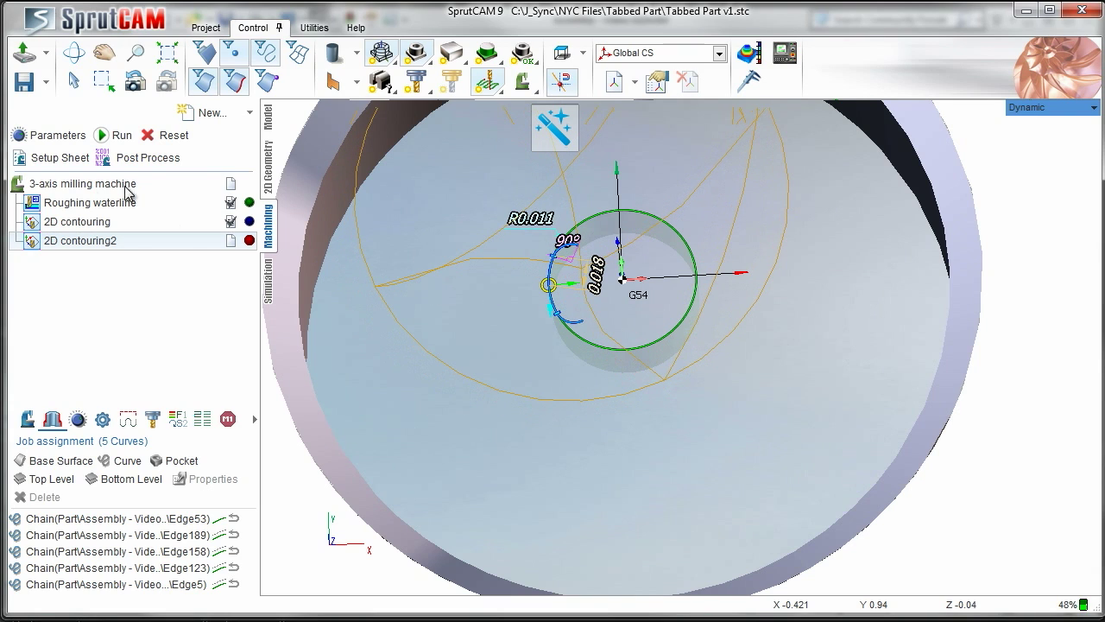
scroll(364, 369, "down", 7)
middle_click_drag(364, 369, 585, 288)
- Display the toolpaths of all operations under the 3-axis milling machine and save the project
left_click(132, 183)
scroll(598, 298, "up", 3)
scroll(602, 304, "down", 3)
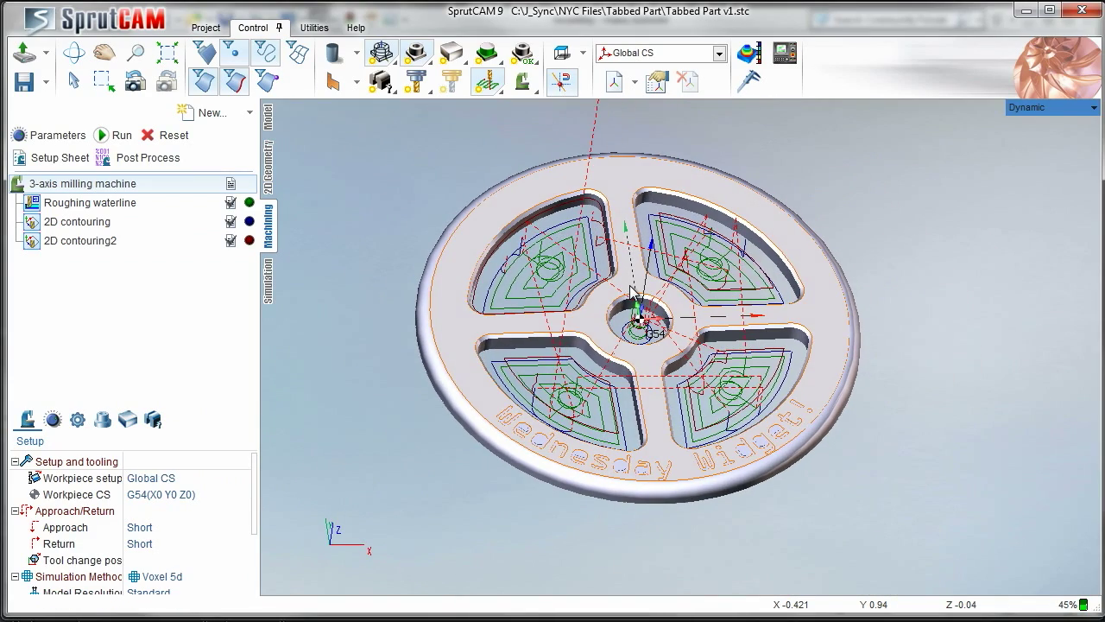
middle_click_drag(604, 248, 567, 247)
middle_click_drag(494, 254, 508, 272)
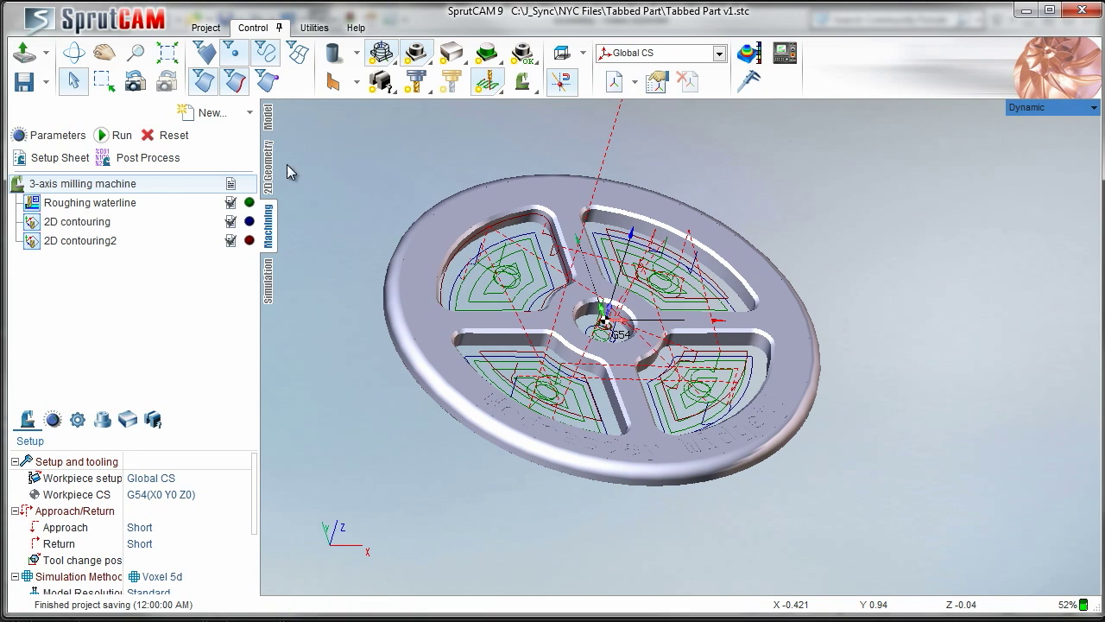
left_click(29, 86)
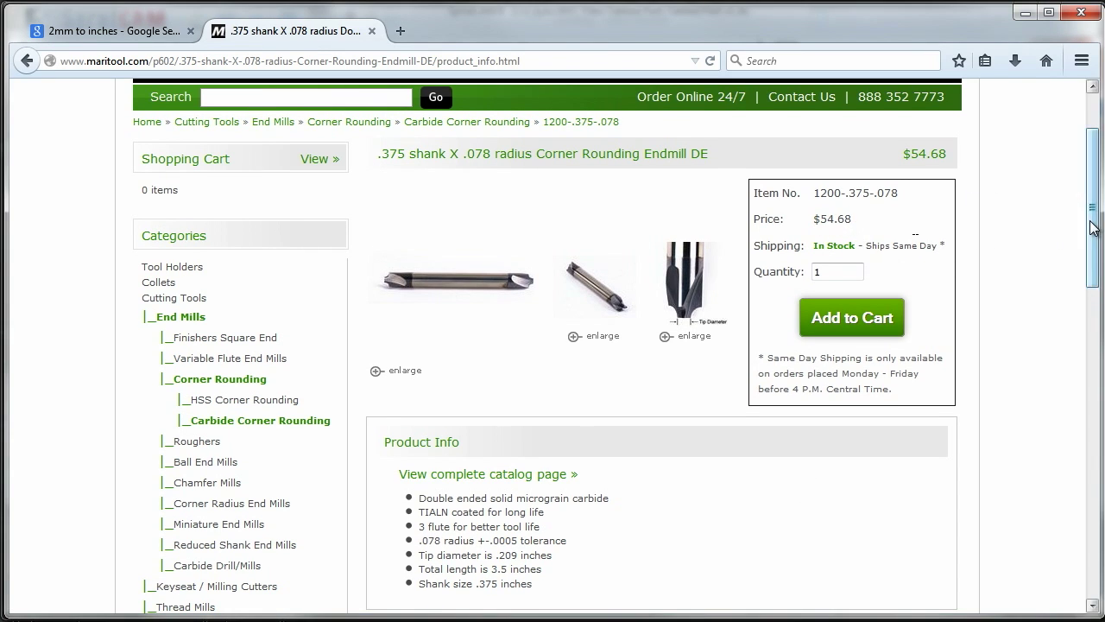
- Switch to the browser and compare the corner-rounding end mill's radius on the Maritool page with the 2 mm to inches conversion
left_click_drag(1091, 210, 1093, 264)
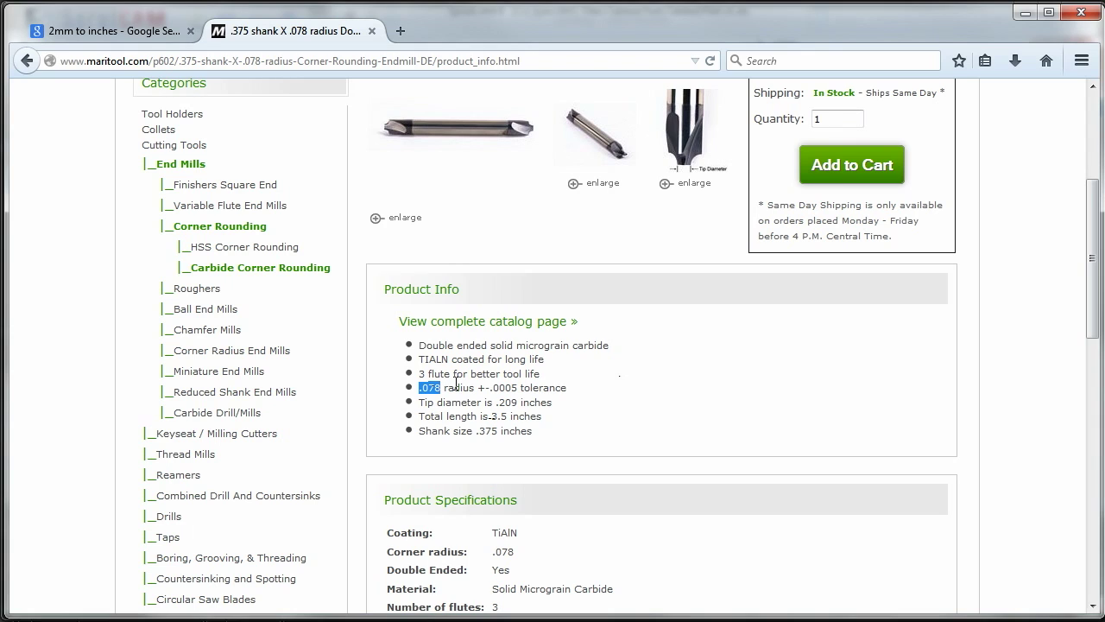
left_click(133, 35)
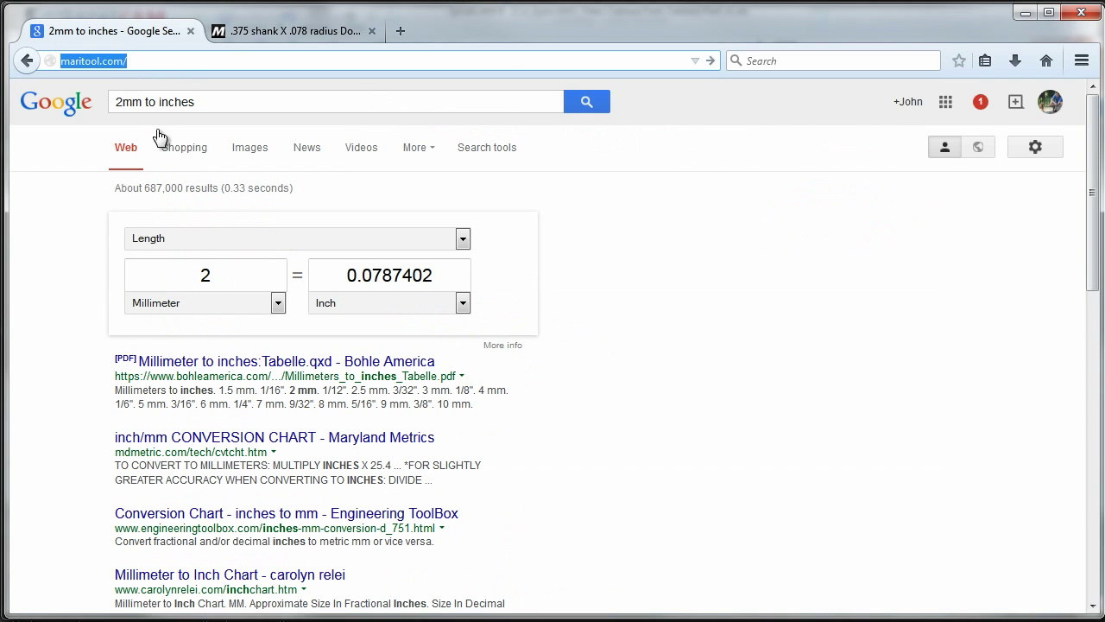
left_click(116, 102)
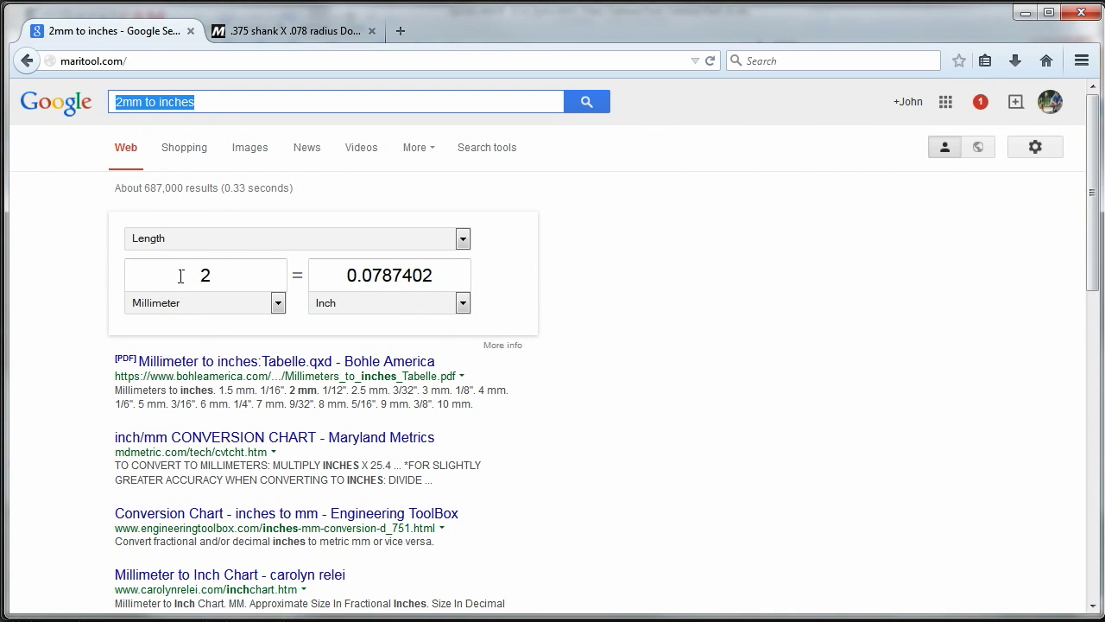
left_click_drag(181, 276, 239, 276)
left_click(244, 276)
- Search Google for the conversion "14 feet to mm"
left_click_drag(231, 104, 112, 102)
type("14 feetto")
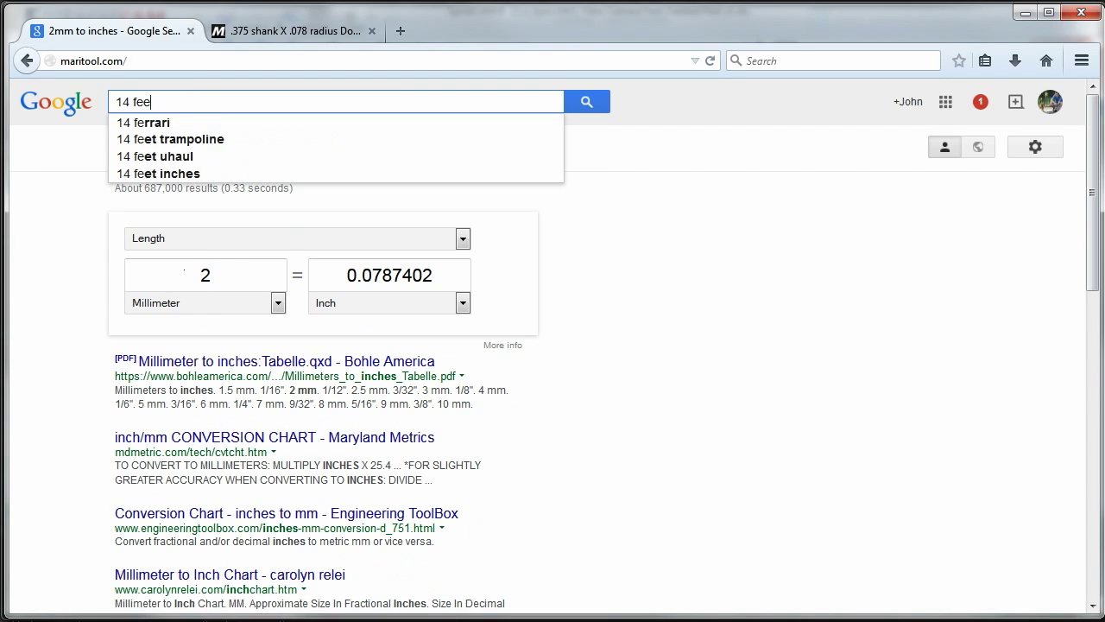
key("BackSpace")
key("BackSpace")
type("to mm")
key("Return")
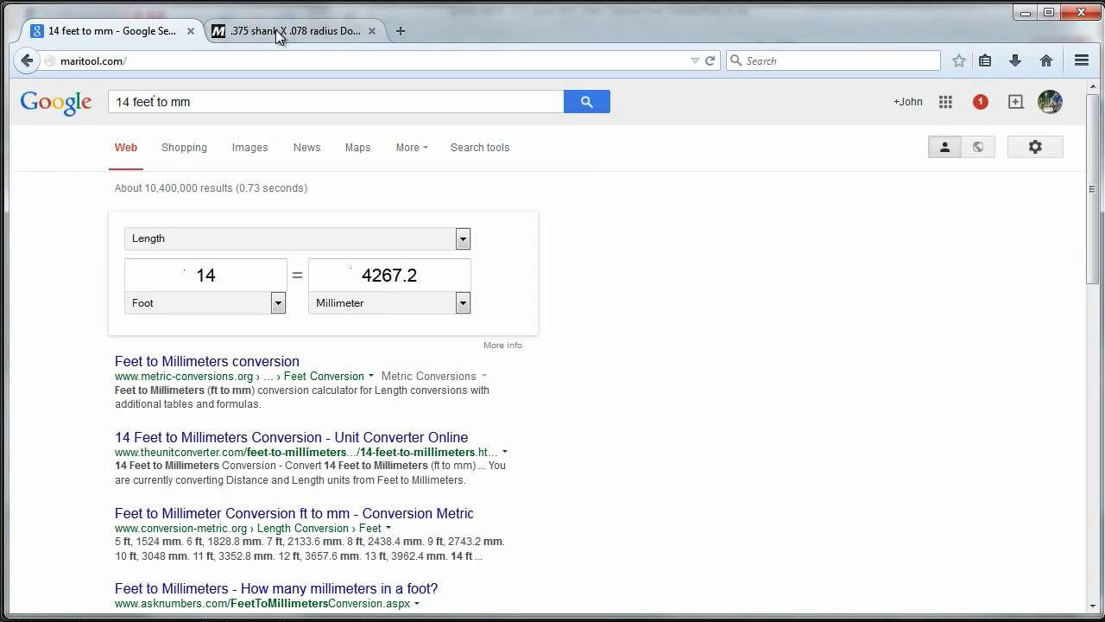
double_click(212, 276)
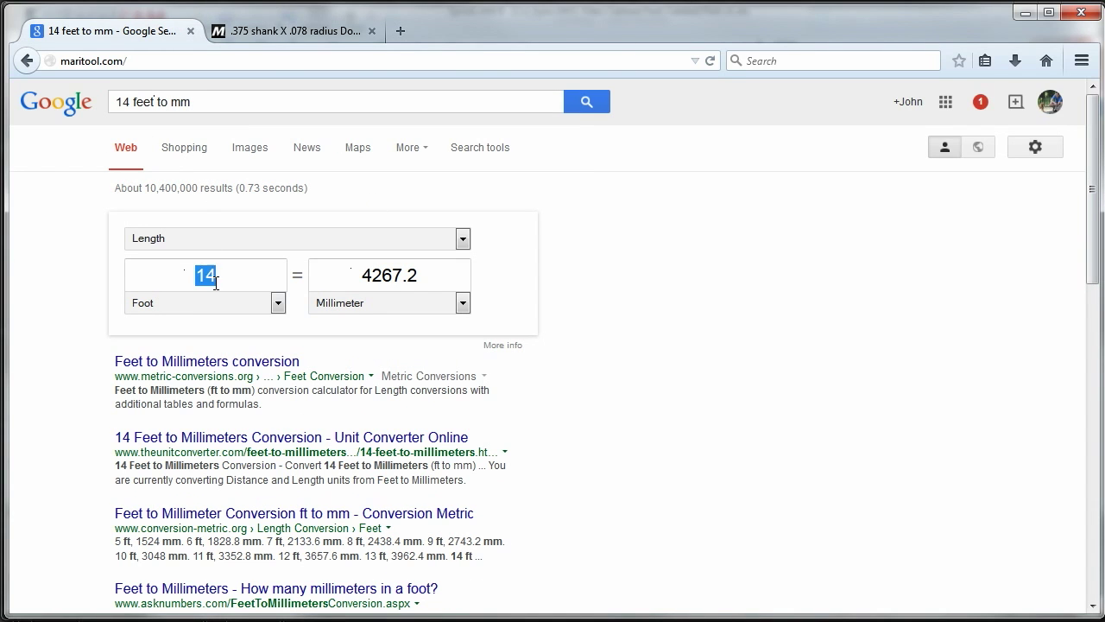
- Examine the corner-rounding end mill's dimensions and product specifications on the Maritool page
left_click(287, 32)
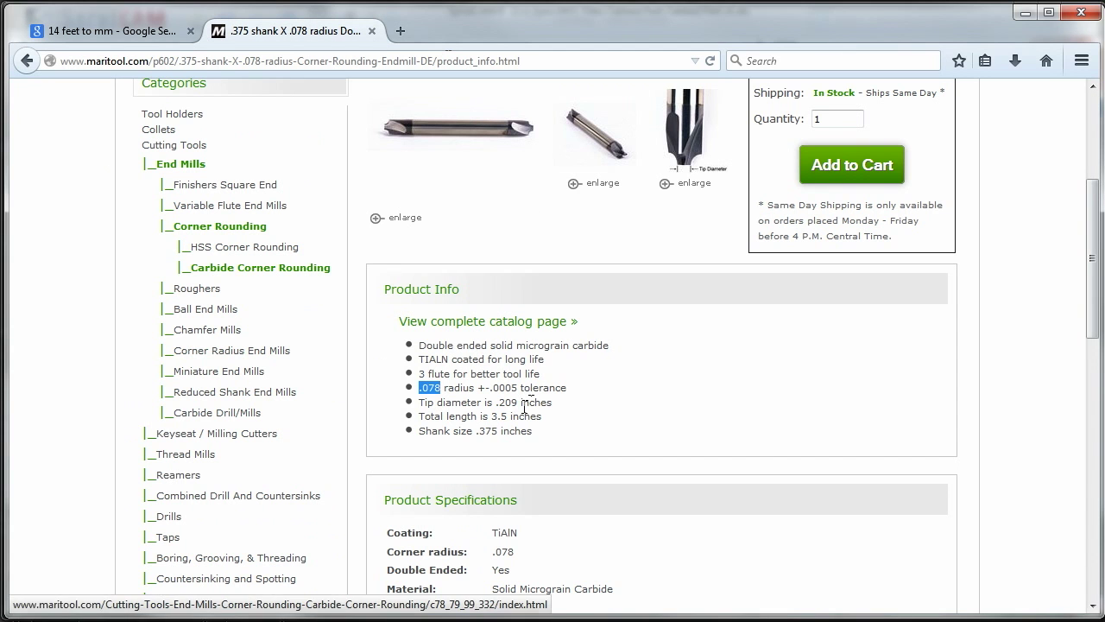
left_click_drag(484, 416, 530, 430)
scroll(531, 430, "down", 2)
left_click_drag(467, 332, 568, 337)
left_click_drag(516, 546, 394, 546)
double_click(519, 549)
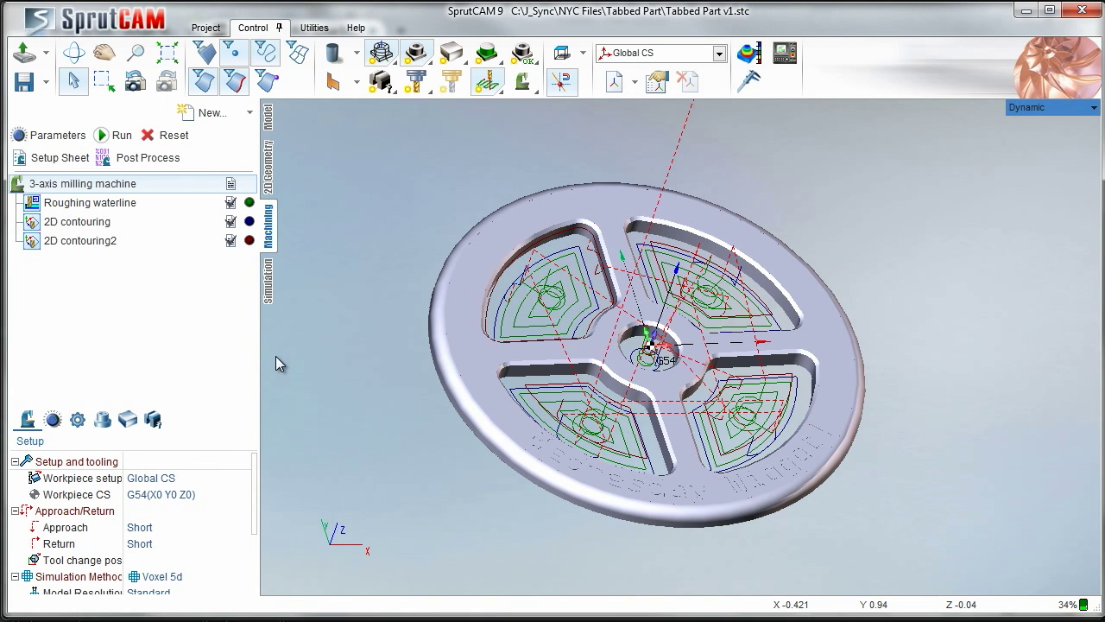
- Switch back to SprutCAM and add a new 2D contouring finishing operation
right_click_drag(277, 363, 303, 306)
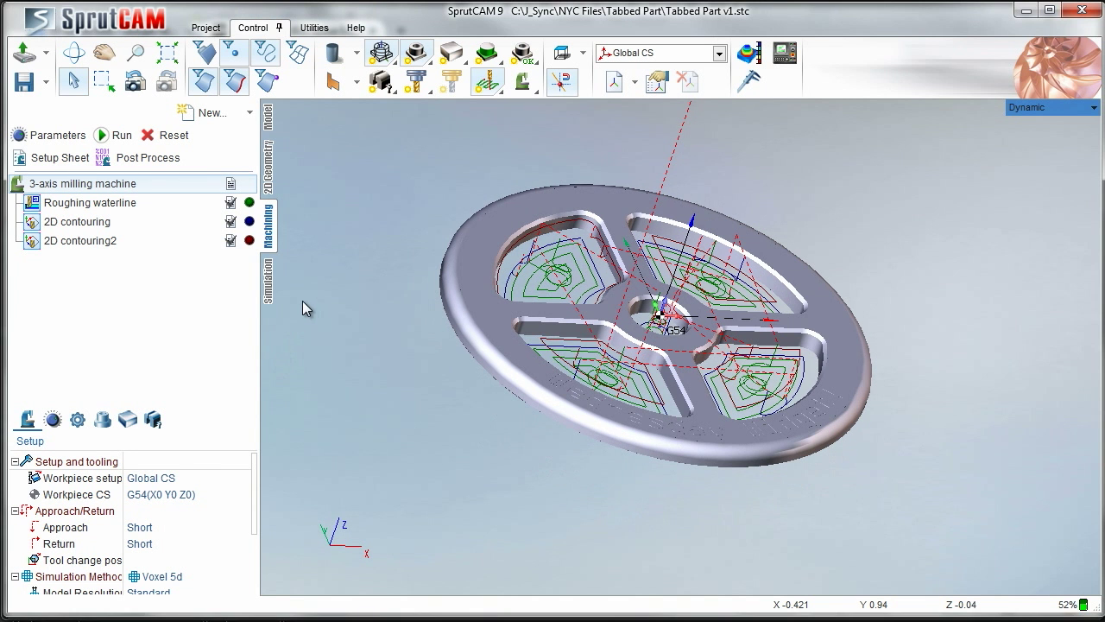
left_click(247, 114)
left_click(848, 94)
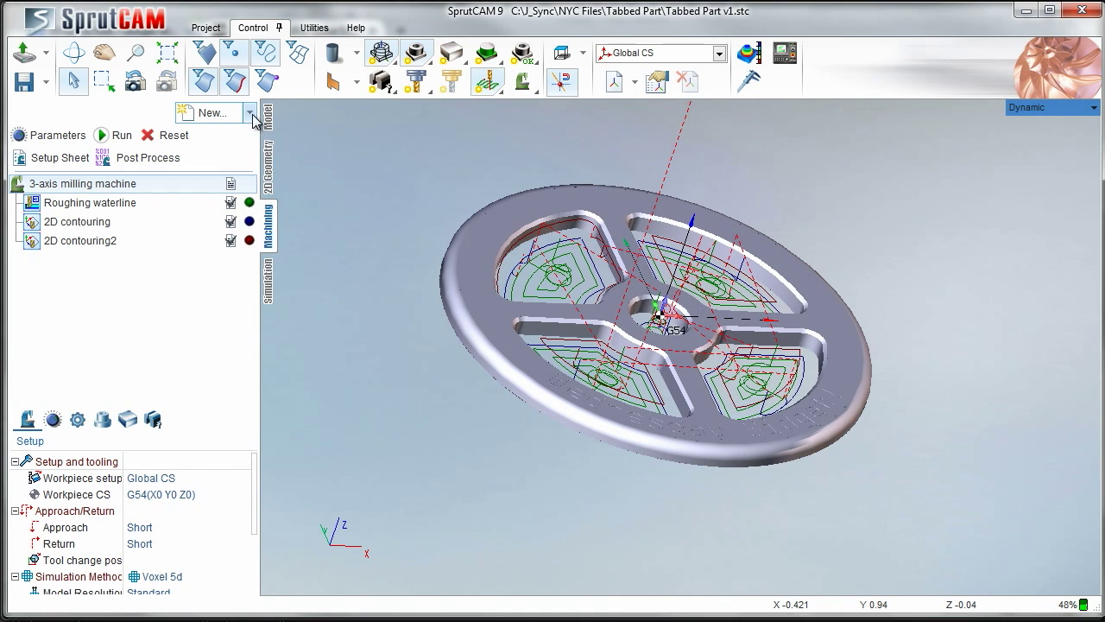
left_click(249, 112)
mouse_move(238, 160)
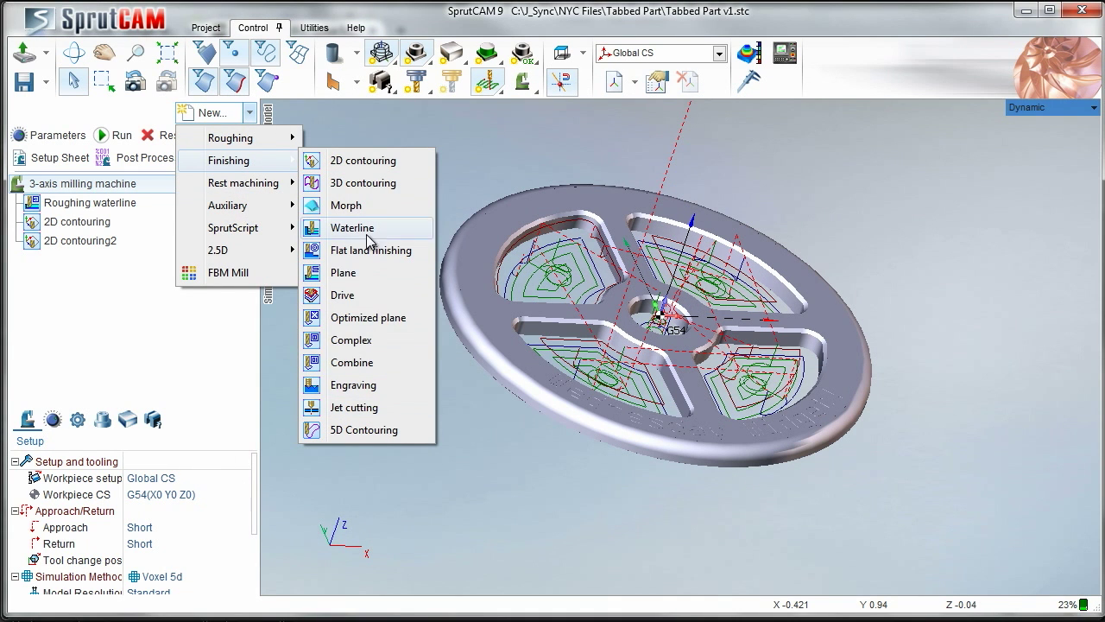
left_click(380, 160)
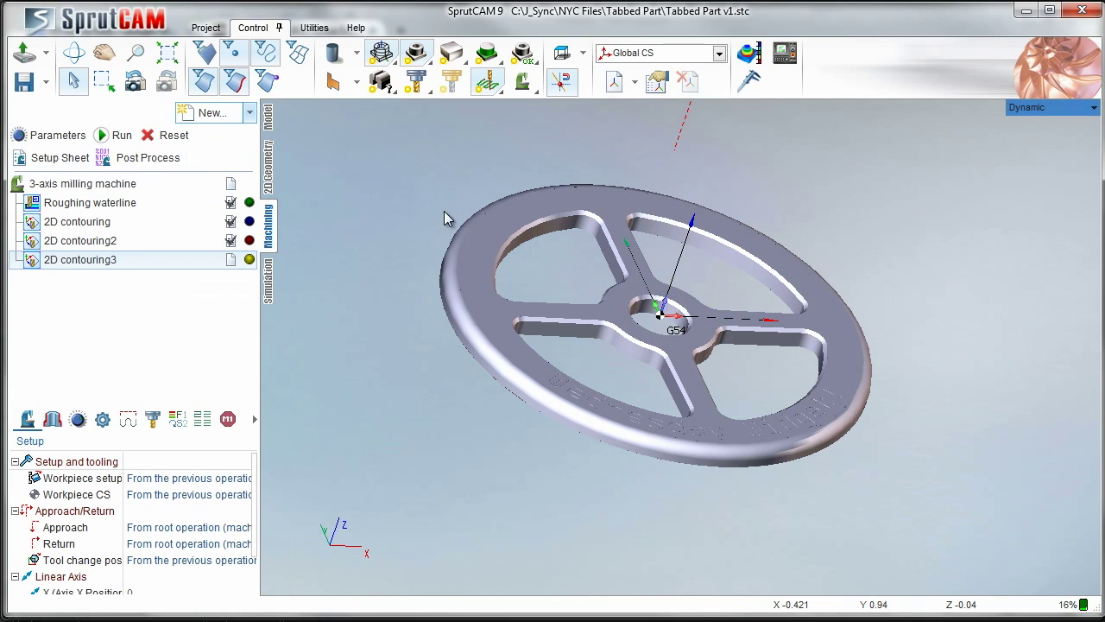
- Add the wheel's outer rim edge as a curve in the new 2D contouring operation's job assignment
double_click(464, 300)
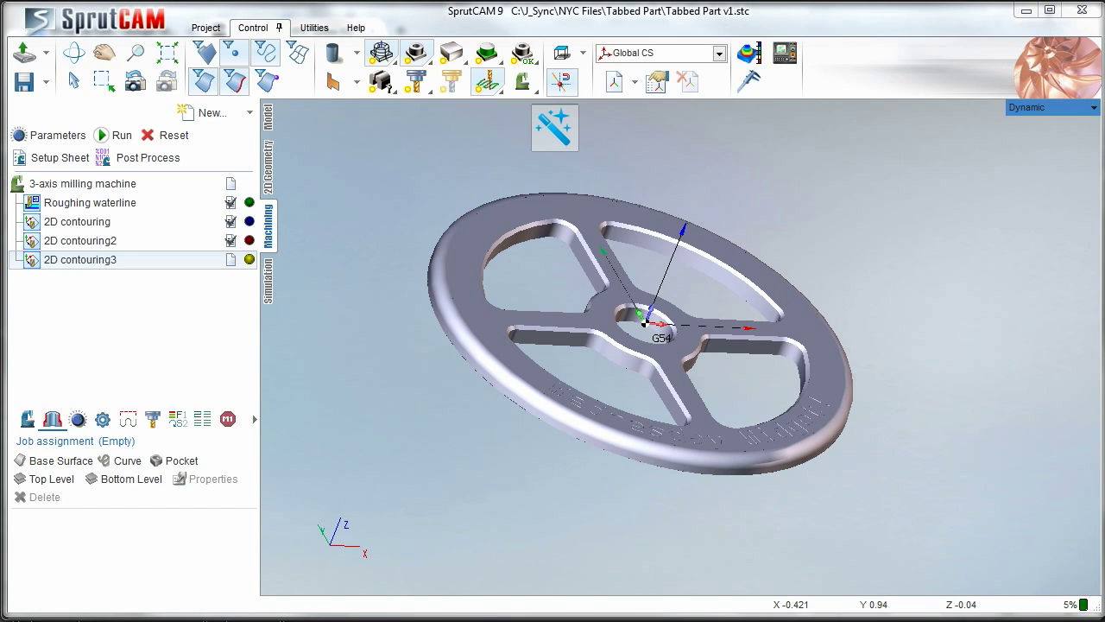
scroll(456, 365, "up", 2)
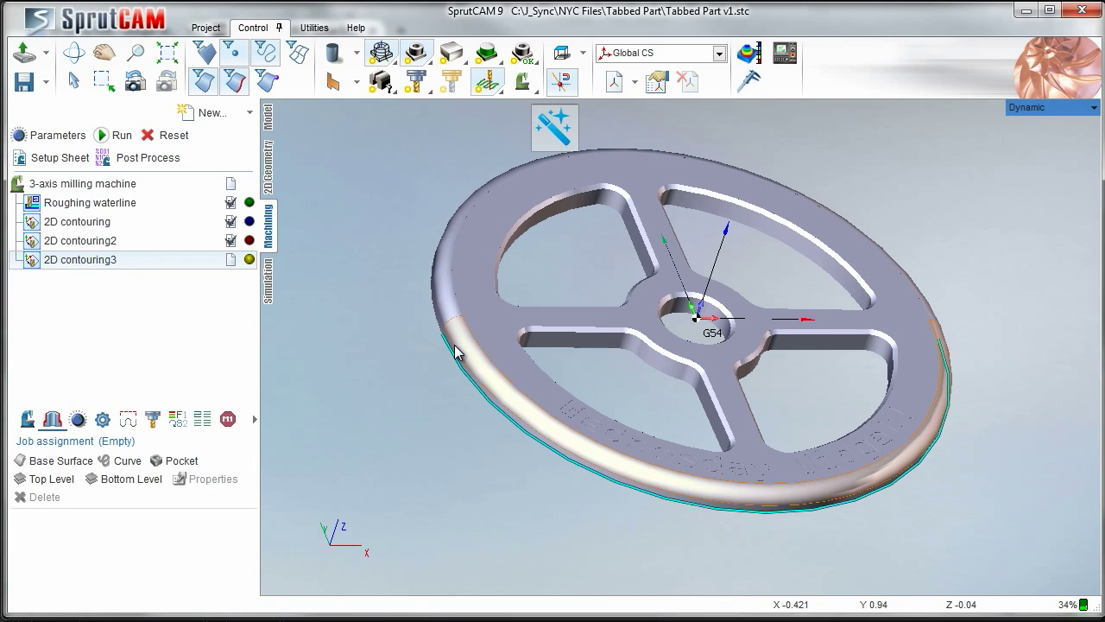
left_click(460, 359)
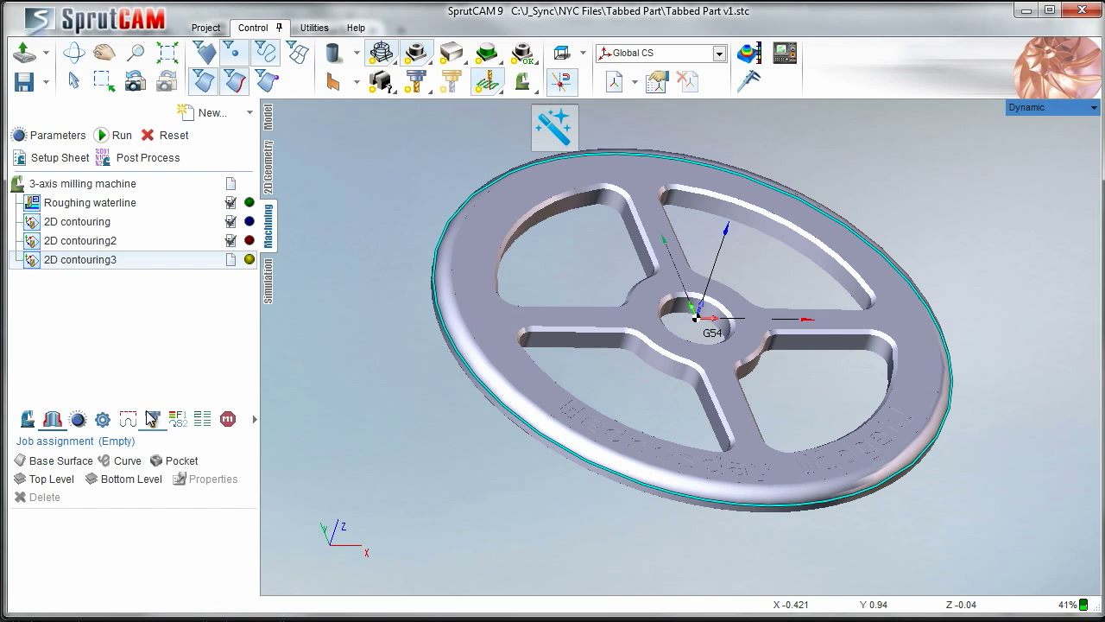
left_click(123, 461)
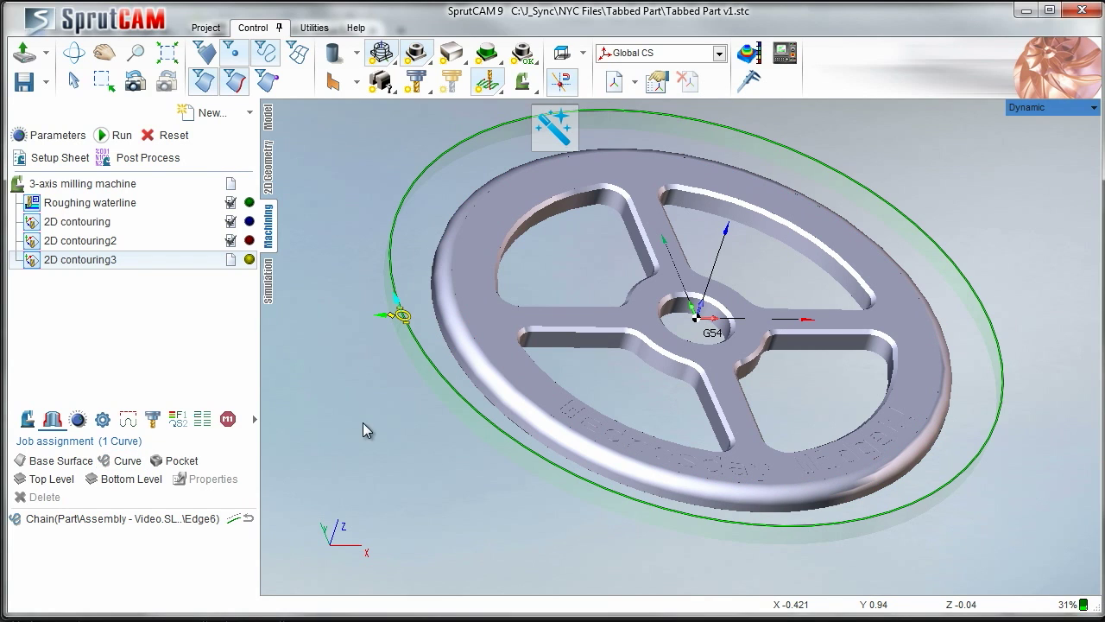
- Rename the new 2D contouring operation as "Corner Radius"
left_click(151, 262)
type("Corner Radius")
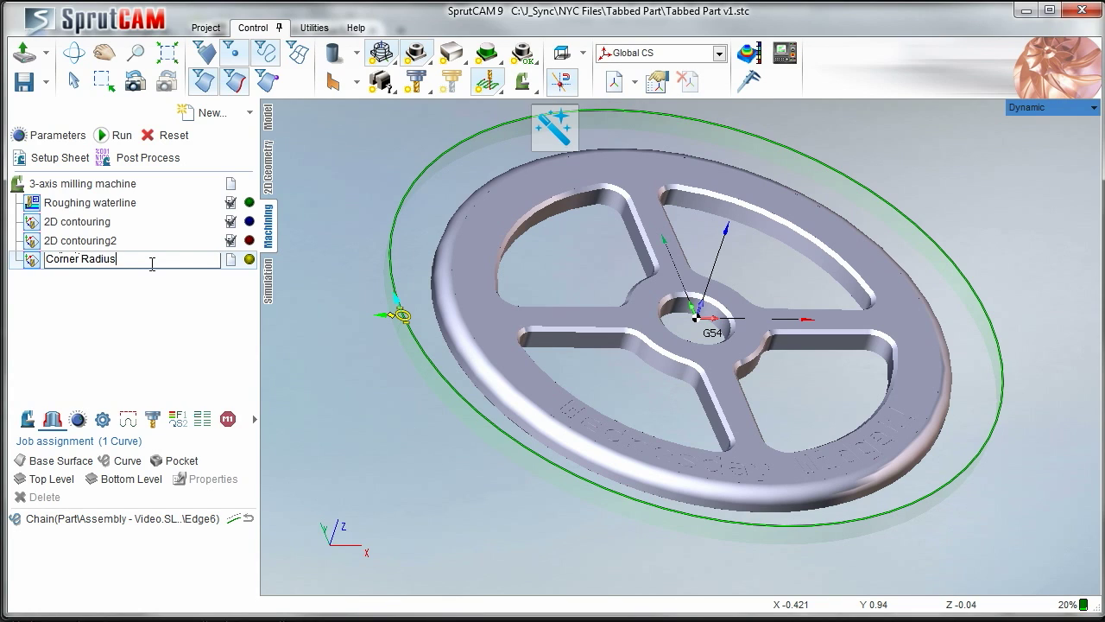
key("Return")
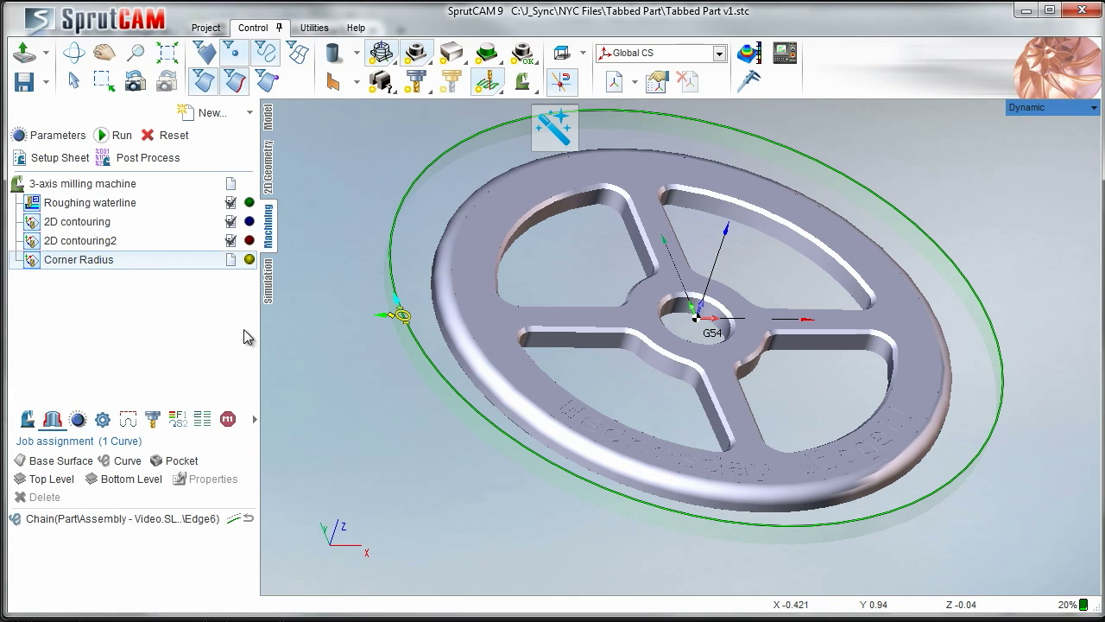
middle_click_drag(410, 296, 369, 244)
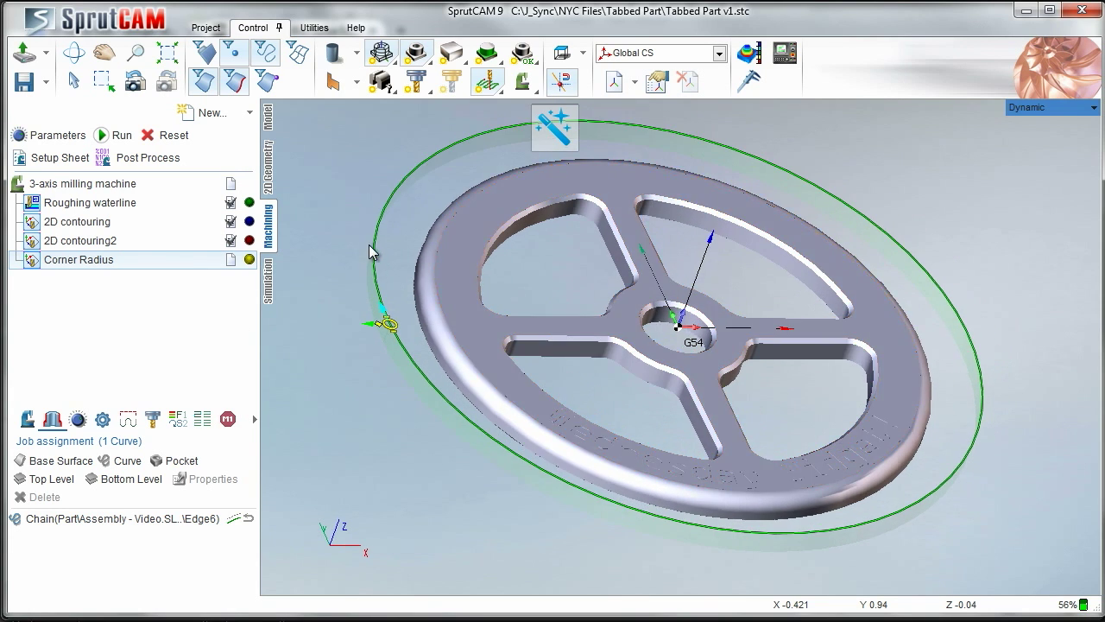
- In the Corner Radius operation's parameters, name the tool "2mm Radius" and set its type to Mill with negative radius
left_click(251, 115)
left_click(98, 259)
double_click(98, 259)
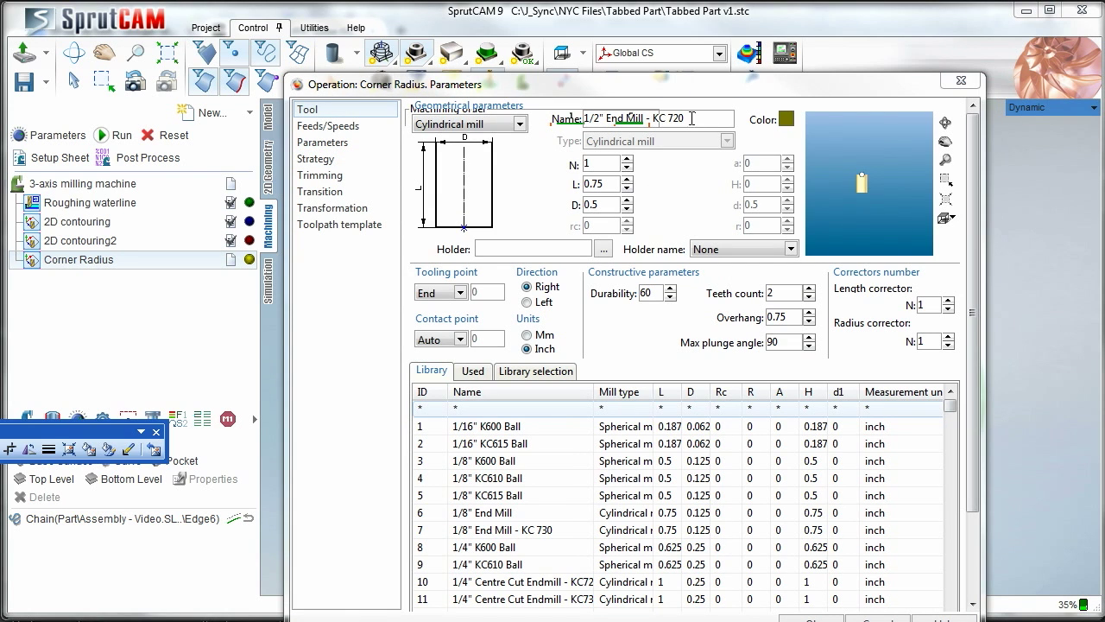
left_click_drag(691, 118, 524, 113)
type("2")
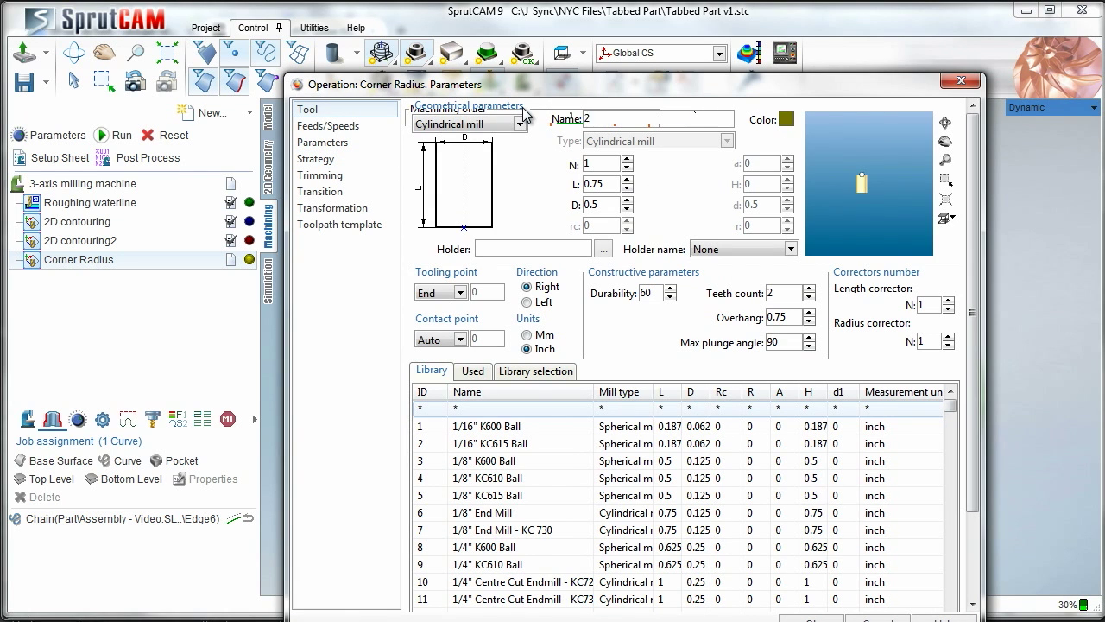
type("mm Radius")
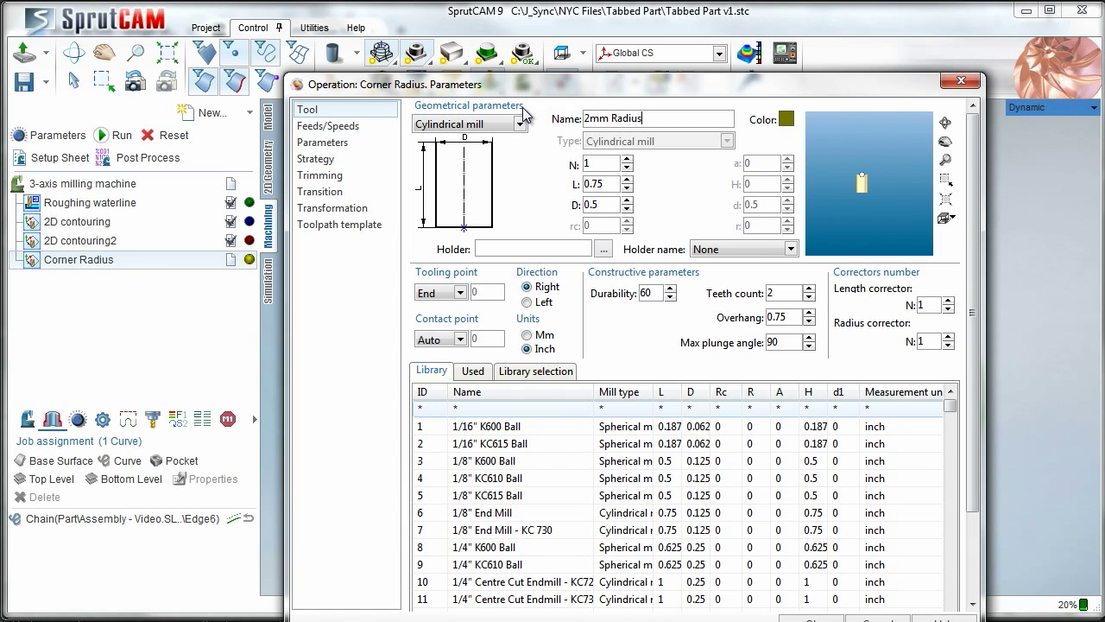
left_click(514, 126)
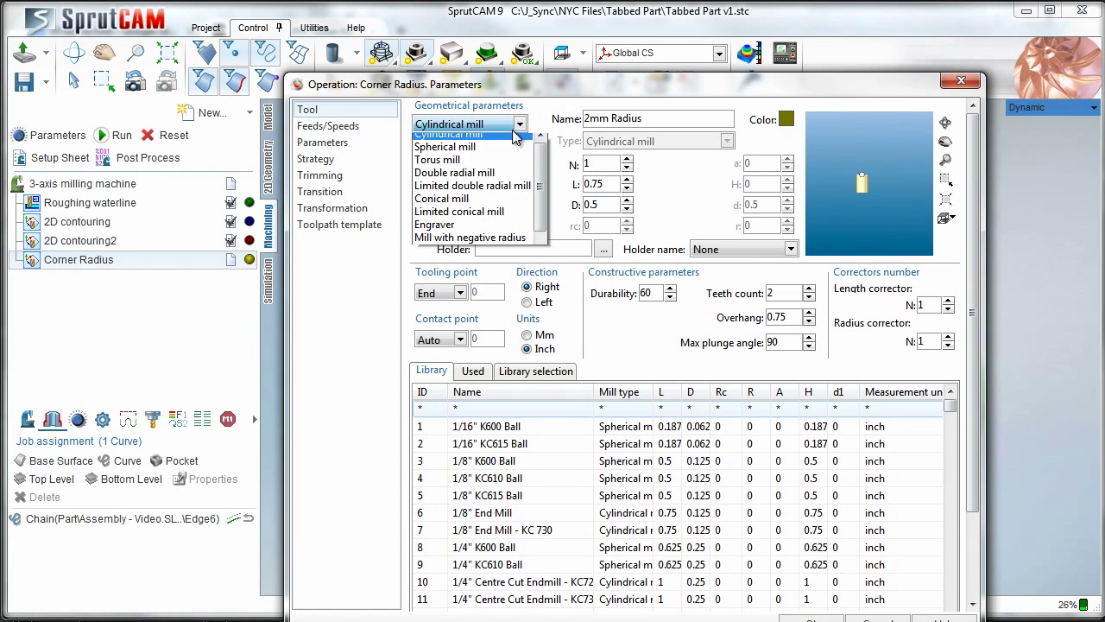
left_click(507, 245)
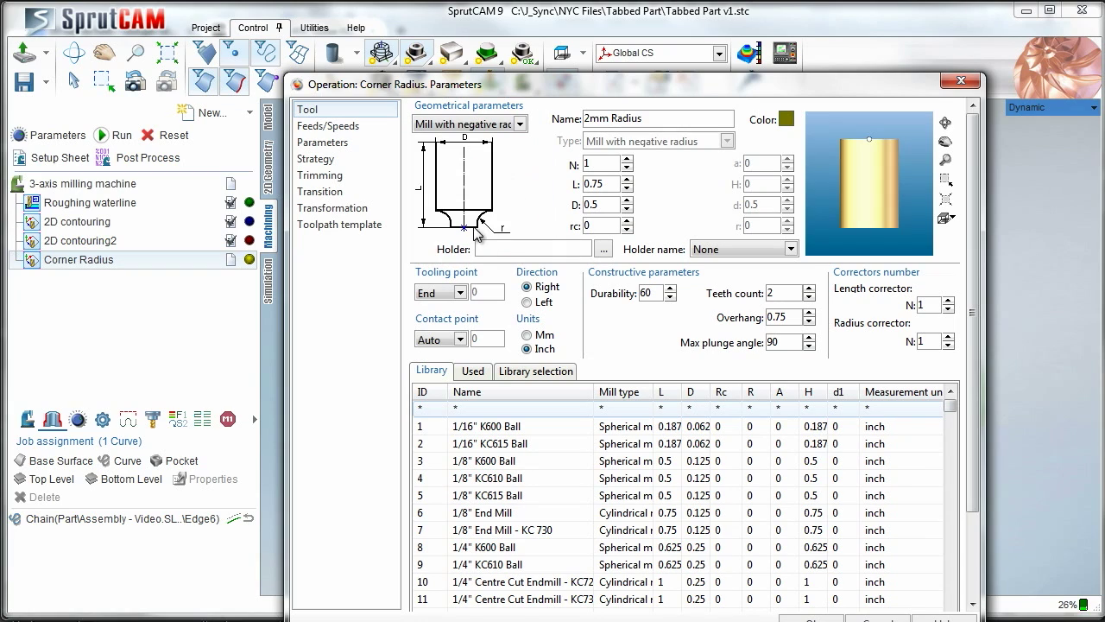
- Set the tool number to 200 and the tool diameter D to 0.375
double_click(609, 163)
type("200")
key("Tab")
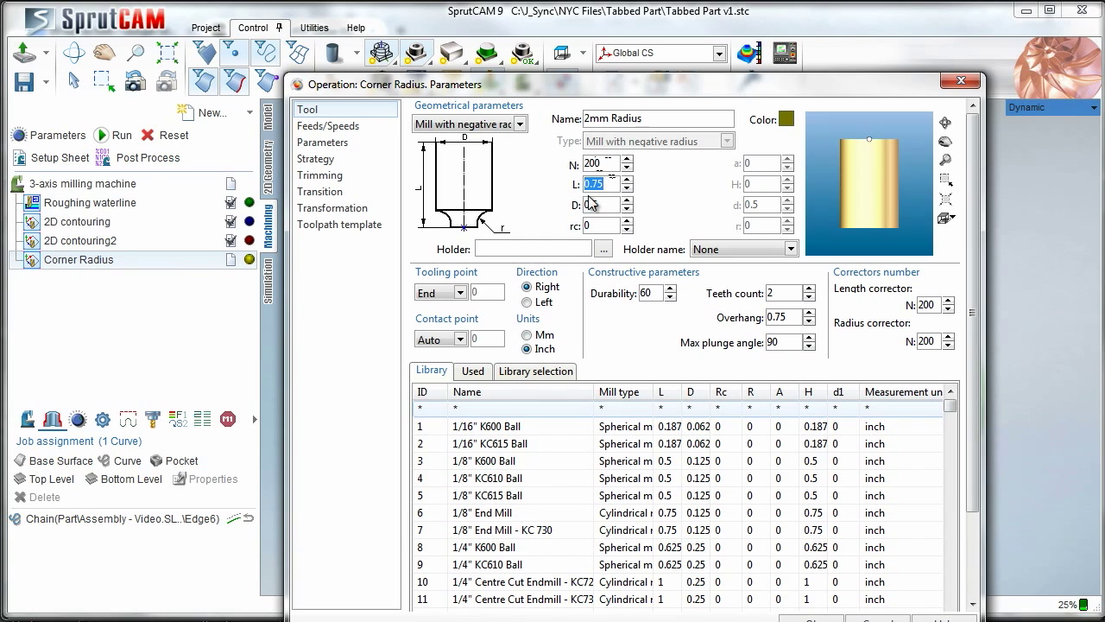
double_click(592, 204)
type("0.327")
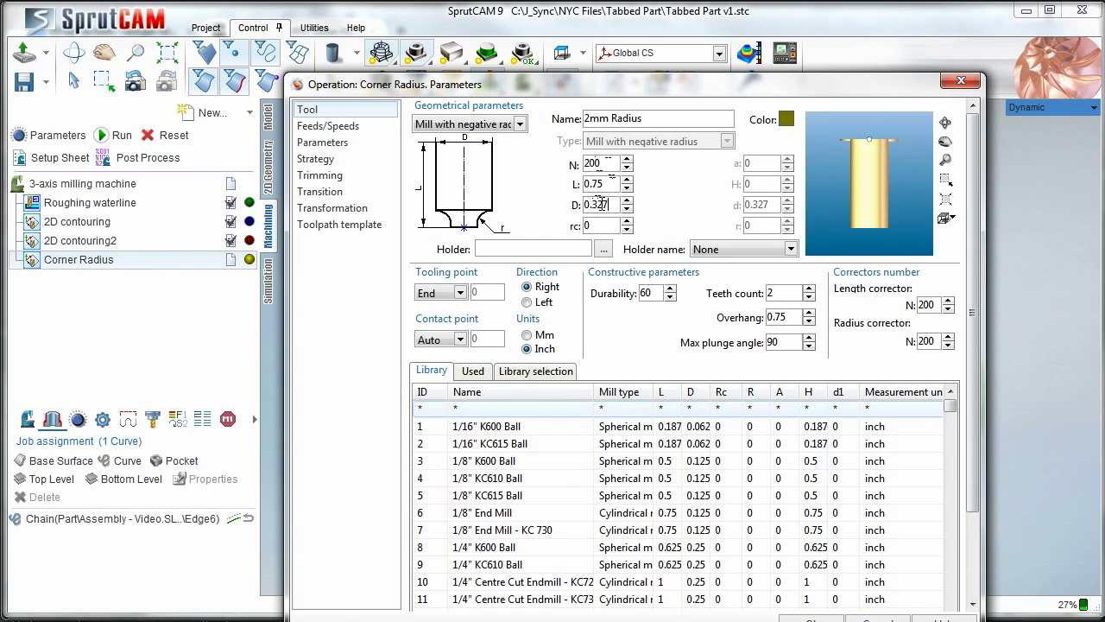
key("BackSpace")
key("BackSpace")
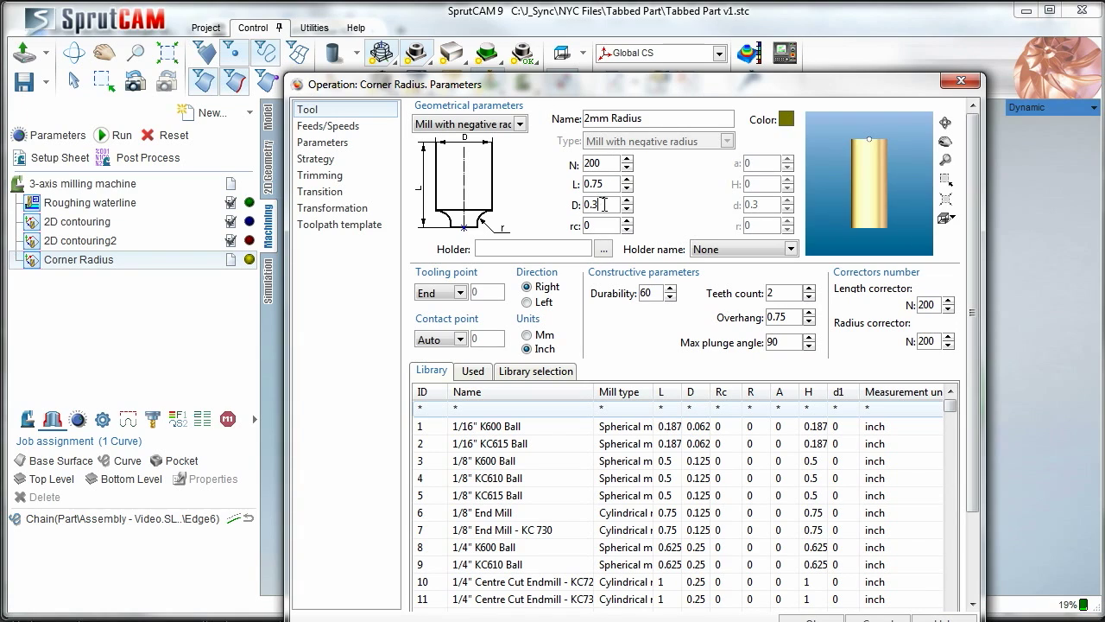
type("75")
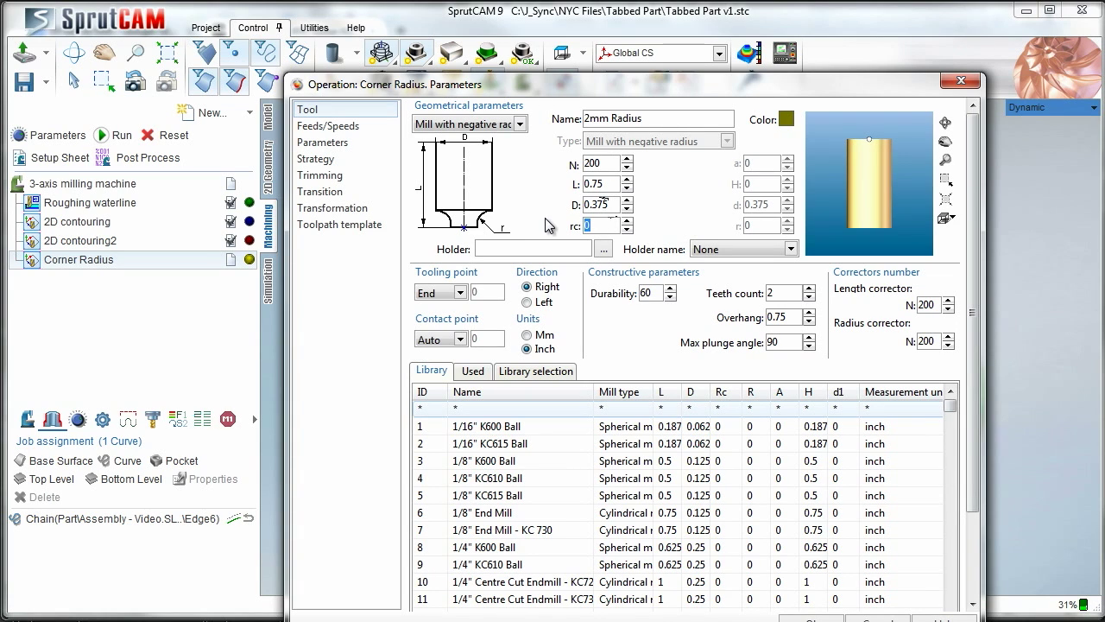
- Set the tool's corner radius rc to 0.078
double_click(584, 225)
left_click(587, 225)
type(".074")
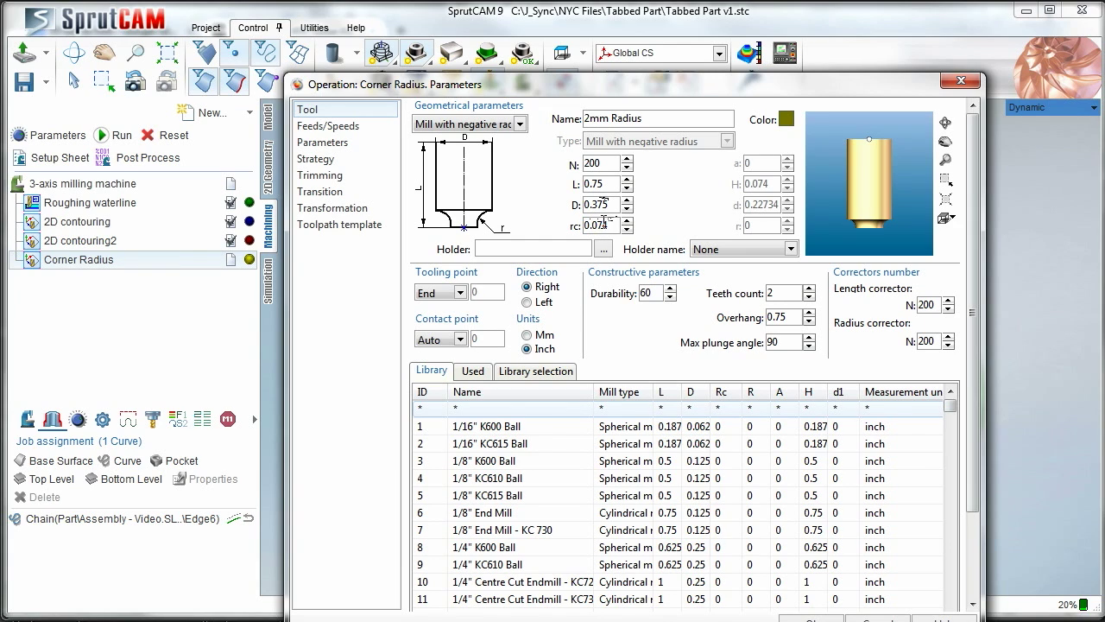
key("BackSpace")
type("8")
- Set the spindle speed to 5100 revolutions per minute and display the work feed settings
left_click(351, 127)
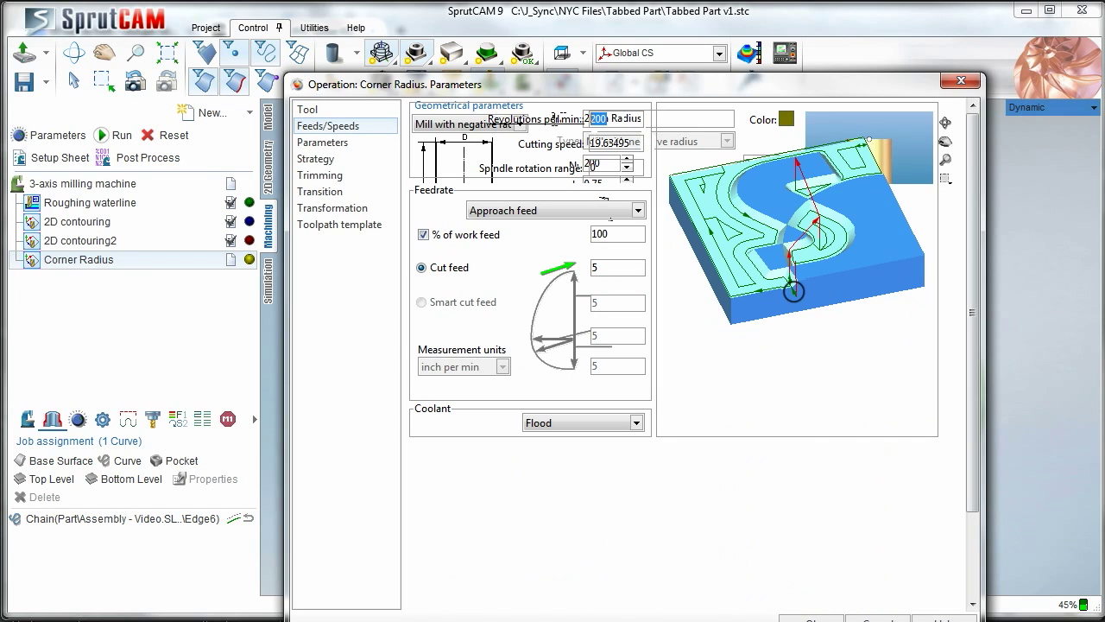
type("5100")
key("Tab")
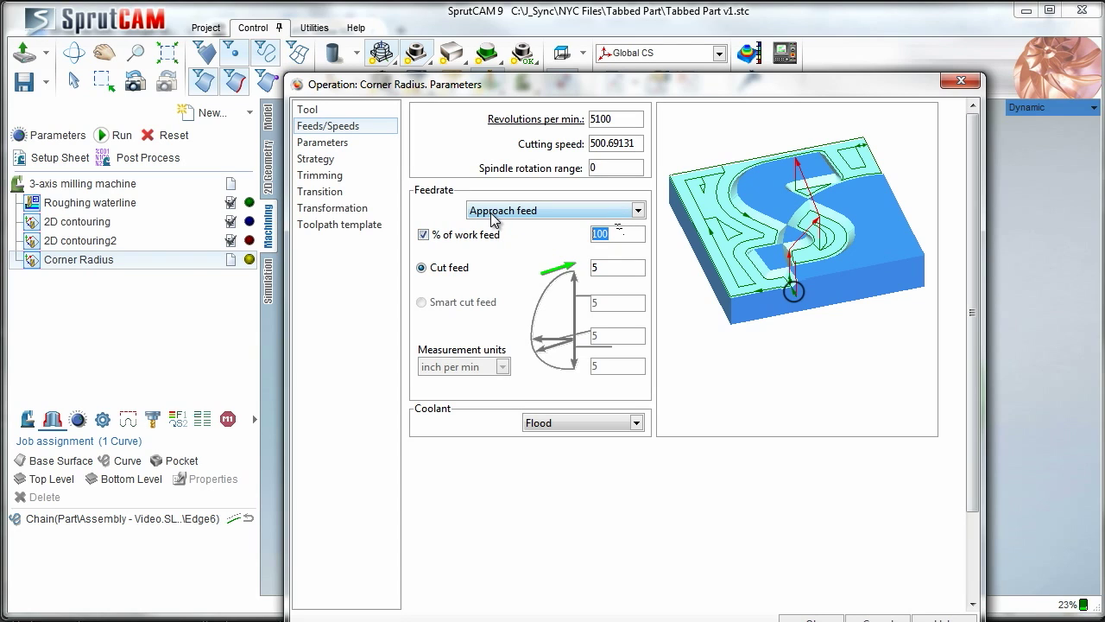
left_click(527, 213)
left_click(522, 239)
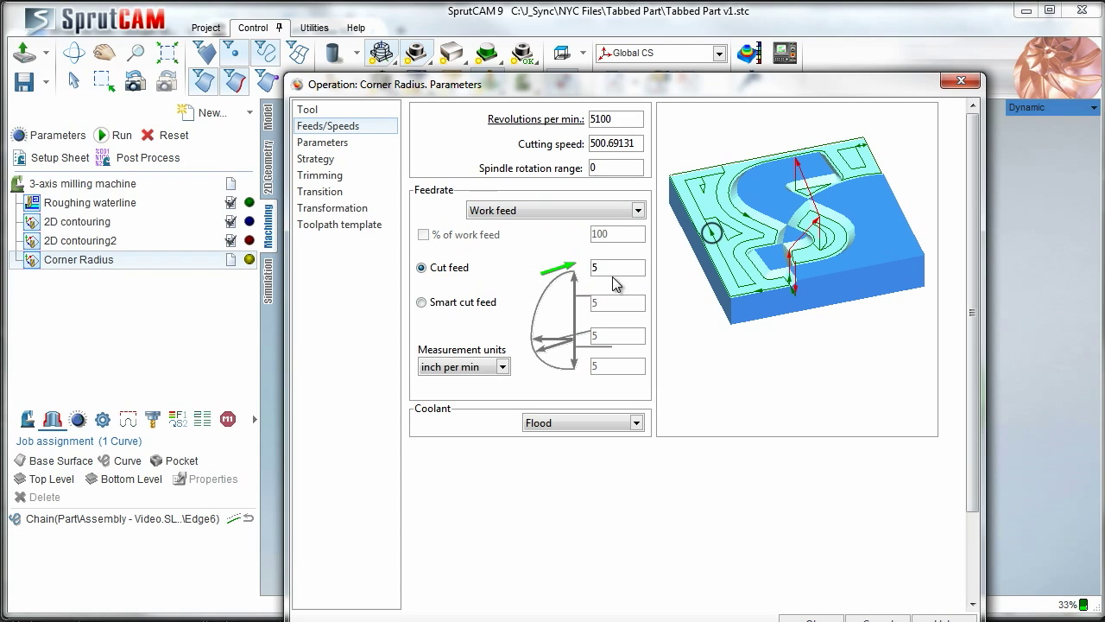
- Enable the bottom level for the Corner Radius operation, set it to -0.078 and accept the parameters
left_click(351, 147)
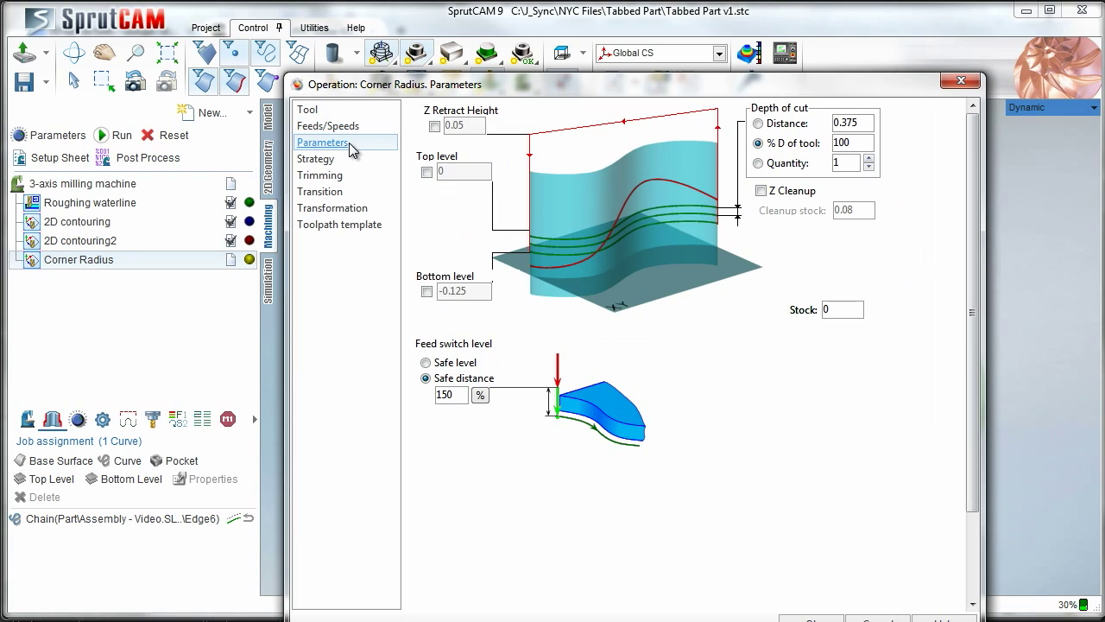
left_click(427, 293)
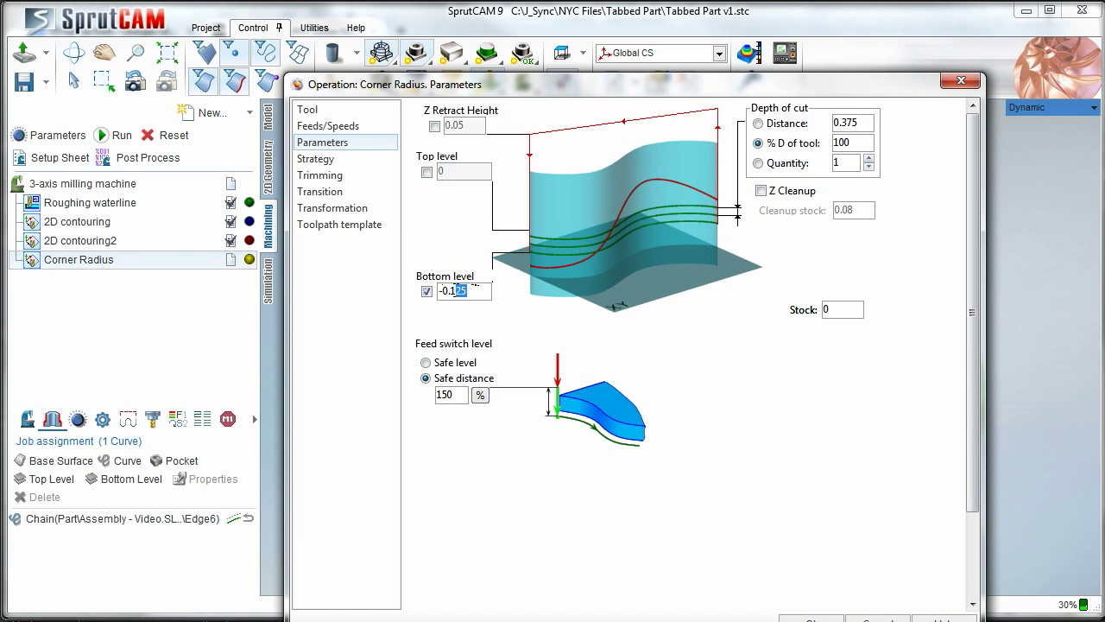
key("BackSpace")
key("BackSpace")
type("78")
left_click(807, 618)
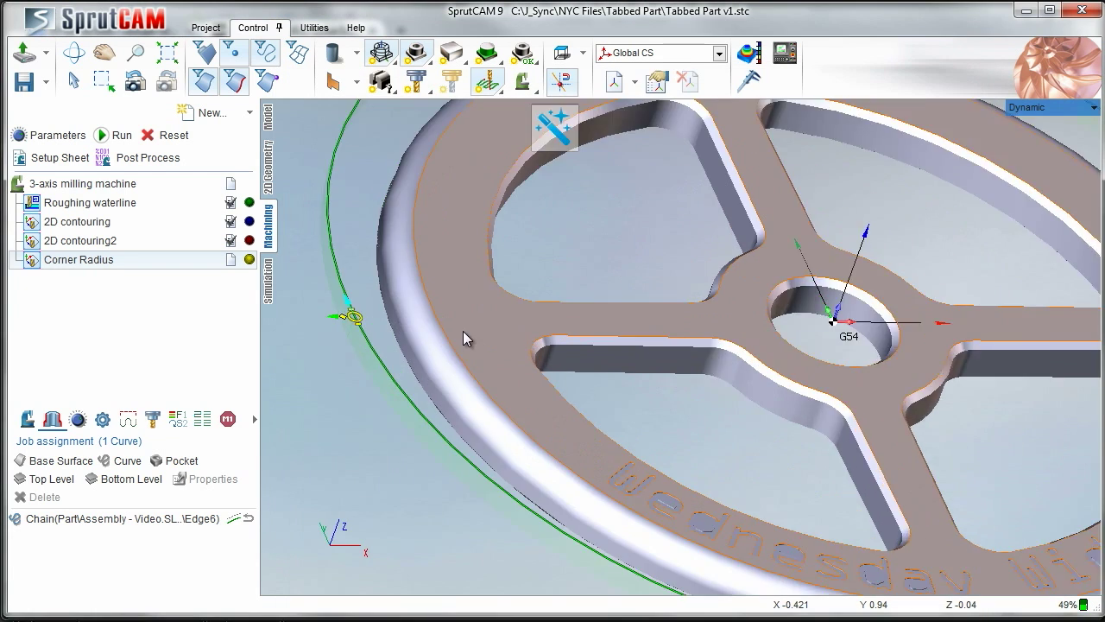
- Reopen the Corner Radius operation's parameters and set the bottom level to -0.077
scroll(433, 306, "up", 2)
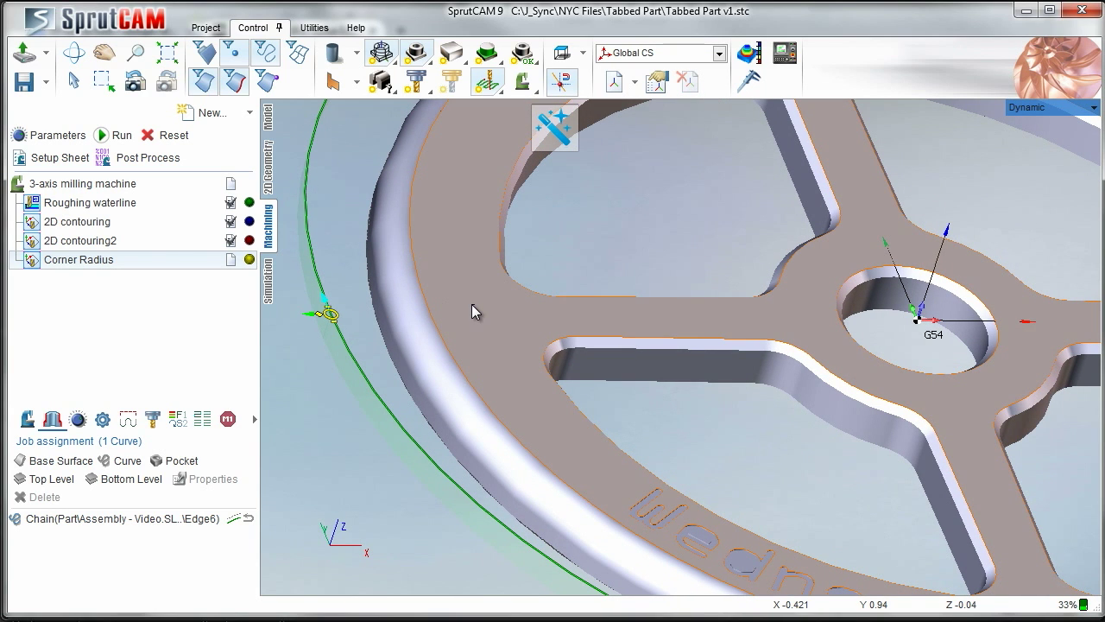
double_click(164, 259)
left_click(466, 292)
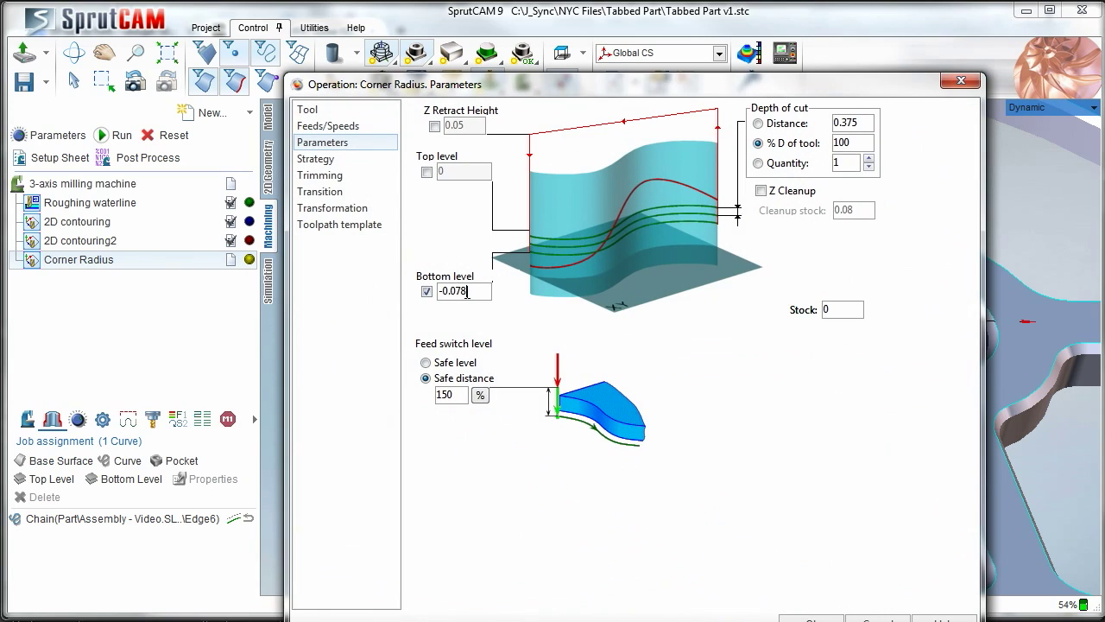
key("BackSpace")
type("7")
- Check the corner-rounding end mill's tip diameter on the Maritool page in the browser, and return to SprutCAM
double_click(846, 309)
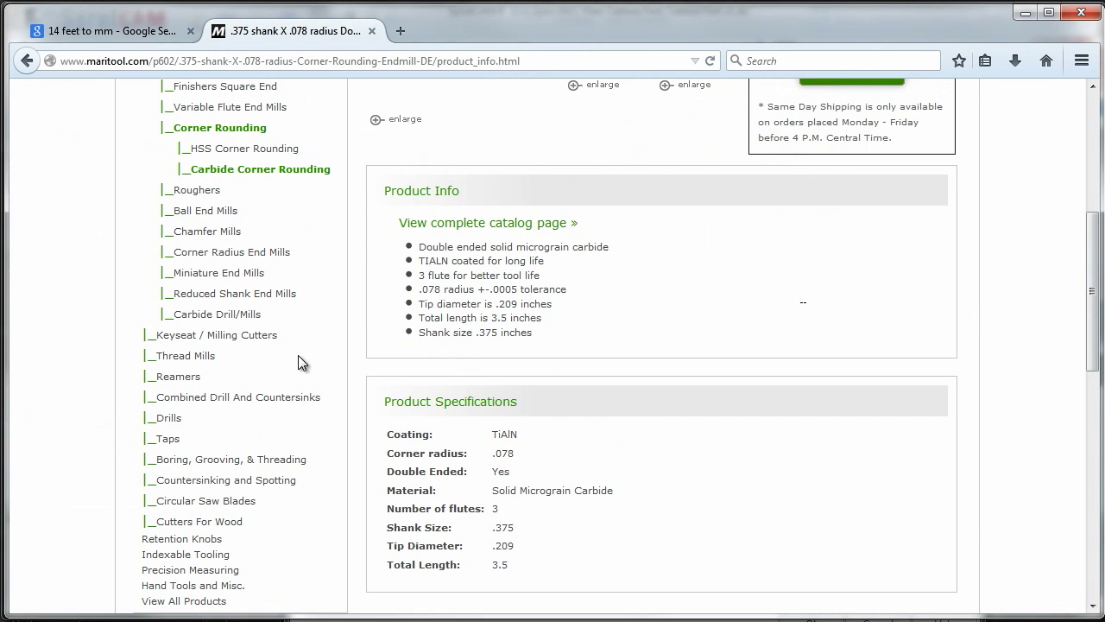
left_click_drag(392, 544, 517, 549)
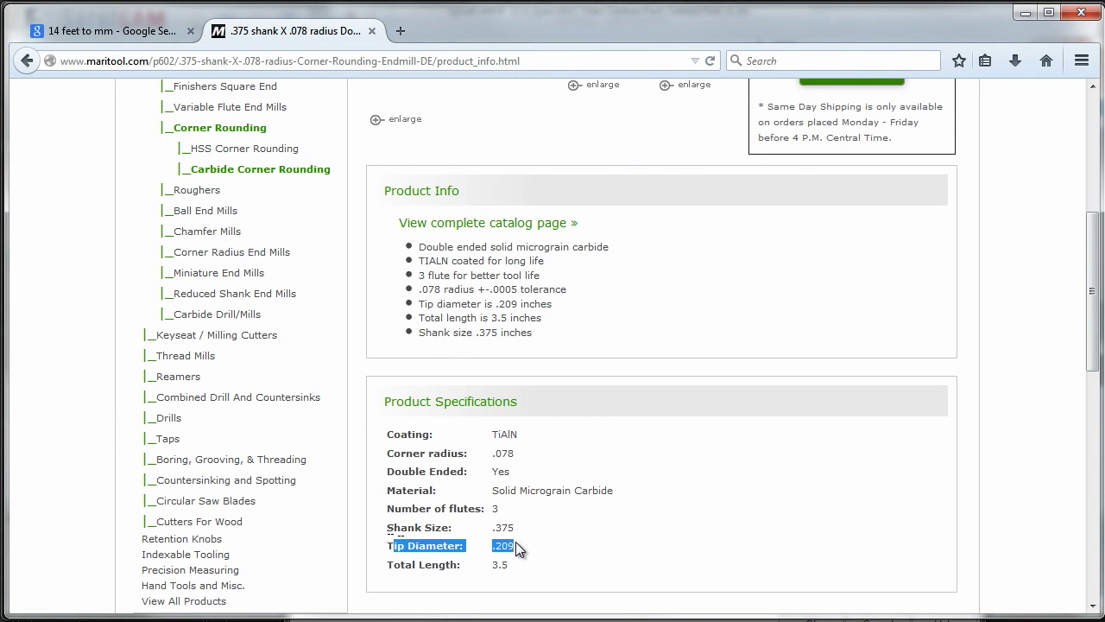
left_click(1026, 18)
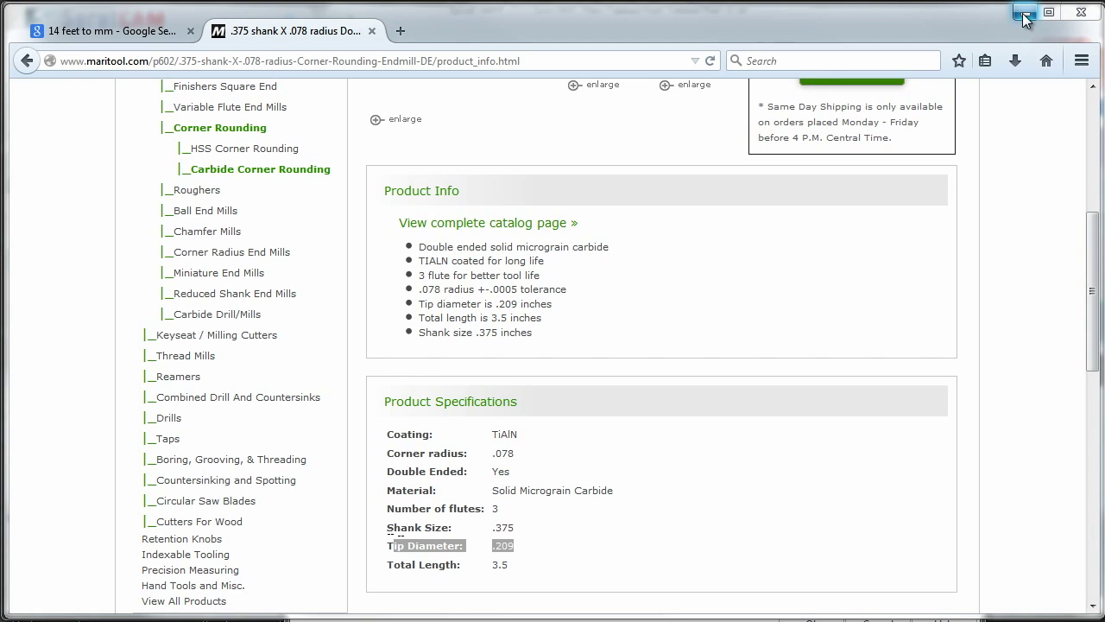
left_click(1024, 15)
- Set the Corner Radius operation's stock to 0.11 and accept the parameters
double_click(828, 311)
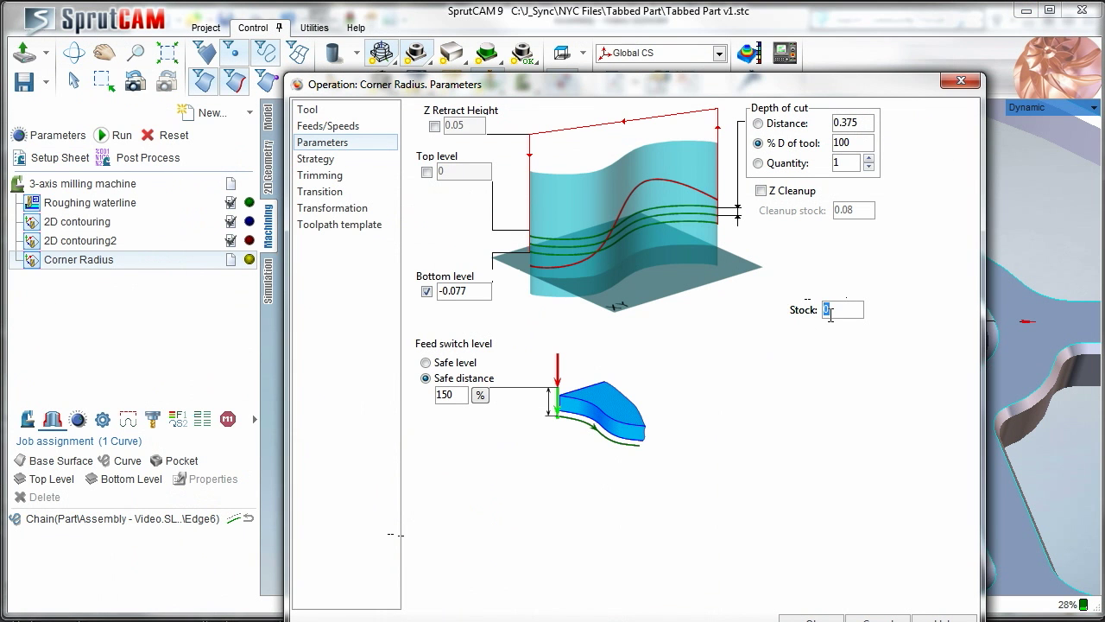
type(".11")
left_click(811, 619)
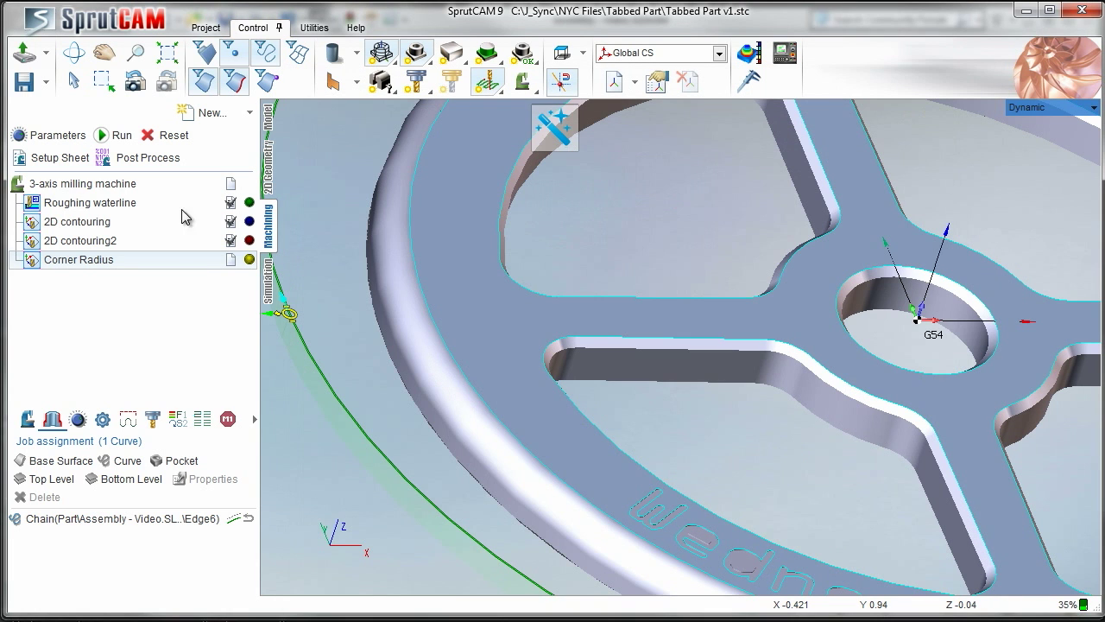
- Run the Corner Radius operation to calculate its toolpath
left_click(112, 137)
scroll(370, 328, "down", 5)
mouse_move(355, 303)
middle_mouse_down()
mouse_move(391, 288)
mouse_move(399, 250)
mouse_move(362, 291)
middle_mouse_up()
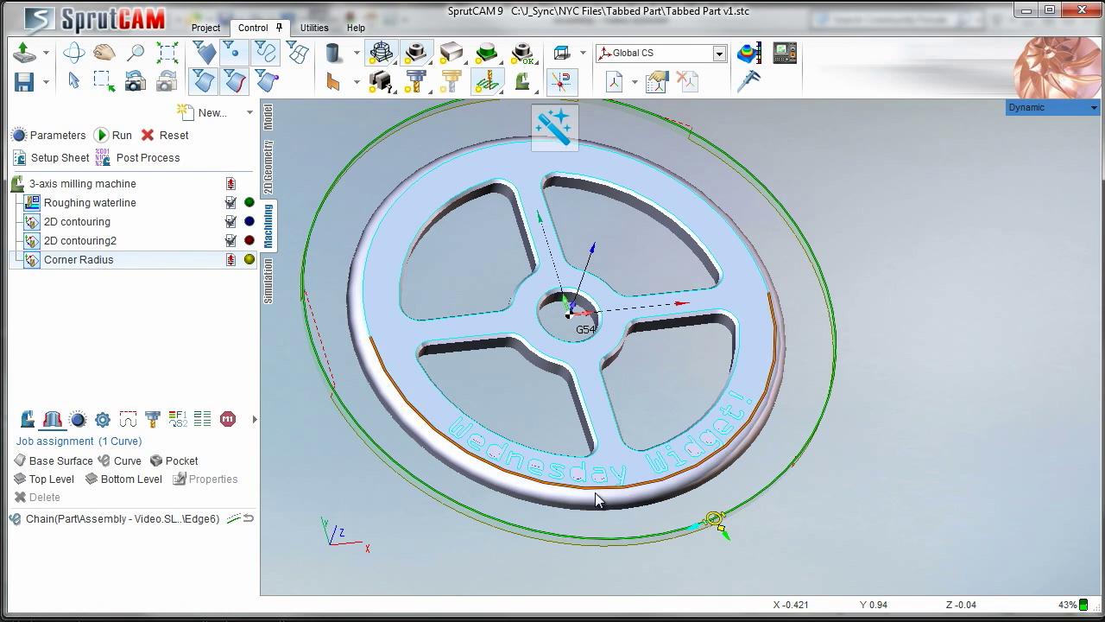
- Move the contour's start point to the left side of the rim and shape its lead-in arc to a radius of about 0.14
mouse_move(713, 520)
left_mouse_down()
mouse_move(459, 474)
mouse_move(397, 341)
mouse_move(366, 314)
left_mouse_up()
mouse_move(366, 314)
middle_mouse_down()
mouse_move(461, 353)
mouse_move(398, 367)
middle_mouse_up()
scroll(445, 350, "up", 4)
mouse_move(346, 373)
left_mouse_down()
mouse_move(341, 347)
mouse_move(302, 308)
left_mouse_up()
- Recalculate the Corner Radius toolpath with the repositioned start point and inspect it around the rim
left_click(114, 134)
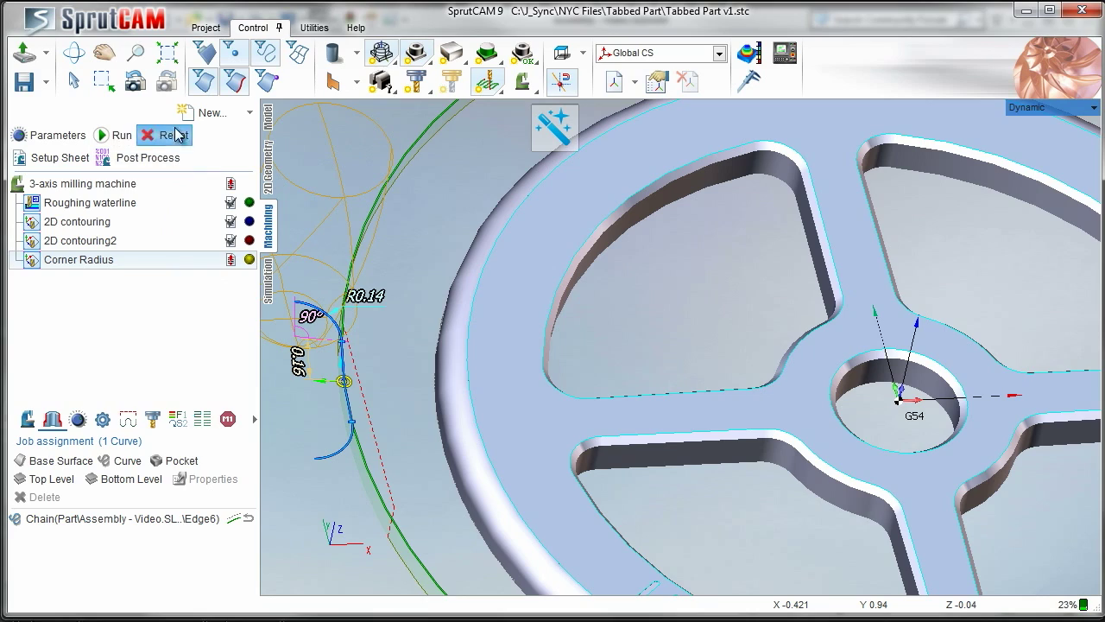
scroll(345, 259, "down", 4)
scroll(383, 268, "up", 3)
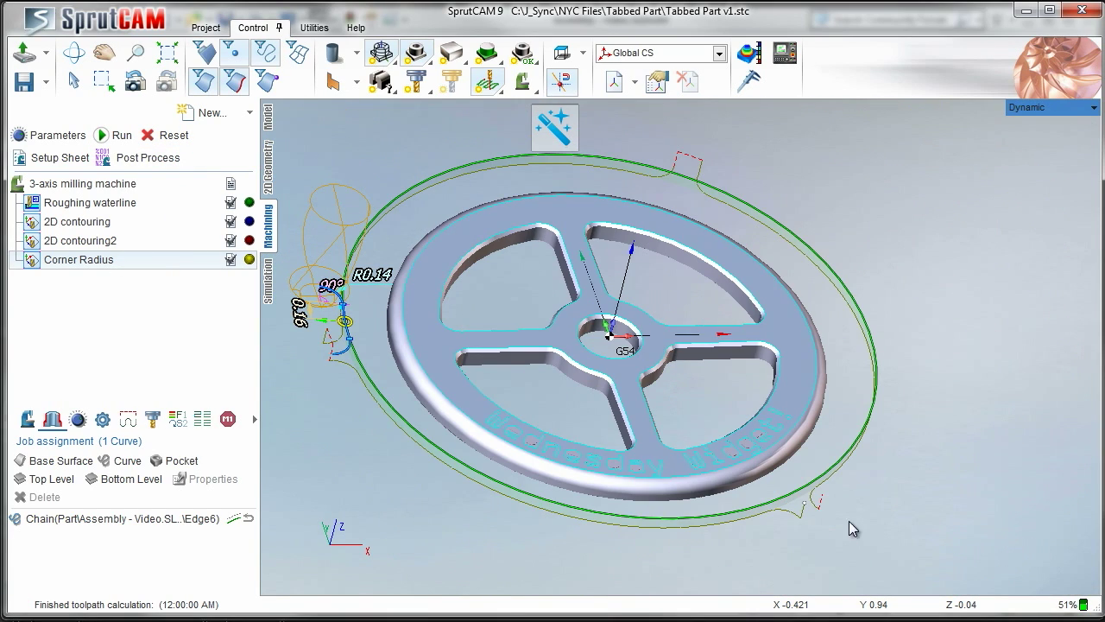
middle_click_drag(514, 319, 446, 301)
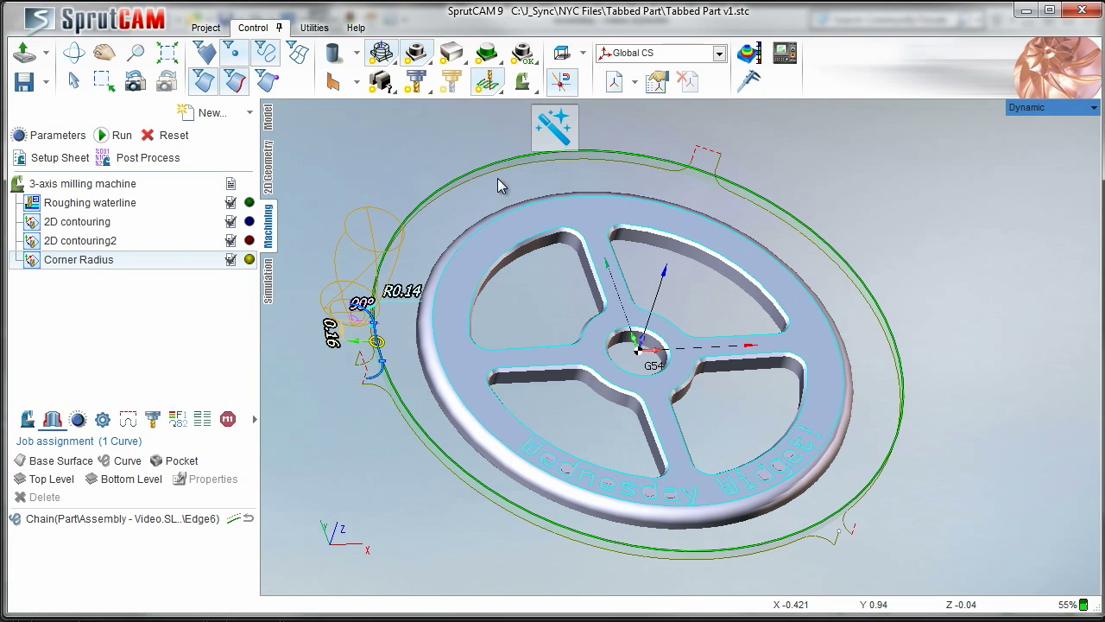
- Create a finishing 2D contouring operation and assign the wheel's lower outer rim edge to it as a curve
left_click(250, 111)
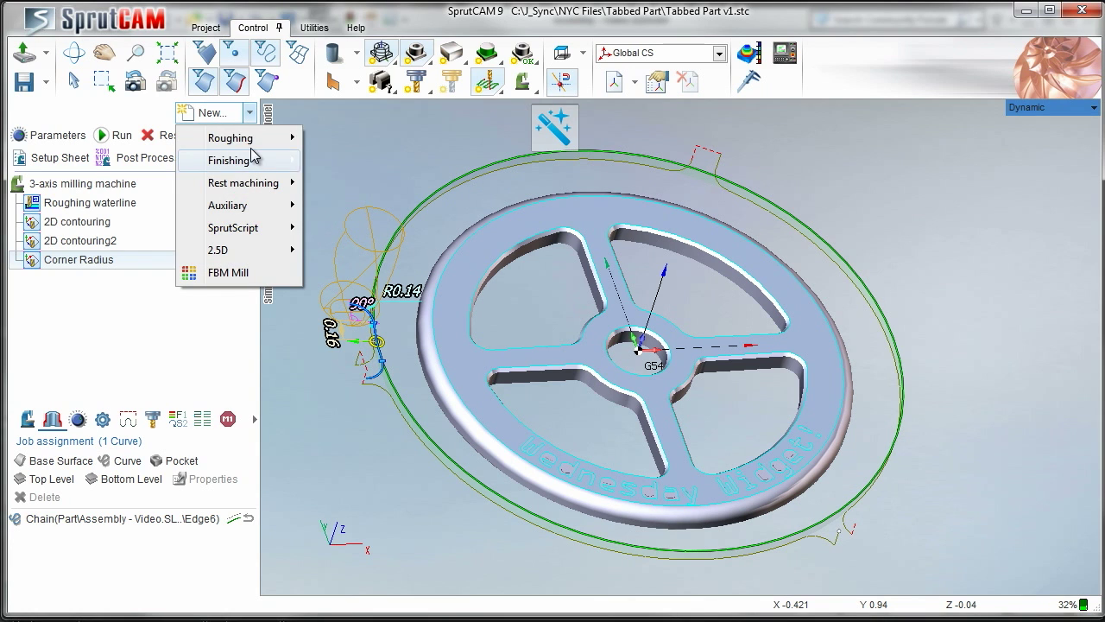
mouse_move(252, 156)
left_click(349, 161)
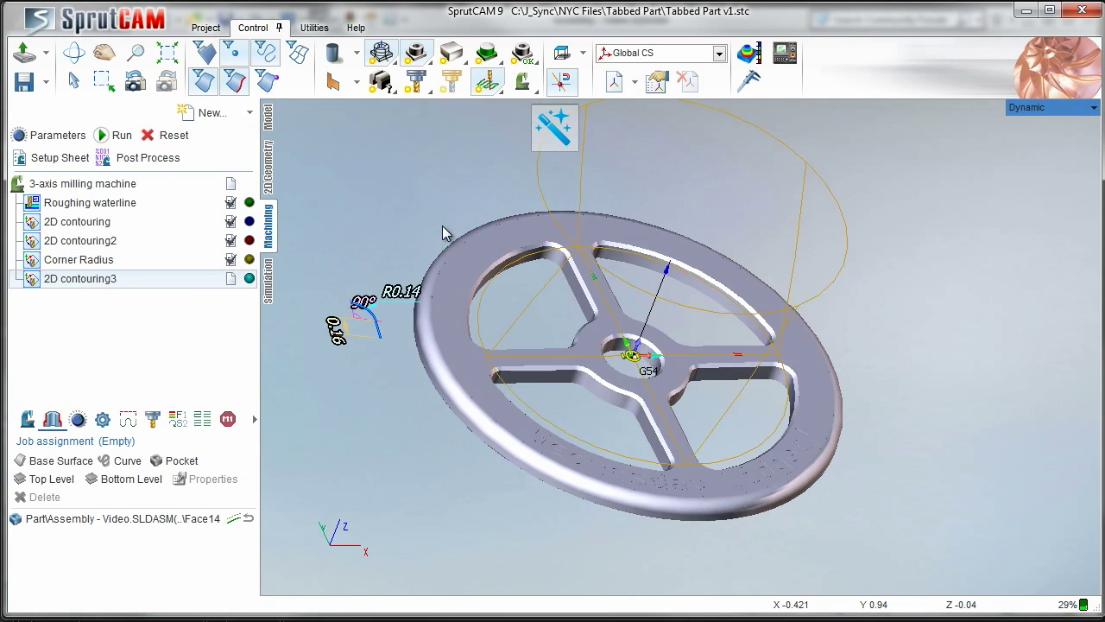
scroll(439, 375, "up", 3)
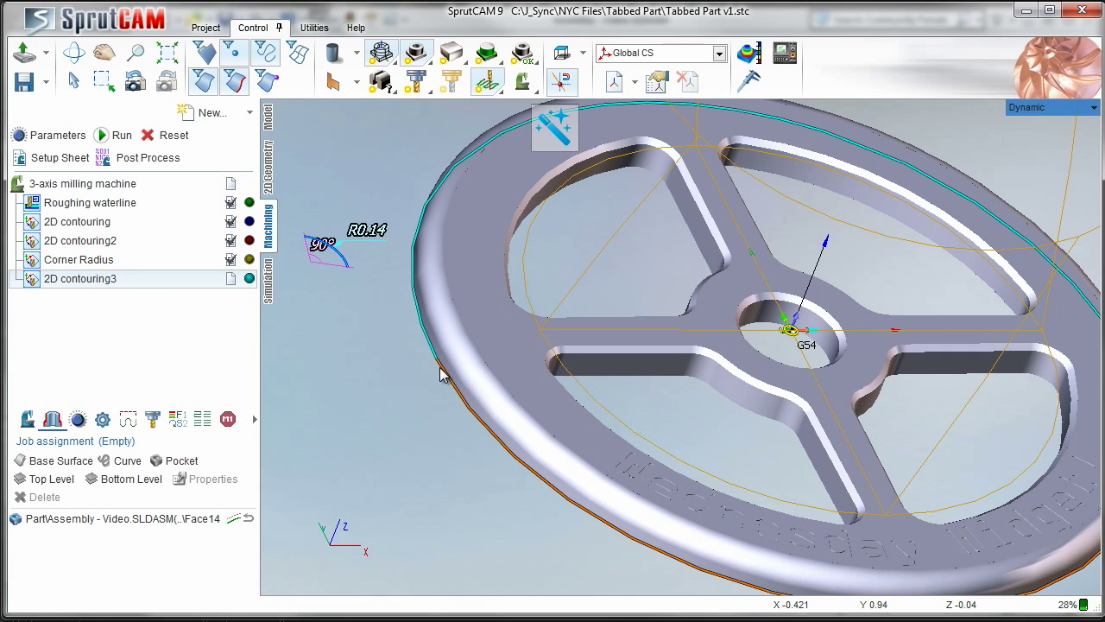
left_click(439, 375)
left_click(121, 460)
scroll(279, 327, "down", 3)
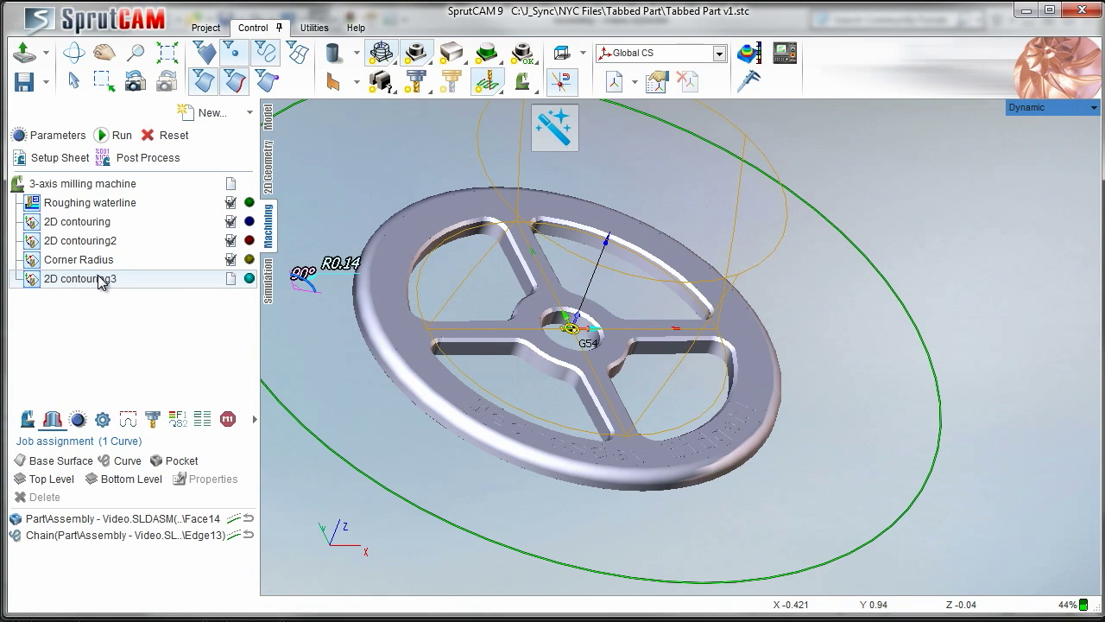
- Move the new contouring operation above Corner Radius and rename it Profile Part
left_click_drag(101, 282, 126, 257)
left_click(128, 259)
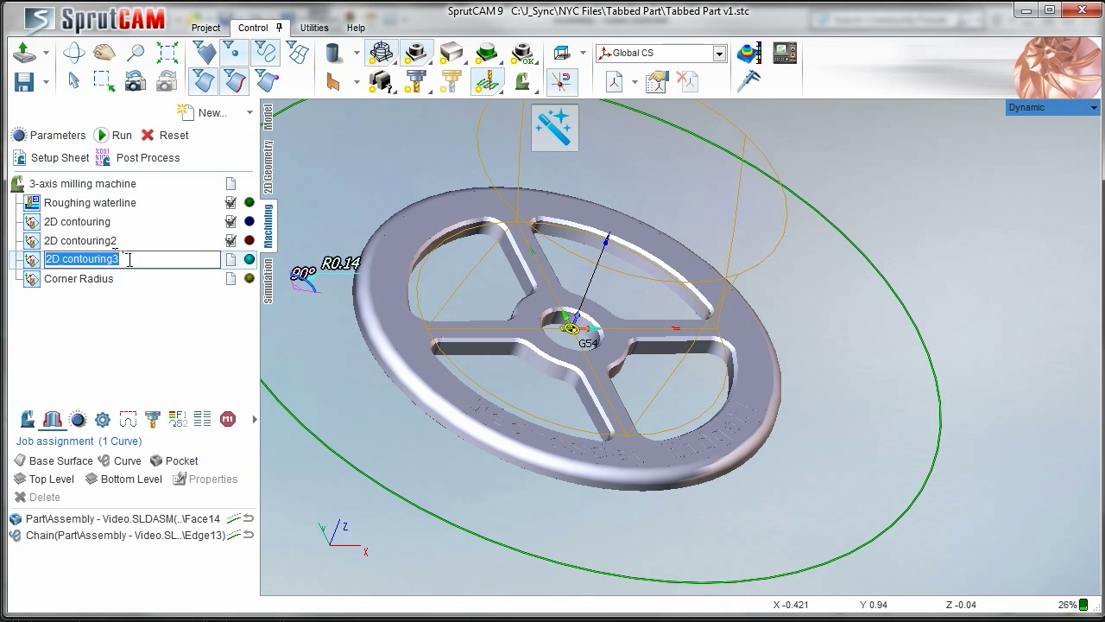
type("Profile Part")
key("Return")
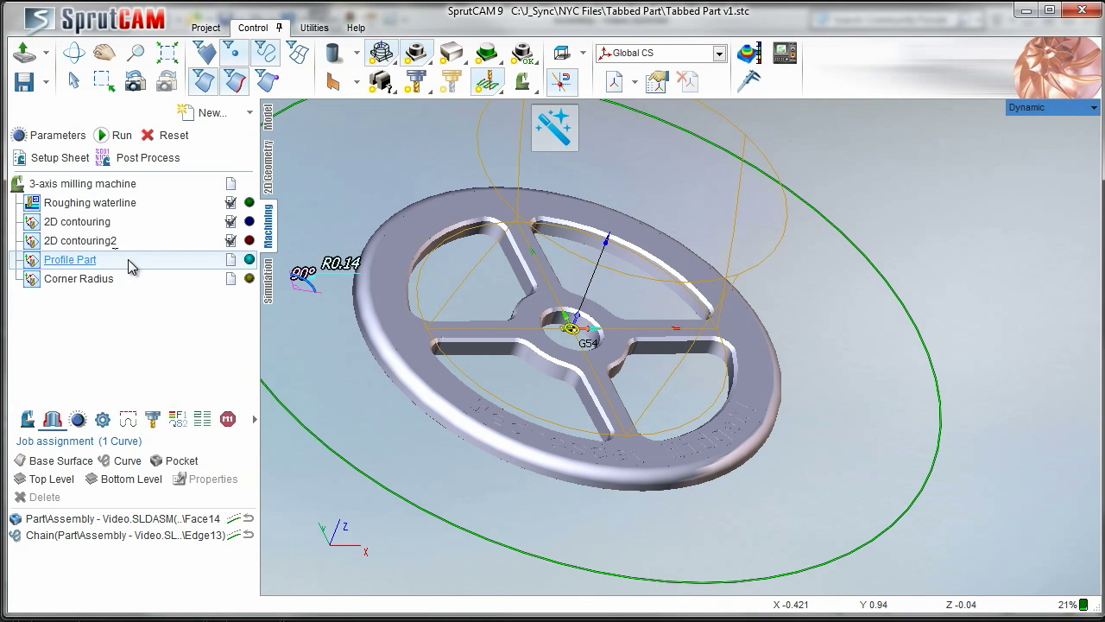
- Give the Profile Part operation a cylindrical mill with tool number 31 and a 0.25 inch diameter
left_click(129, 267)
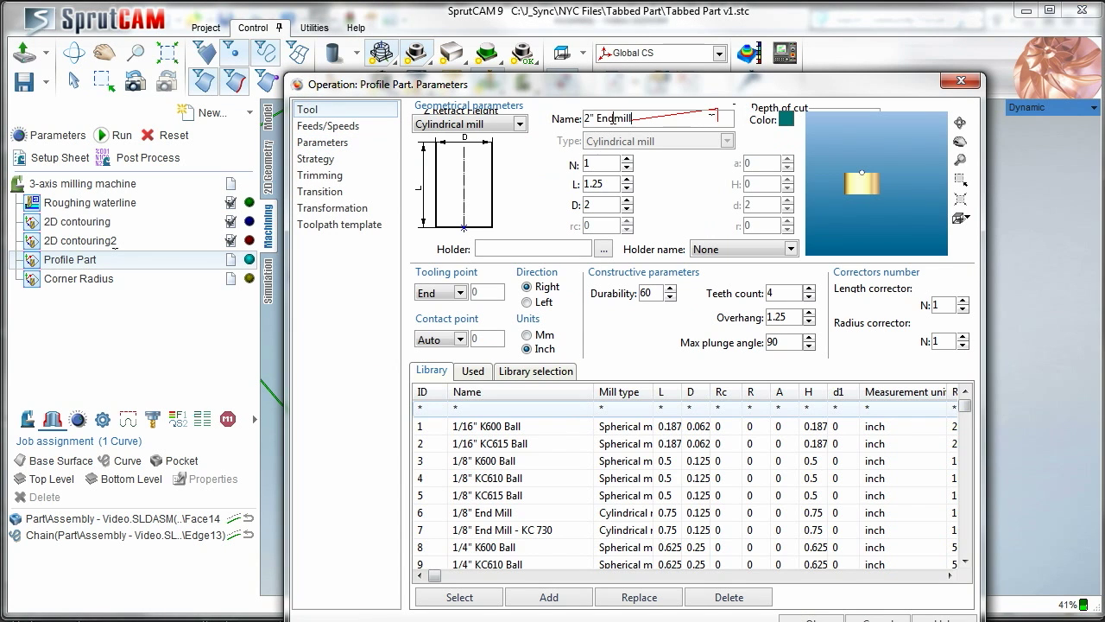
left_click_drag(632, 118, 484, 114)
type("31'")
left_click_drag(593, 163, 562, 164)
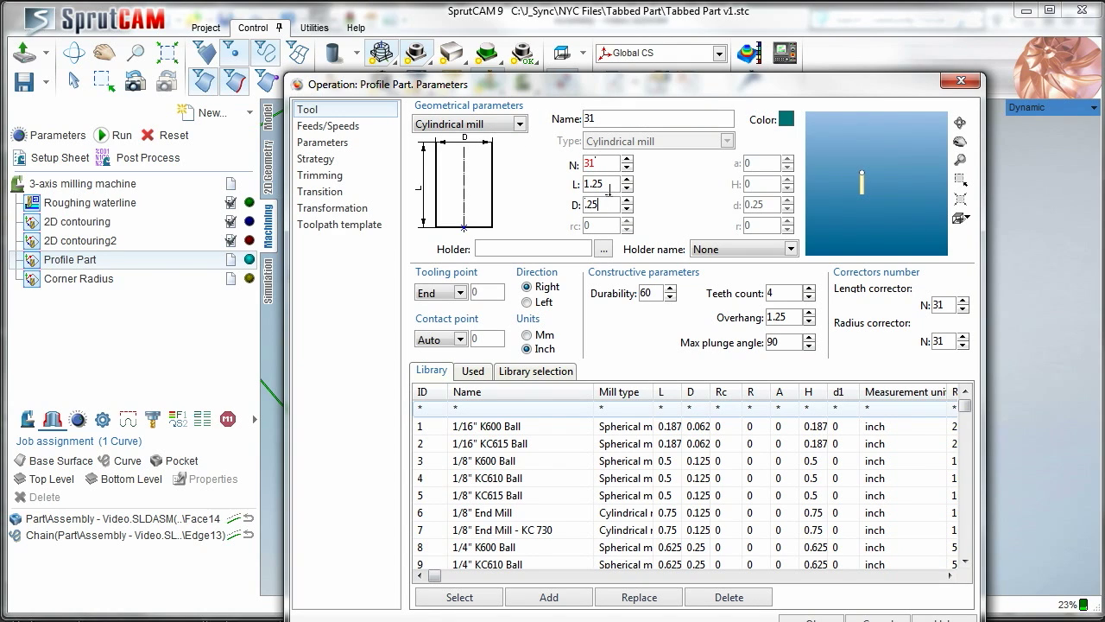
type("1")
- Set Profile Part's spindle speed to 5100 rpm, cut feed to 50, bottom level to -0.125 and depth-of-cut quantity to 2
left_click(376, 127)
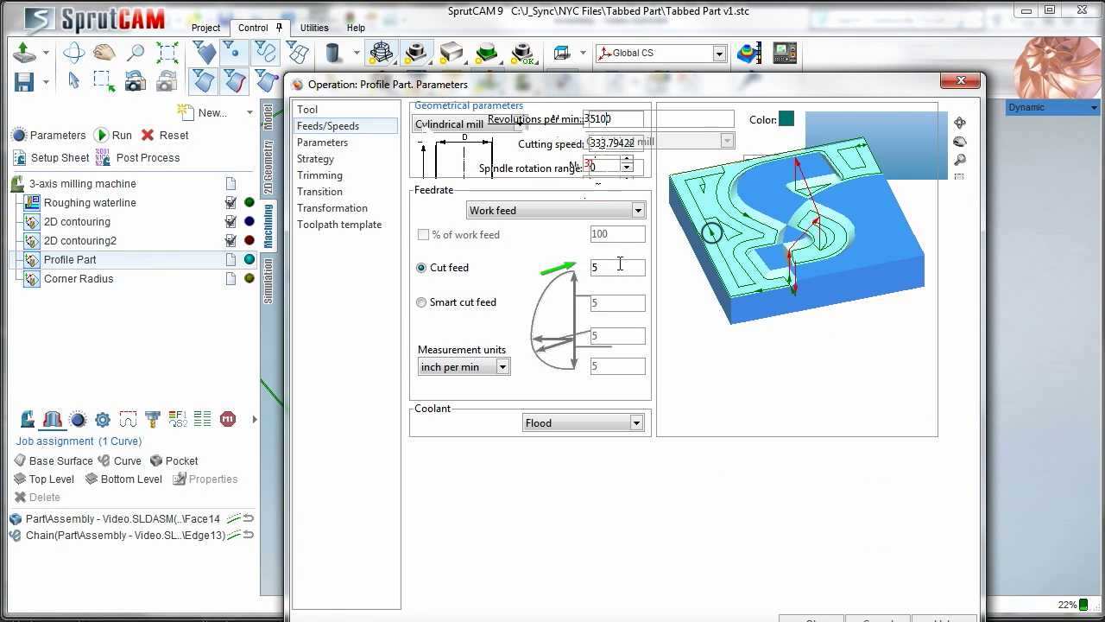
type("50")
left_click(322, 142)
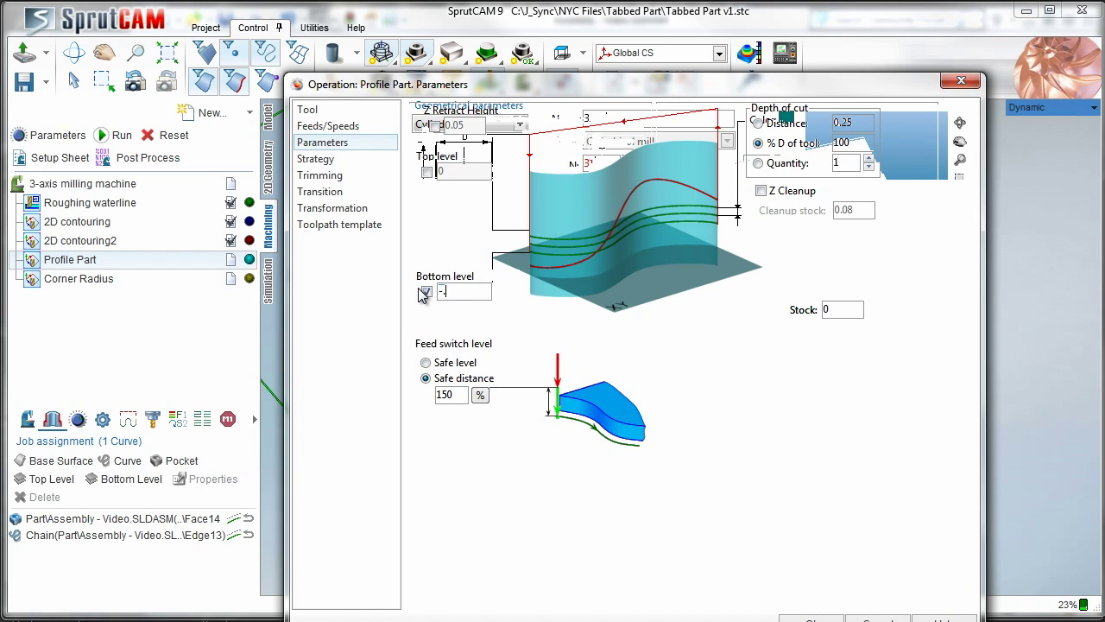
left_click(868, 159)
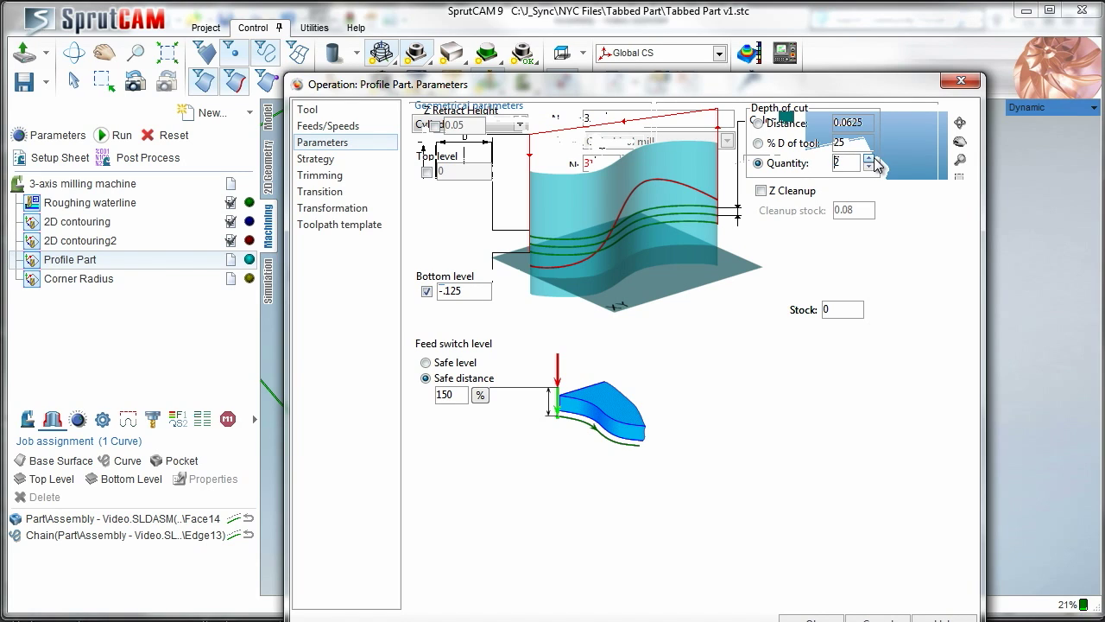
- Enable roughing XY paths for Profile Part with a zone width of 0.2 and a step distance of 0.09
left_click(347, 158)
double_click(805, 140)
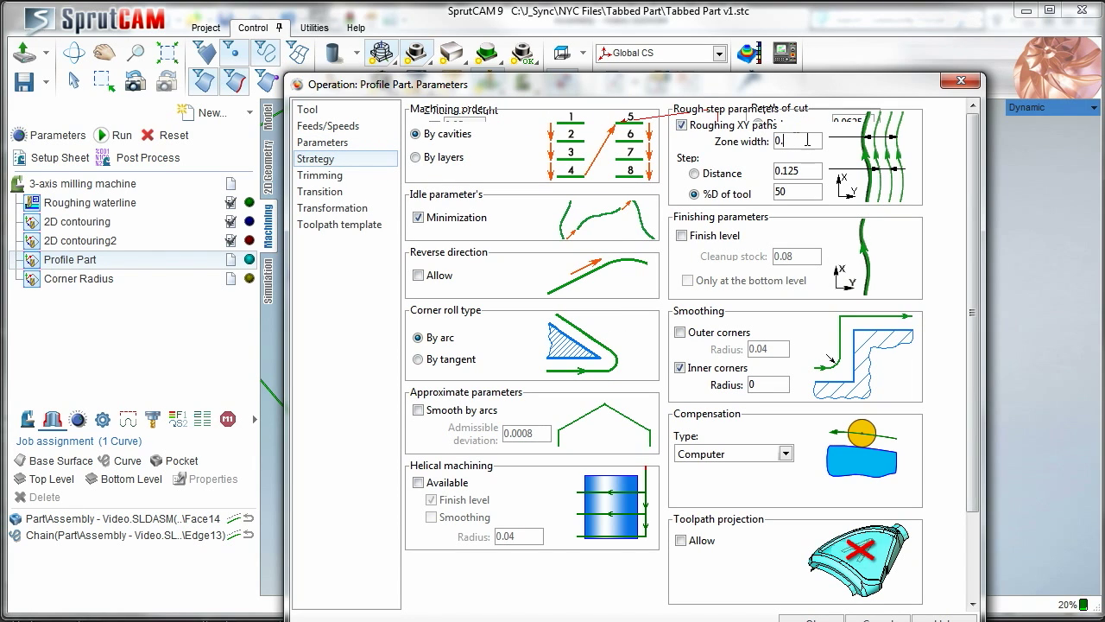
left_click_drag(782, 172, 827, 176)
left_click(784, 193)
left_click(725, 176)
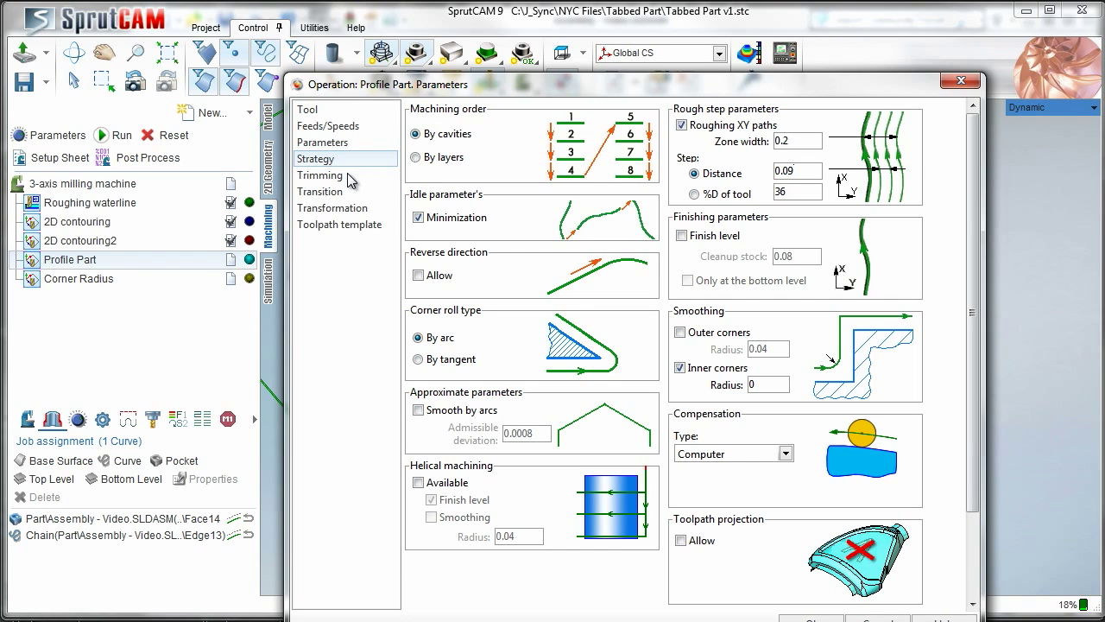
- Accept the Profile Part parameters, calculate its toolpath and inspect the passes around the rim
left_click(321, 176)
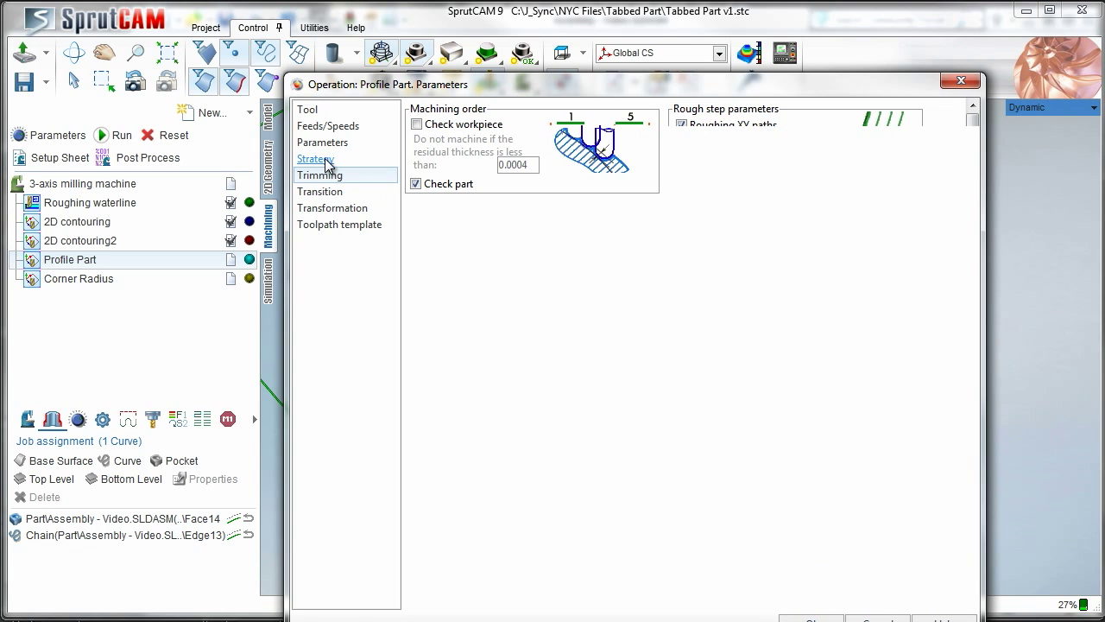
left_click(811, 614)
left_click(118, 136)
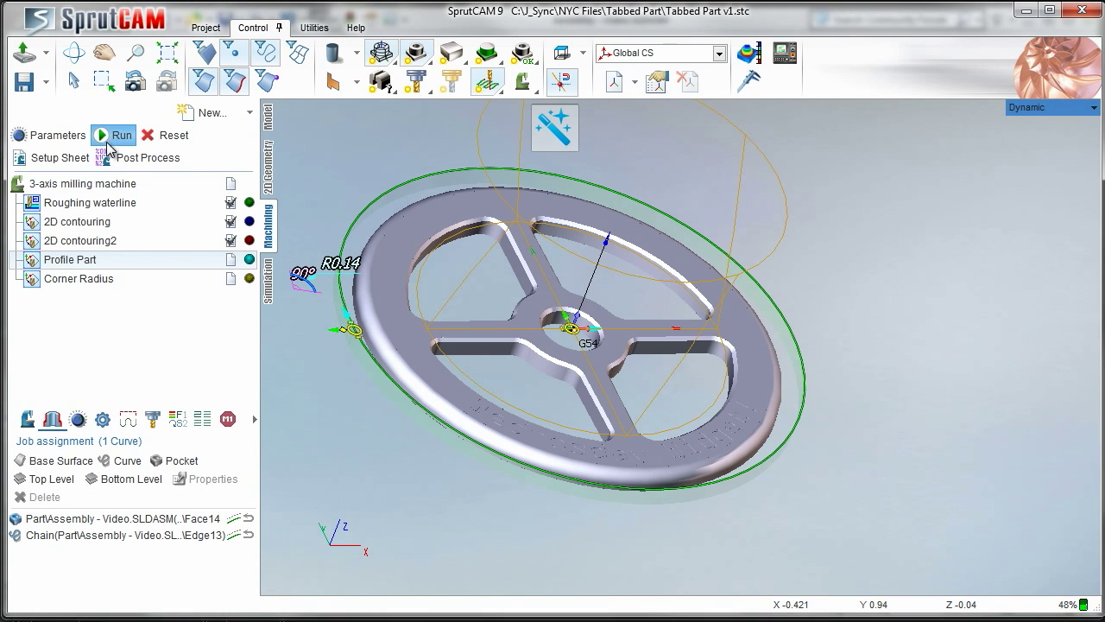
middle_click_drag(400, 210, 394, 225)
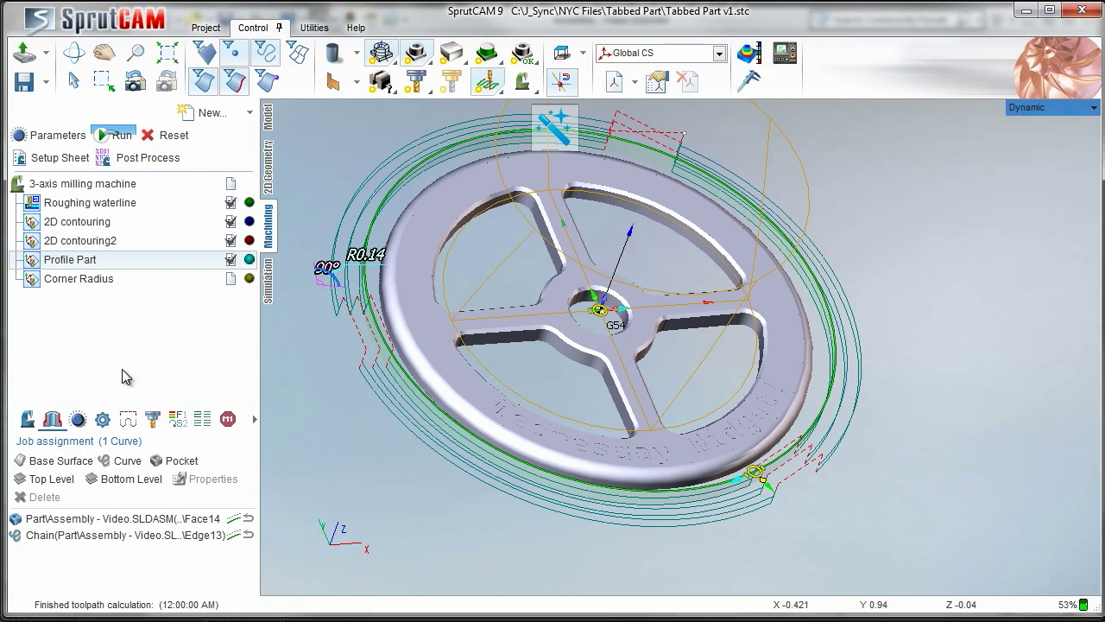
middle_click_drag(312, 296, 439, 387)
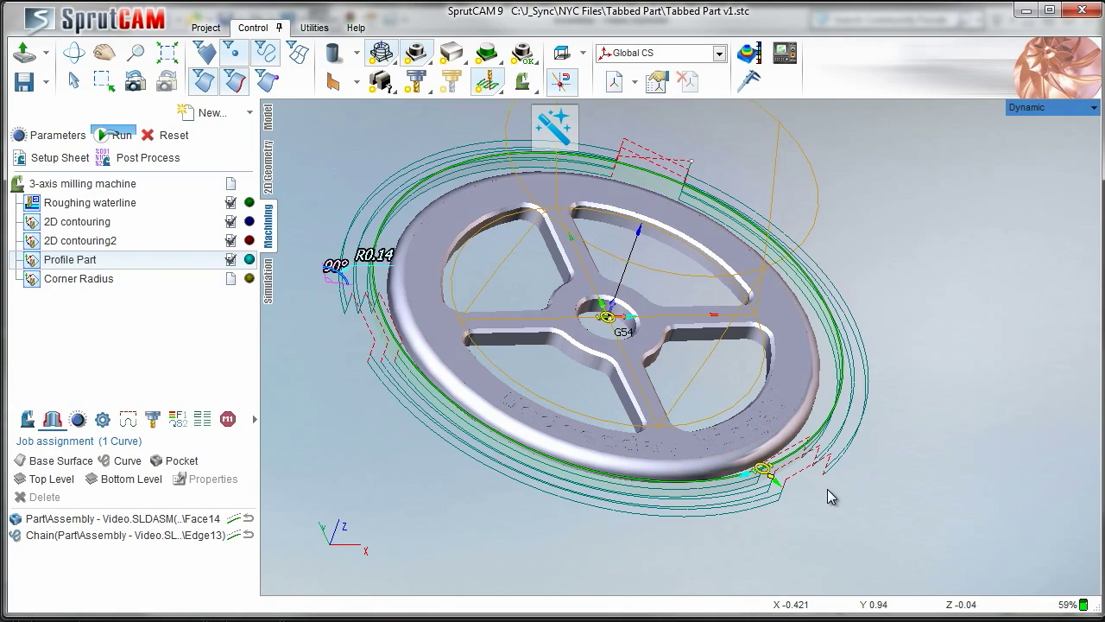
middle_click_drag(827, 490, 777, 449)
- Reset all operations under the 3-axis milling machine and recalculate their toolpaths
left_click(246, 185)
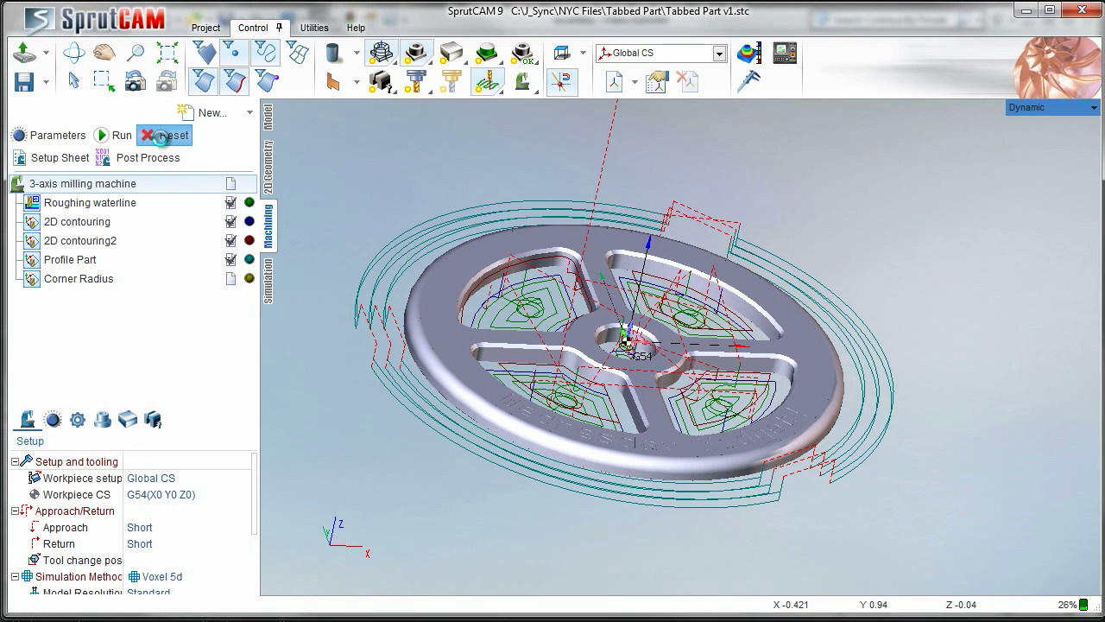
left_click(164, 135)
left_click(133, 140)
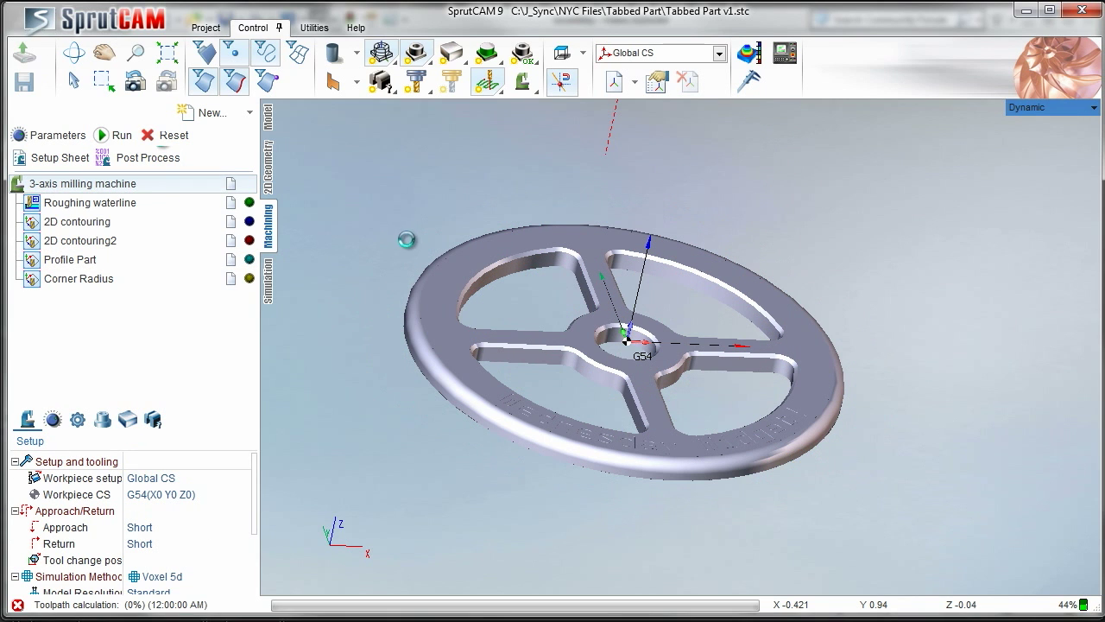
- Review the part, workpiece and fixture entries in the model structure and return to the machining operations
left_click(267, 121)
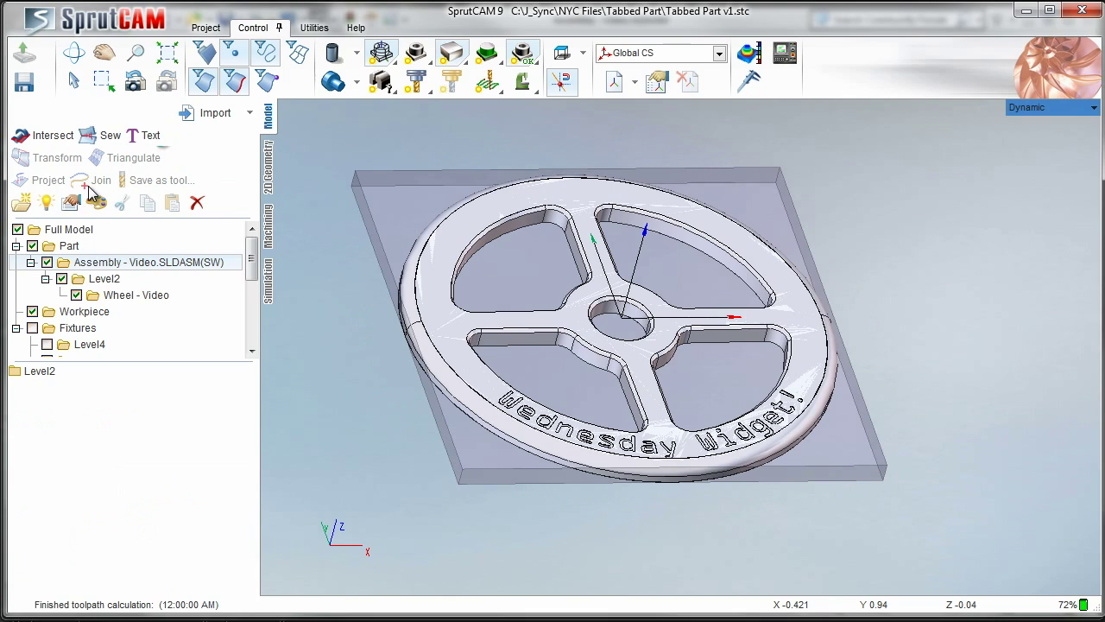
left_click(30, 262)
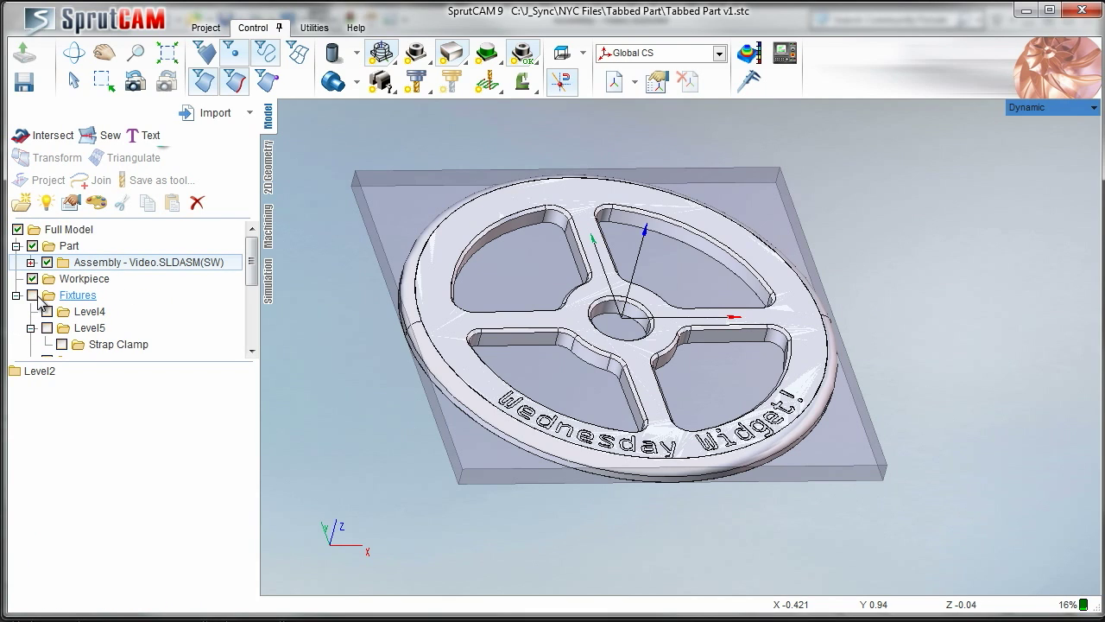
left_click(272, 233)
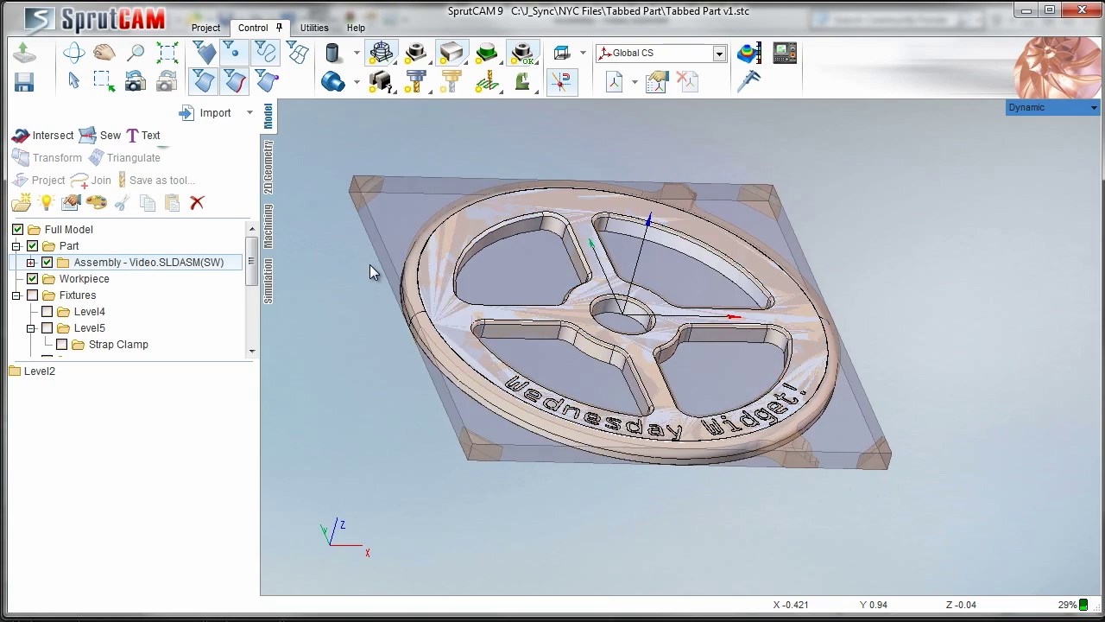
left_click(269, 116)
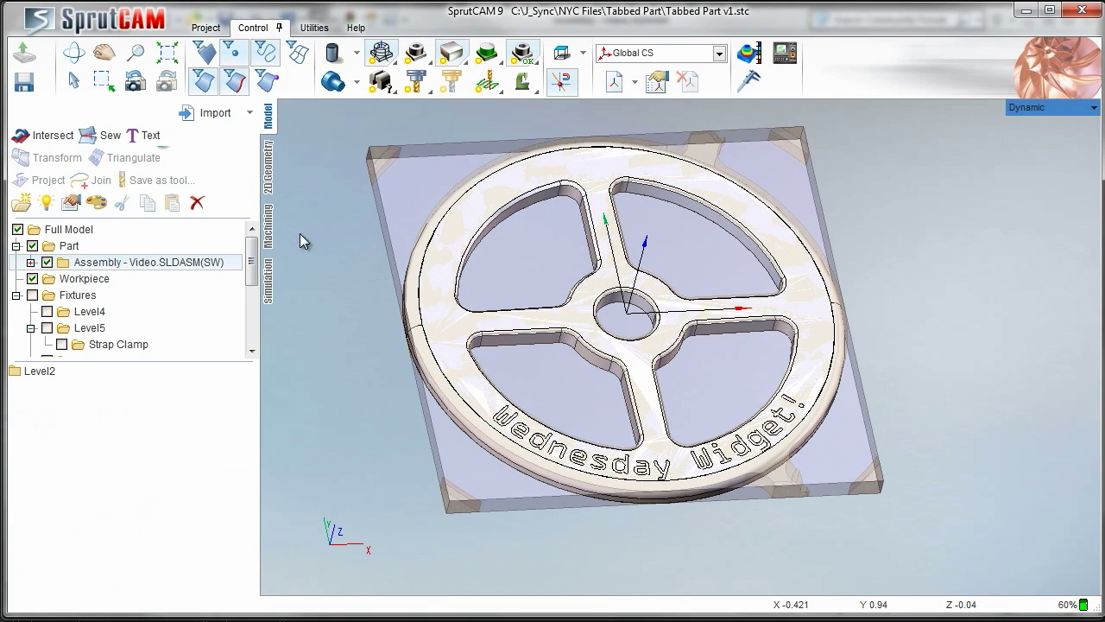
left_click(269, 226)
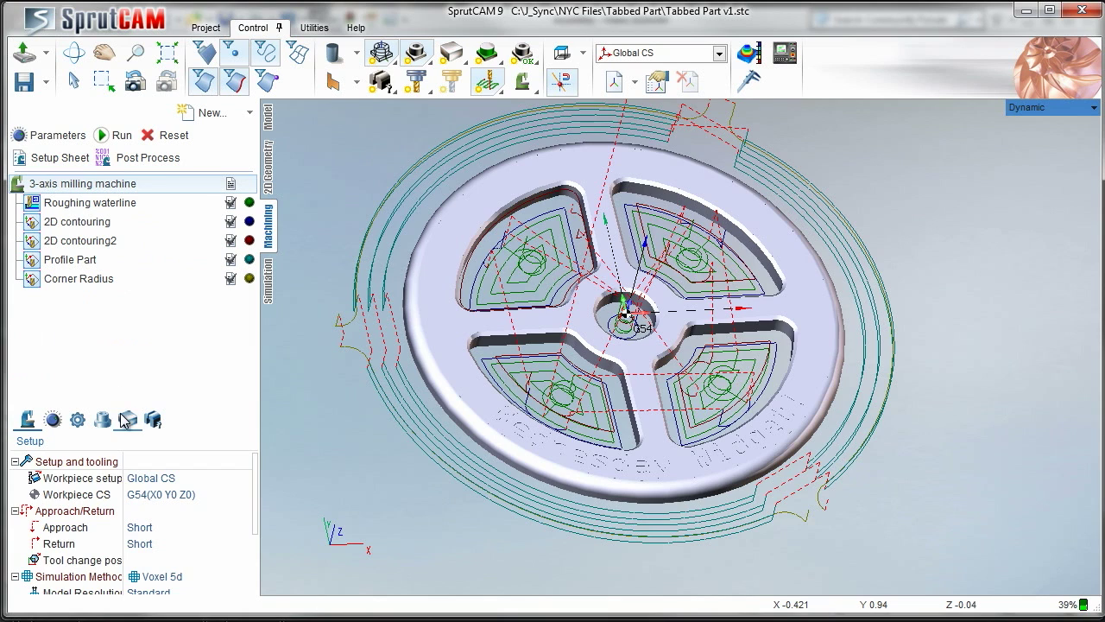
- Add a box workpiece defined from its bottom southwest point, with LX 6, LY 24, X -3 and Y -4
scroll(346, 333, "down", 3)
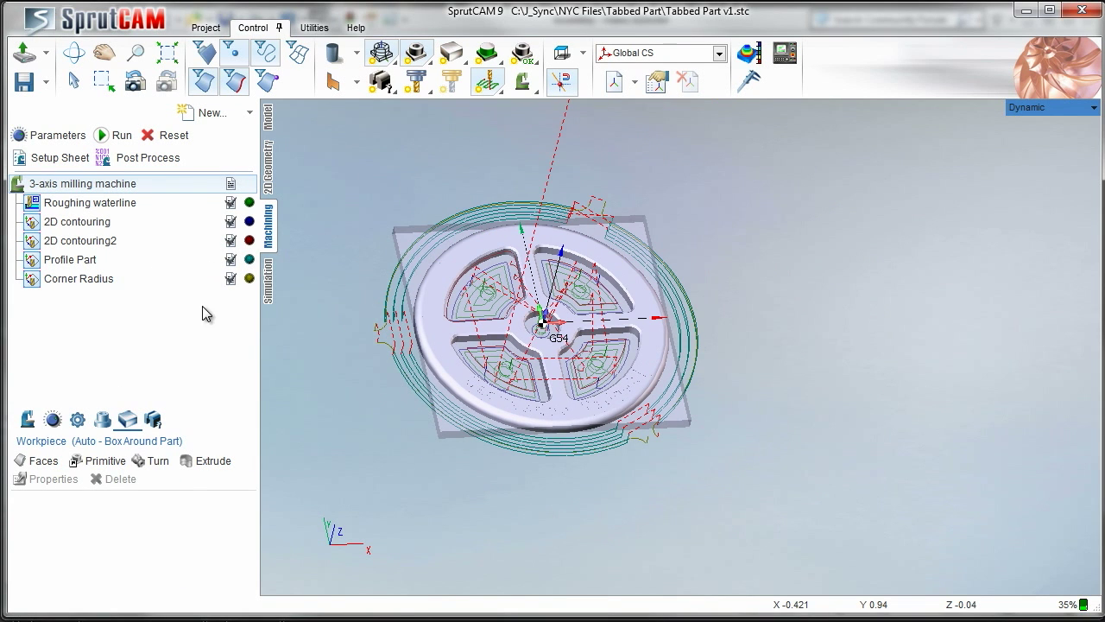
left_click(76, 460)
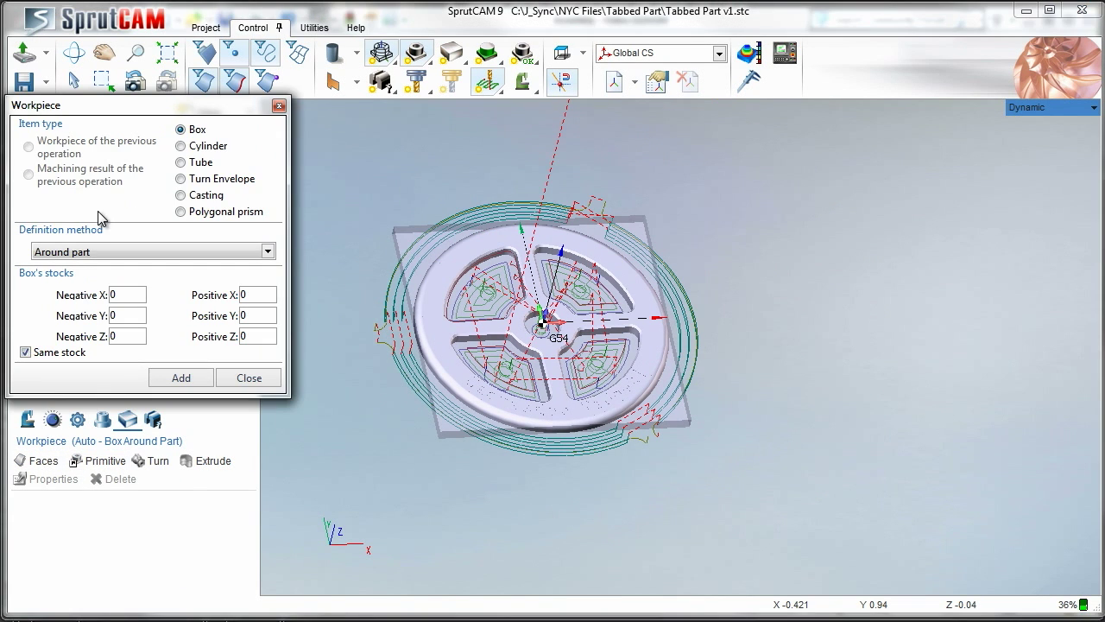
left_click(138, 252)
left_click(108, 306)
double_click(107, 306)
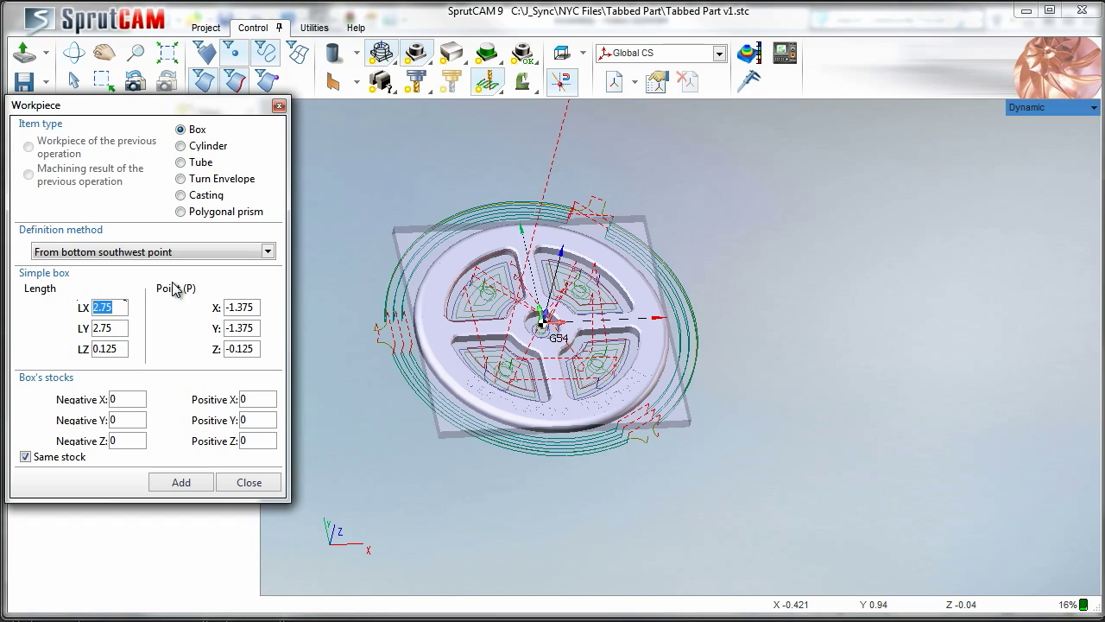
type("6")
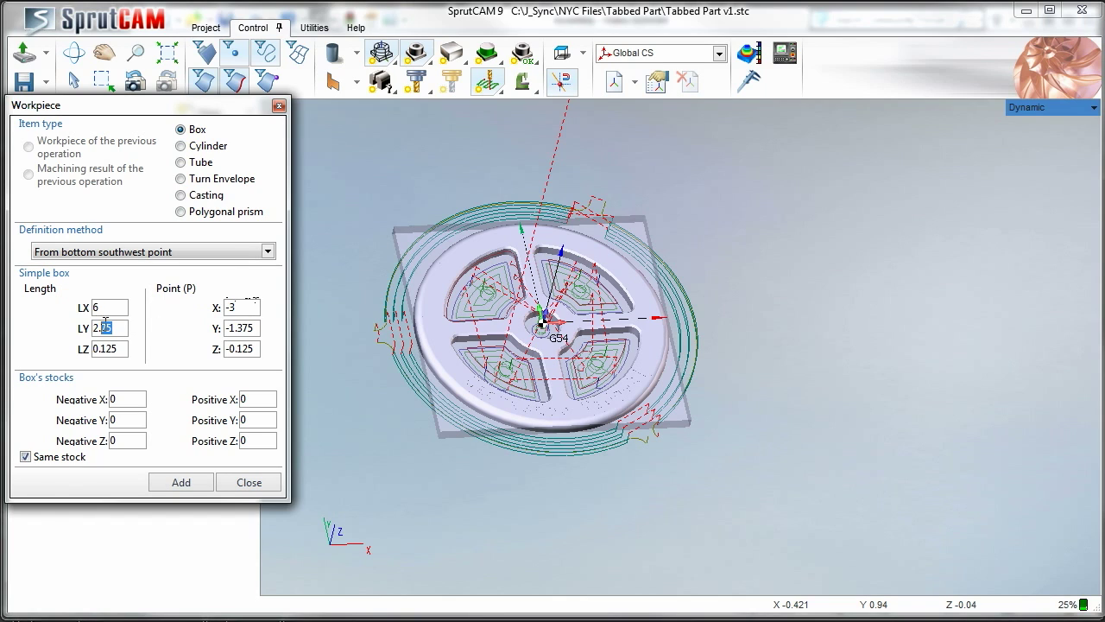
type("24")
left_click(181, 482)
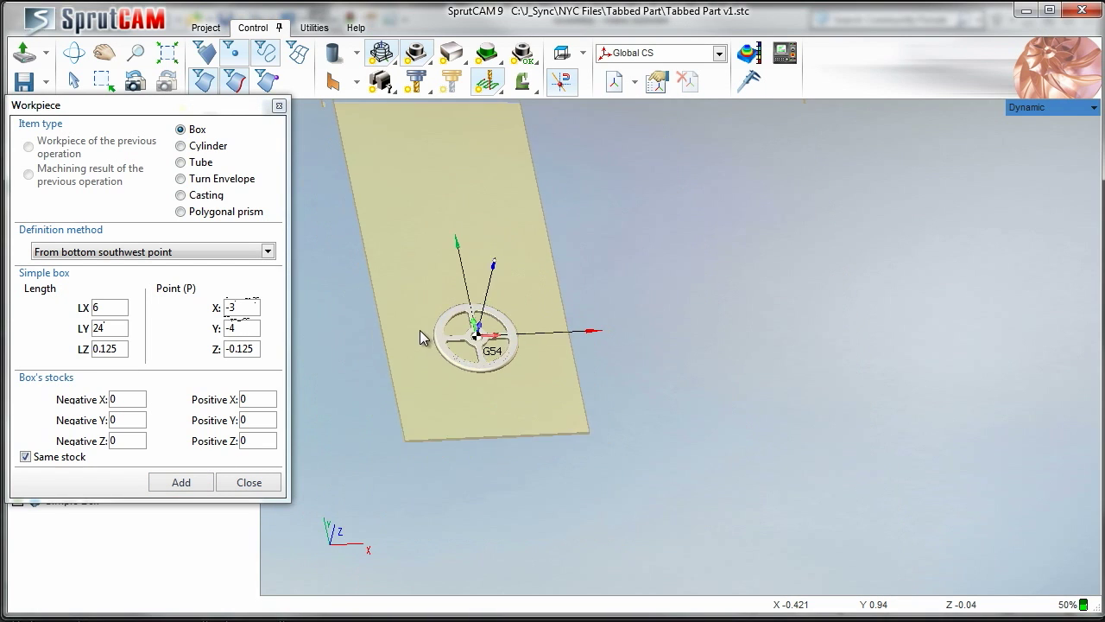
- From the top view, add a second box workpiece with LY set to 4 and delete the 24-long box
left_click(562, 53)
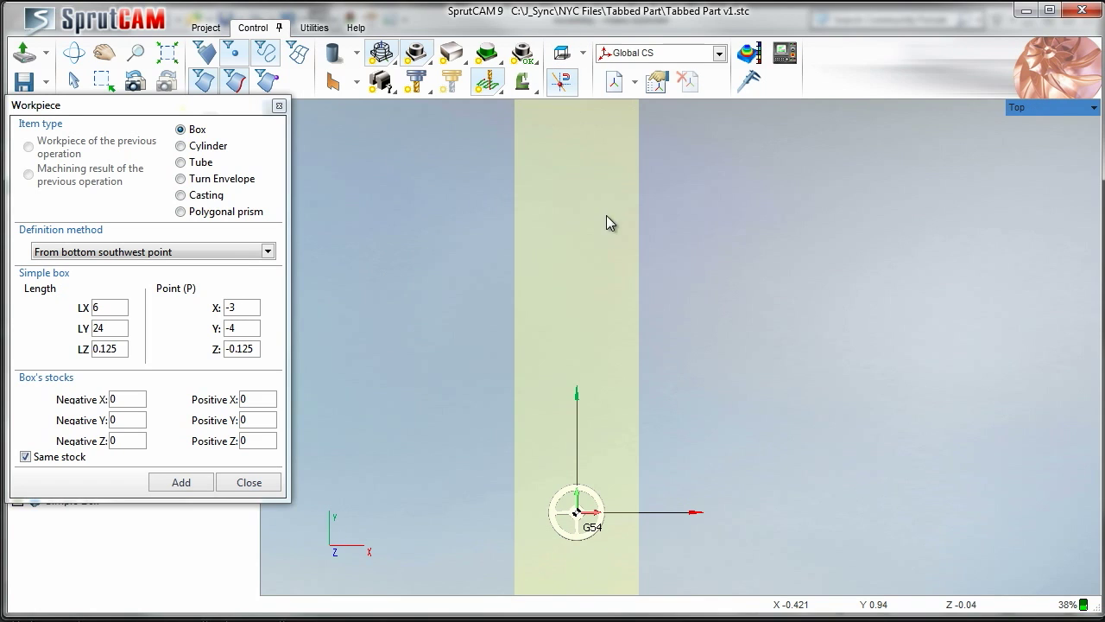
left_click_drag(121, 328, 79, 328)
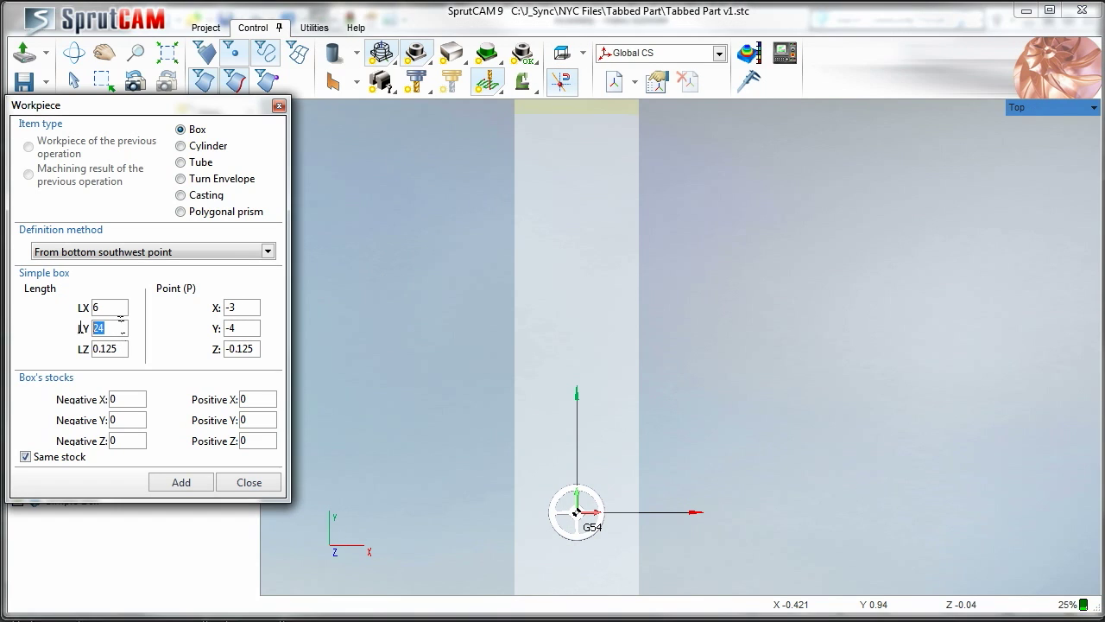
type("4")
left_click(188, 483)
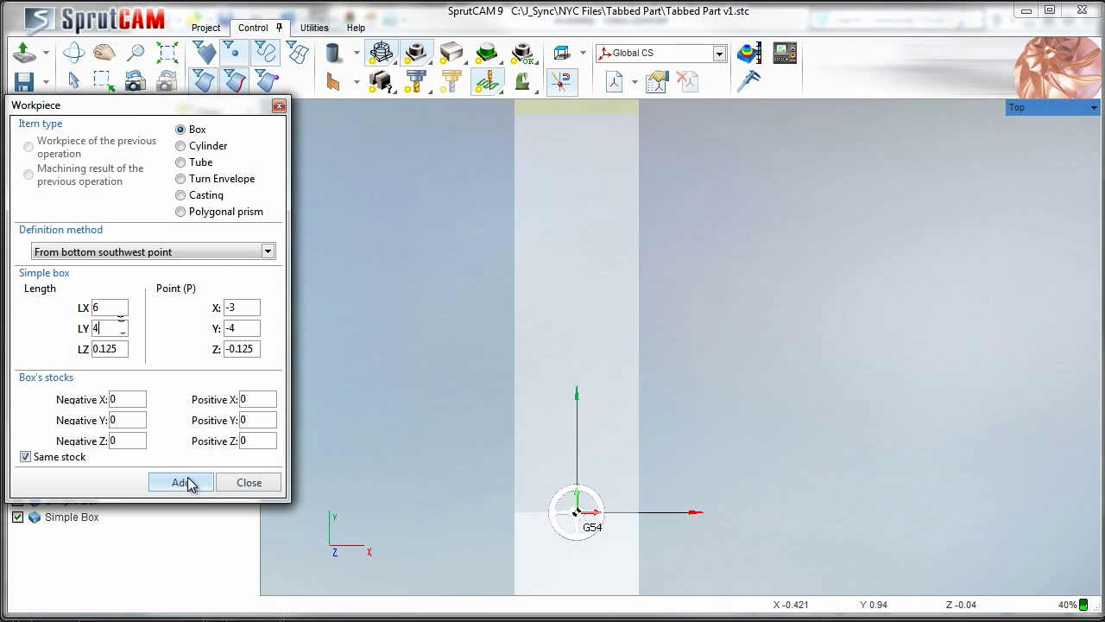
left_click_drag(117, 102, 294, 115)
left_click(87, 500)
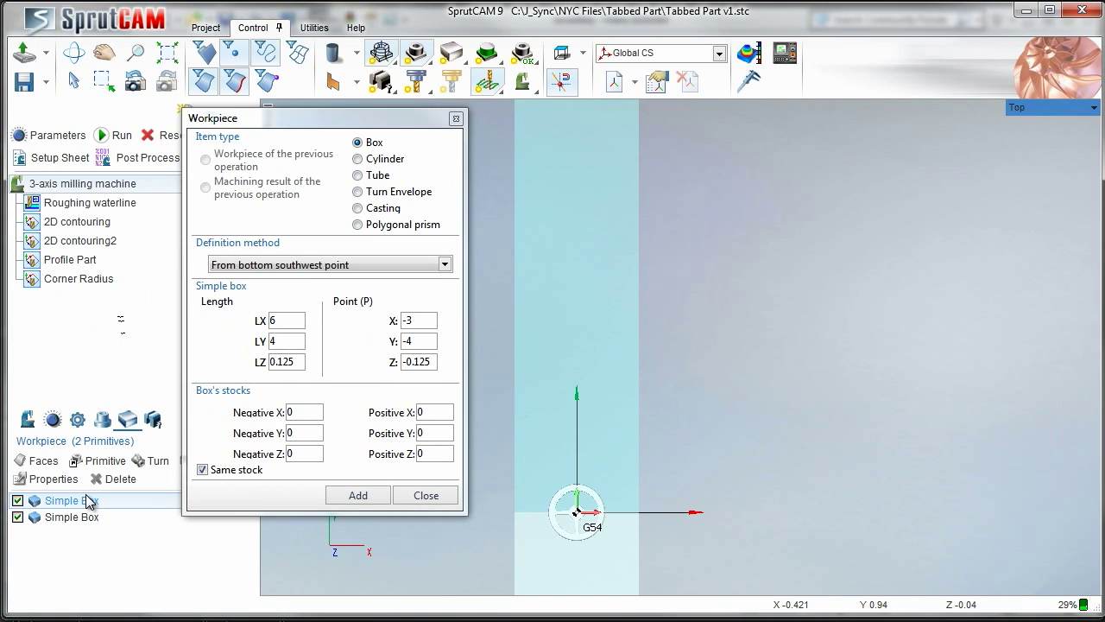
key("Delete")
key("Return")
- Add a box workpiece with its point's Y set to -2, and delete the box placed at Y -4
middle_click_drag(545, 534, 574, 353)
scroll(574, 354, "up", 3)
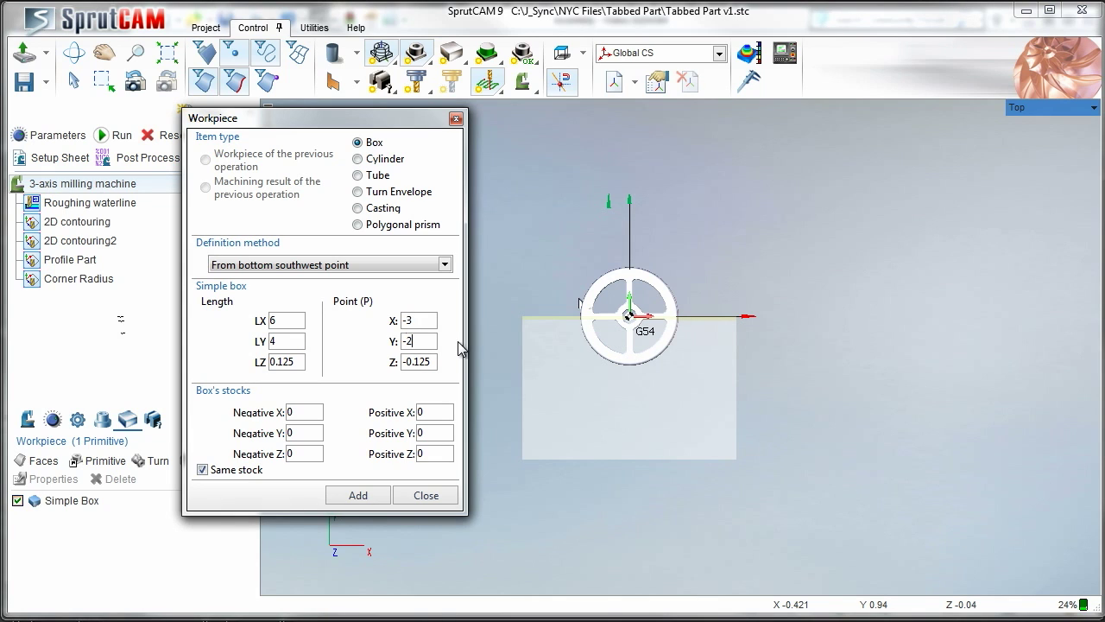
left_click(343, 497)
left_click(86, 502)
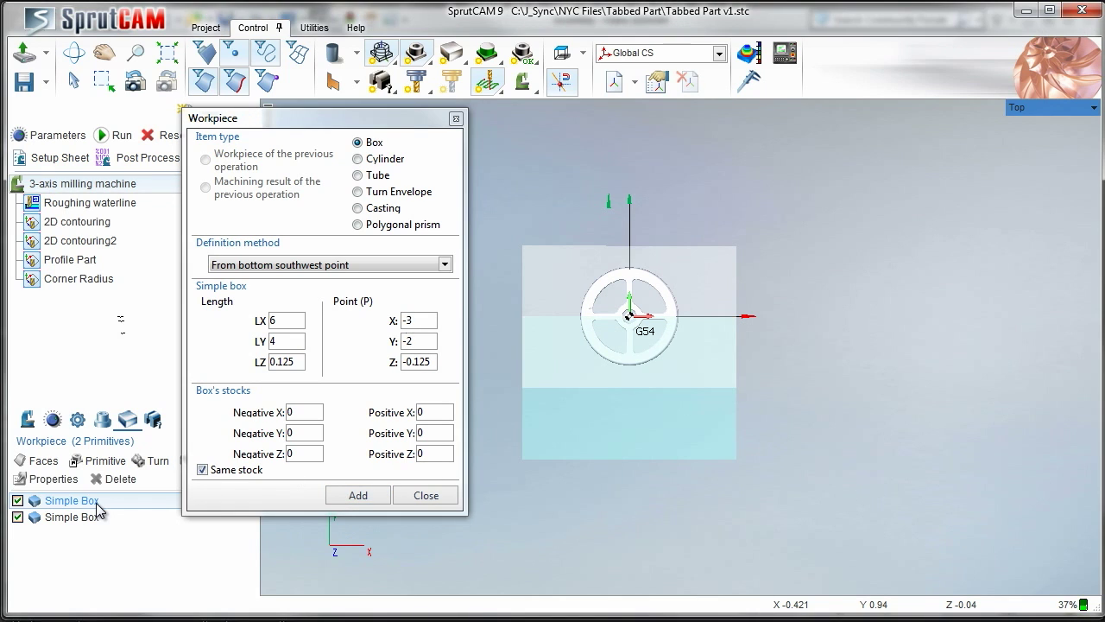
key("Delete")
key("Return")
left_click(418, 499)
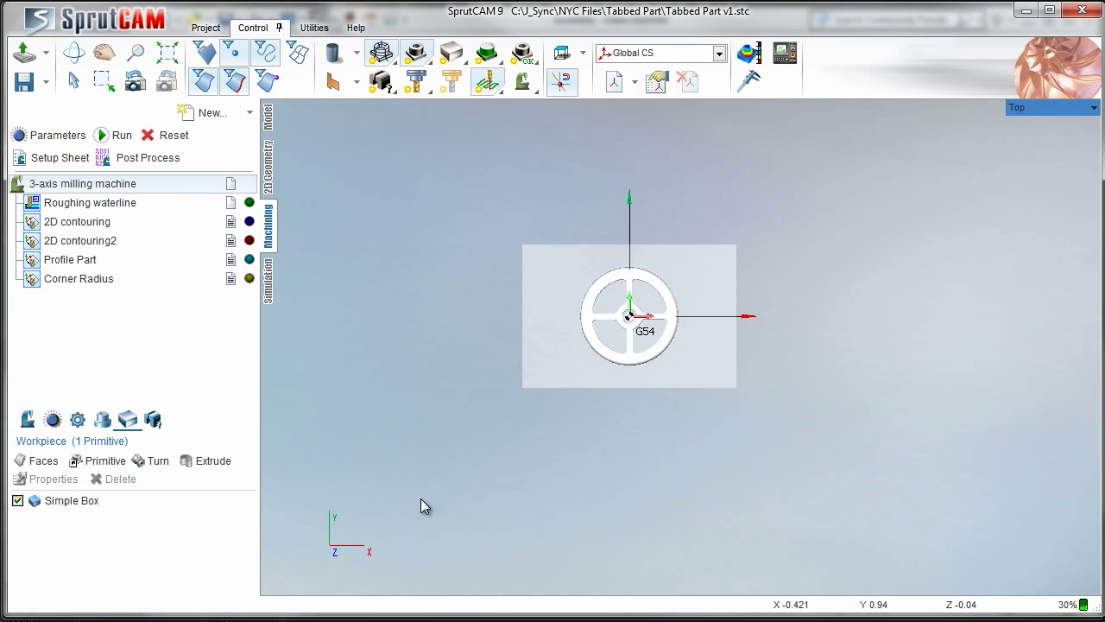
- Recalculate the toolpaths of all operations under the 3-axis milling machine using the new box workpiece
middle_click_drag(509, 401, 566, 344)
scroll(567, 344, "up", 3)
middle_click_drag(641, 289, 630, 307)
scroll(629, 307, "up", 3)
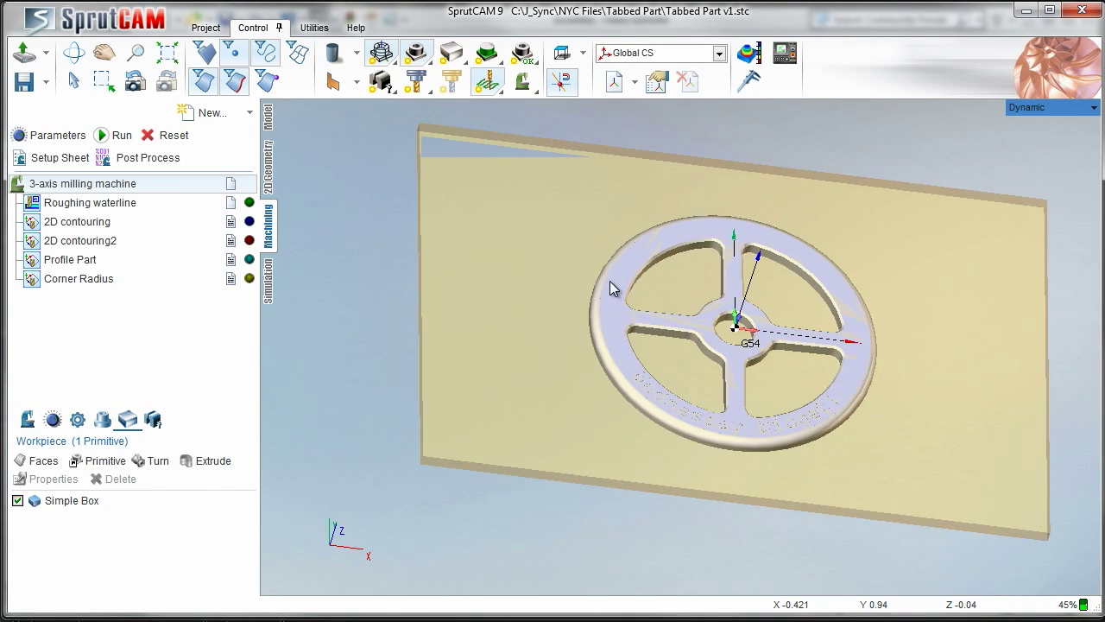
right_click_drag(609, 280, 493, 308)
left_click(132, 140)
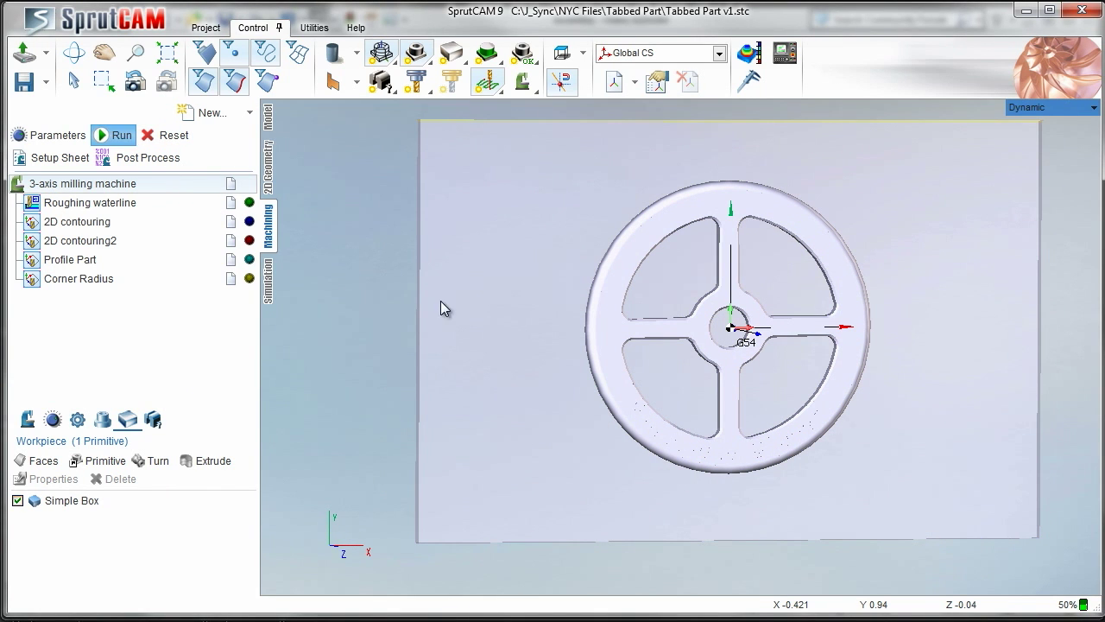
middle_click_drag(440, 300, 398, 277)
right_click_drag(397, 277, 340, 261)
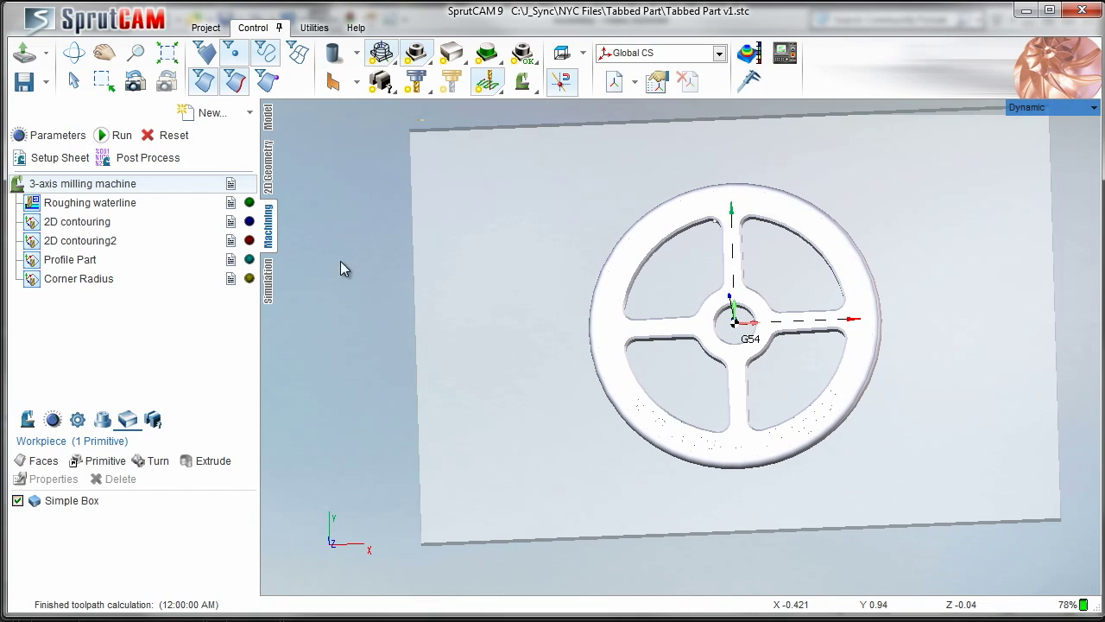
- Simulate the machining up to Profile Part, and play back that operation on the new stock at a higher speed
left_click(115, 264)
right_click_drag(351, 307, 353, 275)
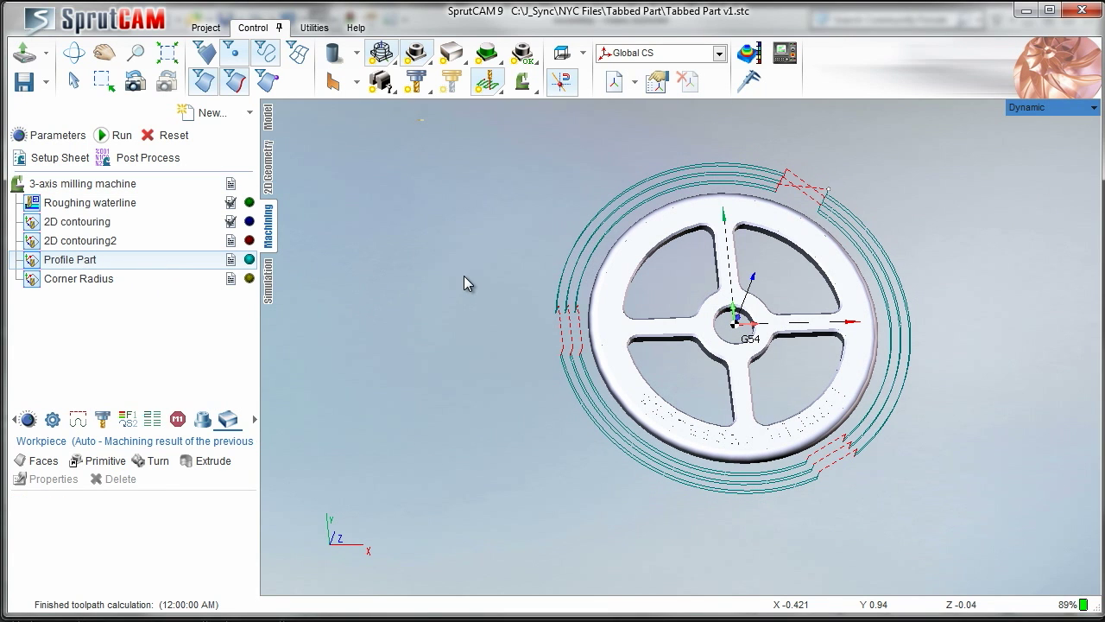
left_click(270, 282)
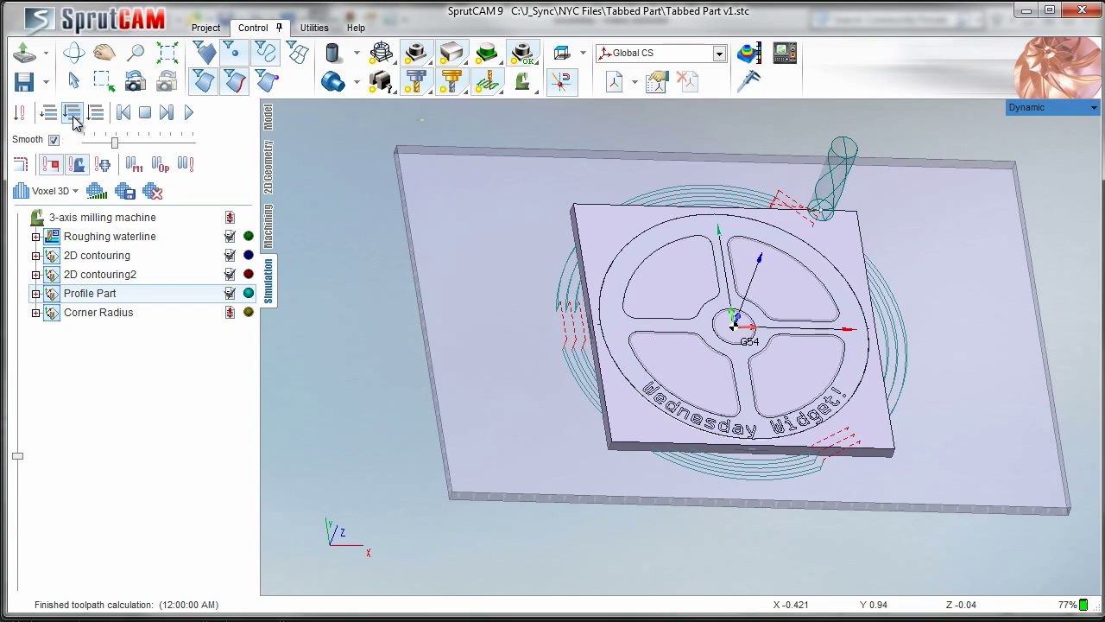
left_click(73, 115)
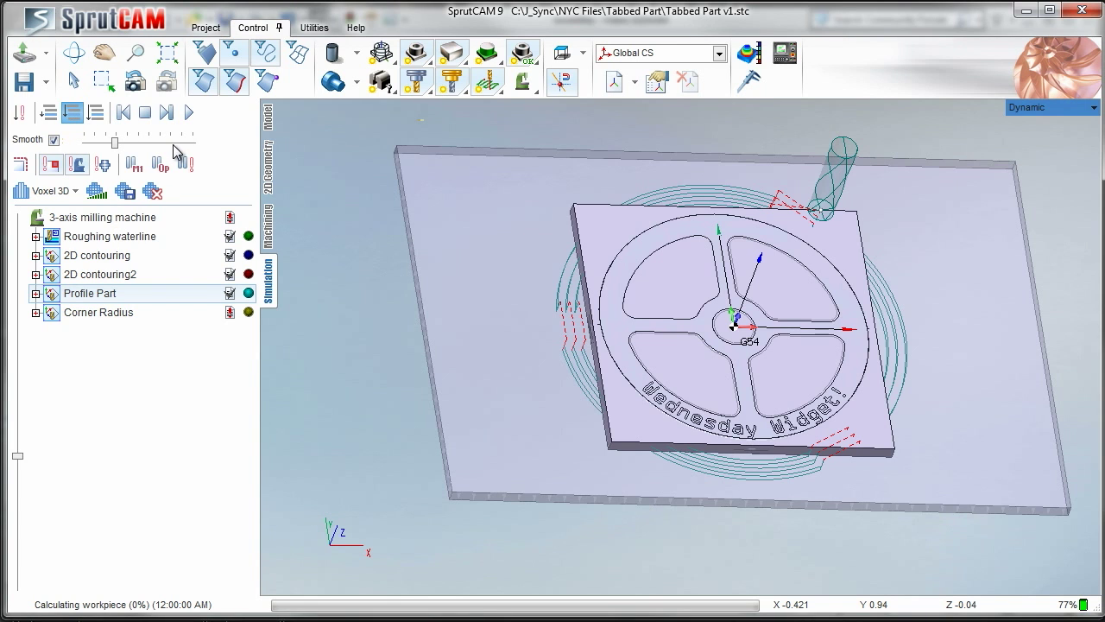
scroll(521, 245, "up", 5)
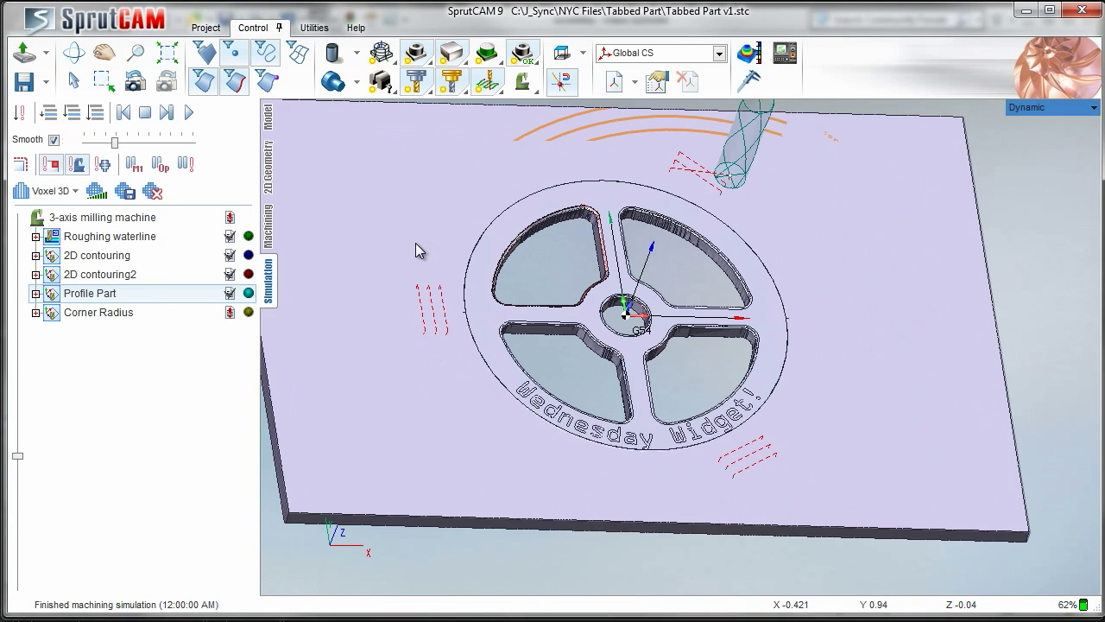
middle_click_drag(415, 242, 399, 245)
left_click_drag(114, 142, 102, 142)
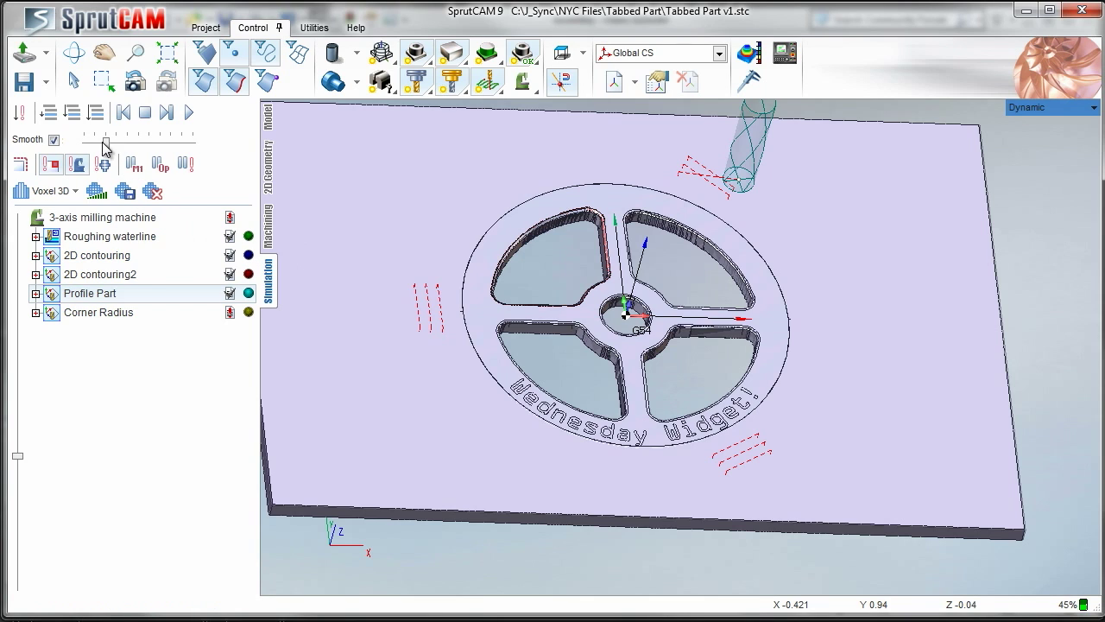
left_click(189, 112)
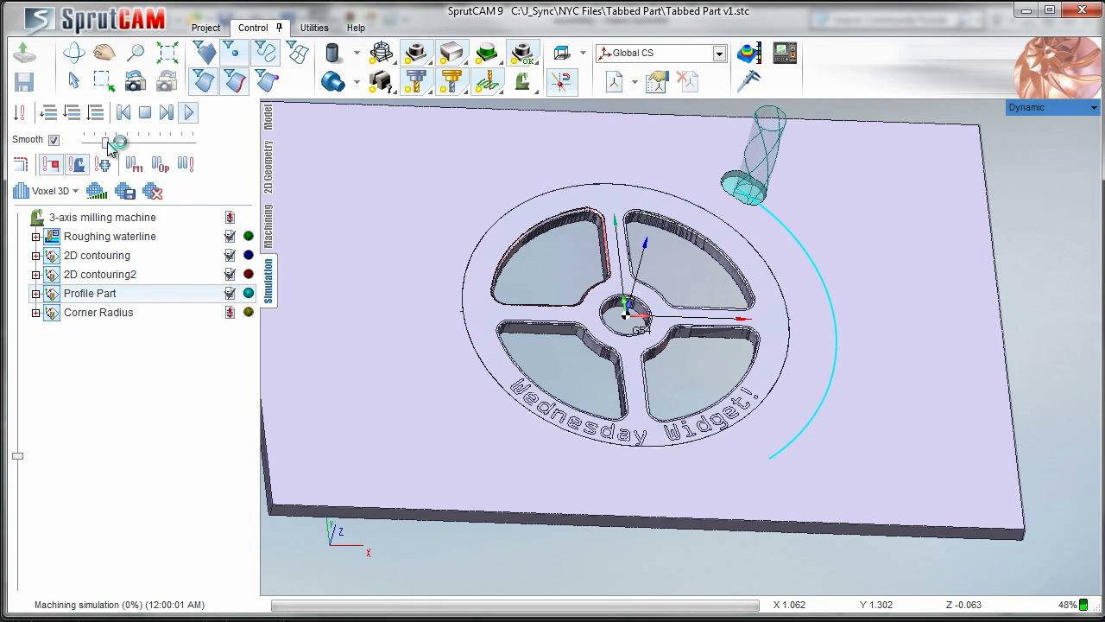
left_click_drag(110, 147, 160, 149)
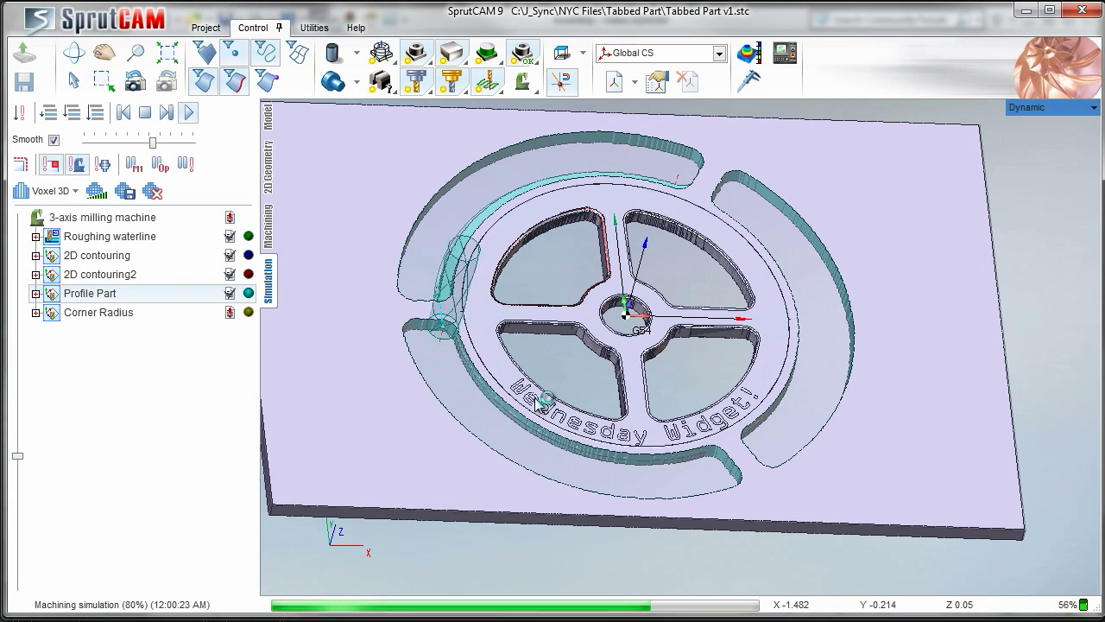
- Enable a finish level for the Corner Radius operation with 0.005 cleanup stock, only at the bottom level
left_click(267, 226)
double_click(110, 279)
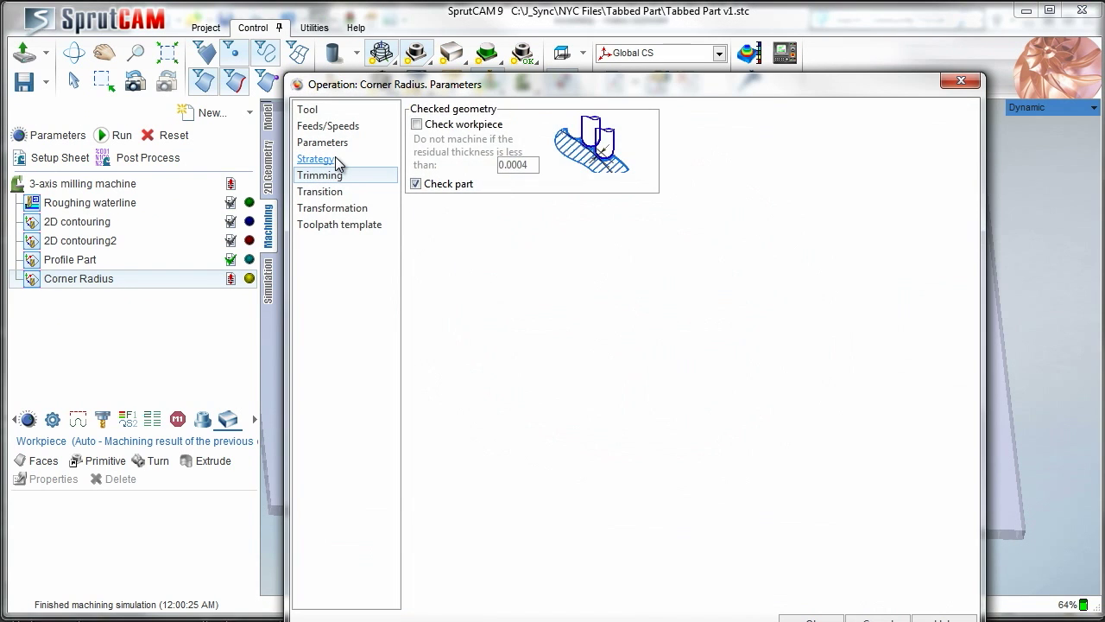
left_click(335, 162)
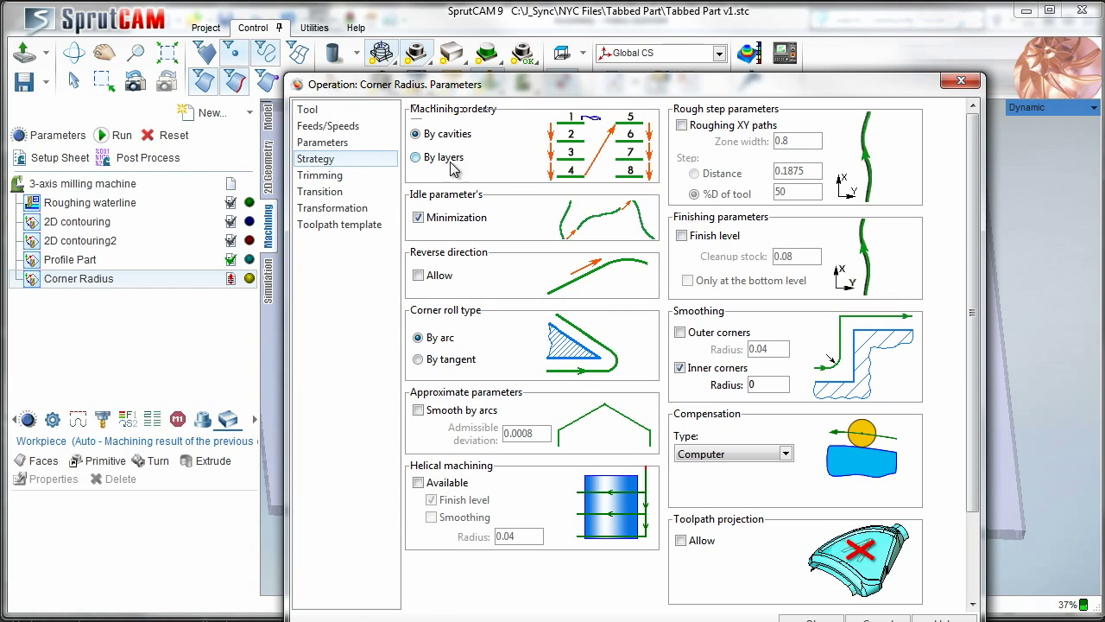
left_click(682, 236)
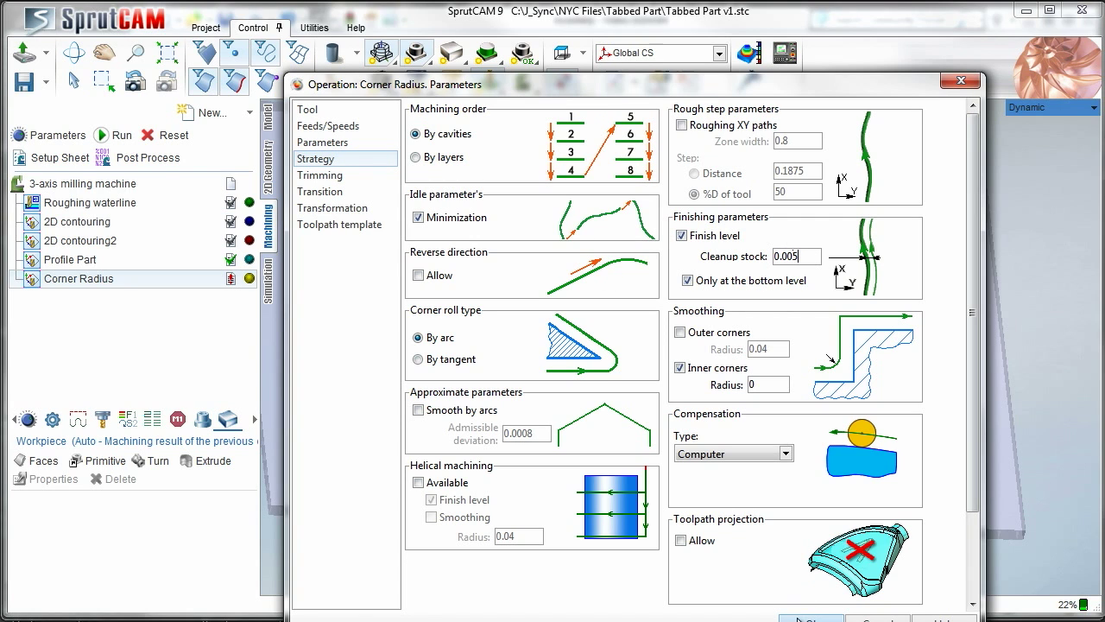
left_click(812, 619)
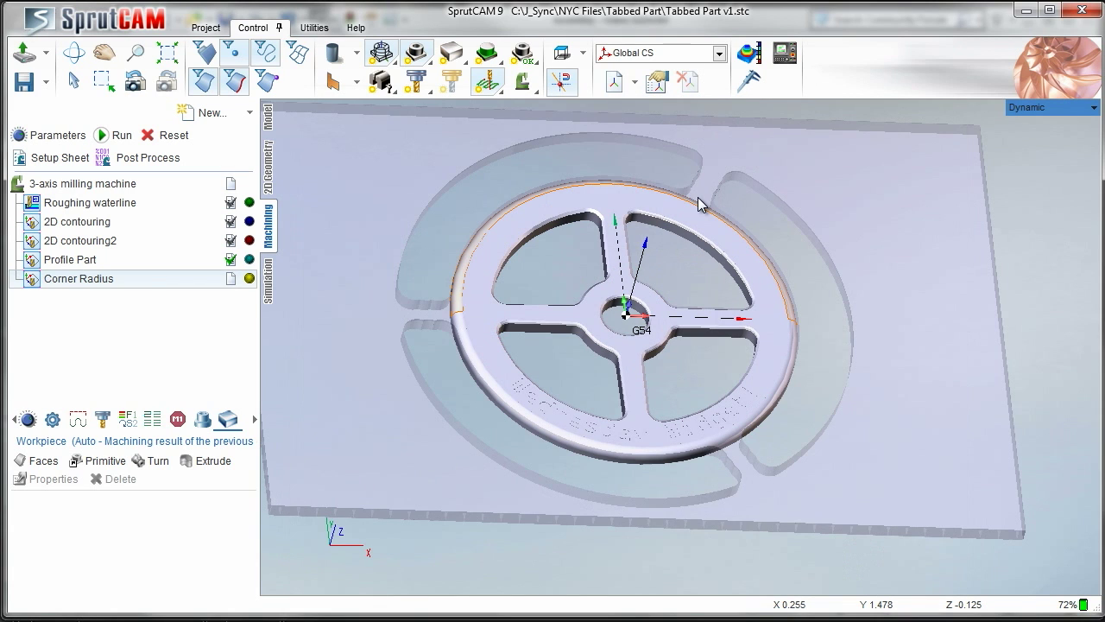
- Check the Corner Radius operation's machining parameters and its job assignment
double_click(130, 280)
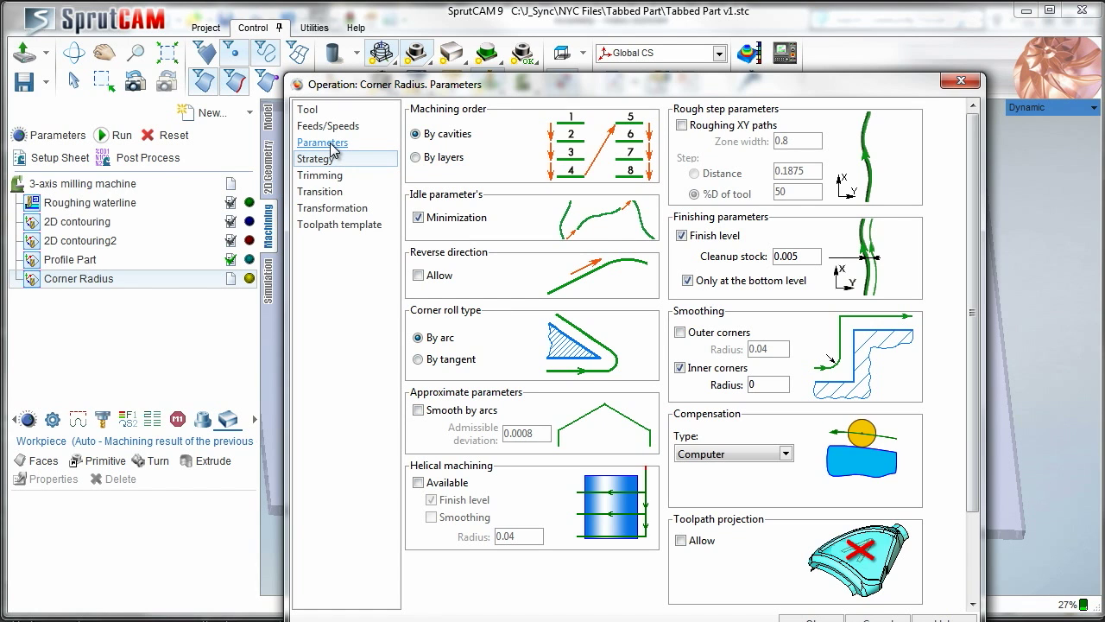
left_click(332, 146)
left_click(811, 619)
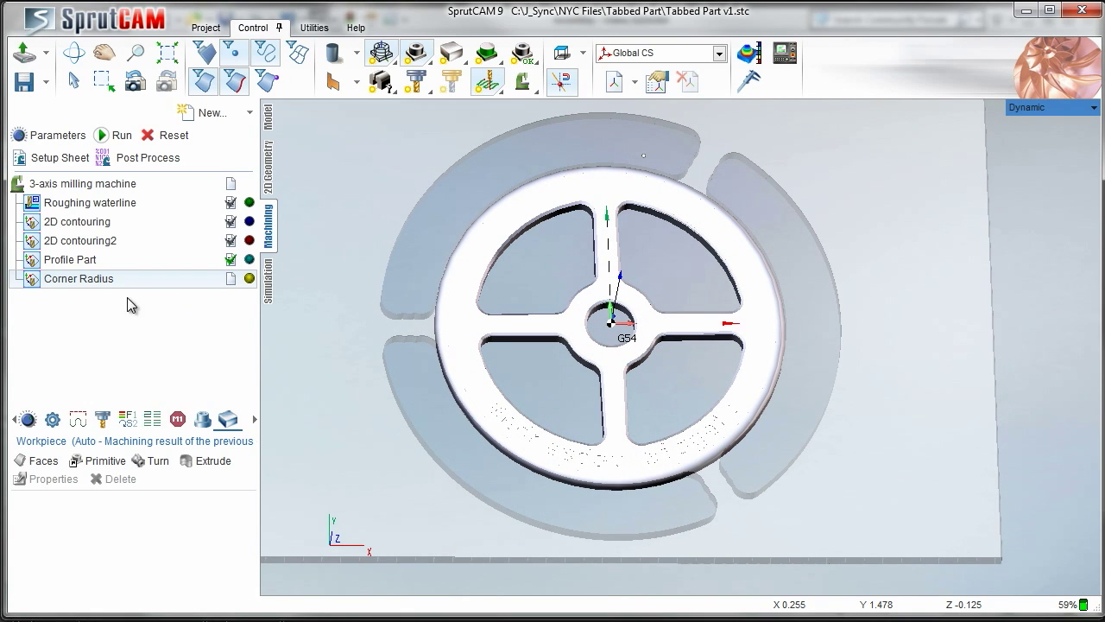
left_click(14, 419)
left_click(15, 420)
left_click(53, 422)
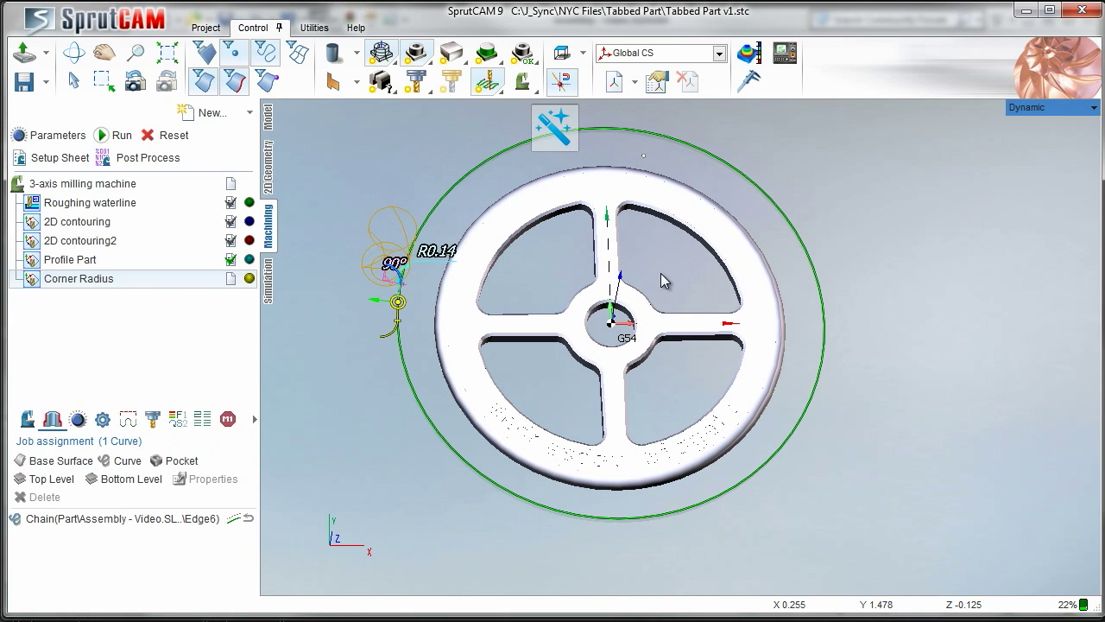
- Calculate the Corner Radius toolpath and inspect it against the cut stock in the simulation
scroll(492, 298, "up", 2)
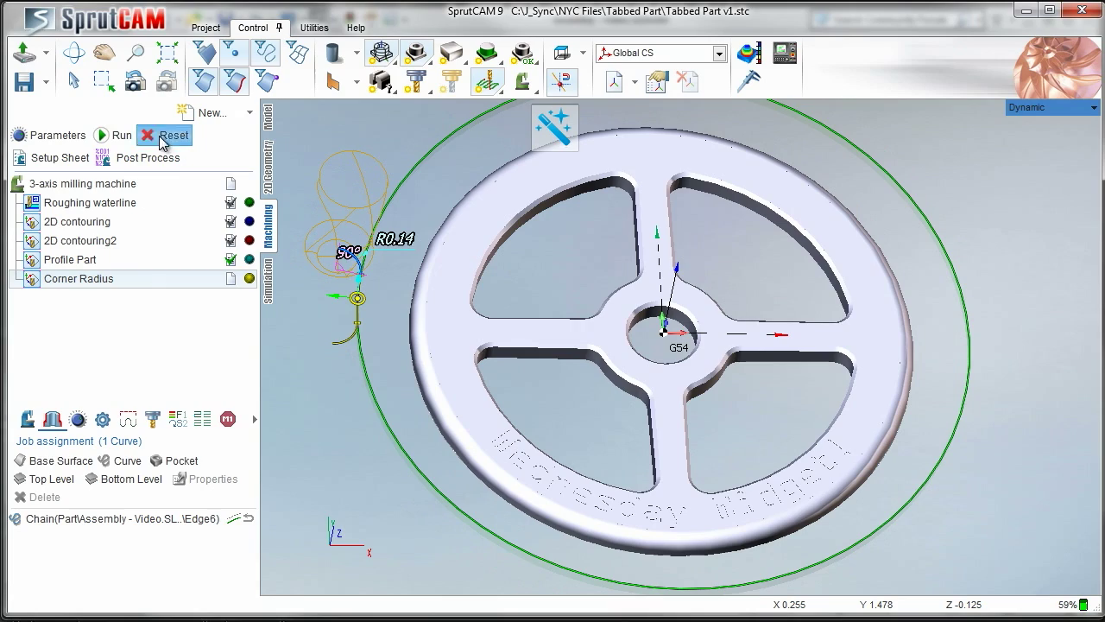
left_click(121, 136)
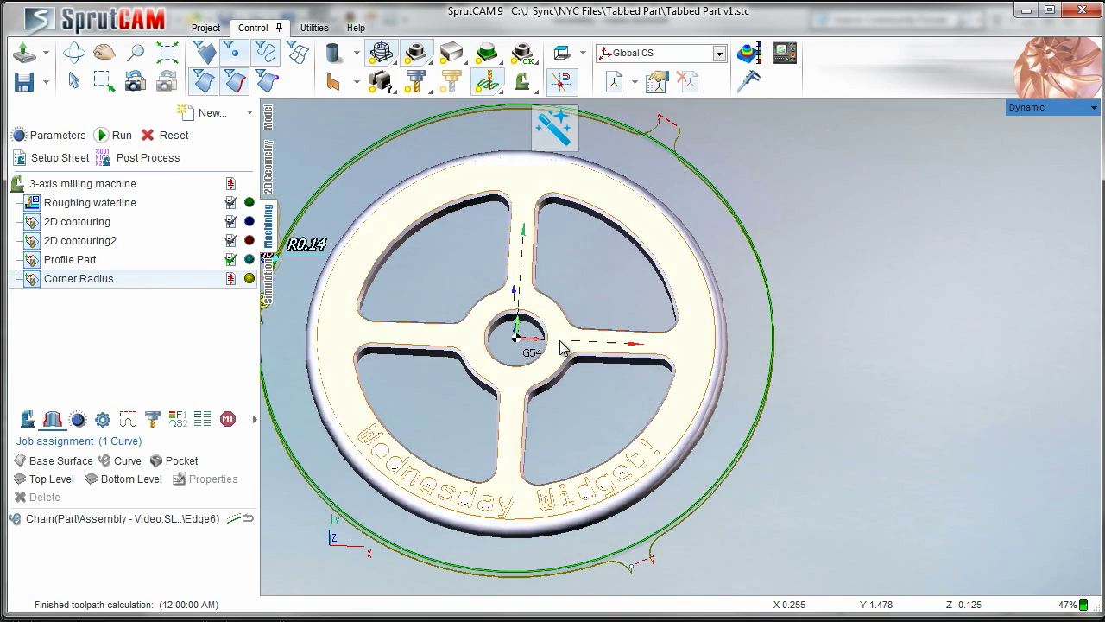
left_click(269, 292)
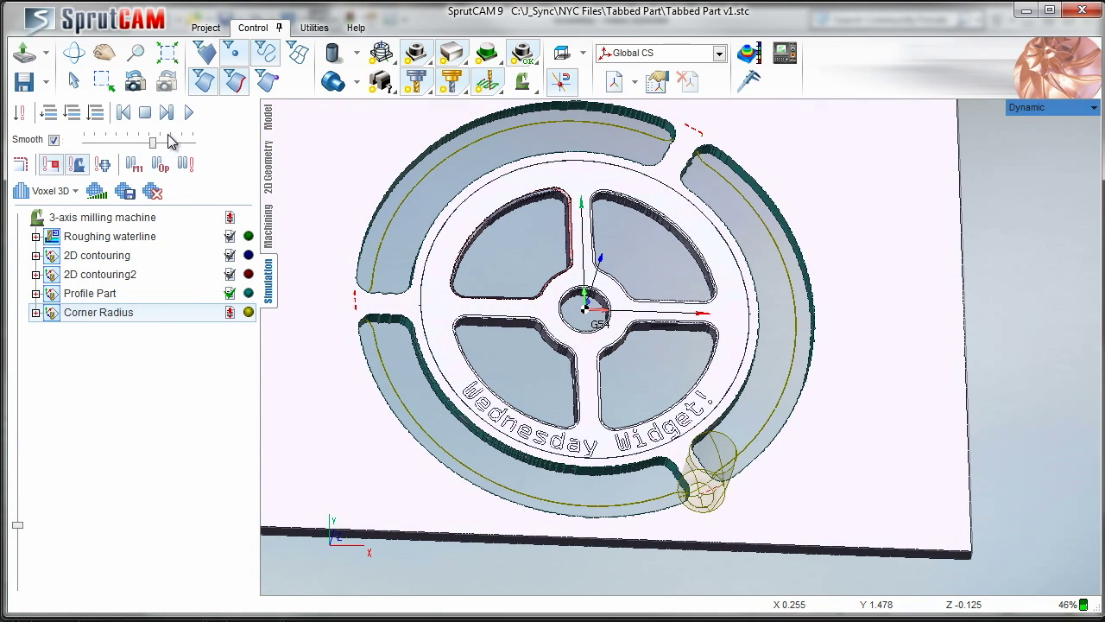
left_click(269, 226)
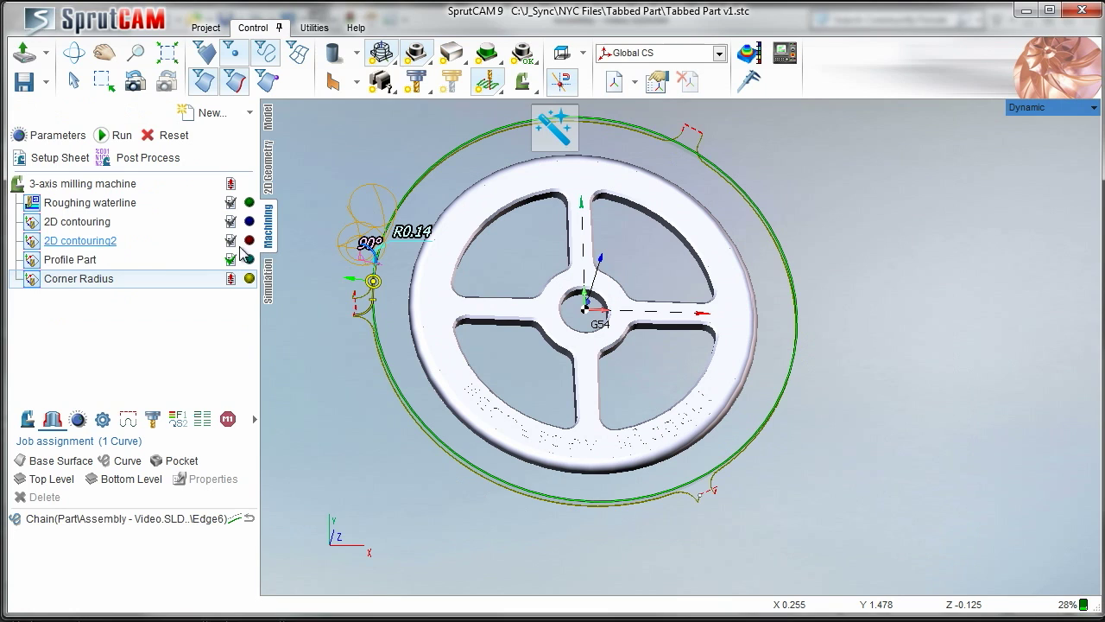
- Try to adjust the approach at the start point of the Profile Part contour beside the wheel's outer edge
left_click(121, 259)
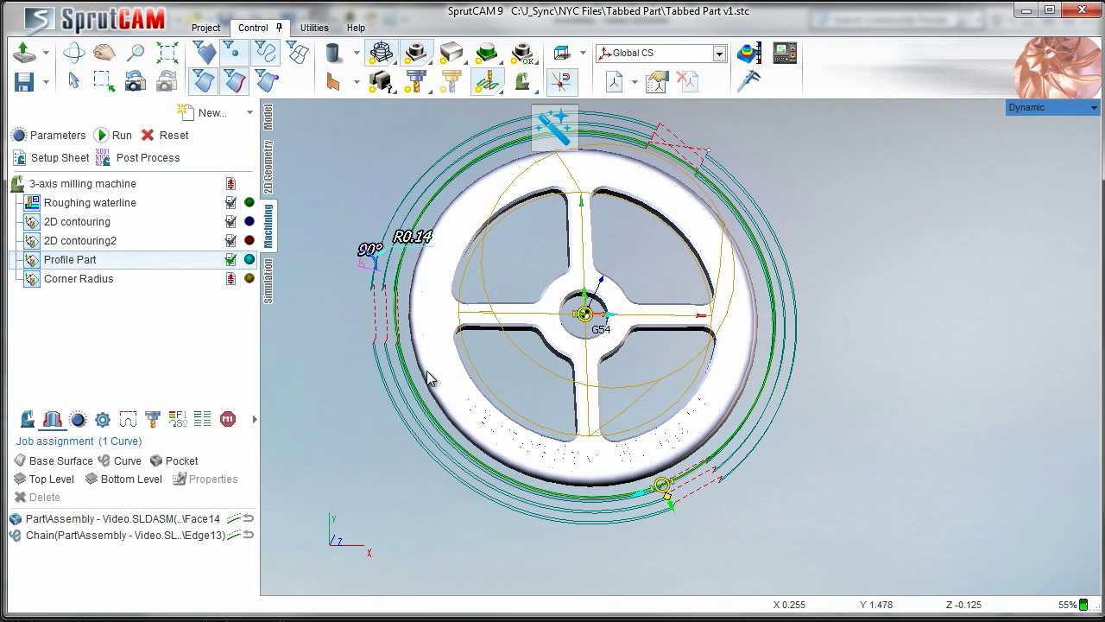
scroll(677, 509, "up", 2)
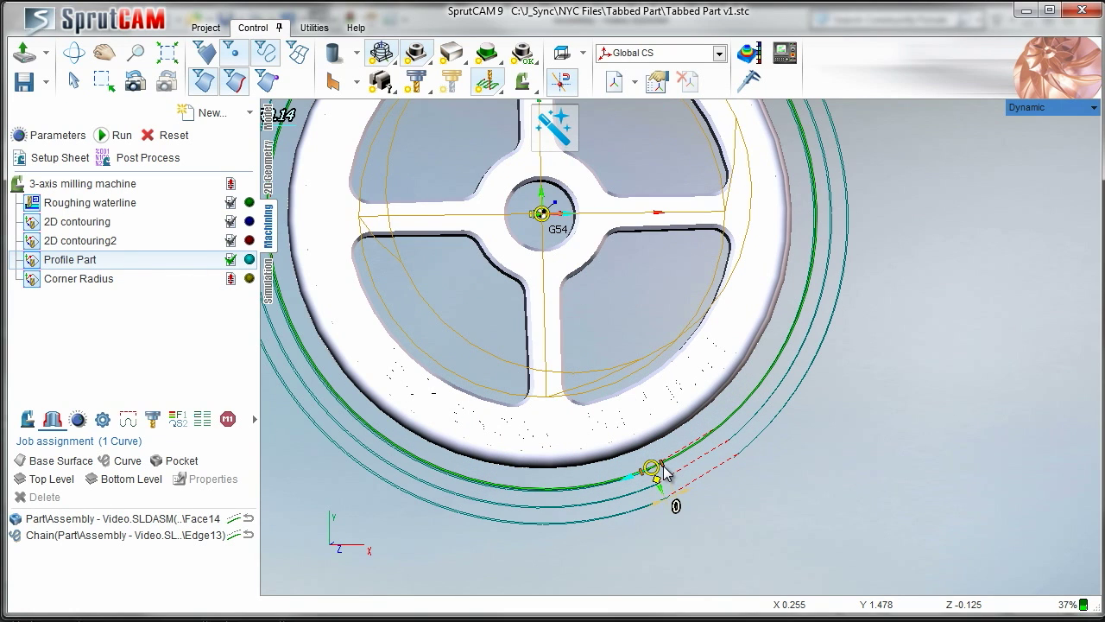
scroll(664, 470, "up", 3)
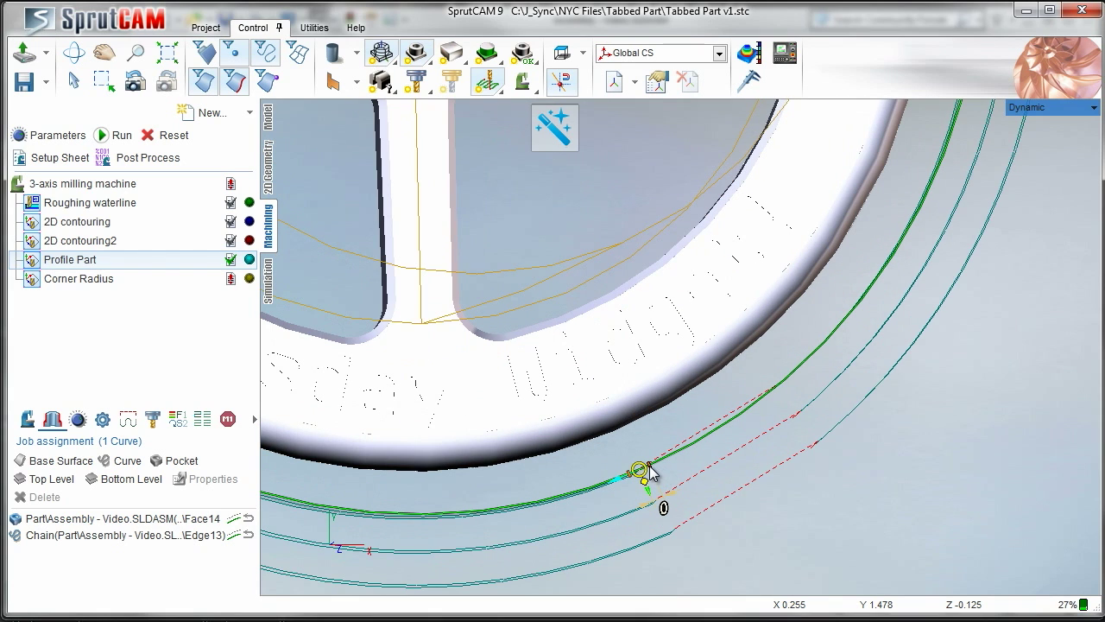
mouse_move(642, 480)
left_mouse_down()
mouse_move(633, 474)
mouse_move(641, 491)
mouse_move(620, 479)
left_mouse_up()
scroll(639, 485, "up", 5)
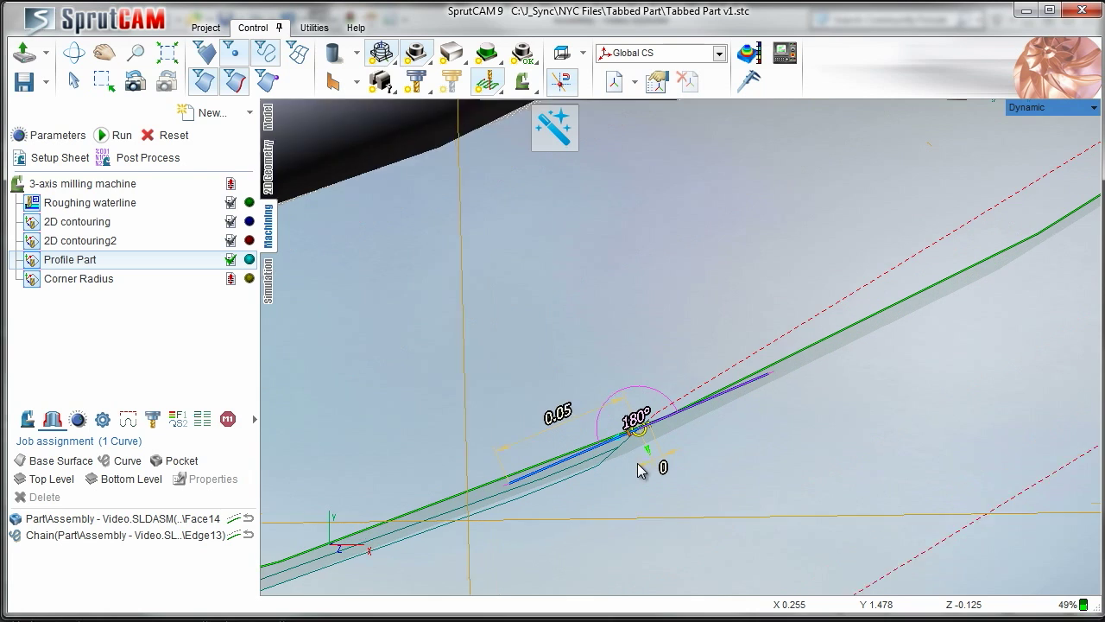
left_click_drag(637, 426, 654, 442)
scroll(638, 436, "up", 3)
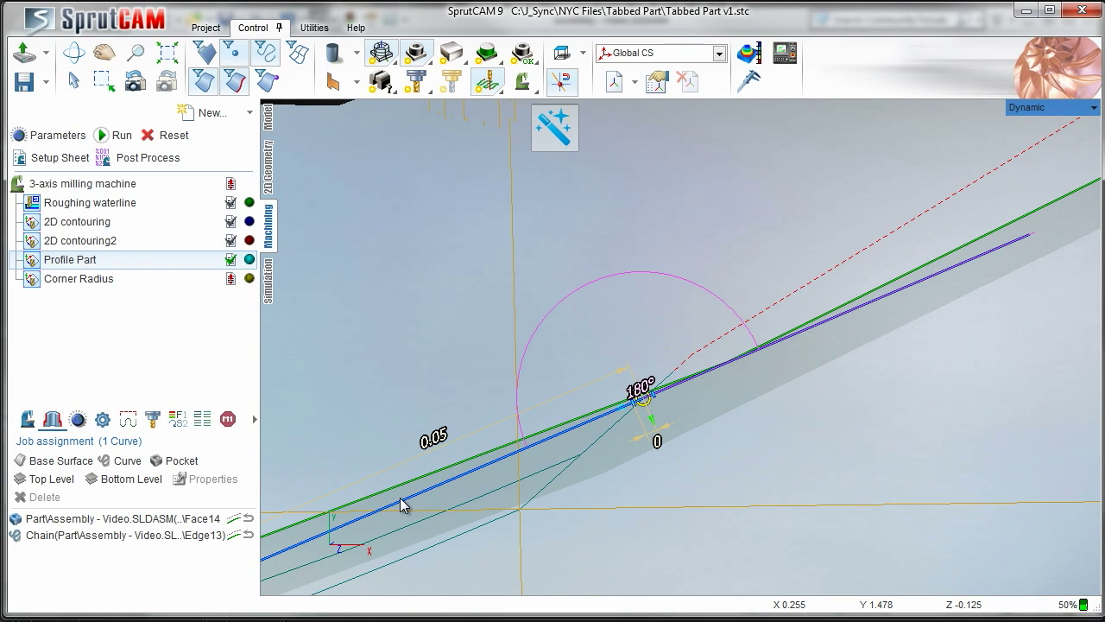
- Delete the Profile Part operation and undo the deletion
key("Delete")
key("Return")
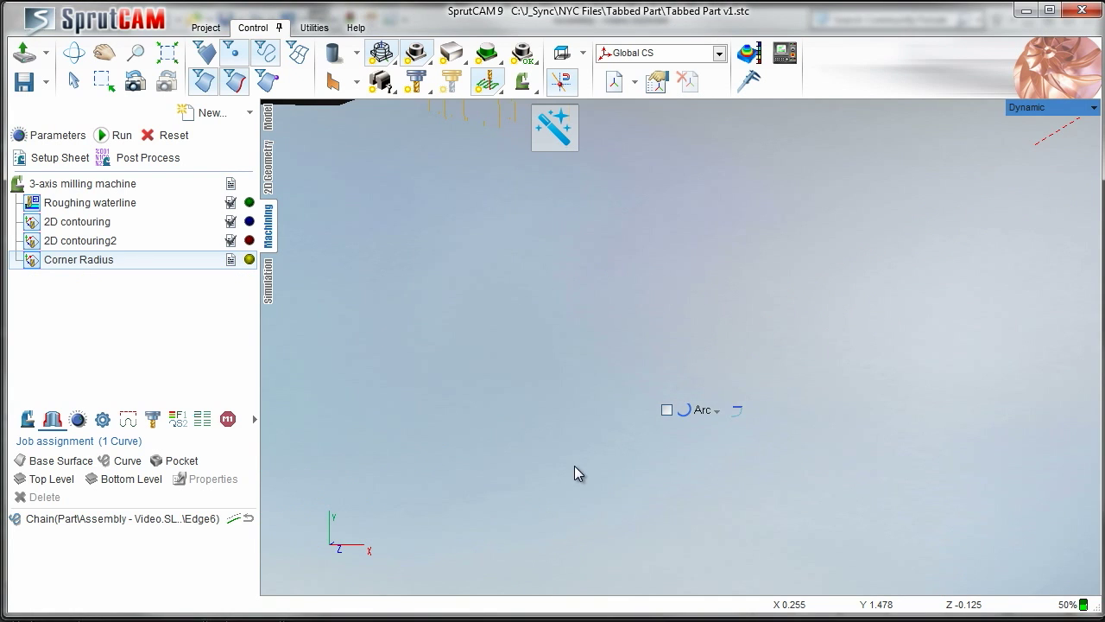
scroll(565, 476, "down", 3)
middle_click_drag(566, 476, 543, 399)
scroll(542, 420, "down", 1)
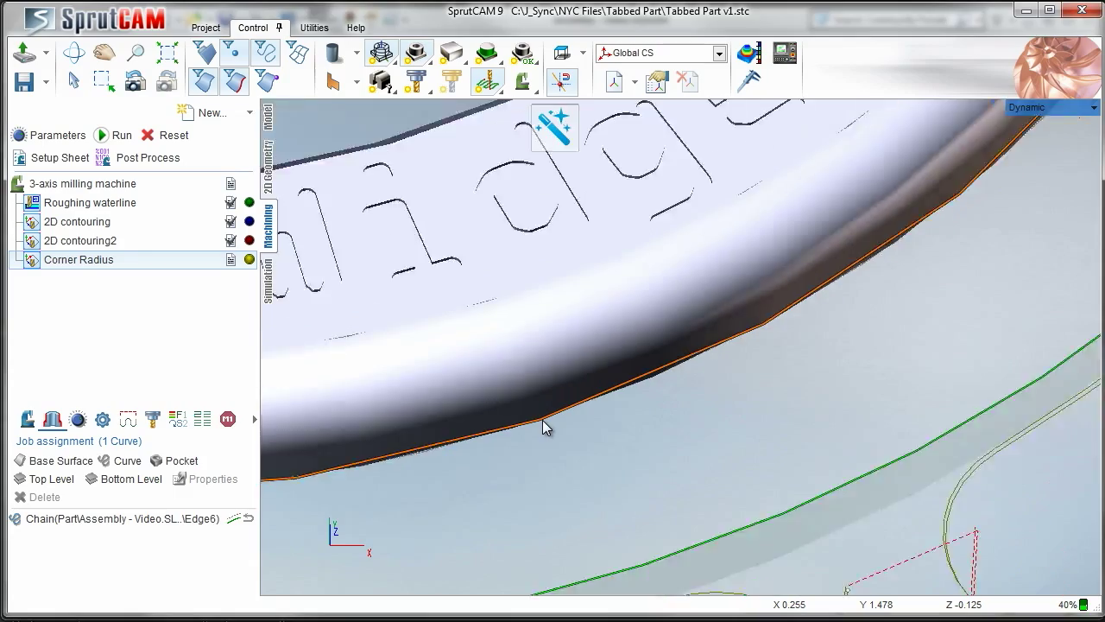
key("ctrl+z")
- Reshape the approach at the Profile Part contour's start point into a 90° arc of about 0.009 radius
scroll(894, 392, "up", 5)
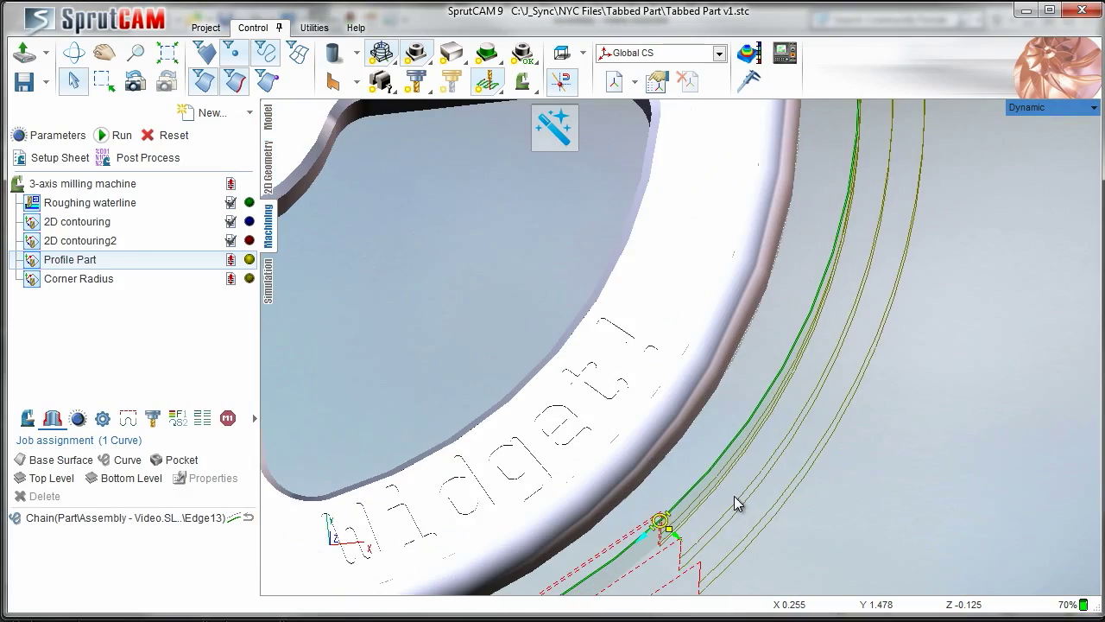
scroll(734, 495, "up", 3)
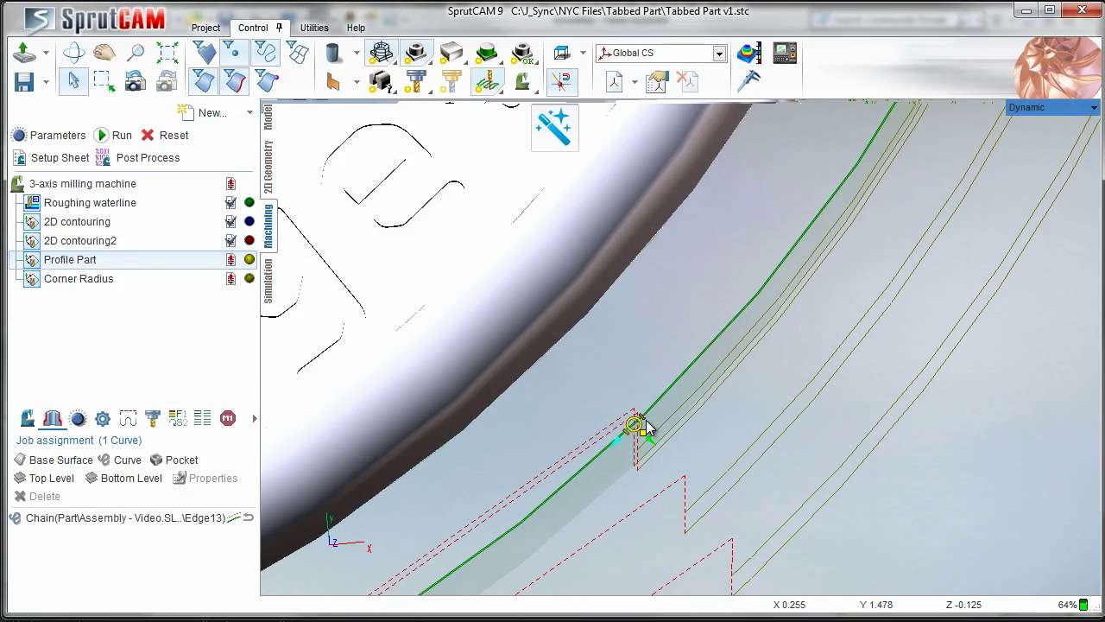
scroll(645, 427, "up", 2)
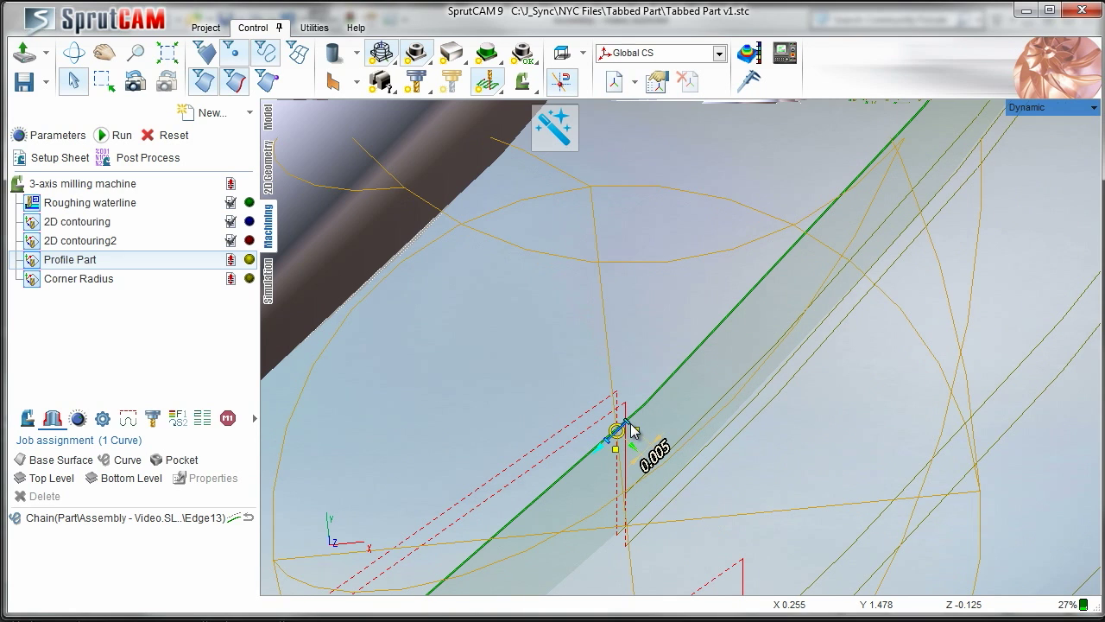
left_click_drag(636, 431, 661, 424)
scroll(661, 424, "down", 7)
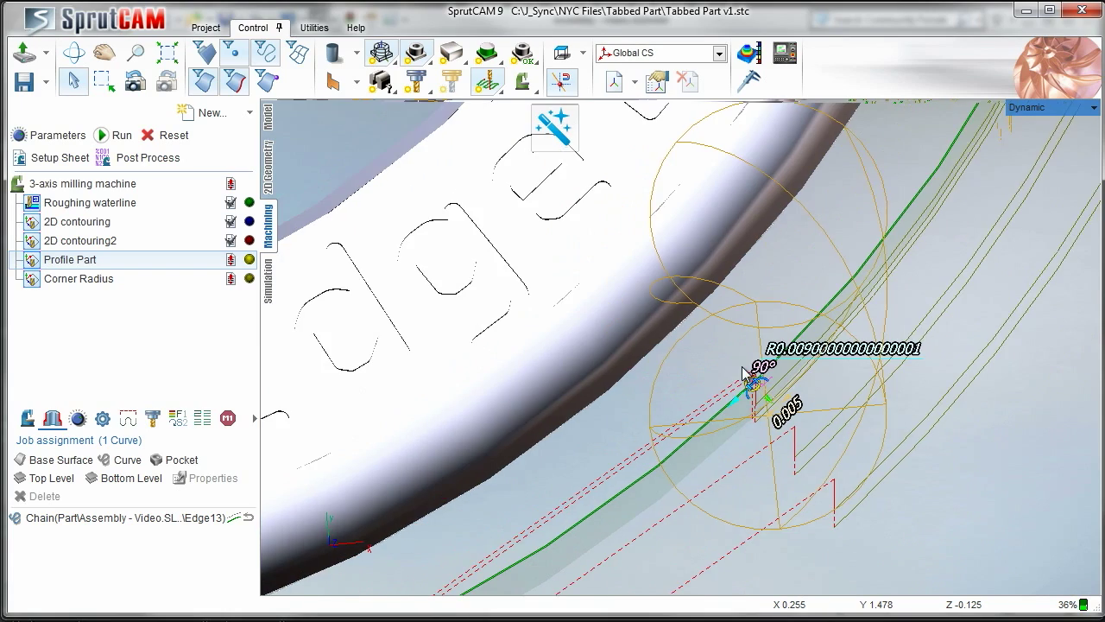
- Enlarge the 90° approach arc at the Profile Part contour's start point to a radius of about 0.011
right_click(740, 377)
scroll(772, 388, "up", 6)
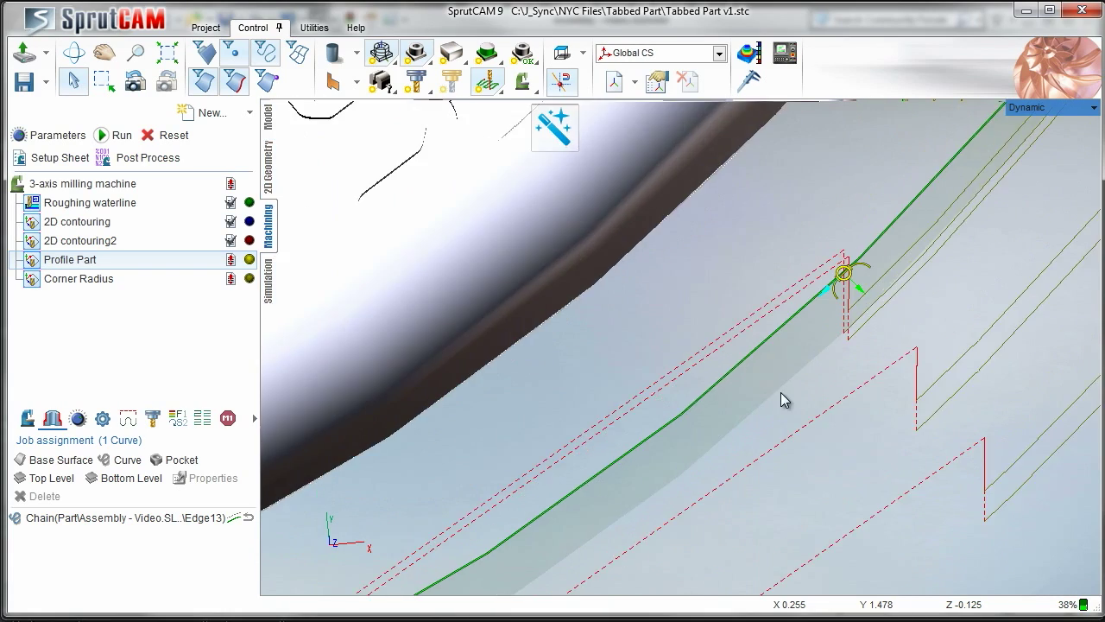
middle_click_drag(840, 322, 657, 531)
left_click(827, 263)
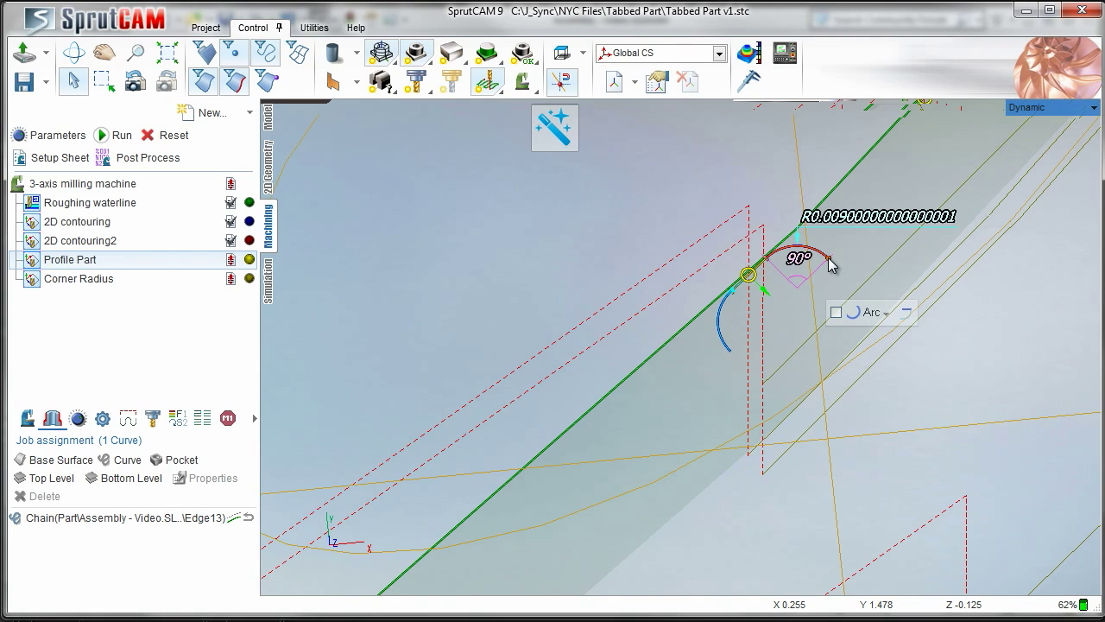
left_click_drag(837, 268, 844, 264)
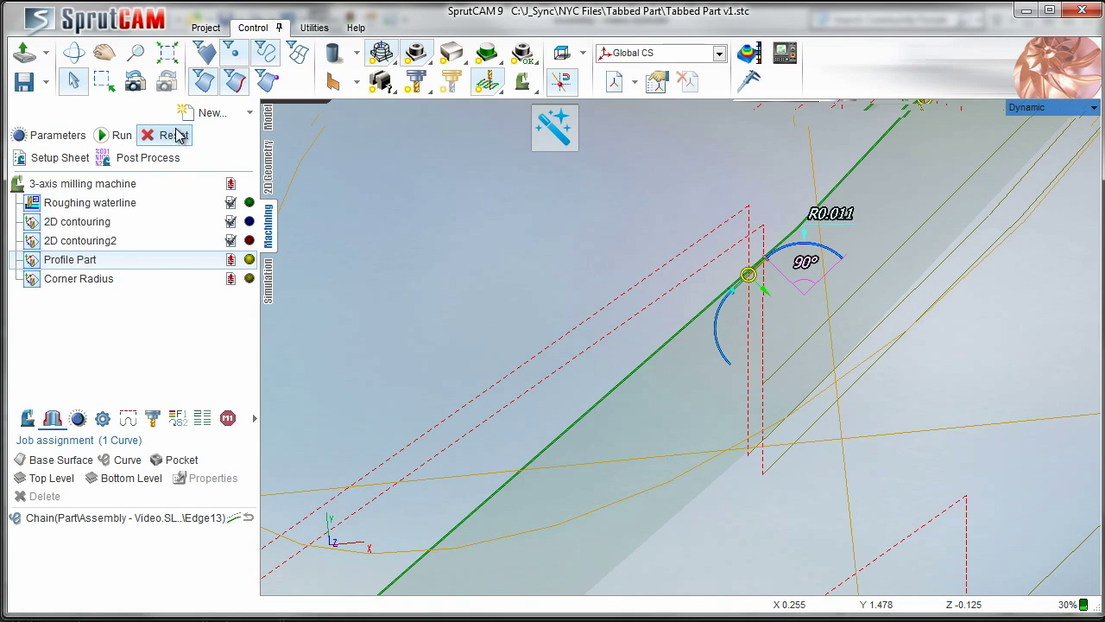
- Recalculate the milling toolpaths and view the Profile Part passes around the whole wheel
left_click(100, 142)
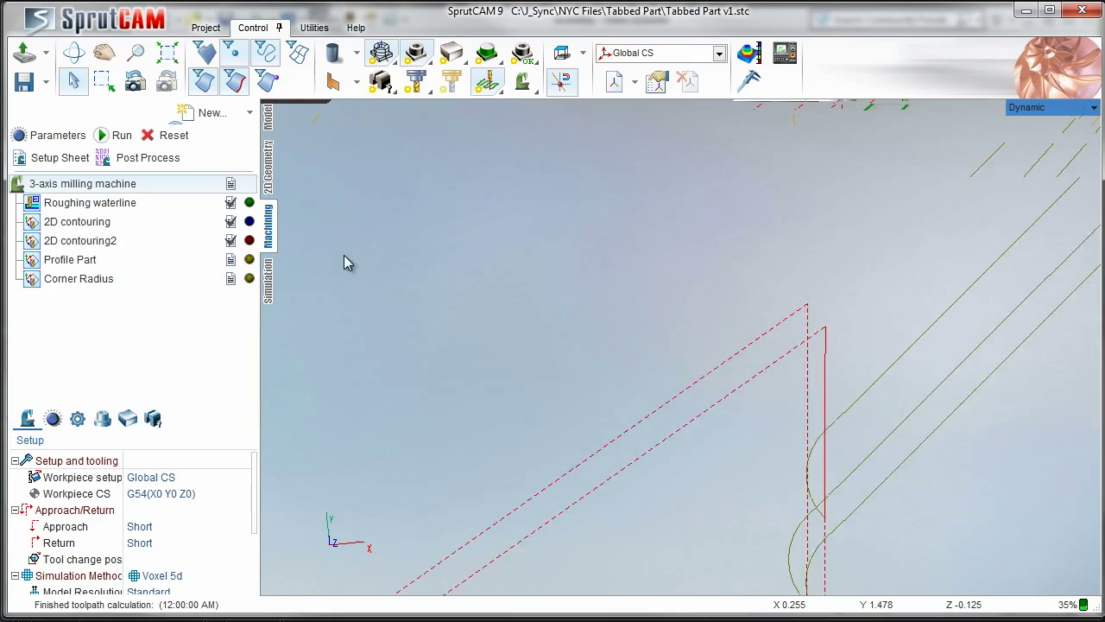
middle_click_drag(466, 315, 752, 305)
scroll(752, 306, "down", 1)
scroll(496, 323, "down", 6)
middle_click_drag(521, 320, 822, 402)
scroll(706, 296, "down", 3)
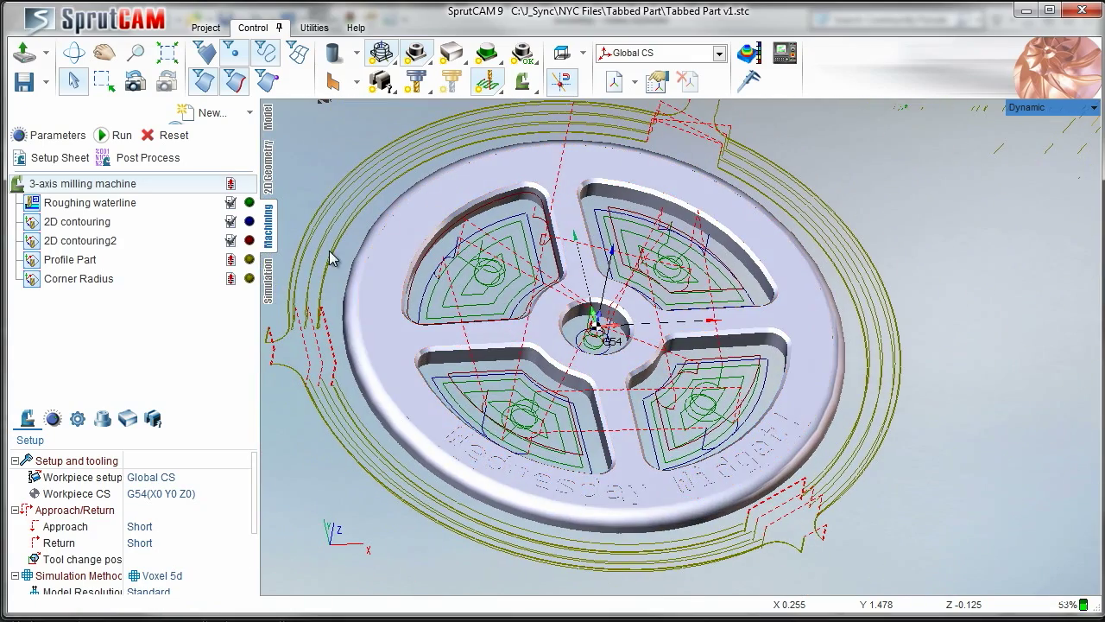
- Reset the simulated workpiece and fast-forward the simulation to the start of the Profile Part operation
left_click(271, 286)
left_click(152, 192)
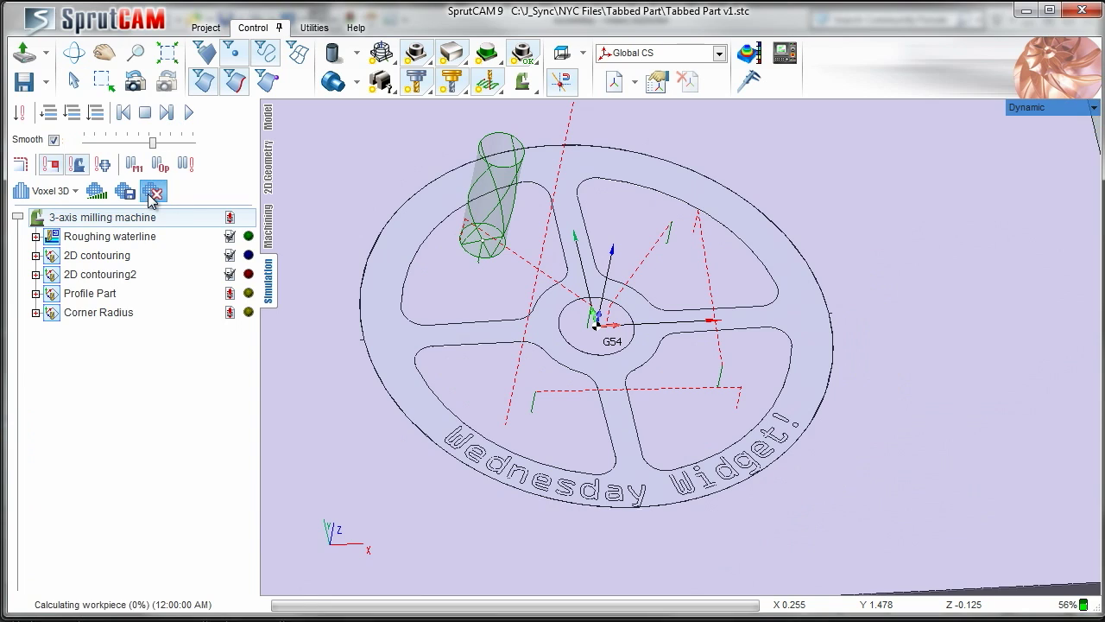
left_click(100, 296)
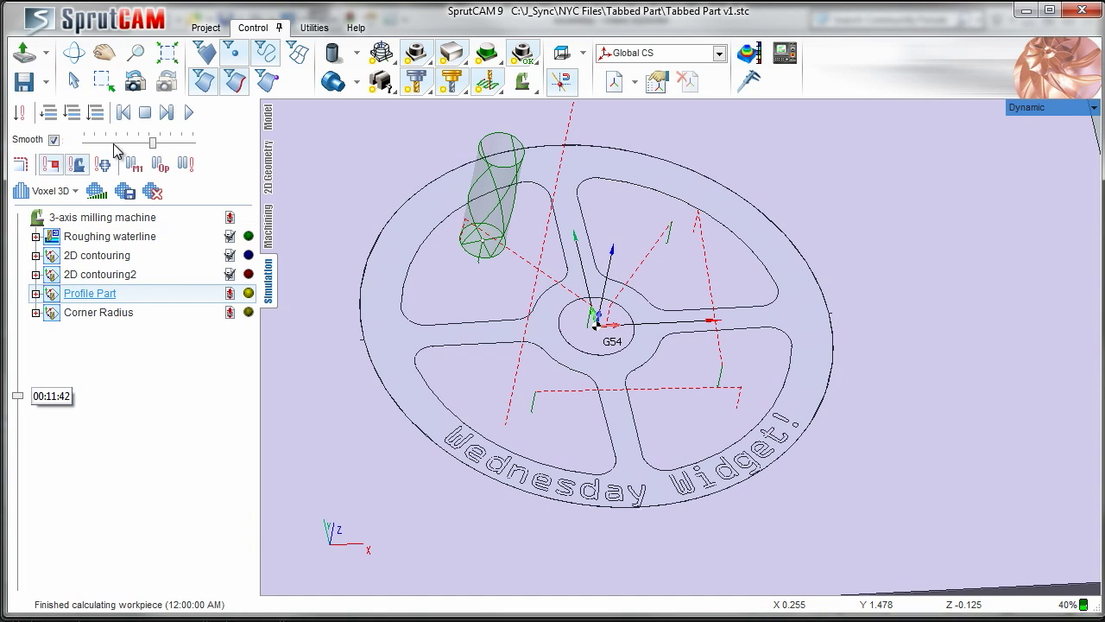
left_click(72, 113)
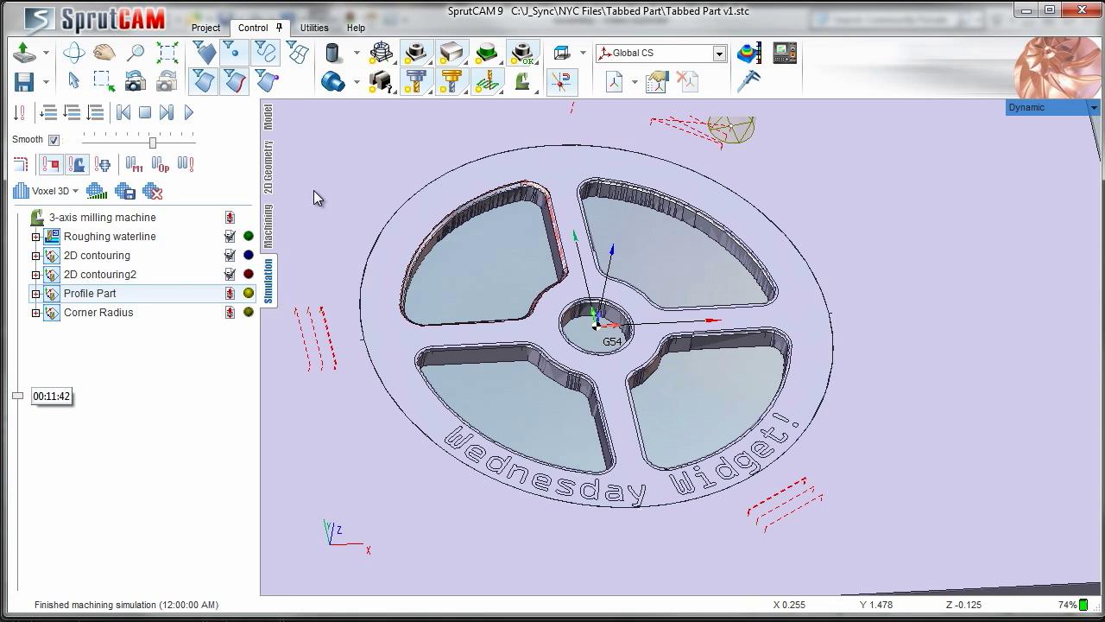
- Play the Profile Part simulation at increasing speed and examine the cuts between the tabs around the wheel
left_click(188, 112)
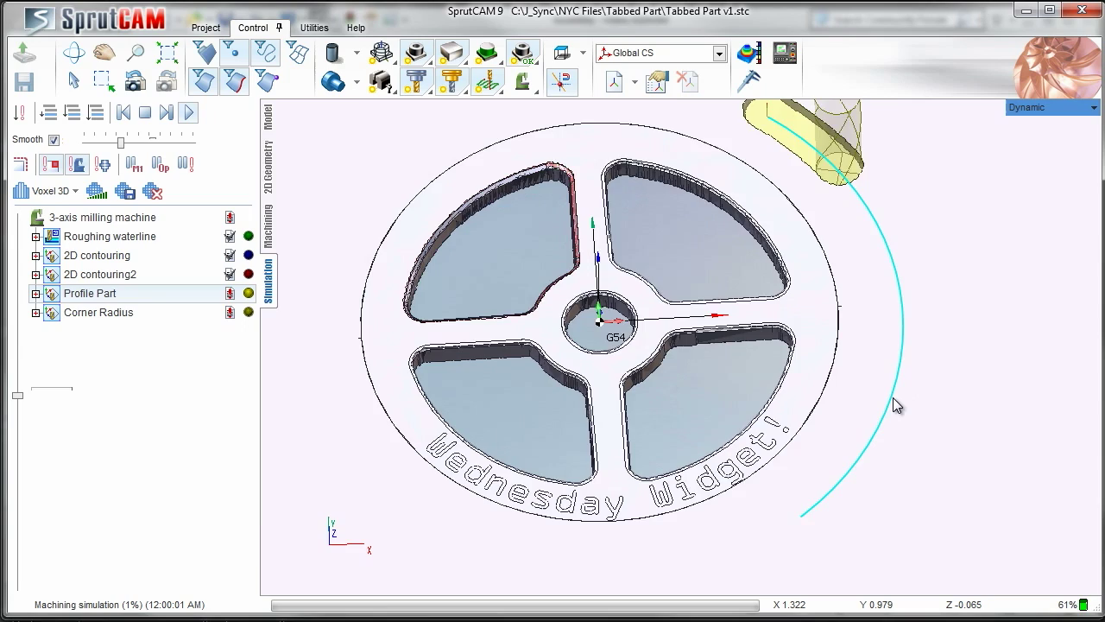
scroll(892, 399, "up", 3)
middle_click_drag(794, 216, 777, 433)
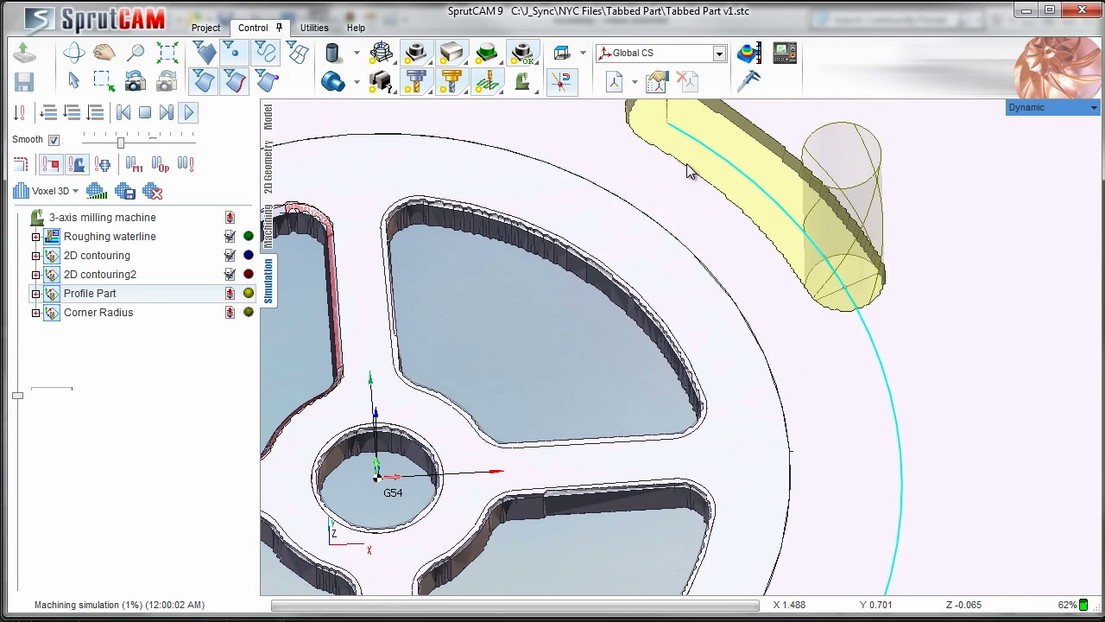
scroll(663, 323, "down", 3)
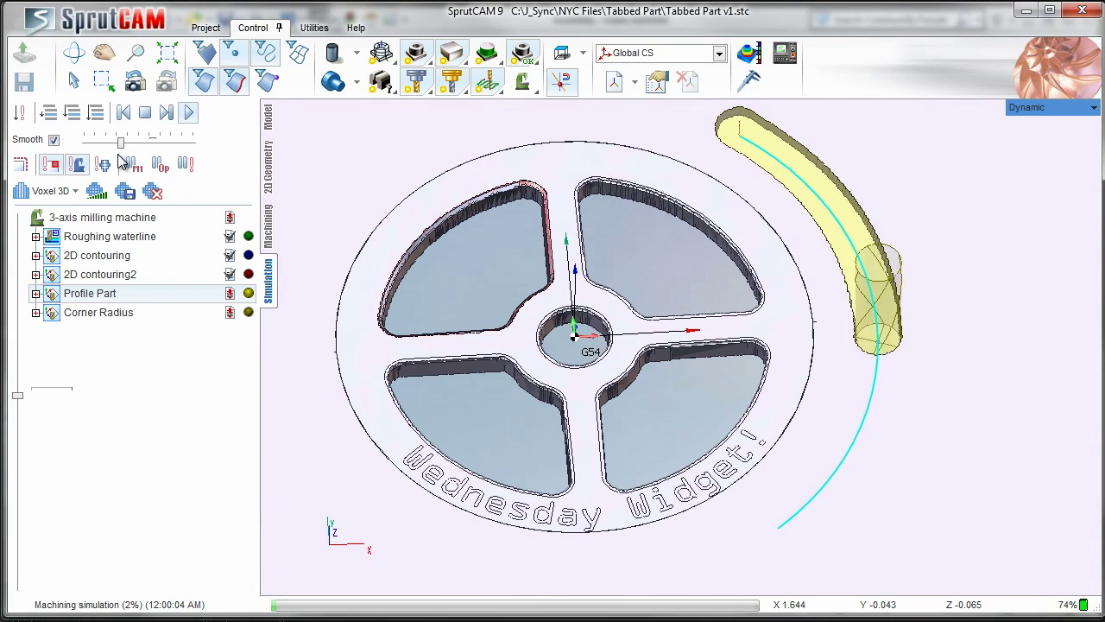
left_click_drag(121, 142, 147, 145)
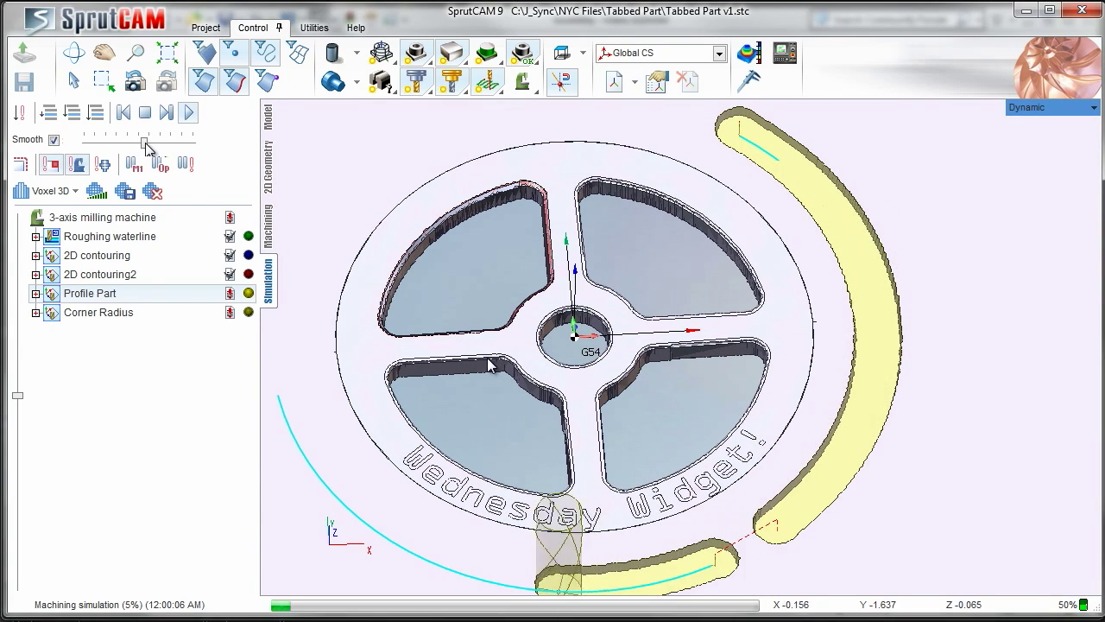
scroll(506, 363, "down", 2)
middle_click_drag(509, 363, 534, 413)
scroll(545, 368, "up", 1)
scroll(539, 354, "down", 1)
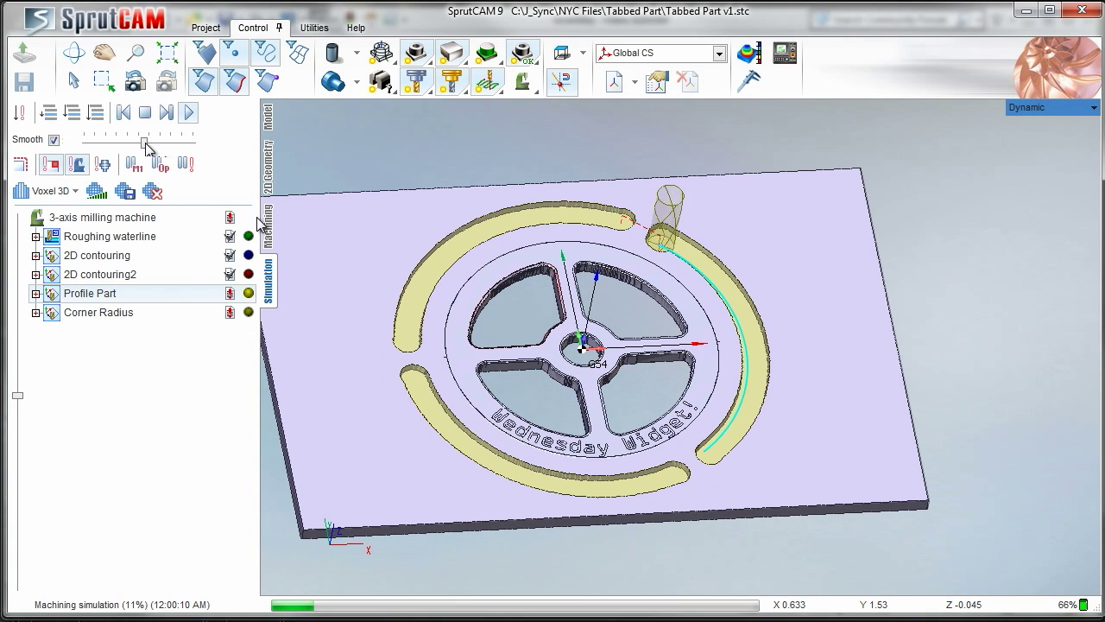
left_click_drag(148, 145, 180, 143)
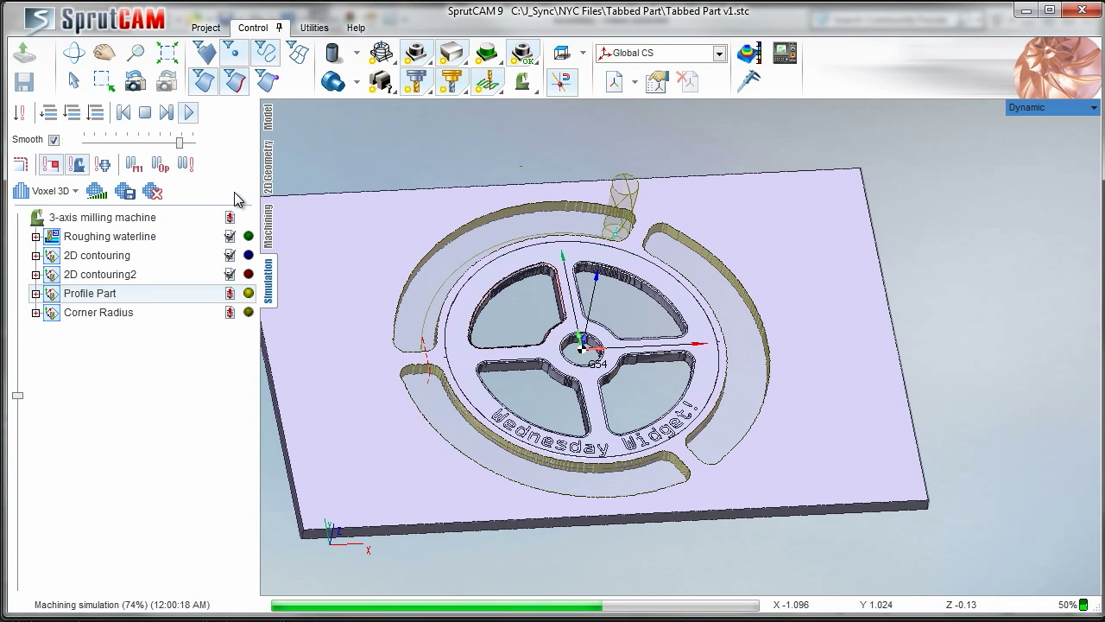
- Duplicate the Profile Part operation directly below the original in the machining sequence
left_click(267, 229)
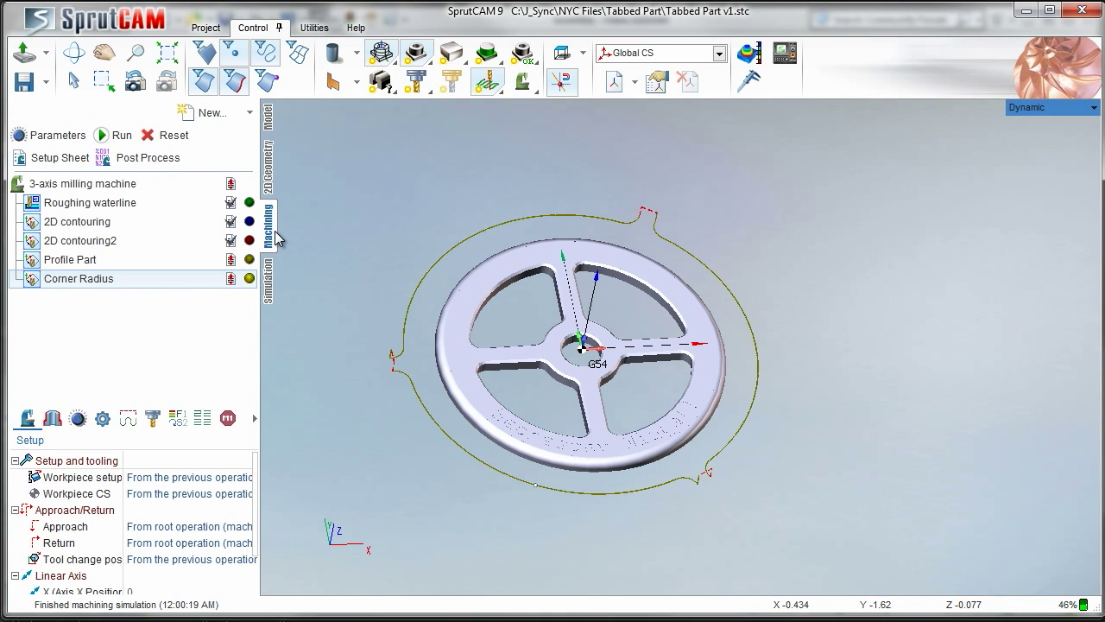
left_click(268, 273)
left_click(270, 245)
left_click(106, 261)
middle_click_drag(456, 350, 451, 258)
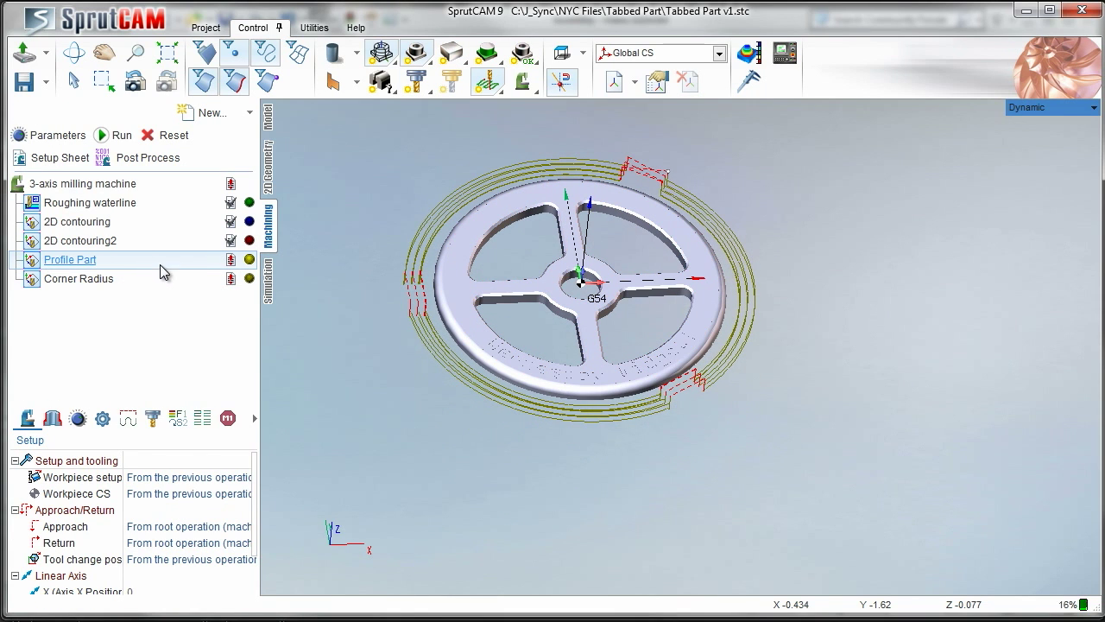
right_click(86, 264)
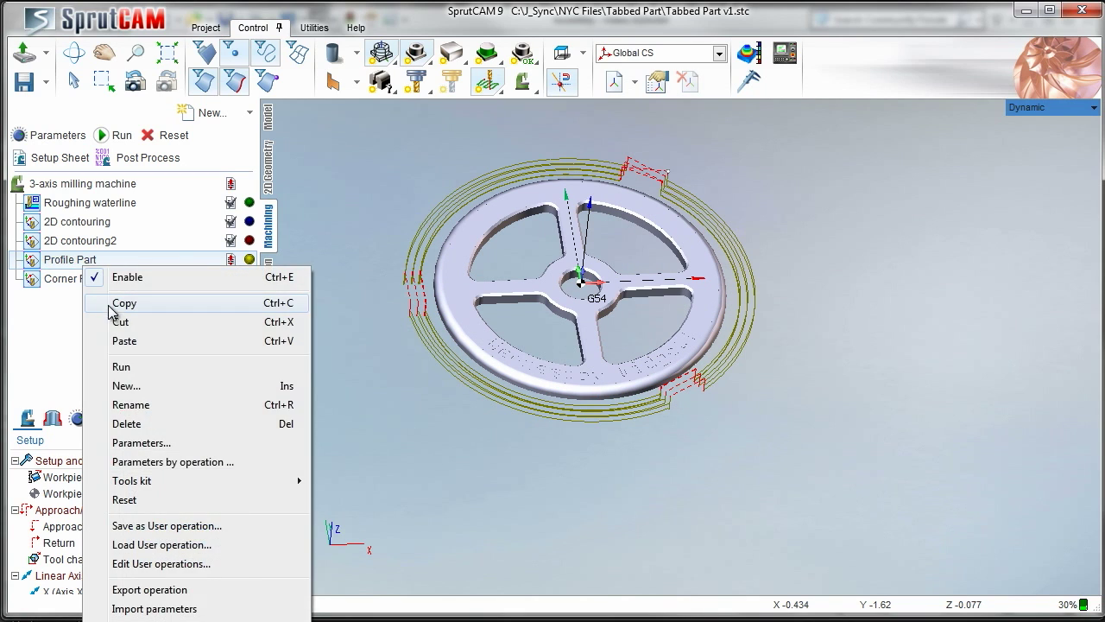
left_click(121, 299)
right_click(95, 266)
left_click(138, 337)
- Rename the duplicated profile operation as Trim Down Tabs
left_click(92, 286)
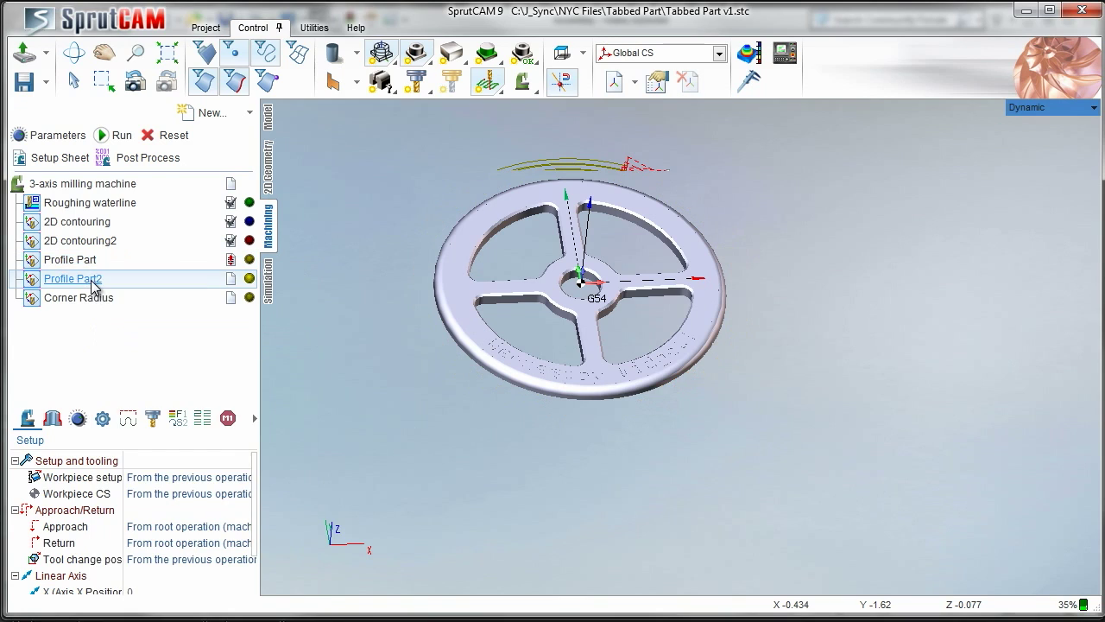
left_click(95, 281)
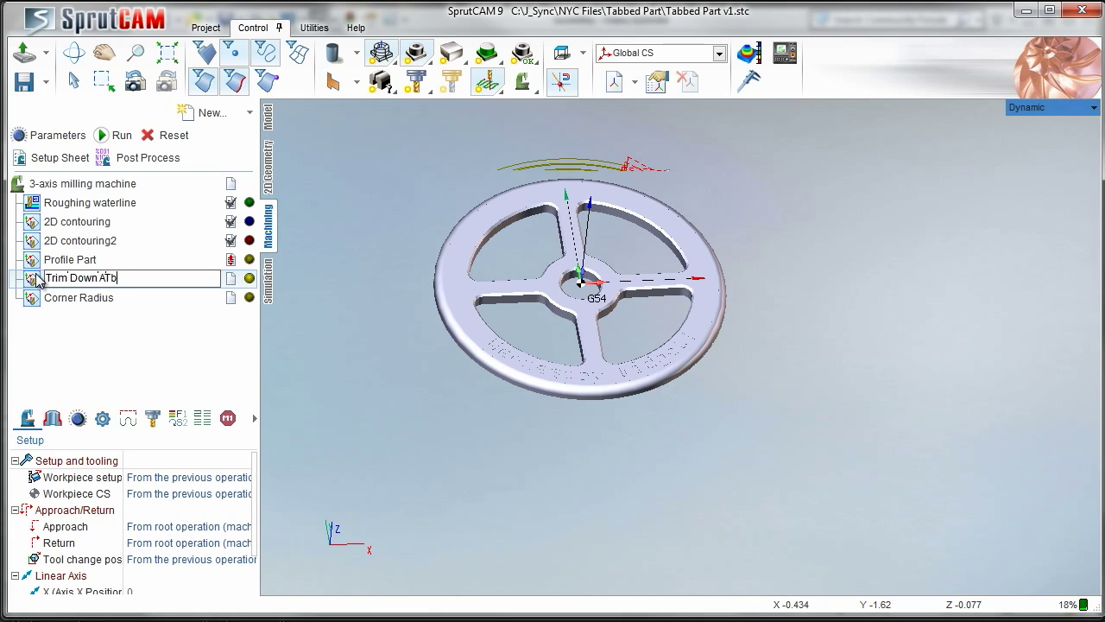
type("Trim Down Tabs")
key("Return")
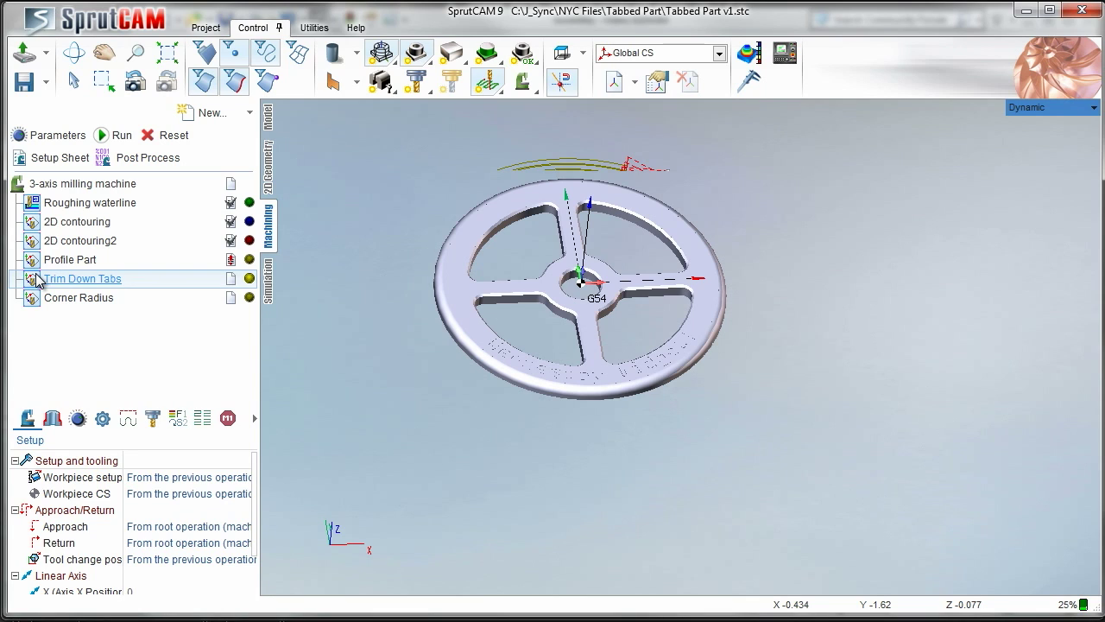
- Compare the assigned job contours of the Trim Down Tabs and Corner Radius operations
left_click(58, 428)
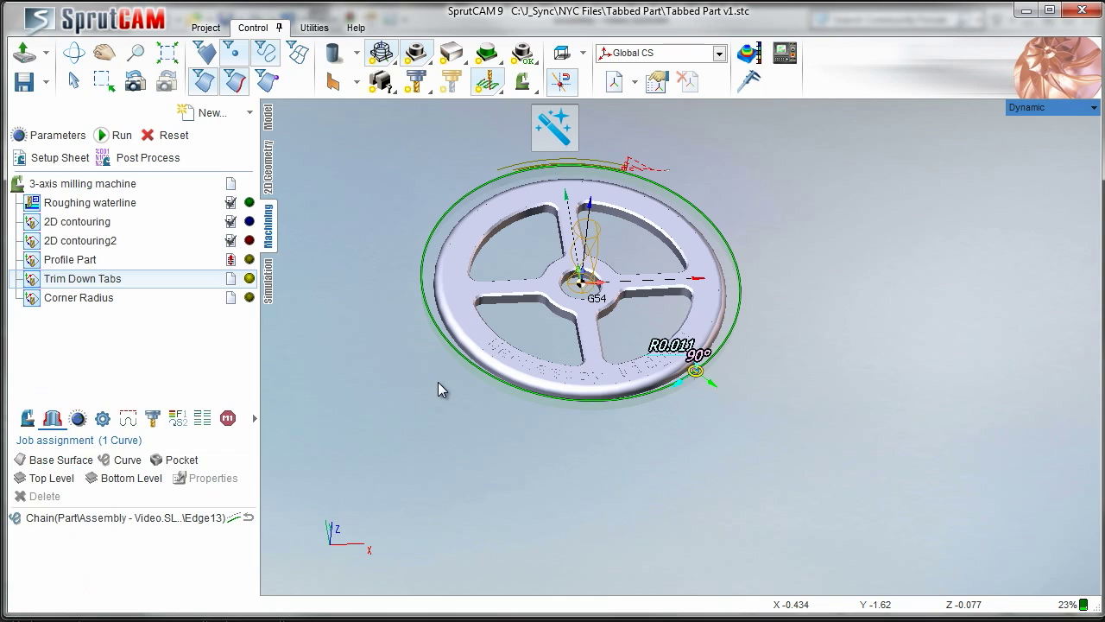
scroll(413, 425, "up", 2)
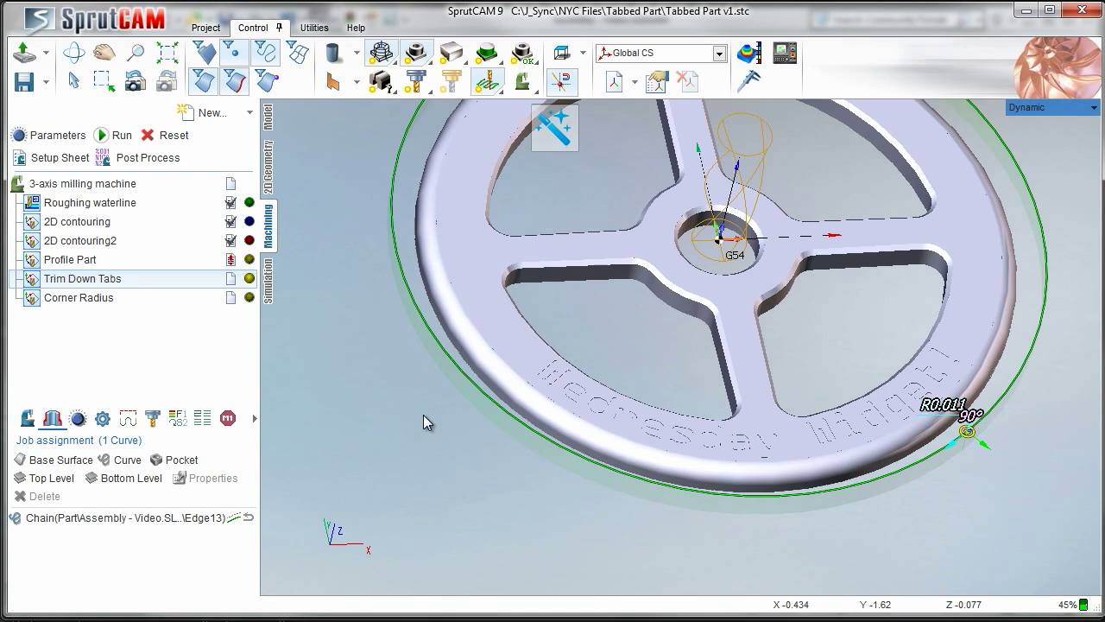
middle_click_drag(433, 324, 383, 285)
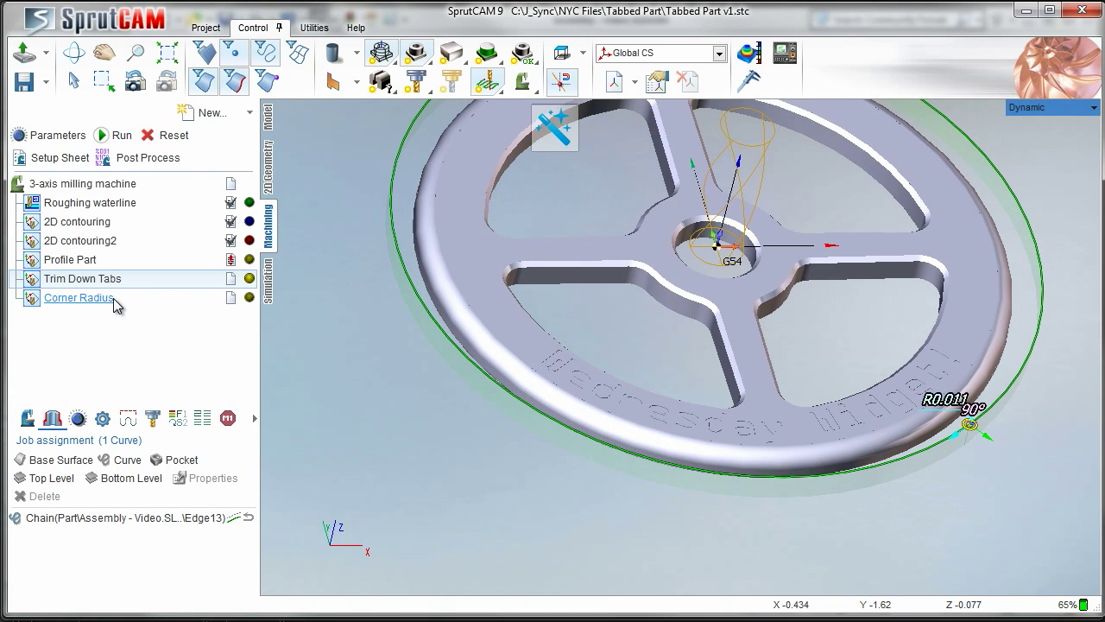
left_click(79, 297)
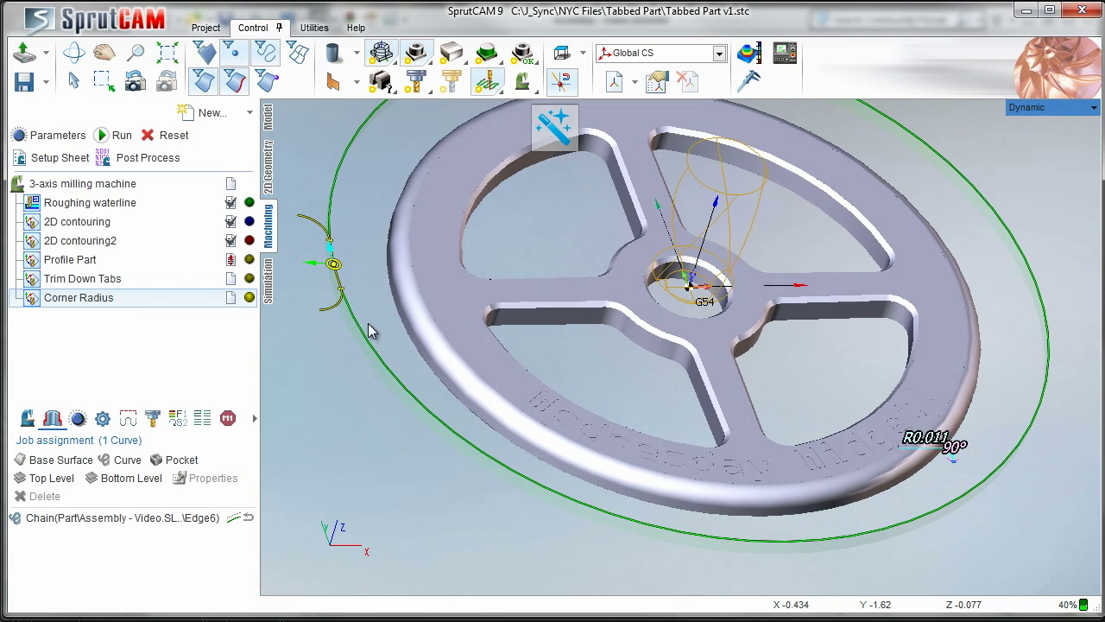
left_click(116, 281)
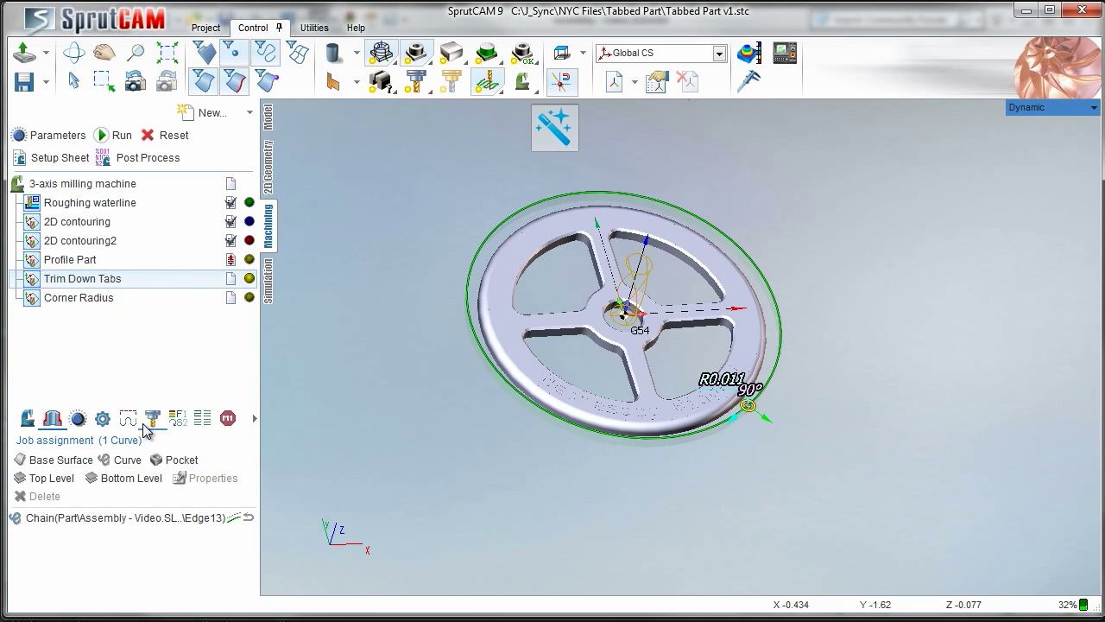
- Disable the fixtures inherited from the previous operation for Trim Down Tabs
left_click(254, 419)
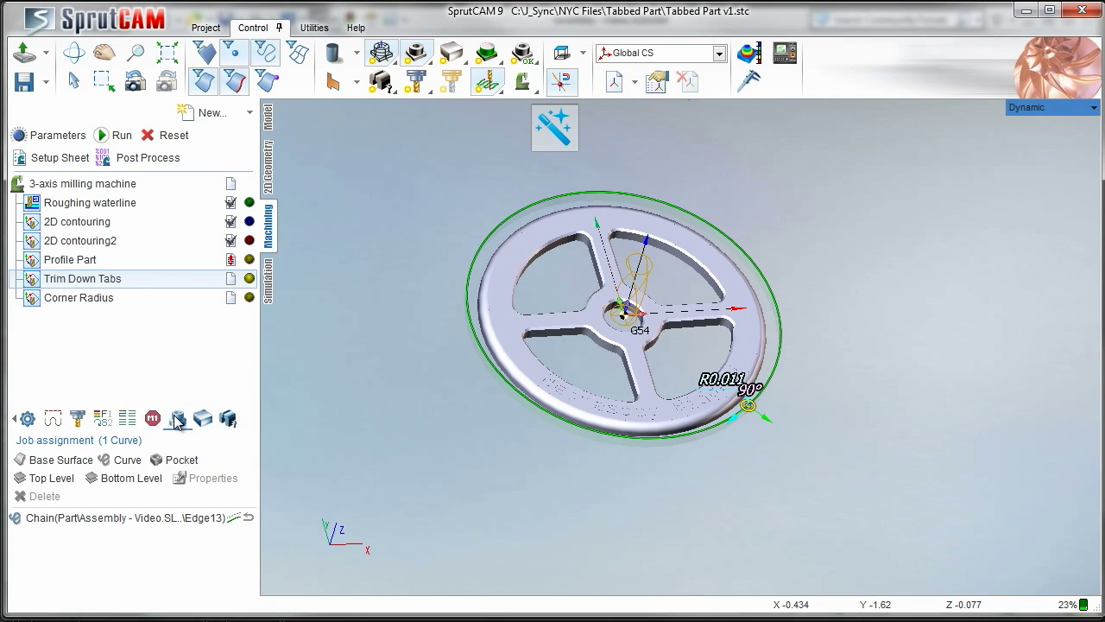
left_click(178, 419)
left_click(201, 420)
left_click(227, 420)
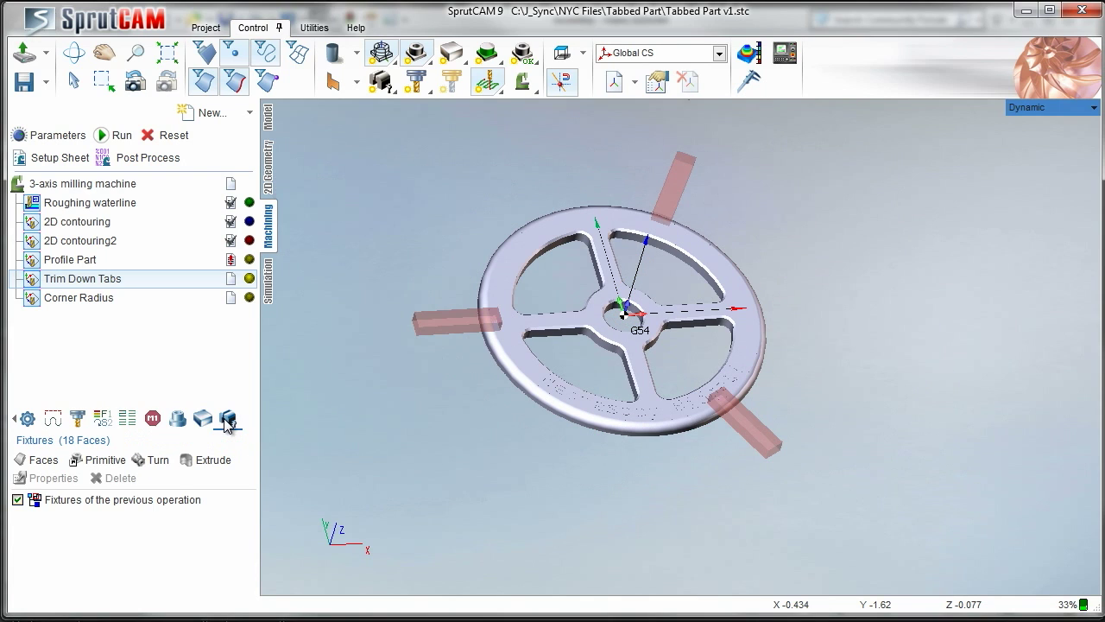
left_click(18, 500)
middle_click_drag(377, 307, 397, 184)
middle_click_drag(373, 308, 400, 352)
scroll(414, 344, "up", 1)
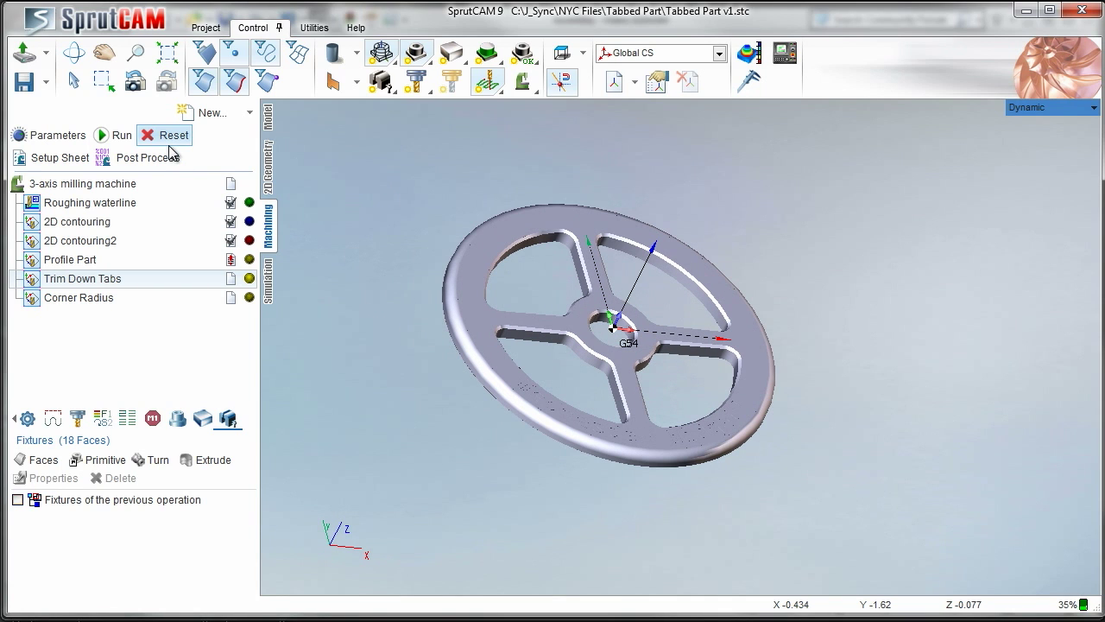
- Try to move the start point of the Trim Down Tabs contour along the wheel's outer edge
left_click(15, 421)
left_click(53, 418)
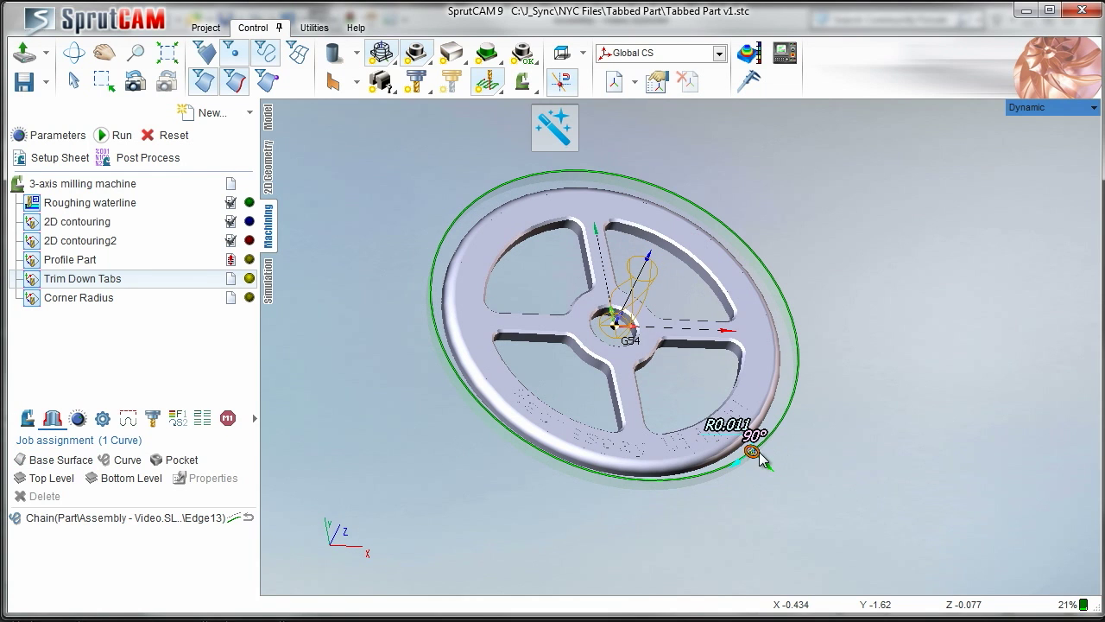
scroll(808, 357, "up", 3)
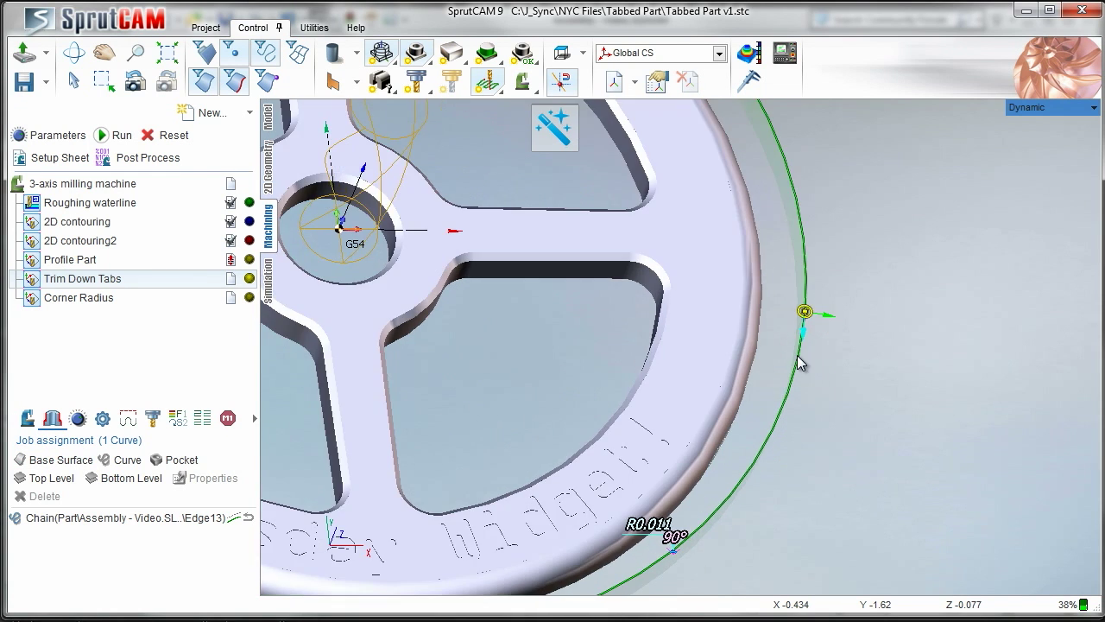
scroll(798, 358, "up", 2)
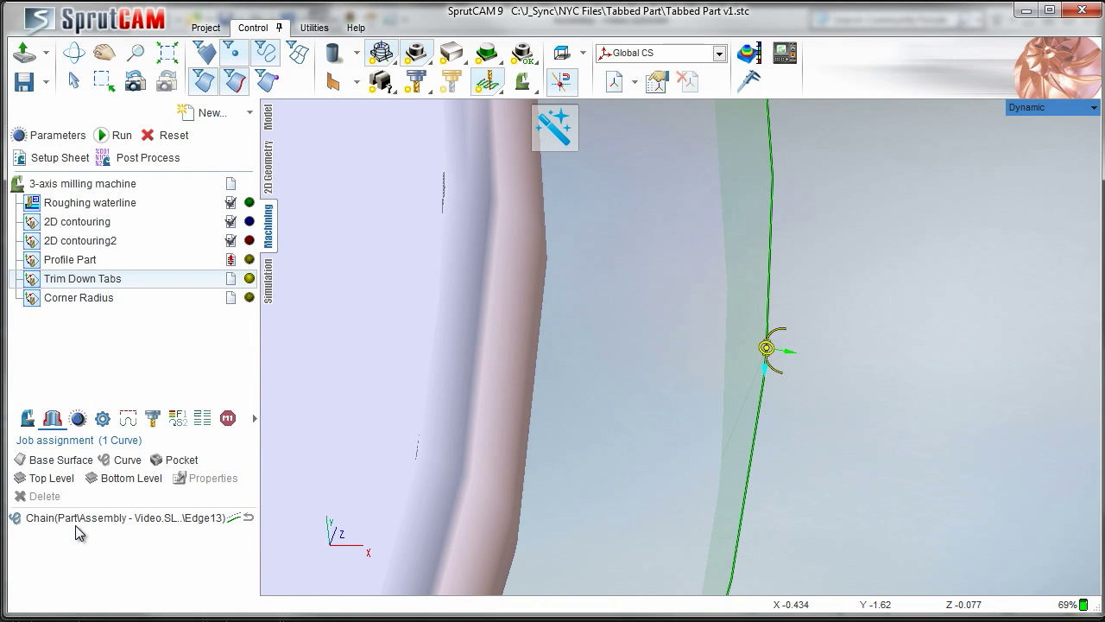
- Delete the Trim Down Tabs contour and reassign the wheel's lower outer edge chain as its curve
left_click(75, 519)
key("Delete")
scroll(544, 553, "down", 5)
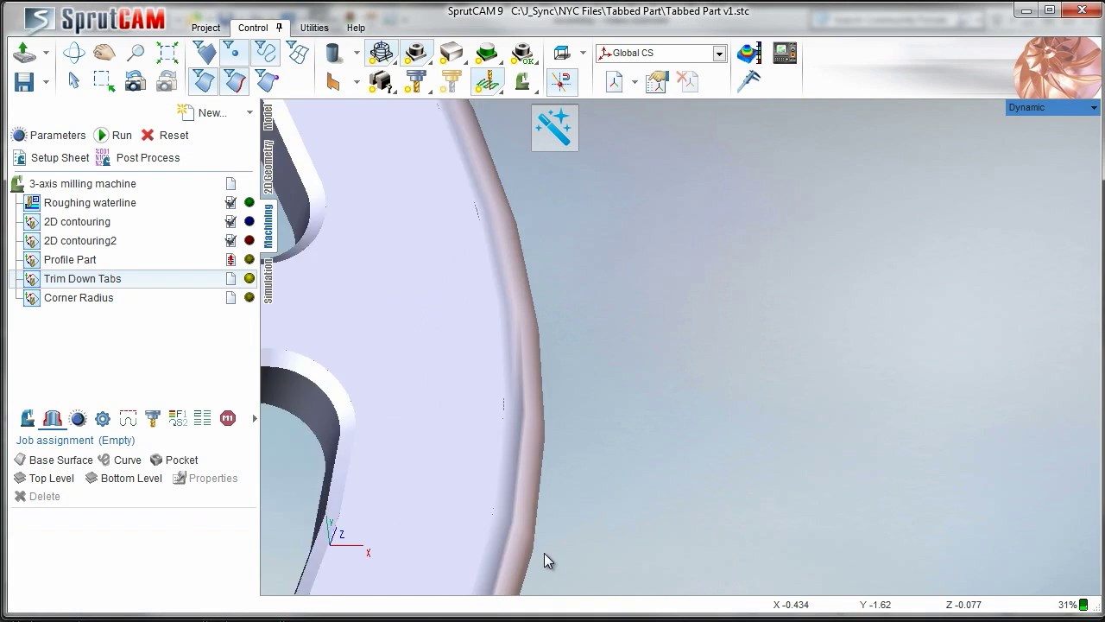
scroll(539, 405, "down", 1)
double_click(475, 468)
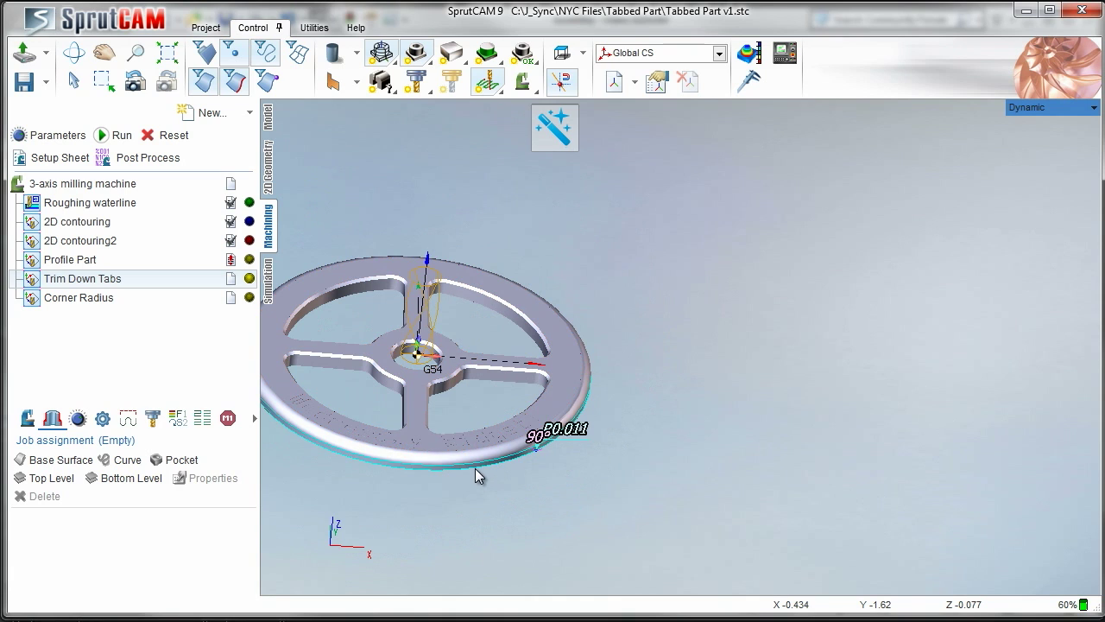
left_click(102, 459)
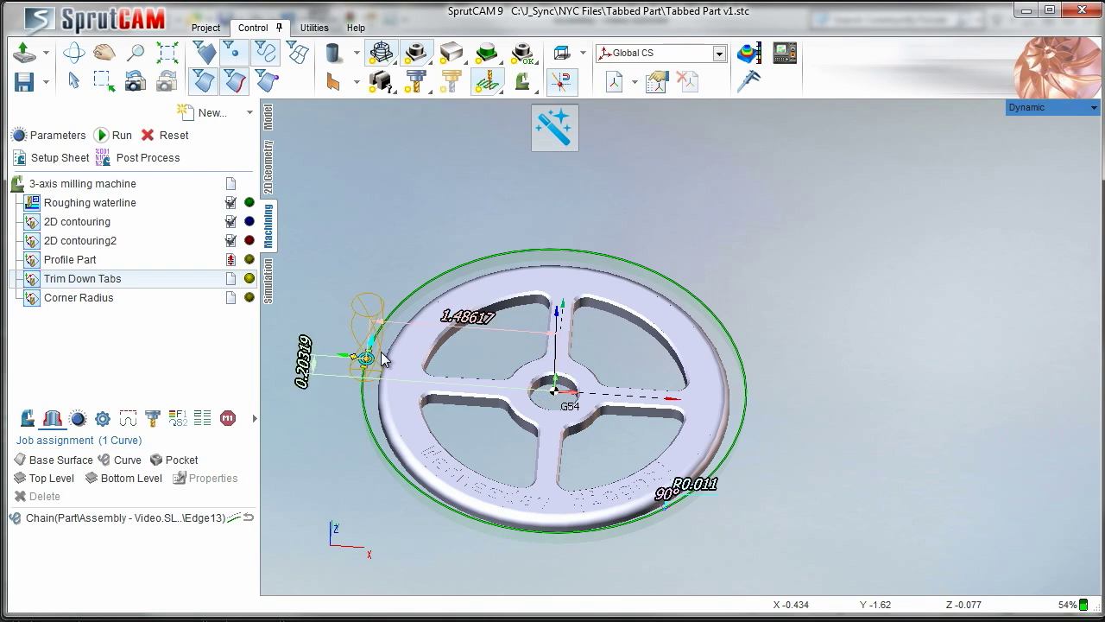
- Shorten the Trim Down Tabs contour to a short arc beside the wheel's left edge, where the left tab sits
scroll(385, 360, "up", 8)
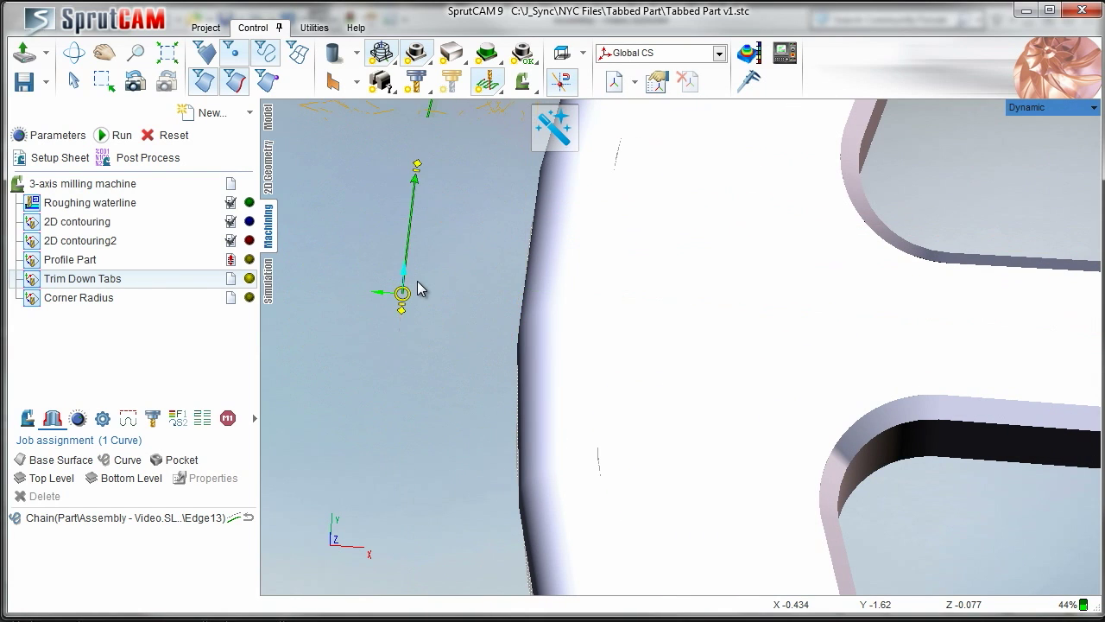
scroll(420, 289, "down", 6)
middle_click_drag(402, 292, 398, 272)
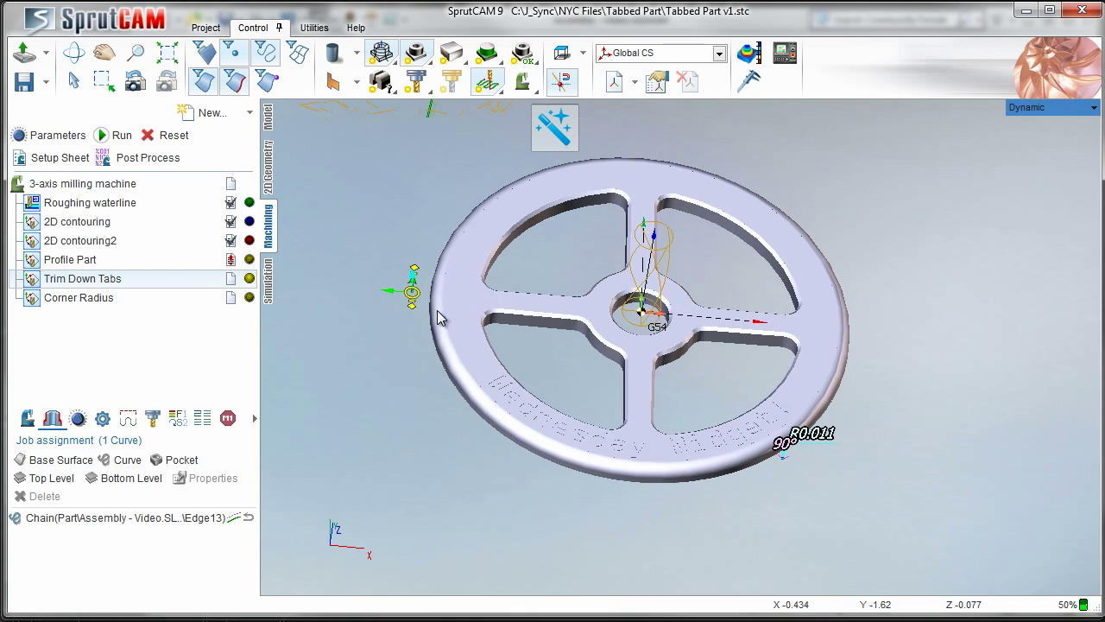
- Show the Fixtures folder in the full model so the tab bodies are displayed in the machining view
left_click(268, 115)
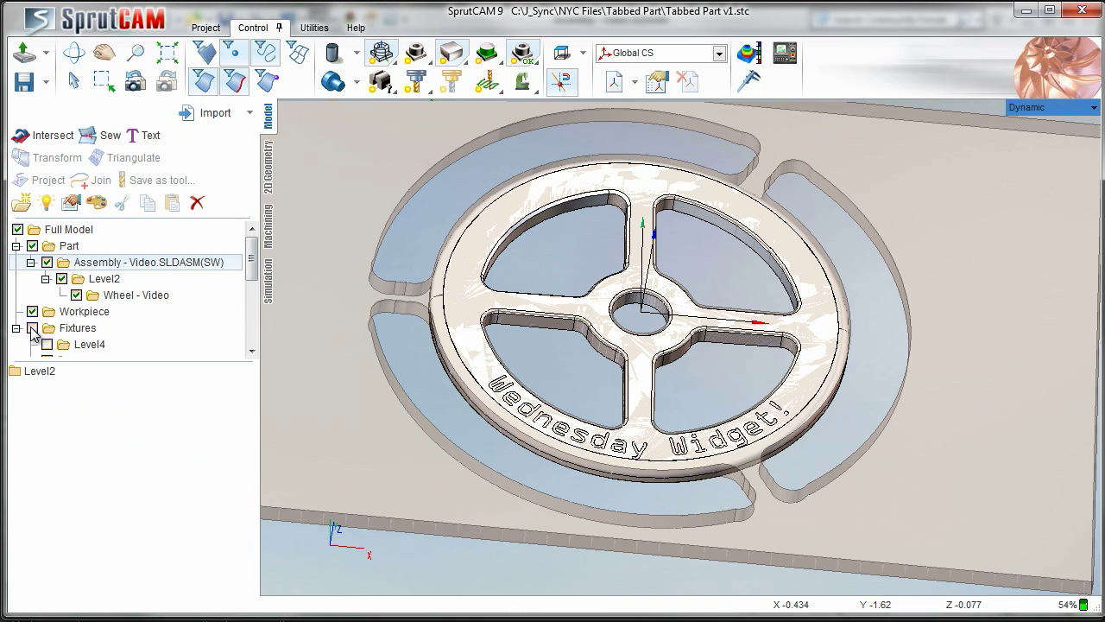
left_click(33, 329)
left_click(268, 226)
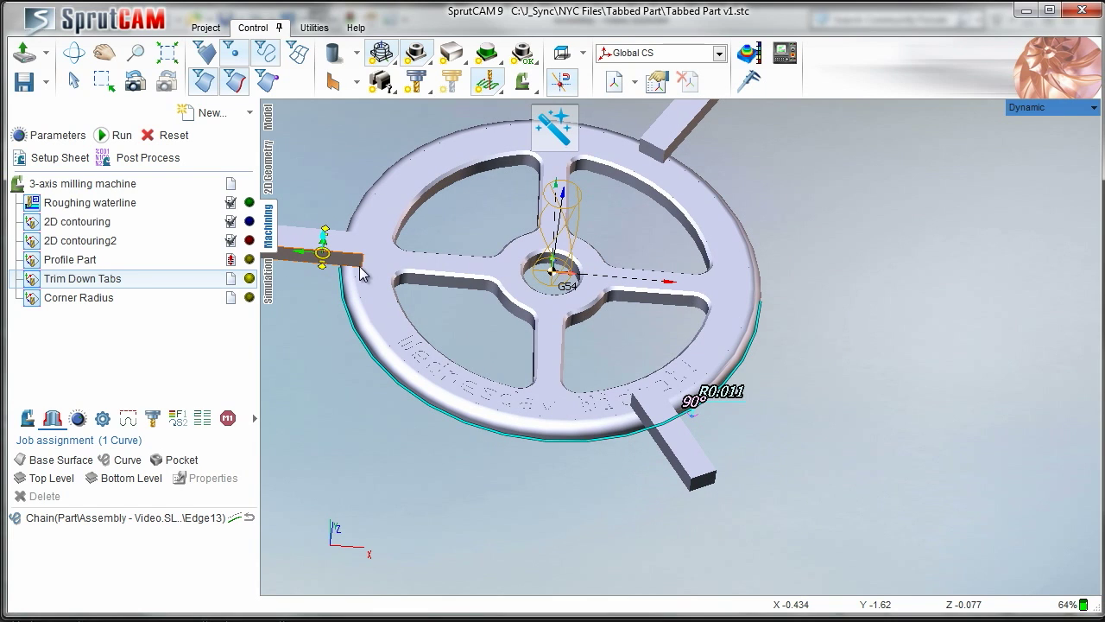
- Add the wheel's lower outer edge as a second curve and shorten it to span the lower-right tab
left_click(126, 461)
left_click_drag(318, 271, 612, 440)
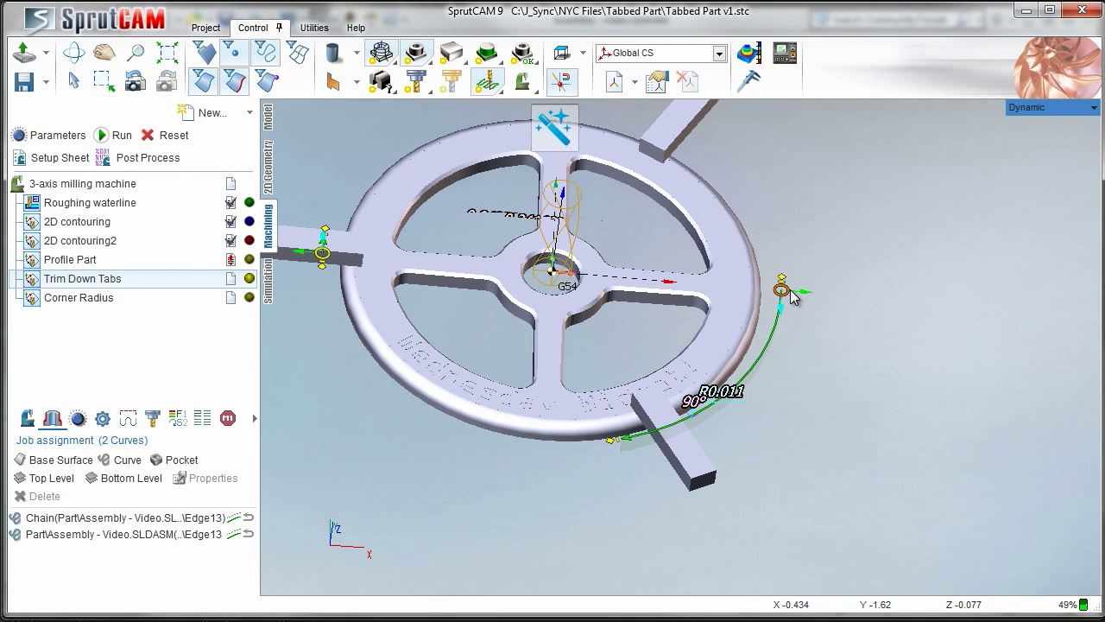
left_click_drag(791, 291, 709, 412)
- Add the wheel's upper outer edge as a third curve for Trim Down Tabs
middle_click_drag(708, 241, 686, 245)
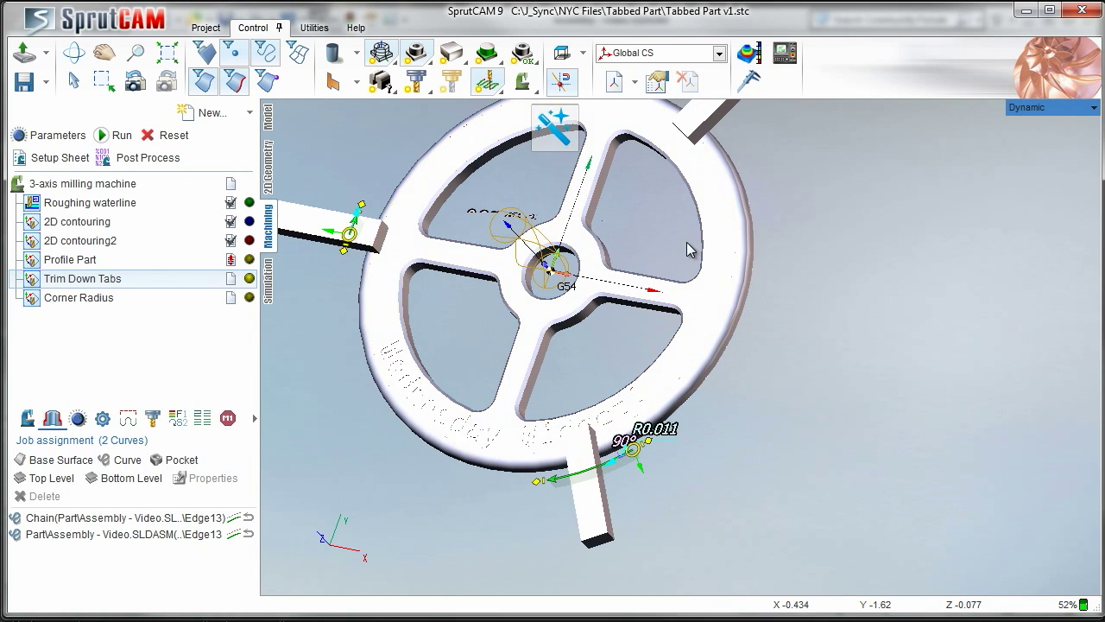
middle_click_drag(760, 215, 747, 226)
left_click(756, 215)
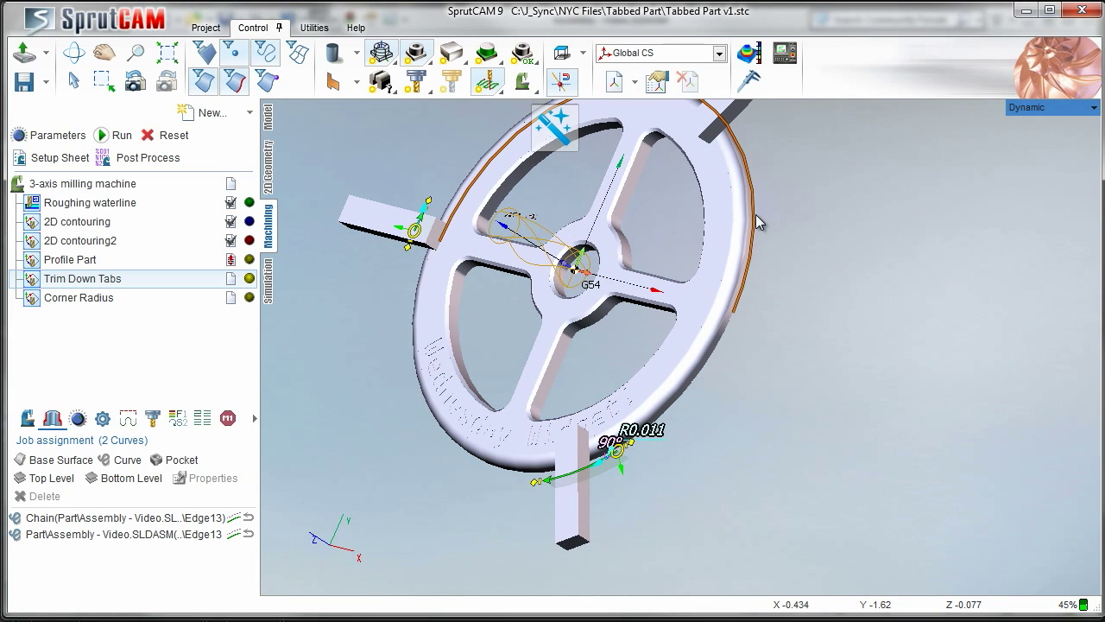
left_click(133, 463)
- Extend the left contour's start below the left tab and move the upper contour's start clear above that tab
middle_click_drag(385, 232, 392, 345)
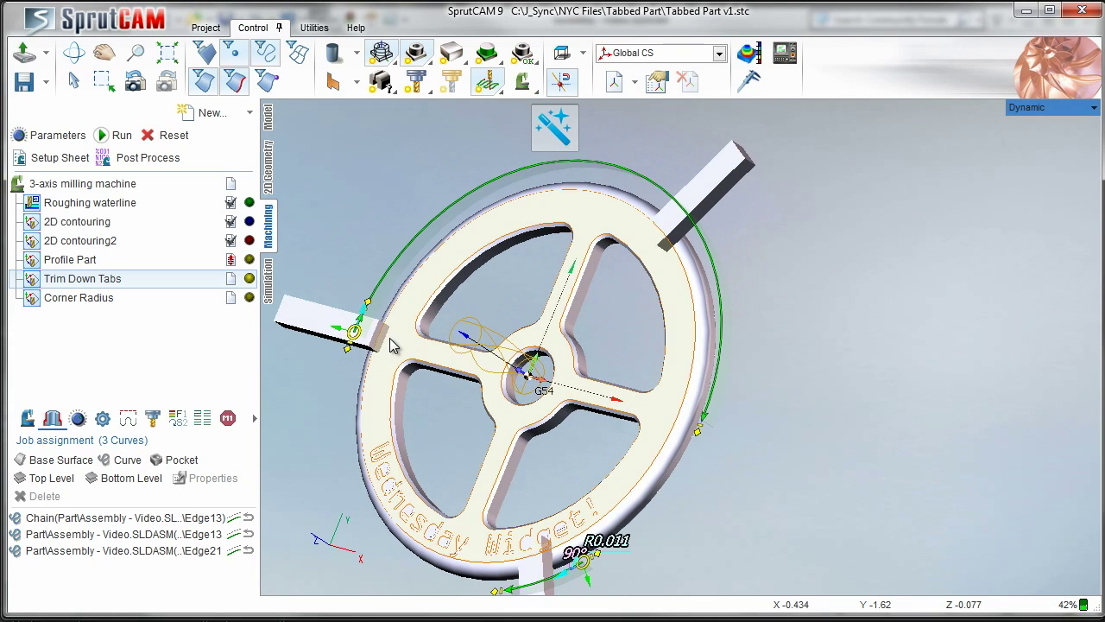
left_click_drag(353, 334, 414, 393)
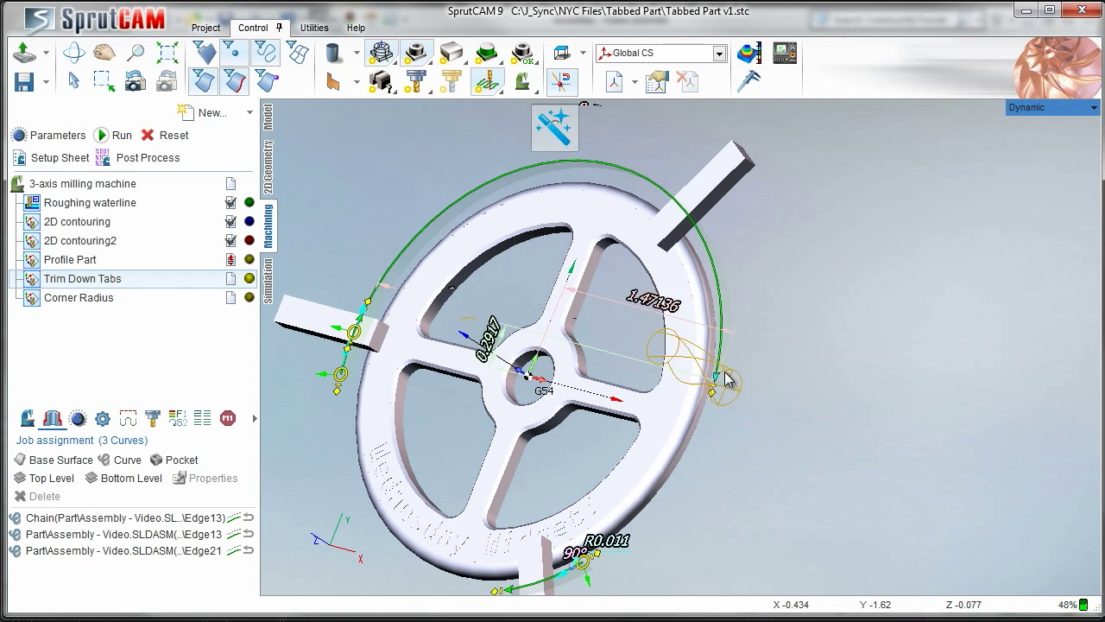
scroll(311, 341, "up", 5)
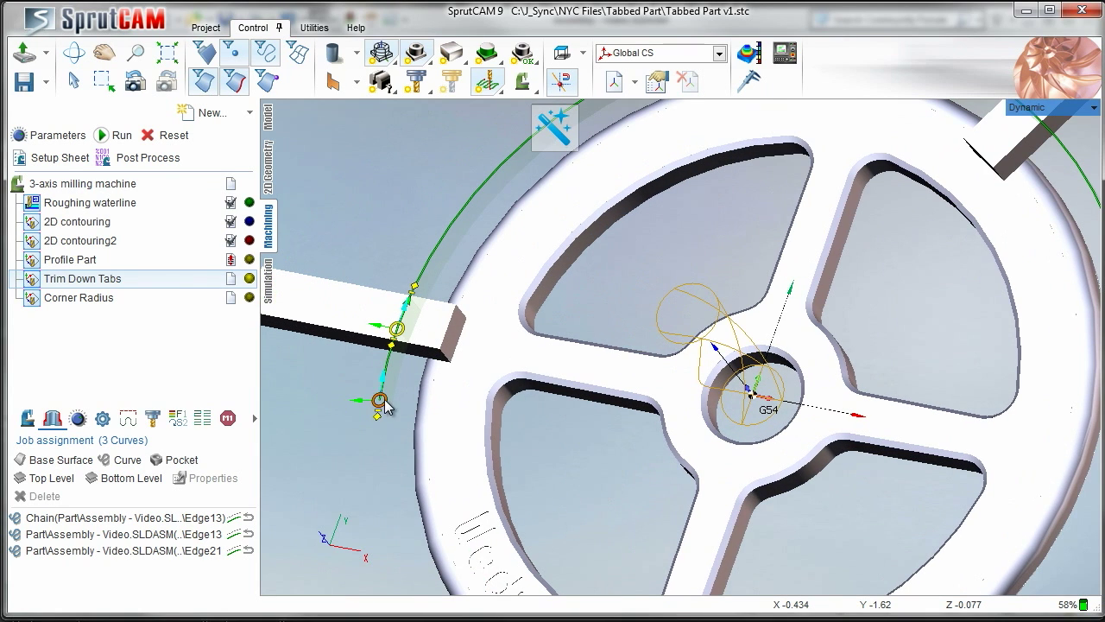
left_click_drag(388, 401, 378, 466)
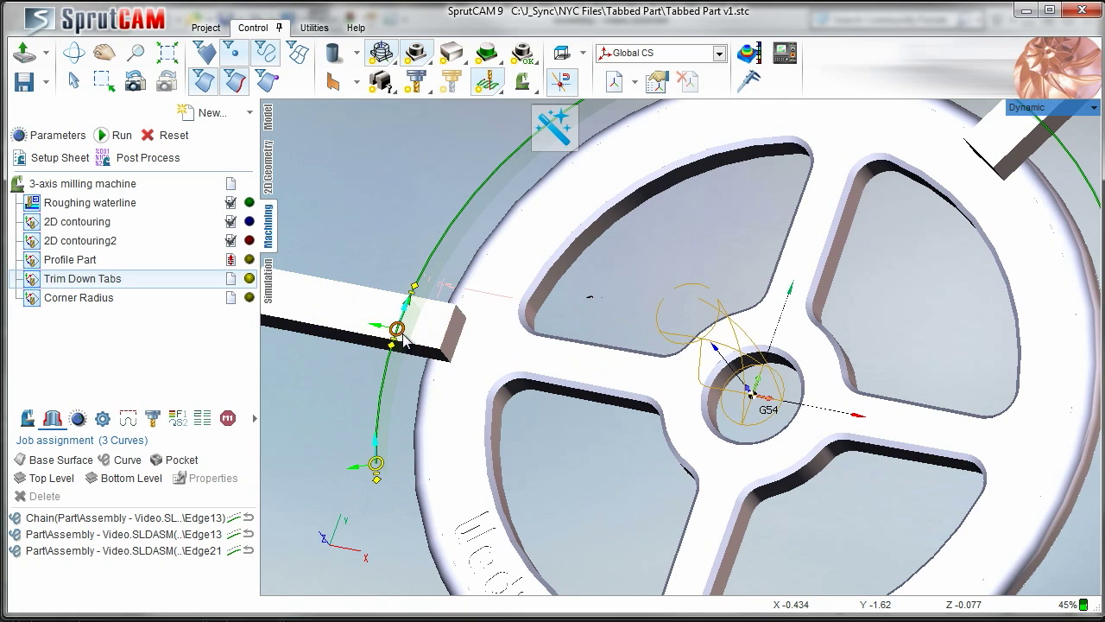
left_click_drag(401, 331, 474, 184)
scroll(495, 253, "down", 5)
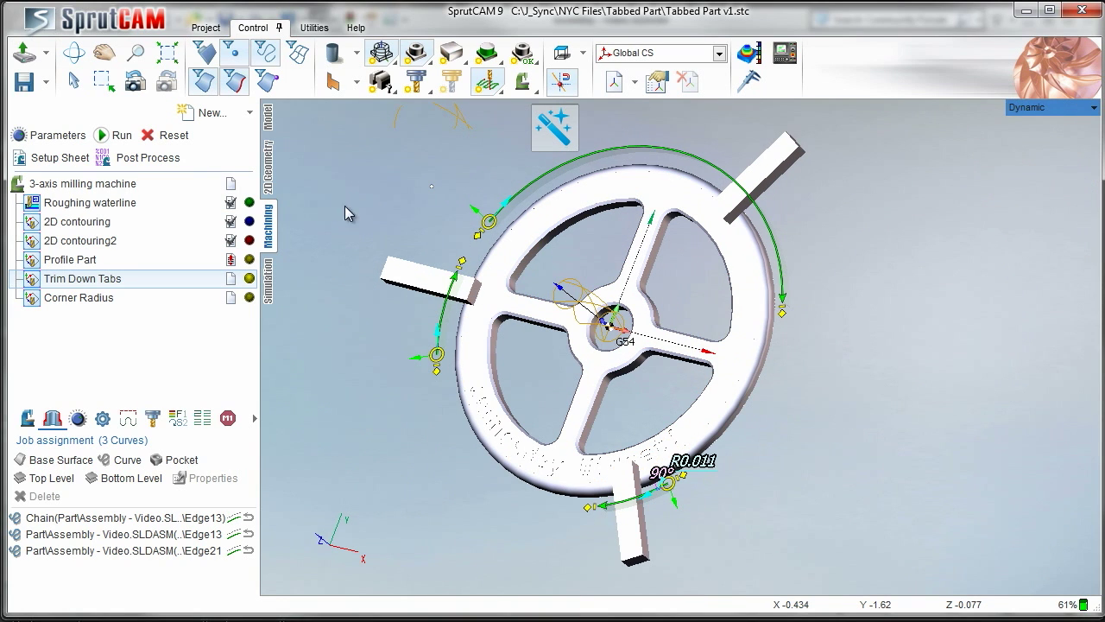
- In the top view, shorten the upper contour from both ends around the upper-right tab and adjust its end lead-out
left_click(563, 53)
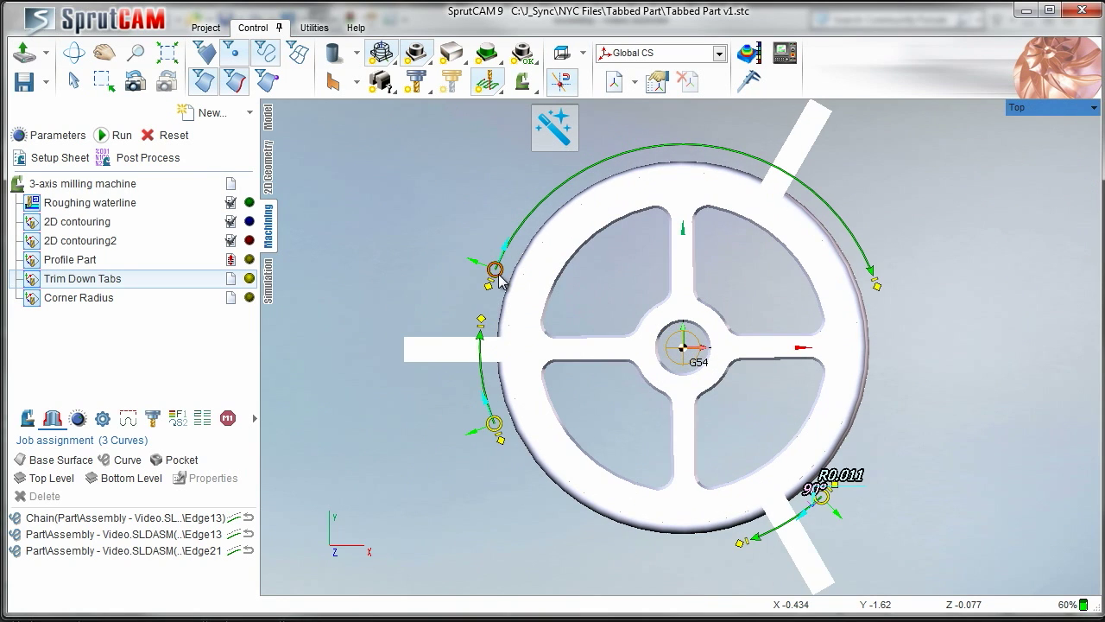
left_click_drag(496, 270, 752, 157)
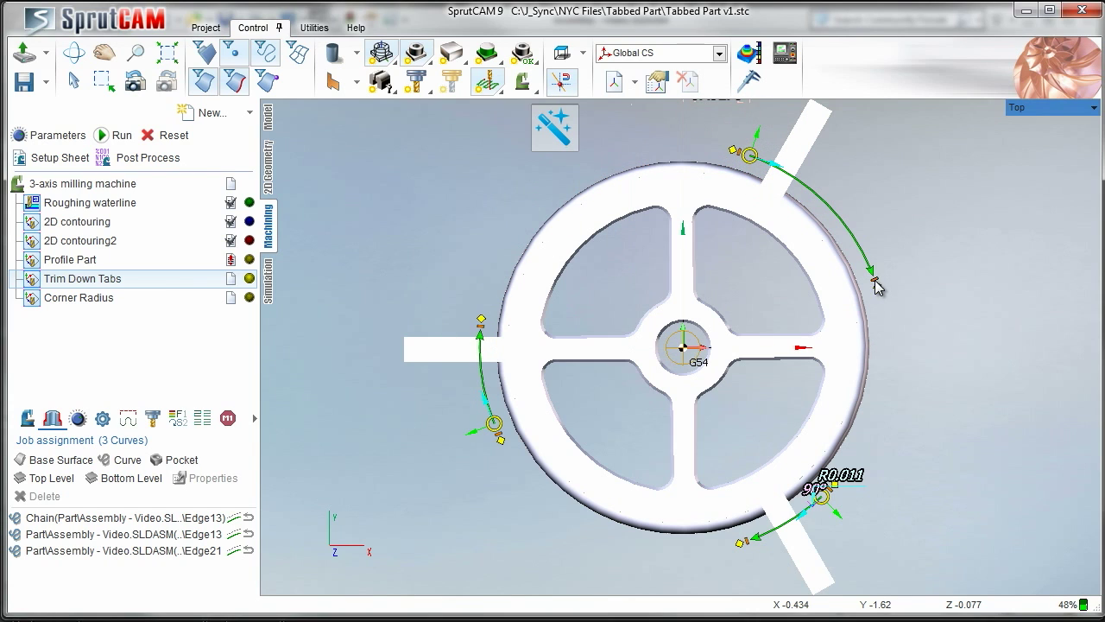
left_click_drag(877, 288, 862, 253)
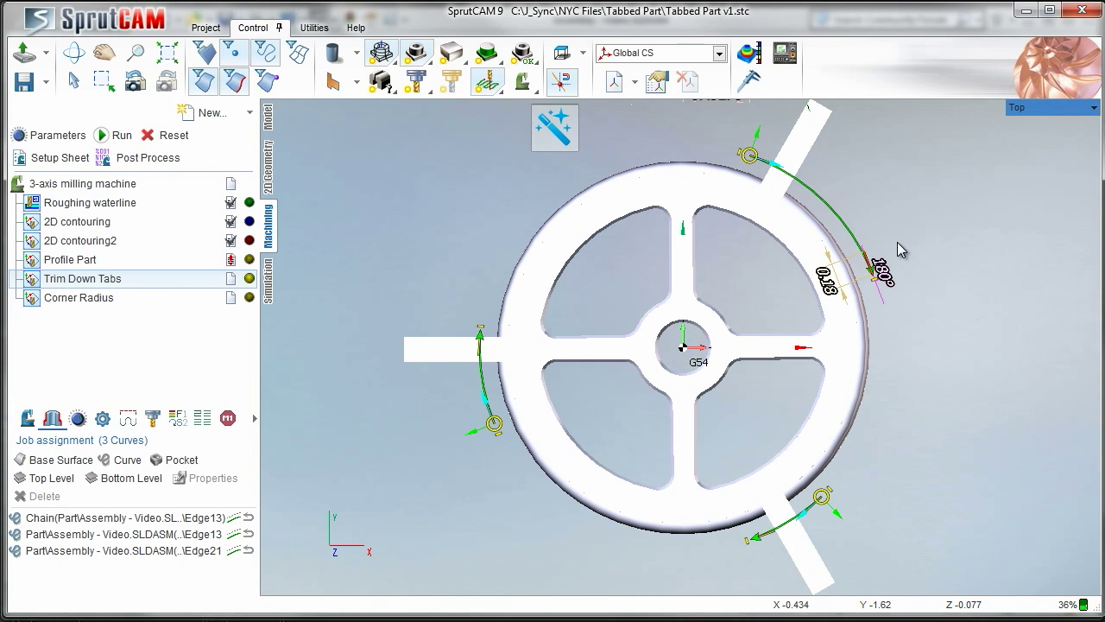
scroll(871, 259, "up", 5)
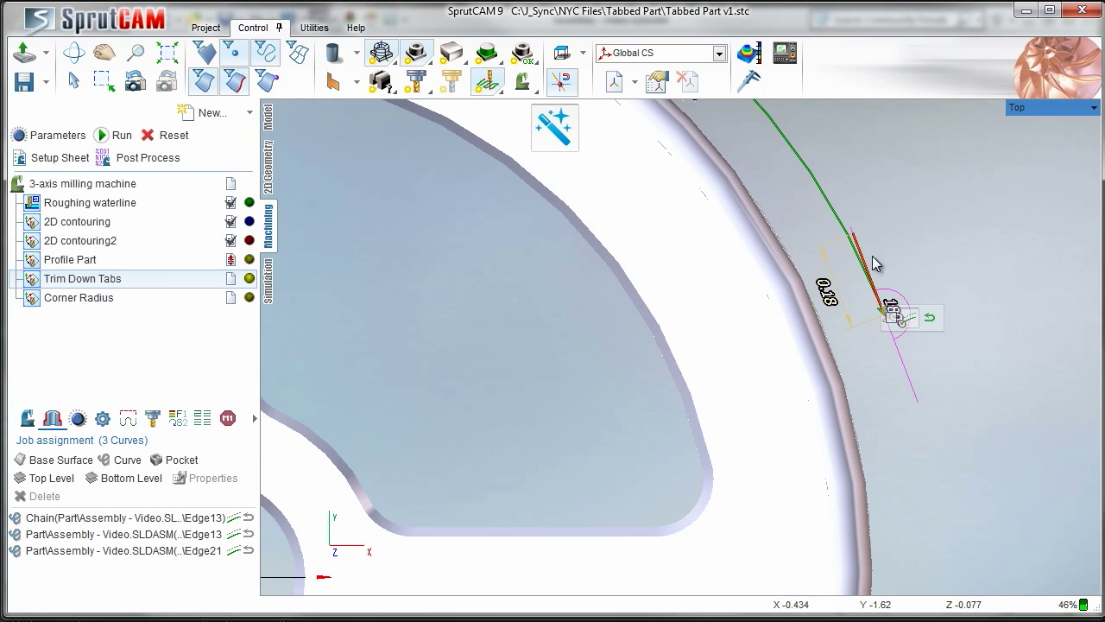
left_click_drag(853, 237, 883, 314)
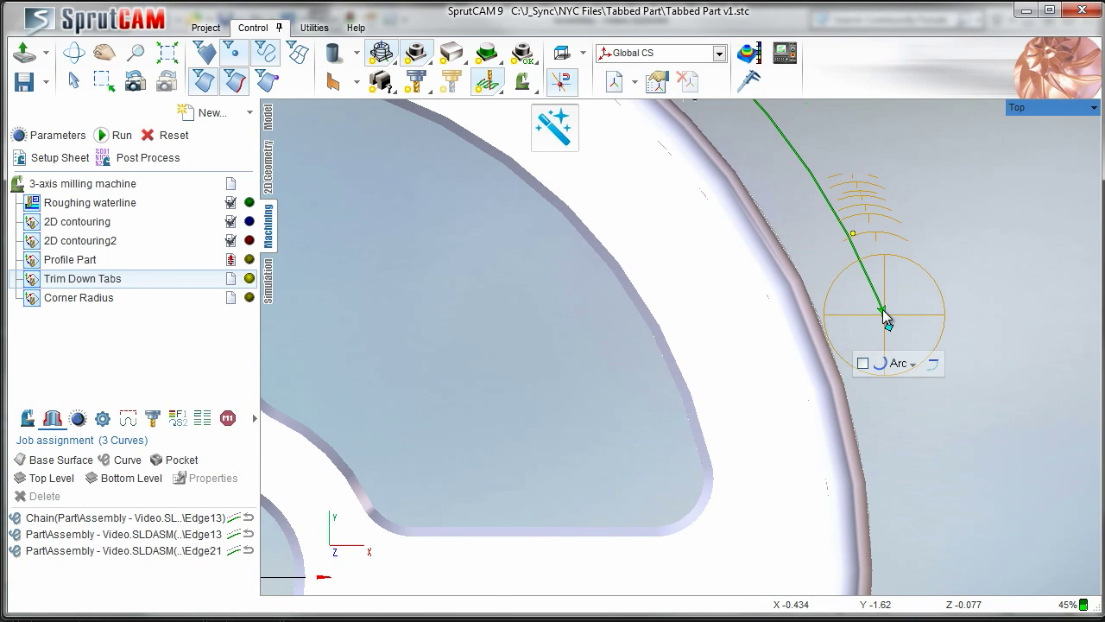
scroll(871, 291, "down", 5)
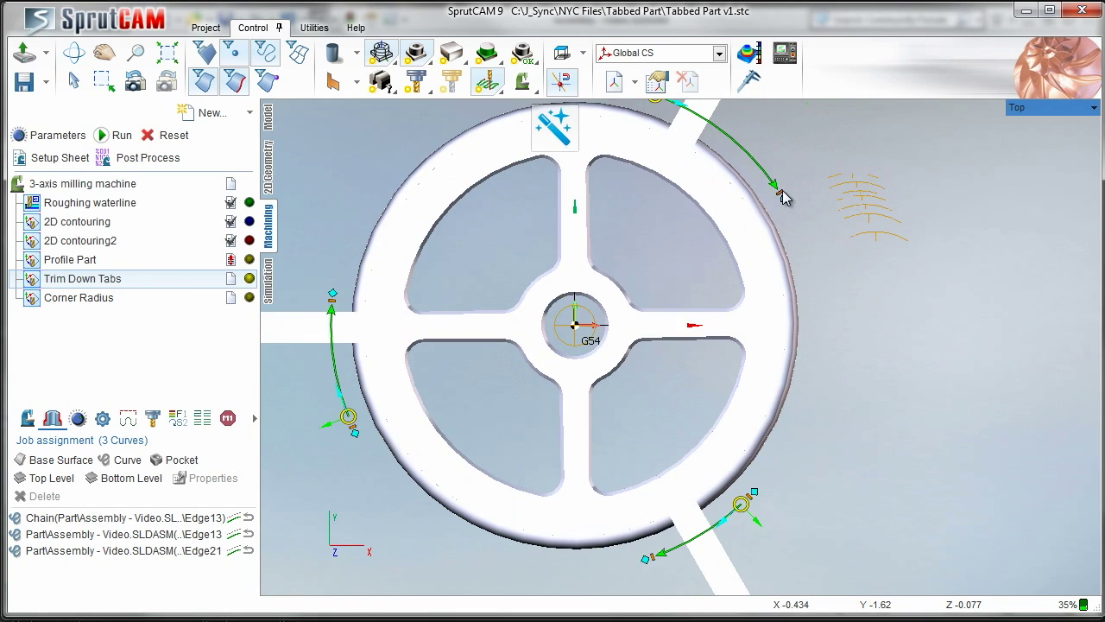
left_click_drag(775, 186, 739, 148)
- Adjust the lower-right tab contour's end lead to 0.07 at 0° and fine-tune its start
middle_click_drag(753, 519, 775, 395)
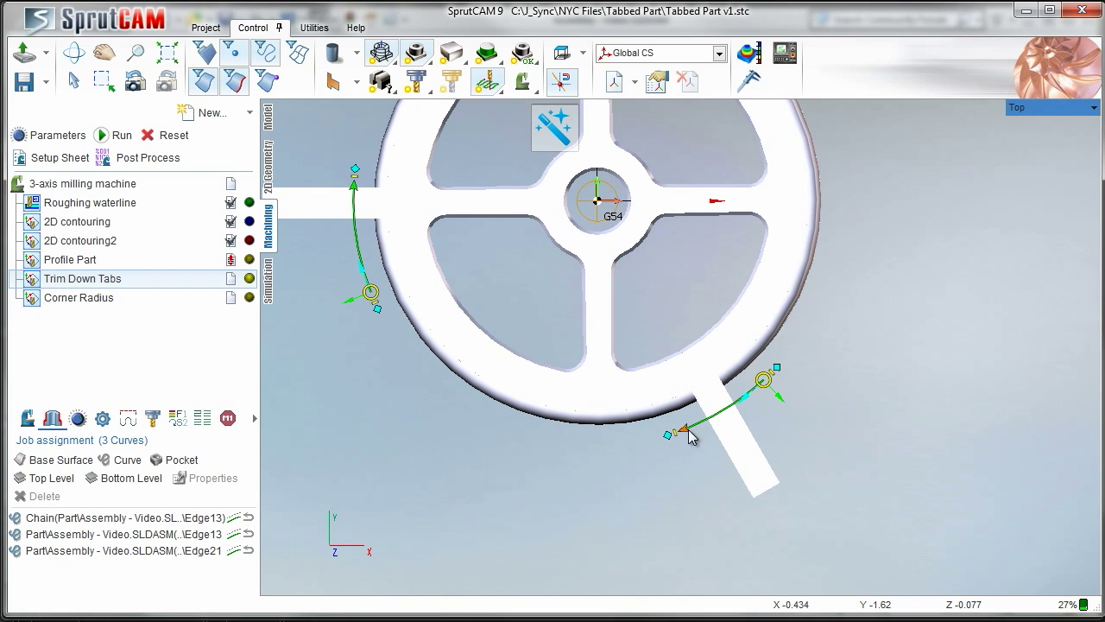
left_click_drag(671, 438, 683, 435)
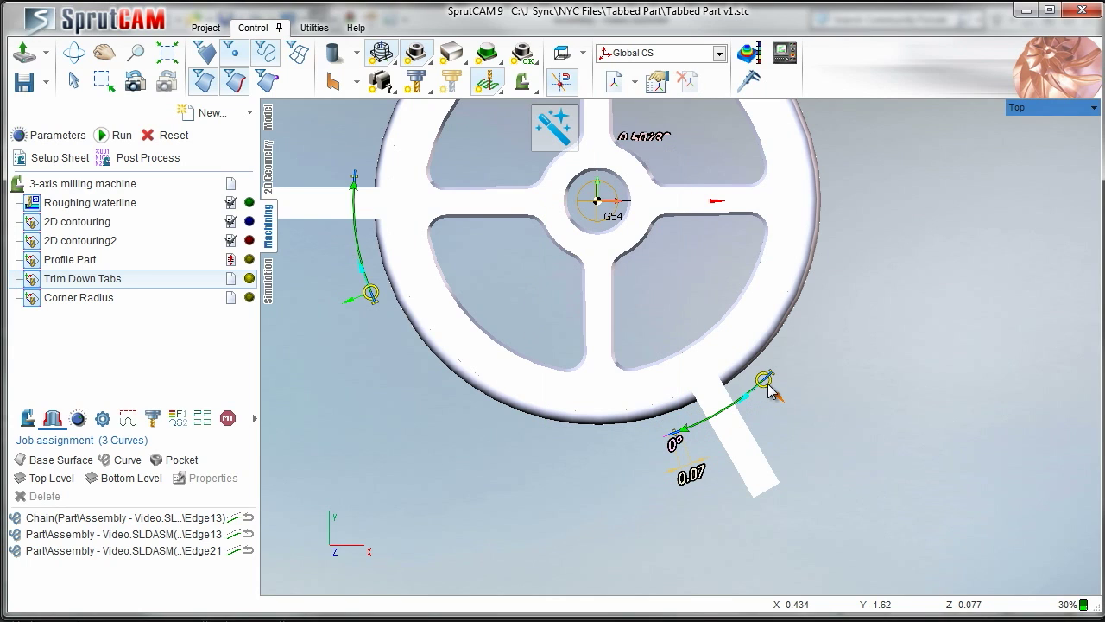
mouse_move(766, 381)
left_mouse_down()
mouse_move(736, 349)
mouse_move(767, 386)
left_mouse_up()
- Shorten the left tab's contour from both ends so it runs just past the tab's two sides
middle_click_drag(355, 187, 440, 259)
left_click_drag(439, 261, 441, 226)
left_click_drag(461, 361, 458, 321)
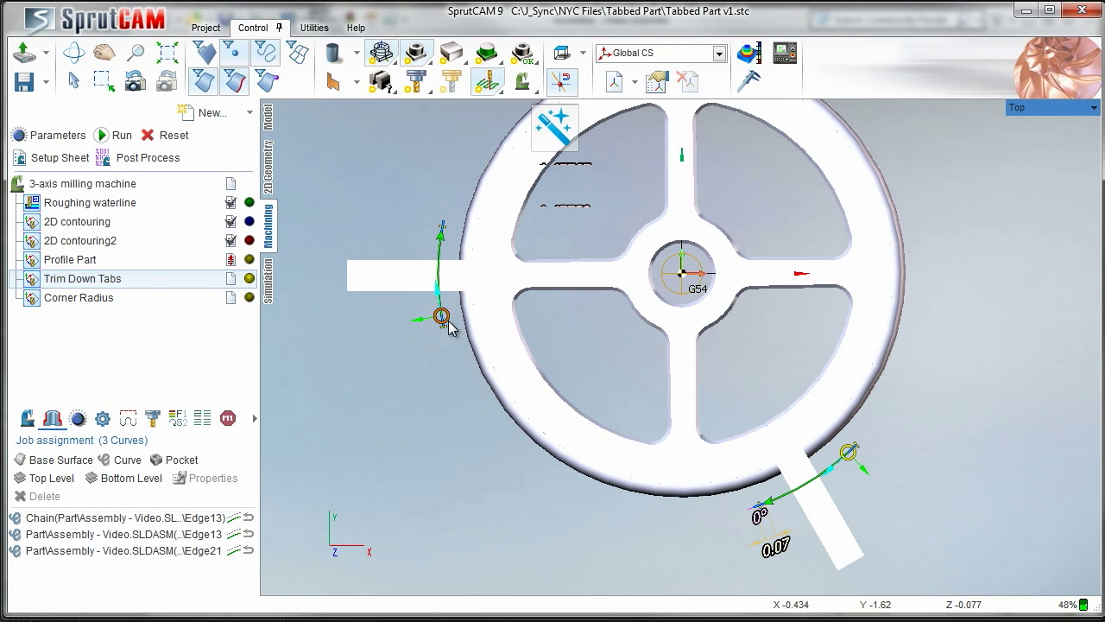
right_click_drag(449, 326, 440, 237)
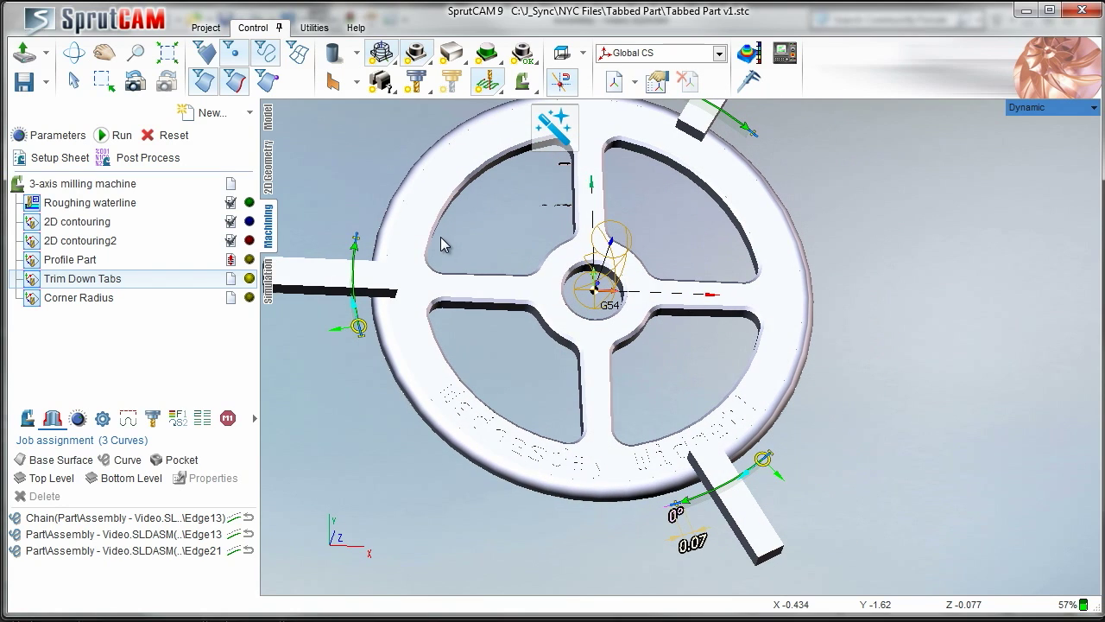
- Review the Trim Down Tabs tool, feeds, levels and strategy parameters, accept them, and calculate the toolpath
double_click(110, 283)
left_click(313, 111)
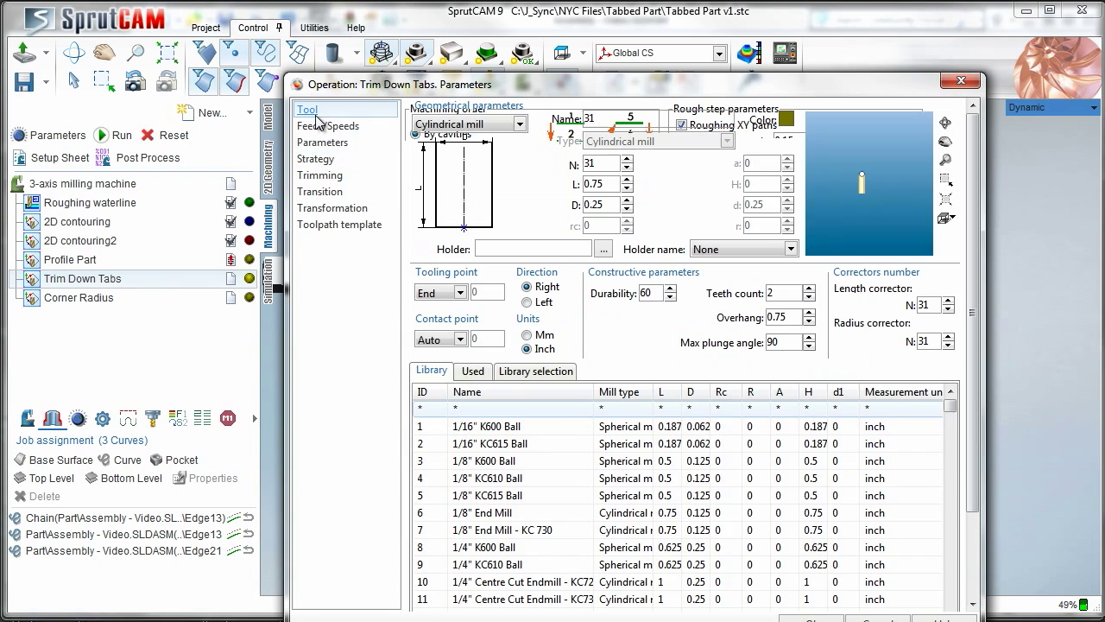
left_click(323, 126)
left_click(322, 142)
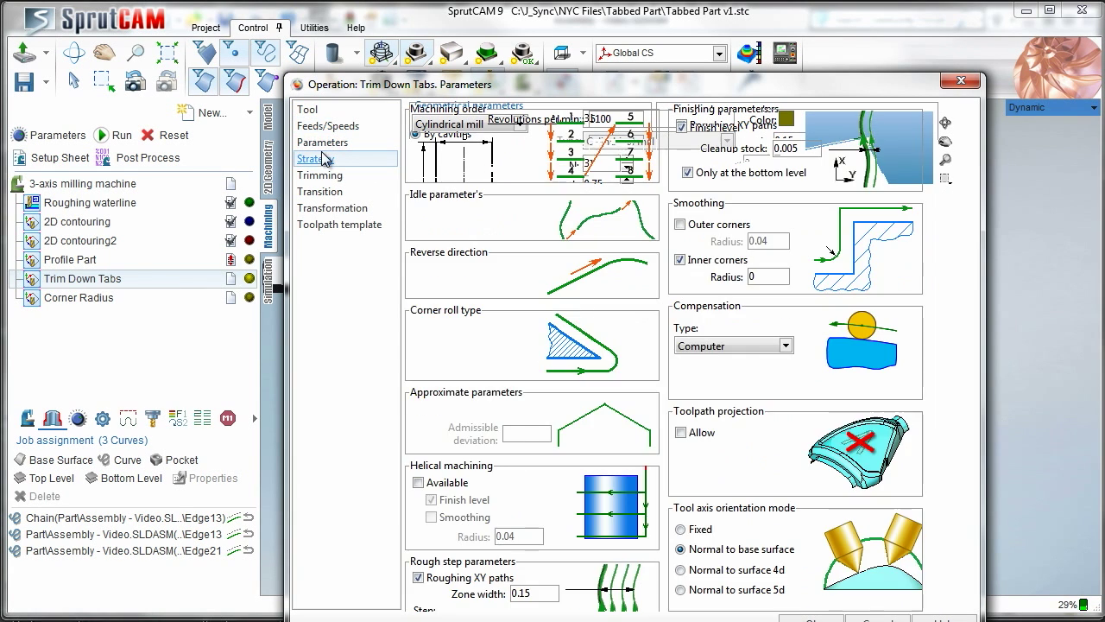
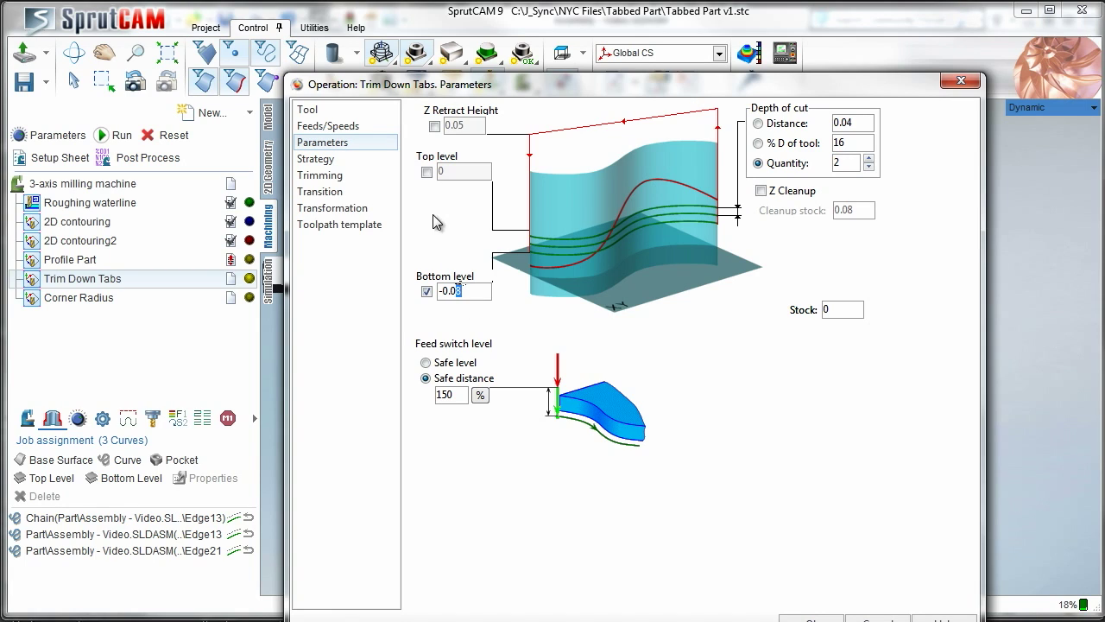
left_click(316, 159)
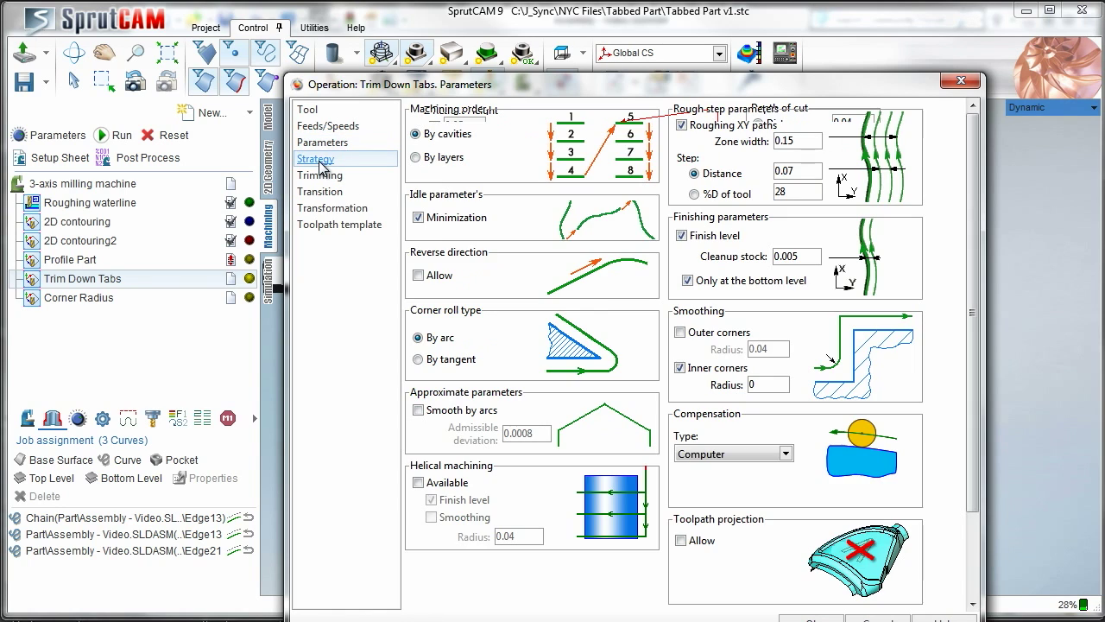
left_click(807, 617)
left_click(115, 136)
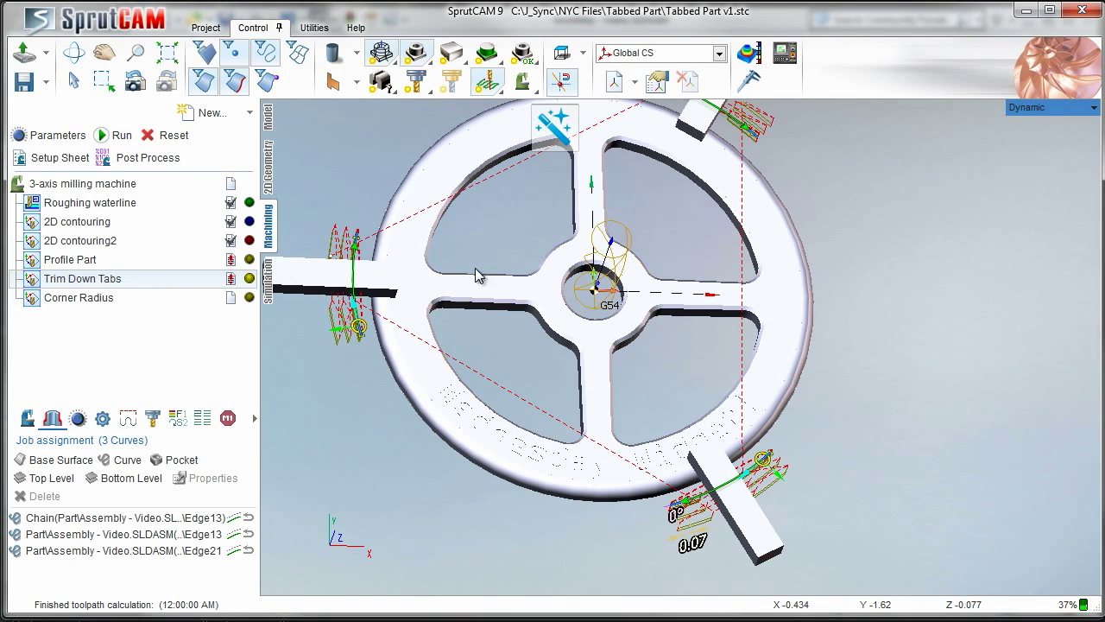
middle_click_drag(476, 269, 463, 231)
- Calculate the toolpath of the Corner Radius operation and inspect it around the tabs
left_click(130, 299)
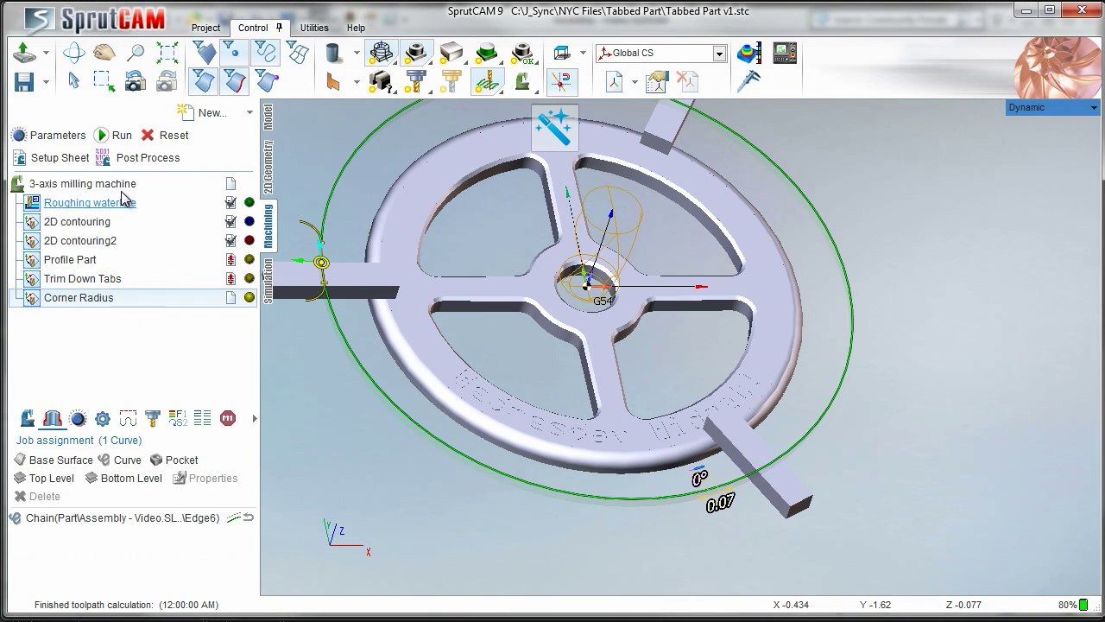
left_click(114, 138)
mouse_move(432, 316)
middle_mouse_down()
mouse_move(458, 330)
mouse_move(418, 323)
middle_mouse_up()
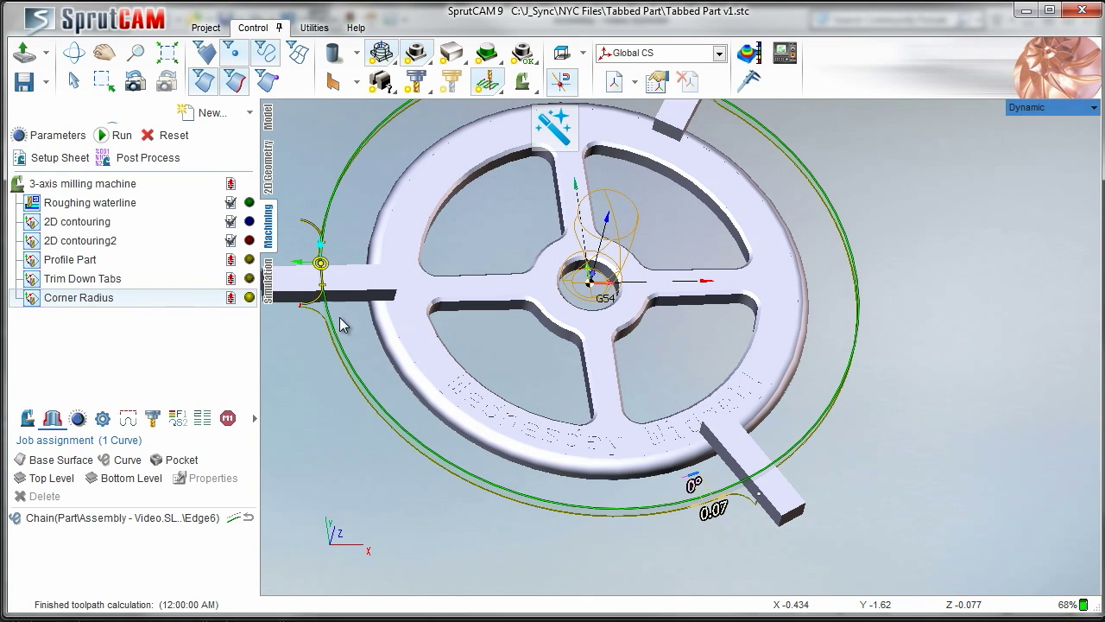
- Disable the fixtures inherited from the previous operation for Corner Radius and run its toolpath calculation again
left_click(255, 421)
left_click(227, 421)
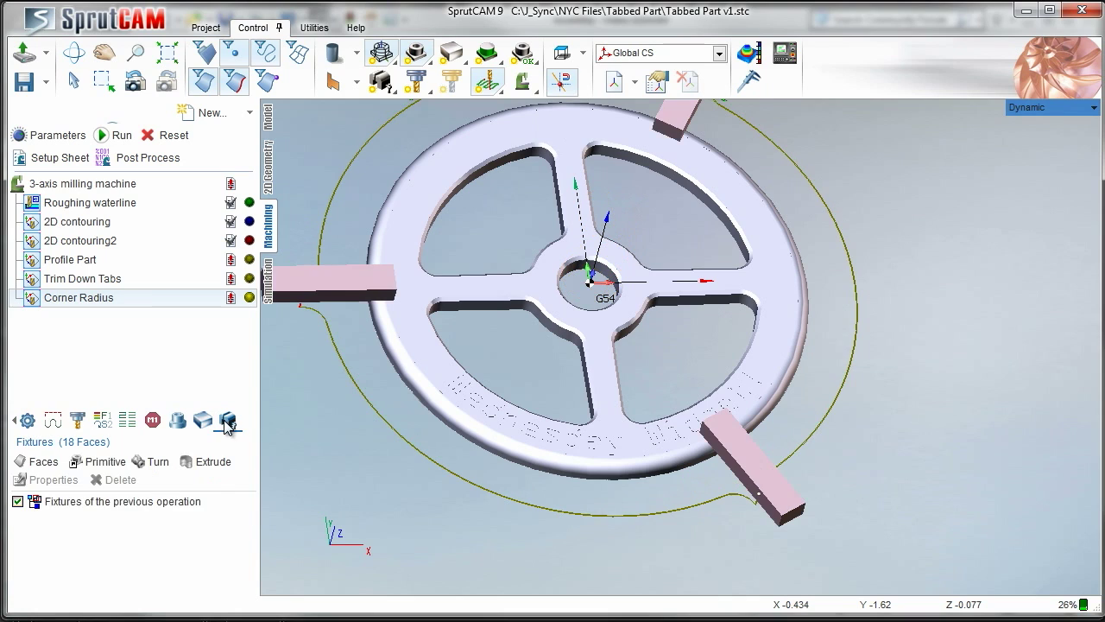
left_click(17, 501)
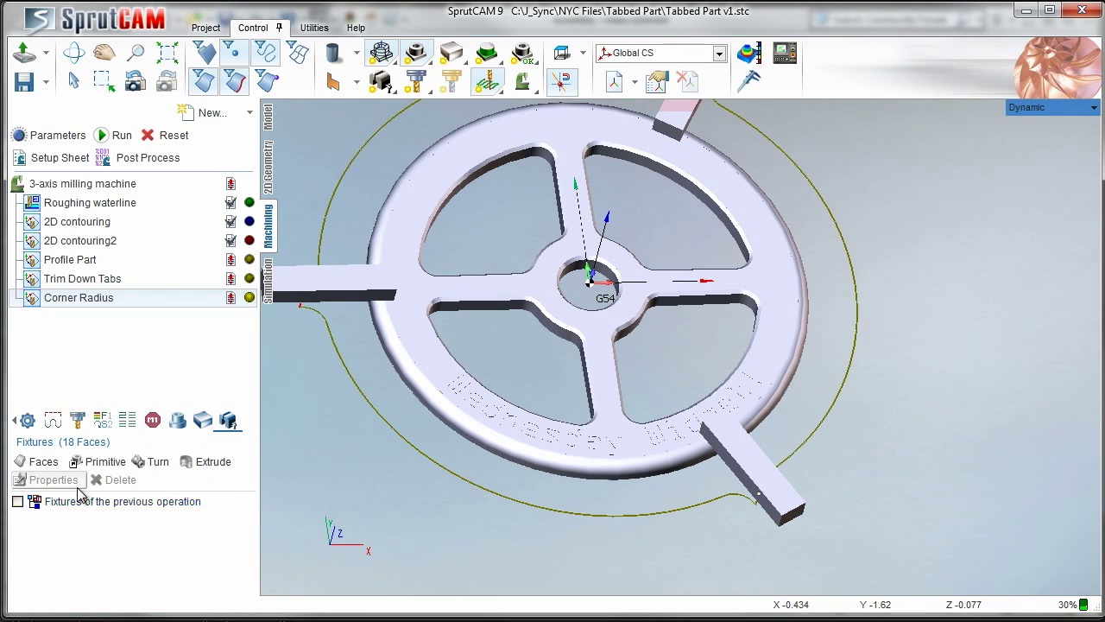
left_click(98, 139)
left_click(119, 136)
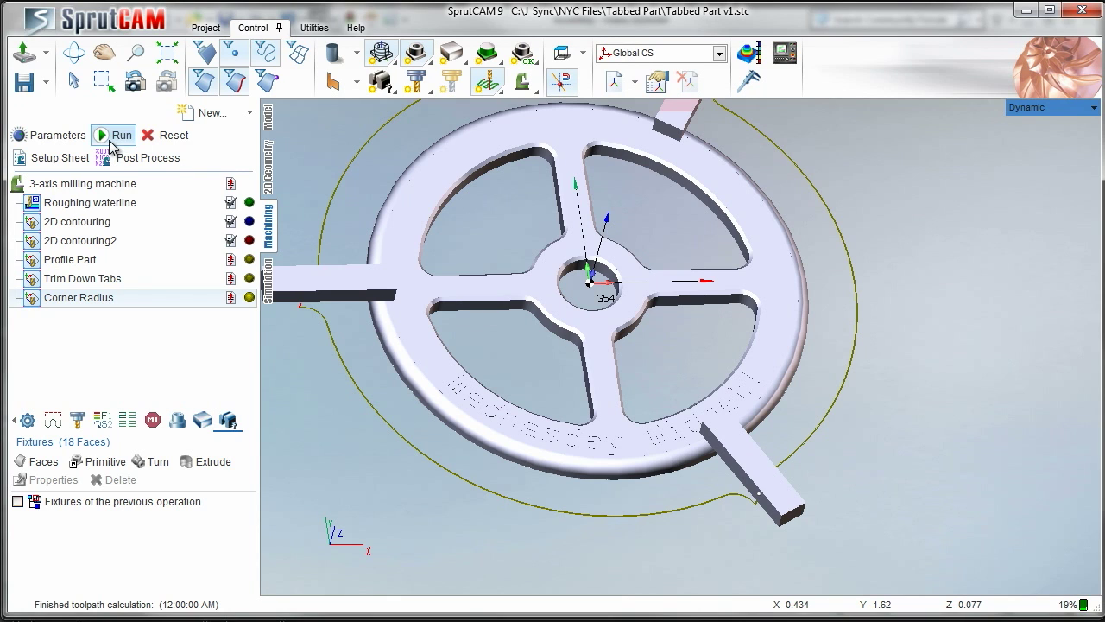
left_click(120, 138)
scroll(436, 302, "down", 3)
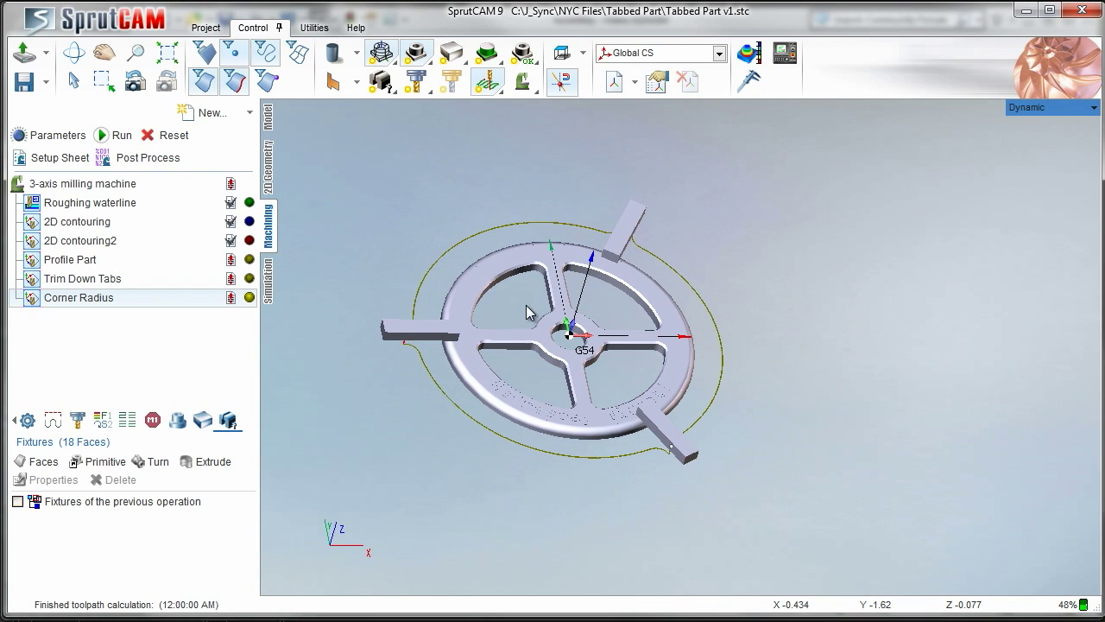
- Reset all operations of the 3-axis milling machine, recalculate them together, and select Profile Part
left_click(222, 184)
left_click(170, 136)
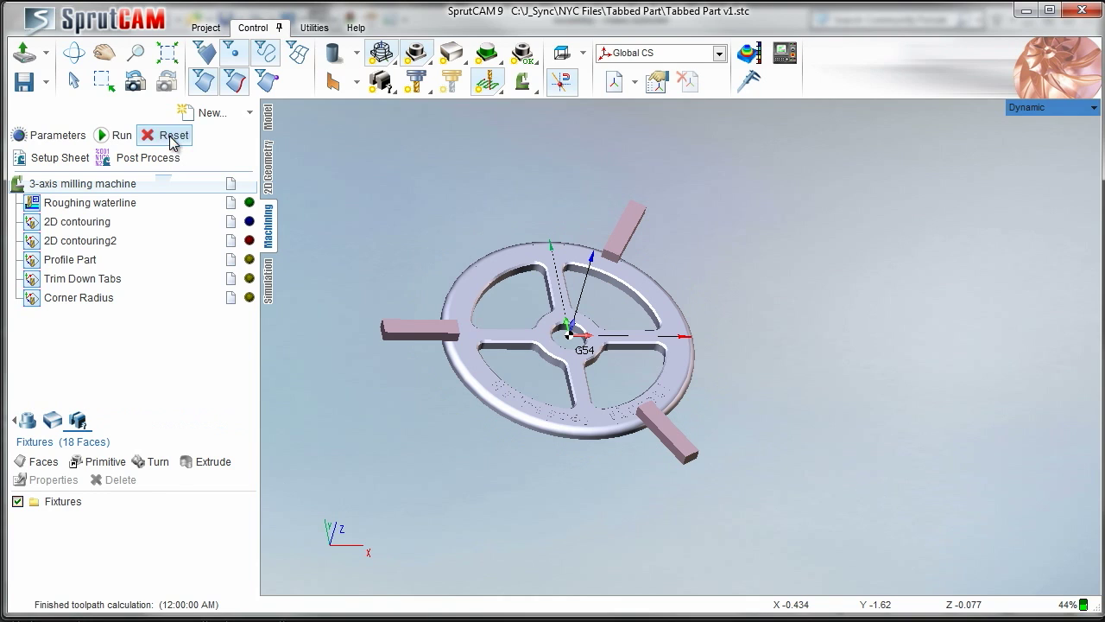
left_click(120, 137)
left_click(95, 261)
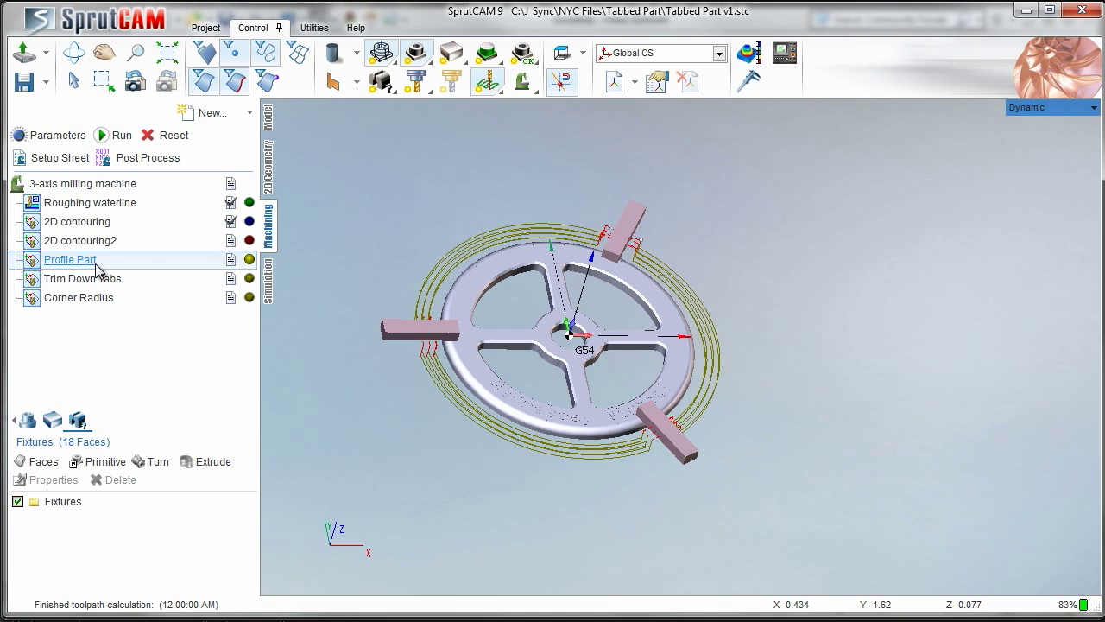
- Compare the calculated Corner Radius and Trim Down Tabs toolpaths around the three tabs of the wheel
left_click(177, 275)
left_click(187, 295)
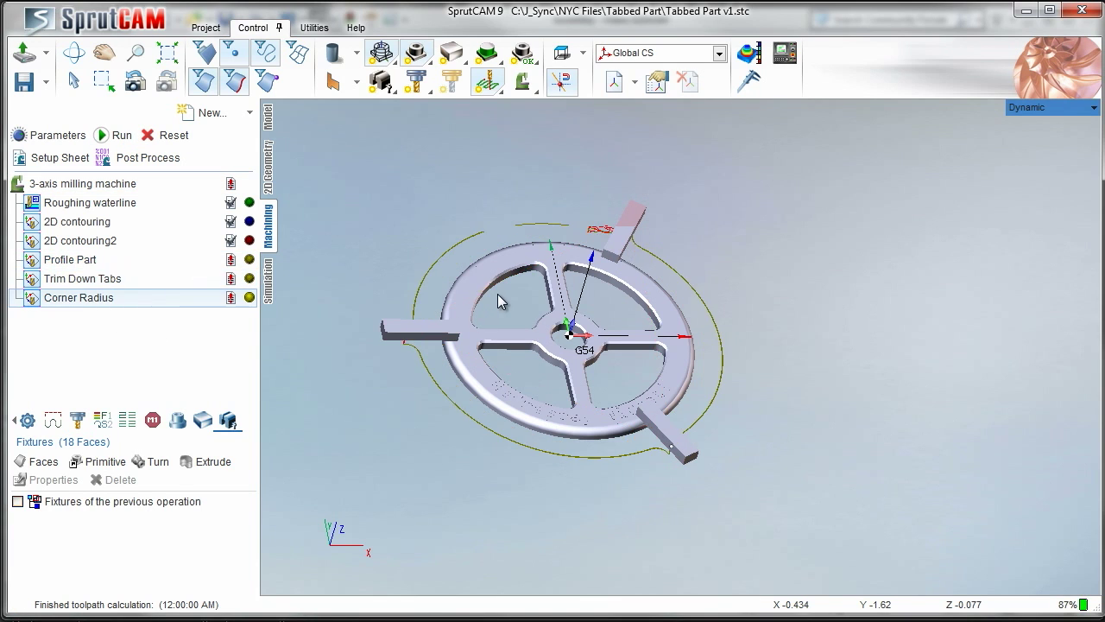
middle_click_drag(497, 293, 479, 312)
scroll(478, 310, "up", 2)
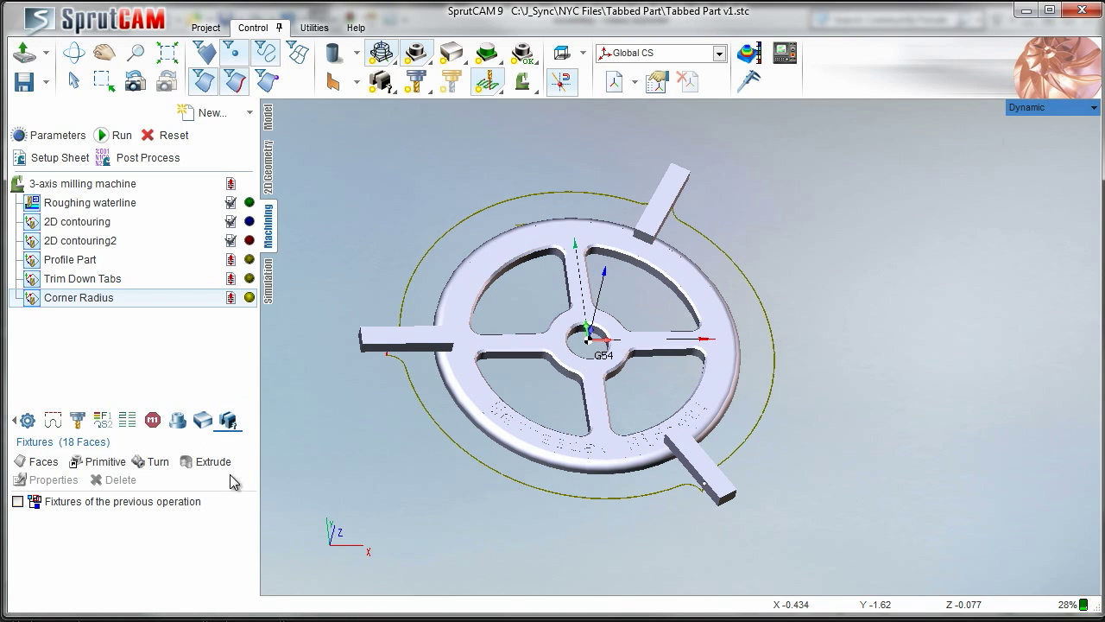
middle_click_drag(826, 555, 846, 558)
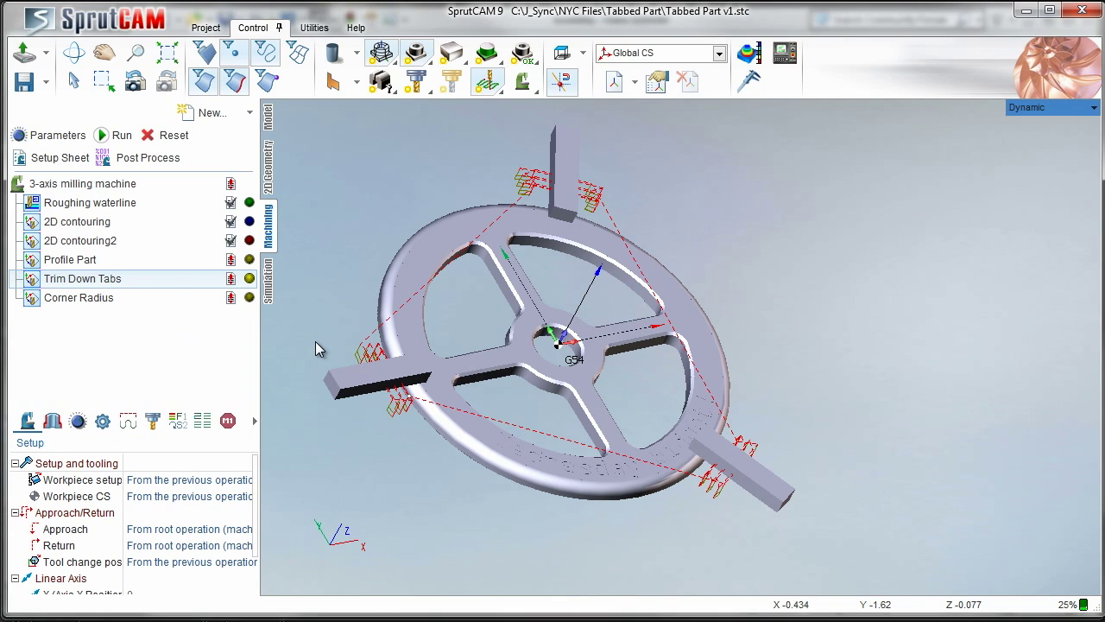
middle_click_drag(415, 392, 420, 410)
- Delete the fixtures inherited from the previous operation in Trim Down Tabs and recalculate its toolpath
left_click(253, 423)
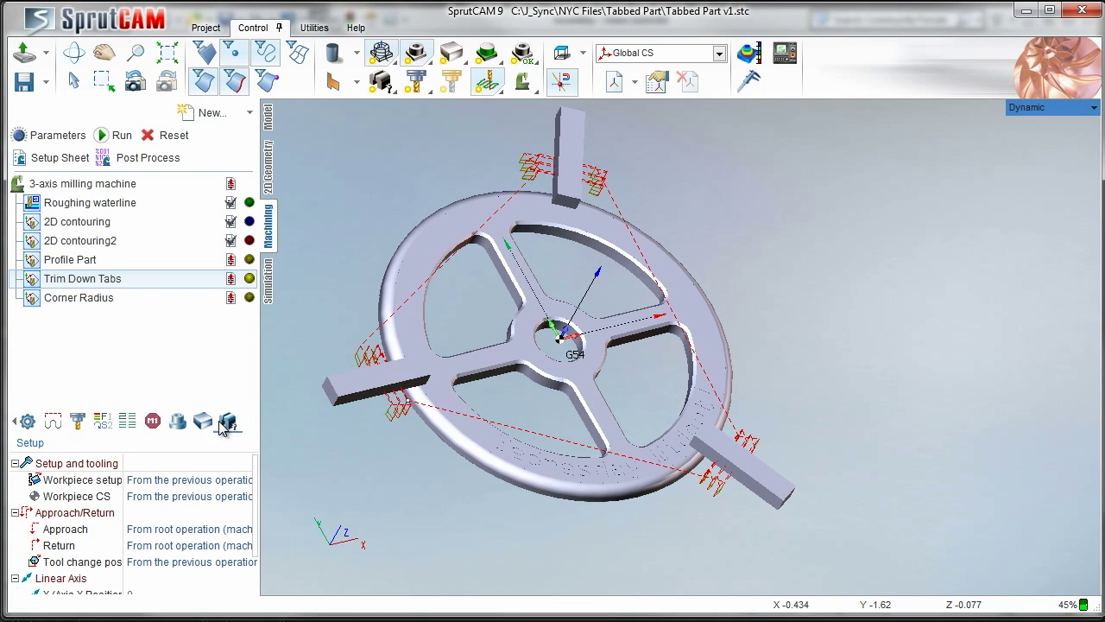
left_click(178, 420)
left_click(202, 420)
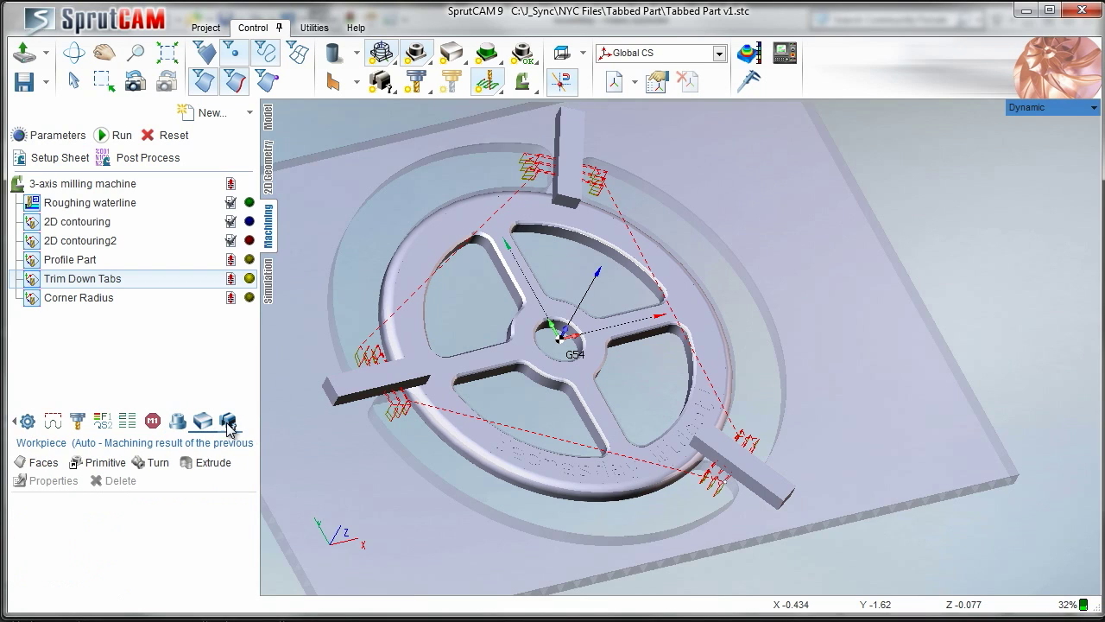
left_click(228, 420)
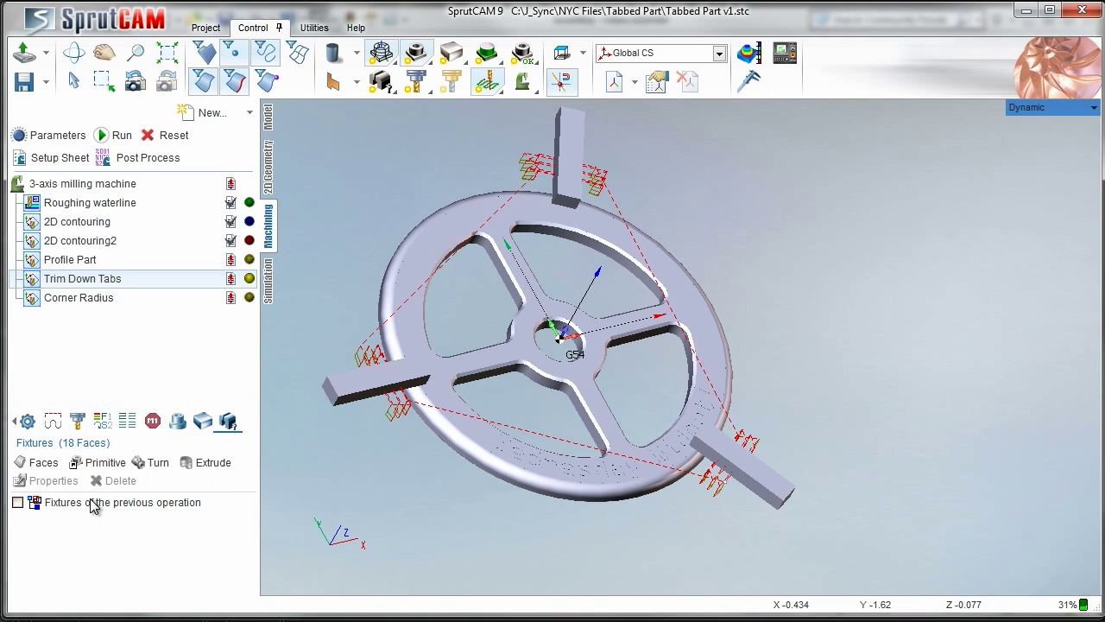
left_click(93, 506)
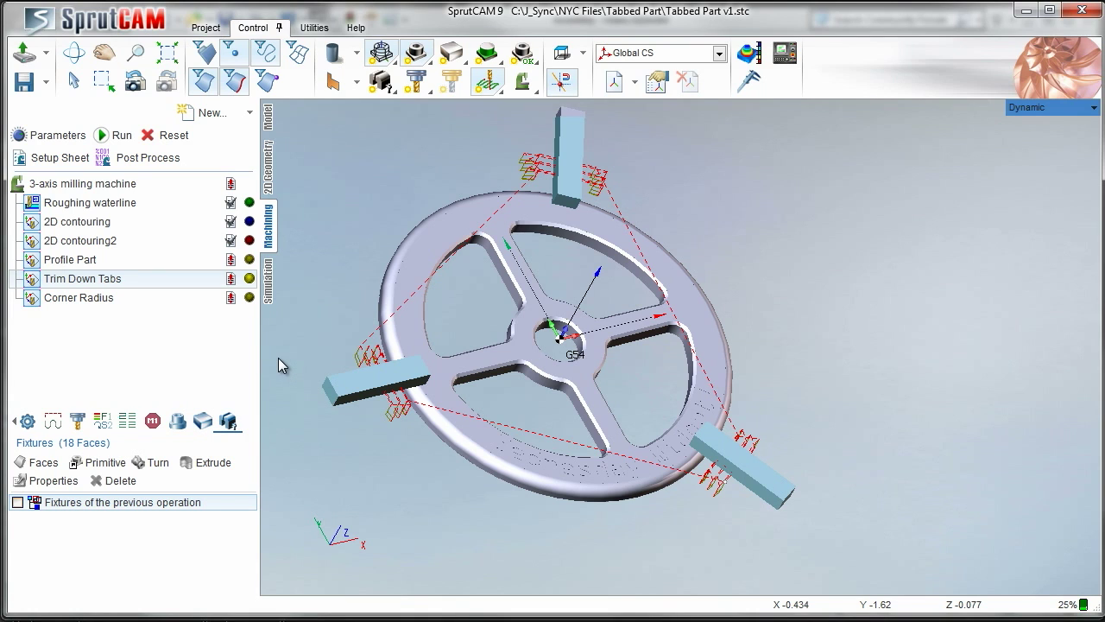
key("Delete")
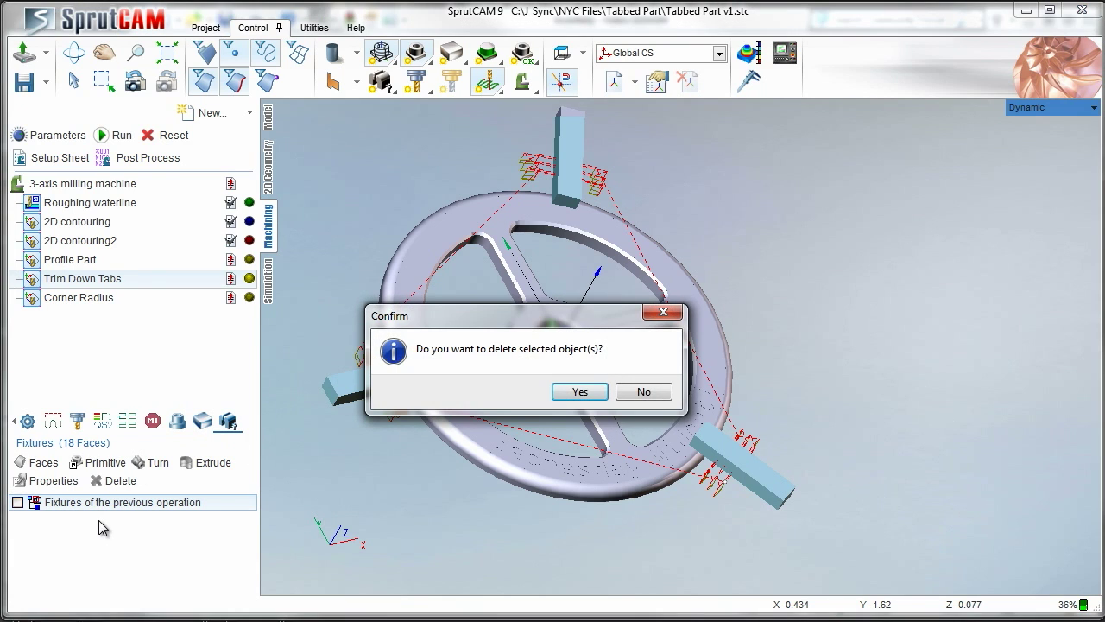
key("Return")
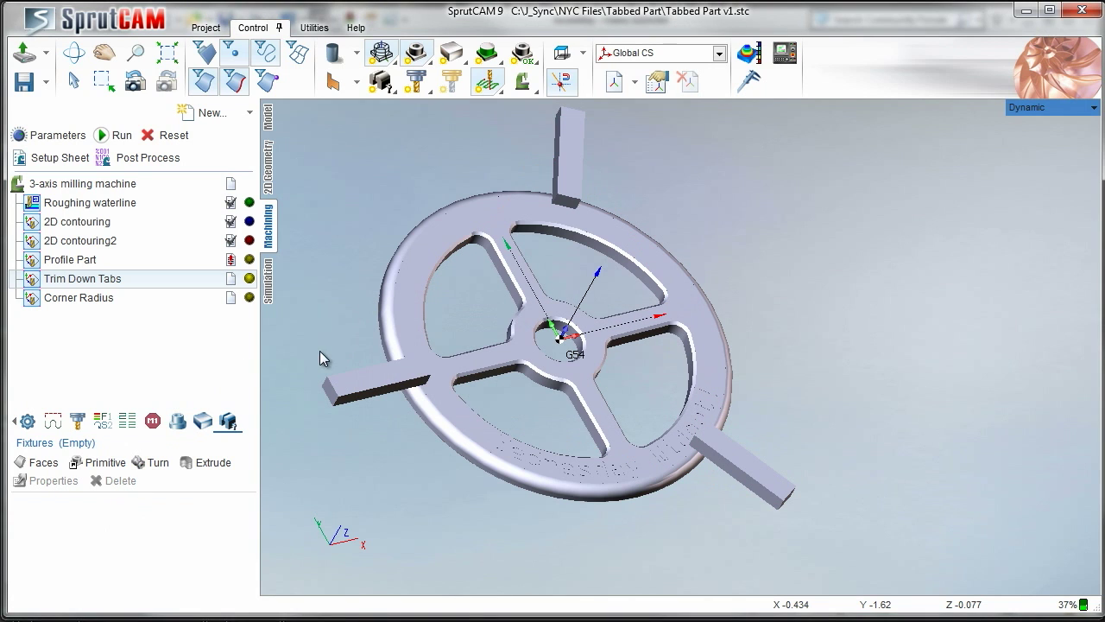
left_click(117, 137)
- Check the fixtures and job assignment of the Corner Radius operation and recalculate its toolpath
left_click(134, 298)
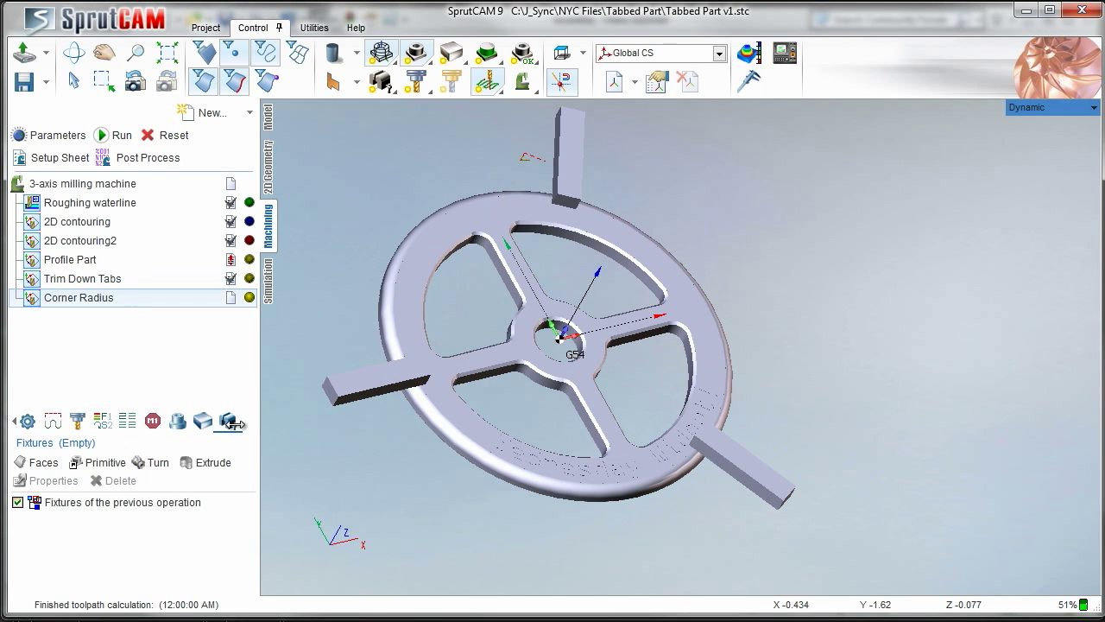
left_click(168, 510)
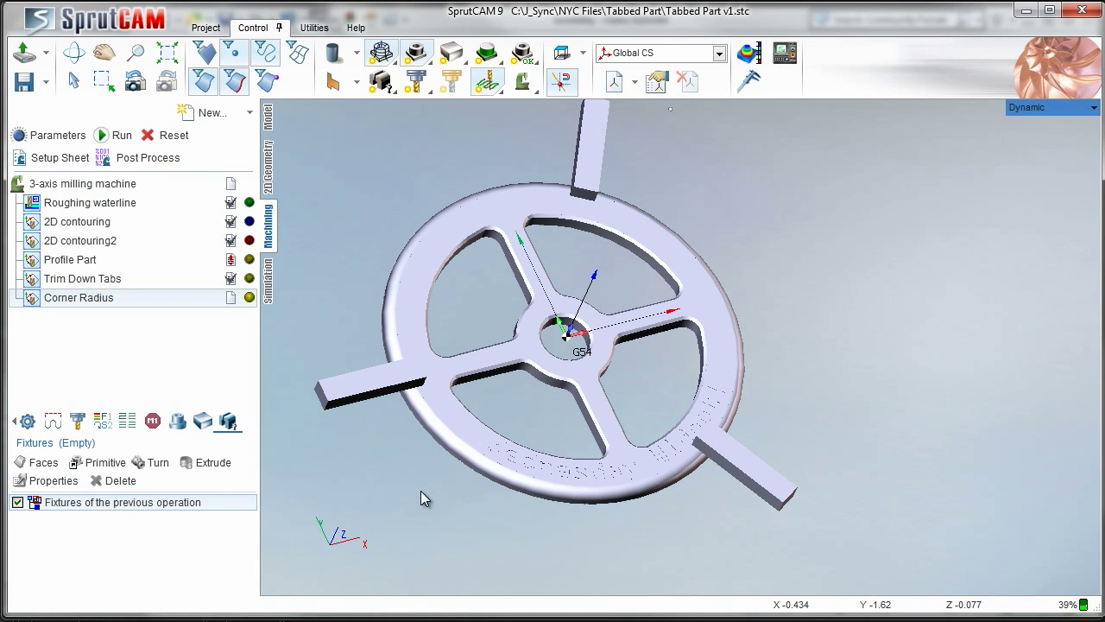
left_click(20, 422)
left_click(15, 421)
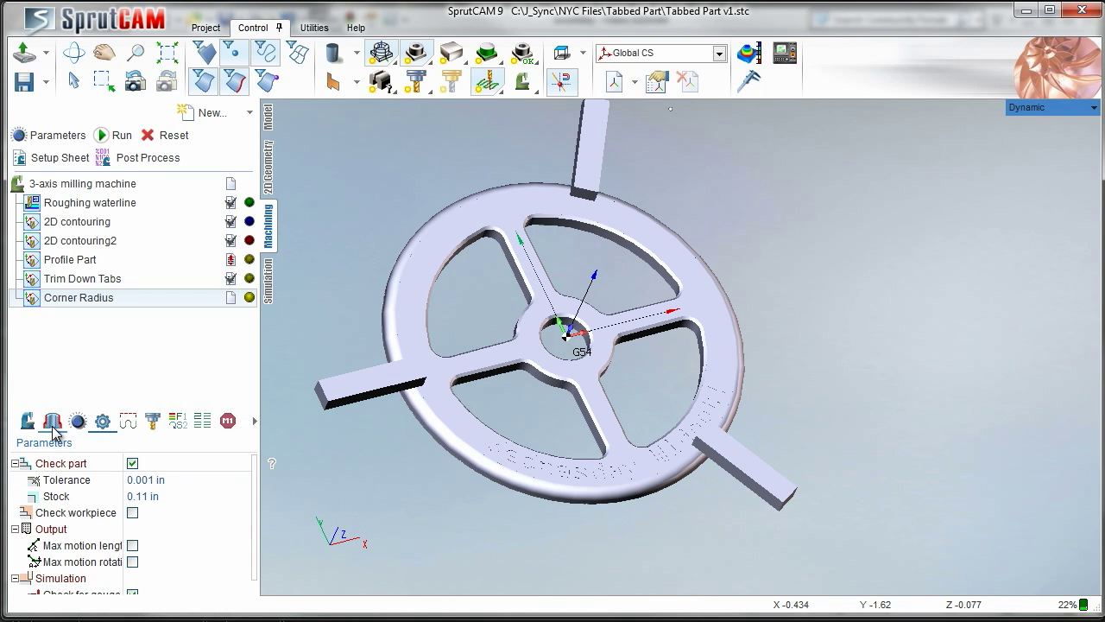
left_click(54, 423)
left_click(114, 135)
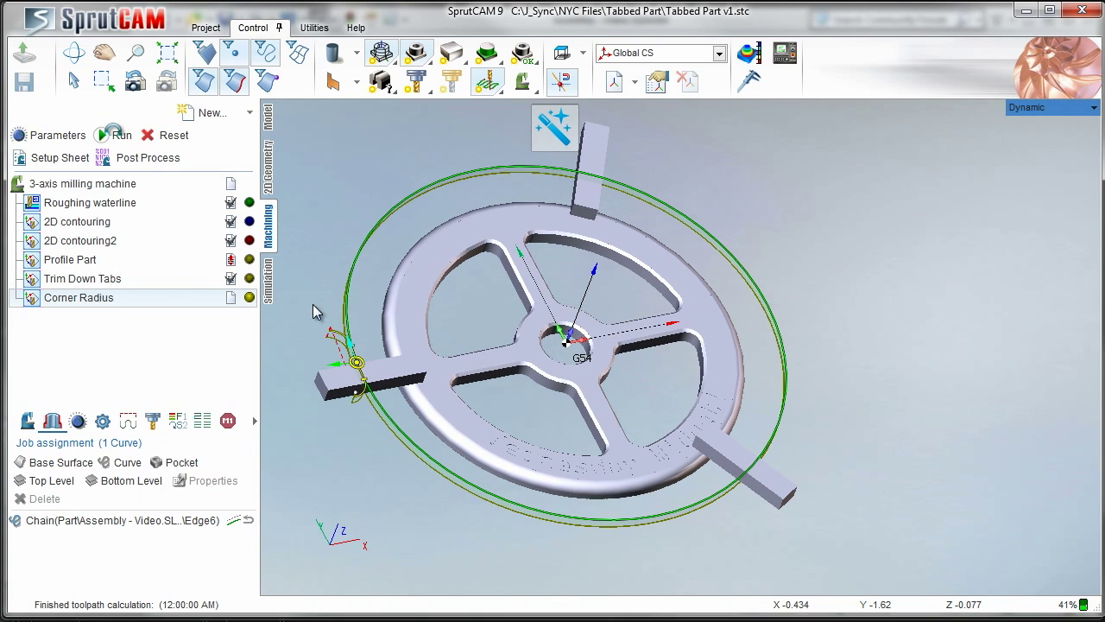
- Disable the fixtures of the previous operation for Corner Radius and run its toolpath calculation again
middle_click_drag(739, 514, 706, 446)
left_click(255, 421)
left_click(254, 420)
left_click(254, 420)
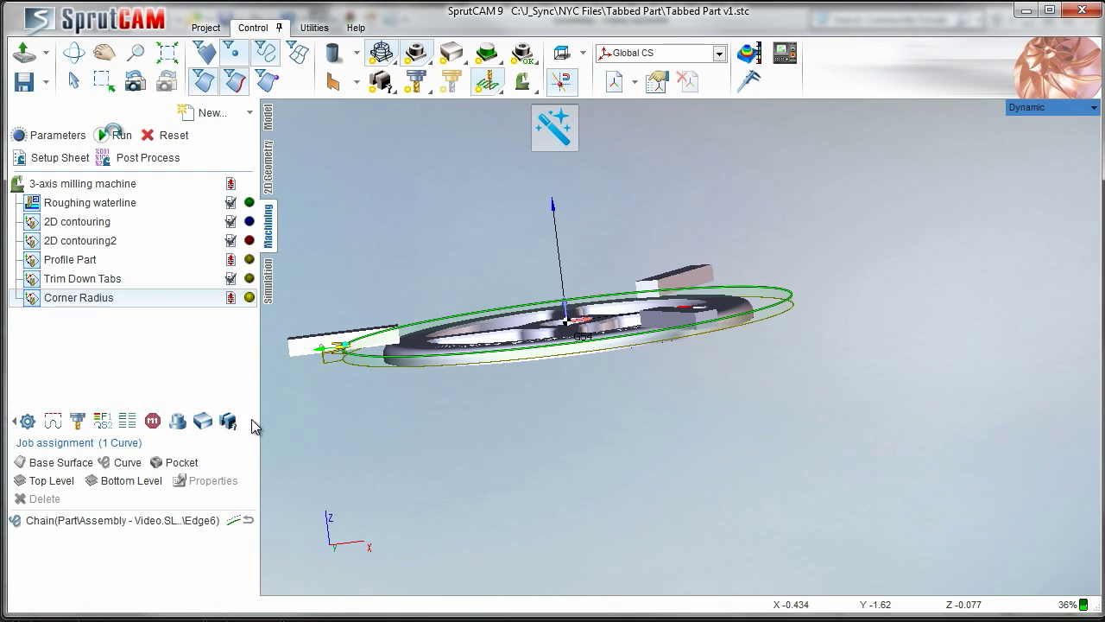
left_click(227, 420)
middle_click_drag(594, 457, 580, 539)
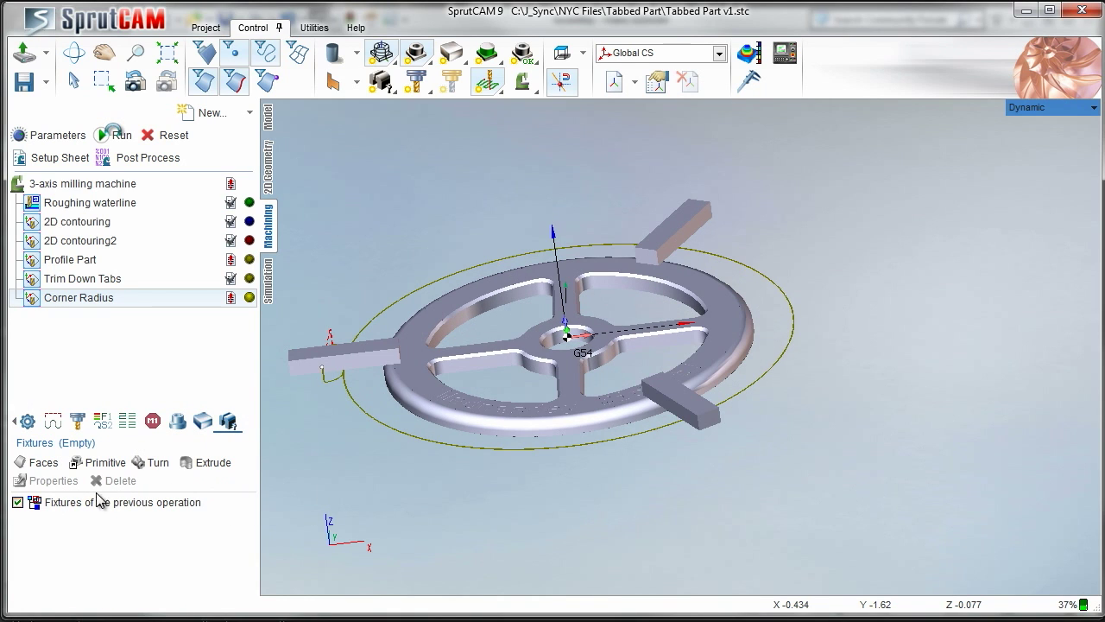
left_click(18, 502)
left_click(119, 506)
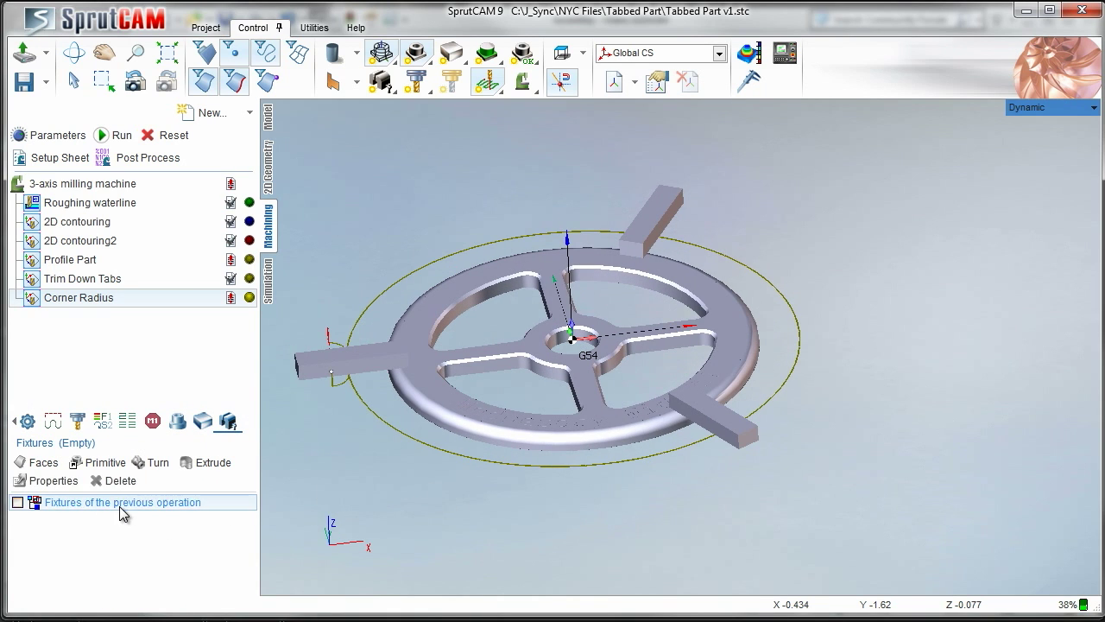
left_click(92, 277)
left_click(146, 297)
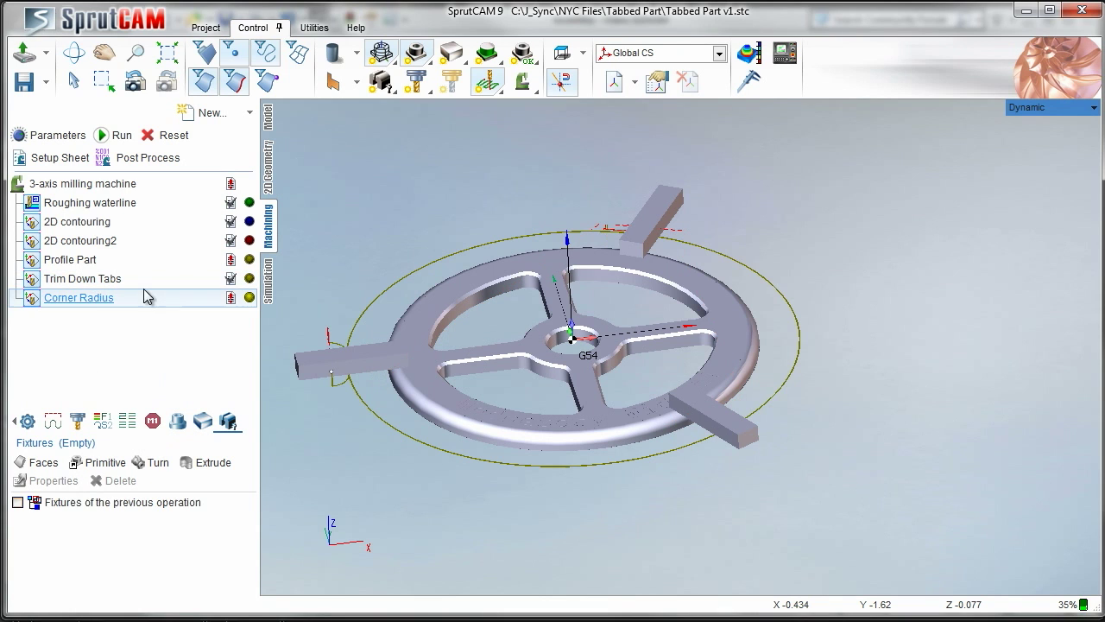
left_click(115, 134)
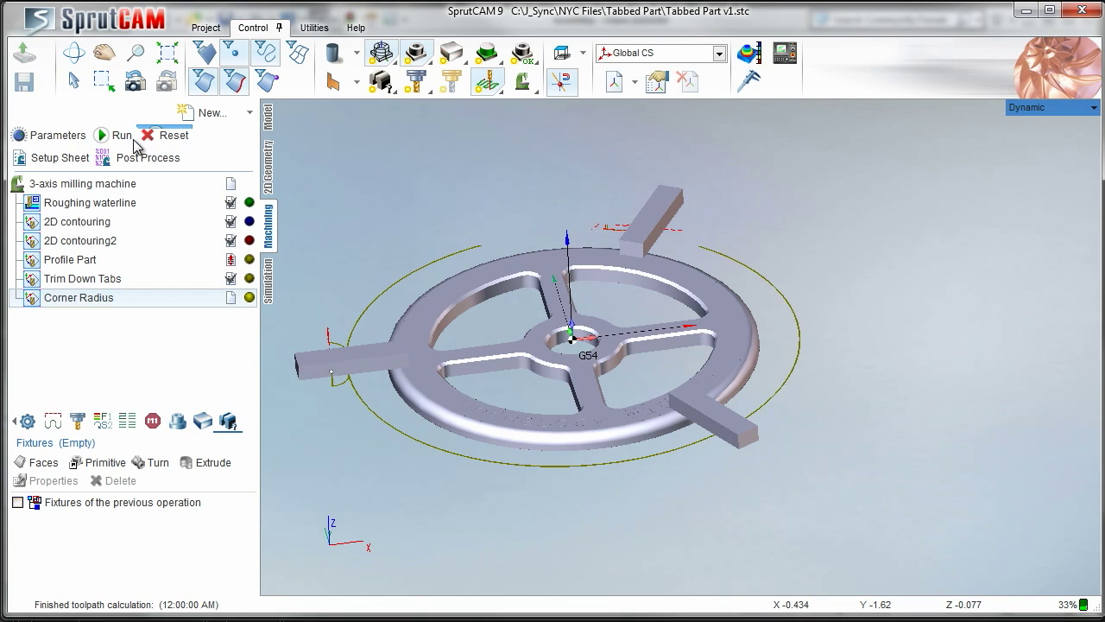
- Calculate the simulated workpiece up to Profile Part and start the machining simulation from that operation
left_click(269, 285)
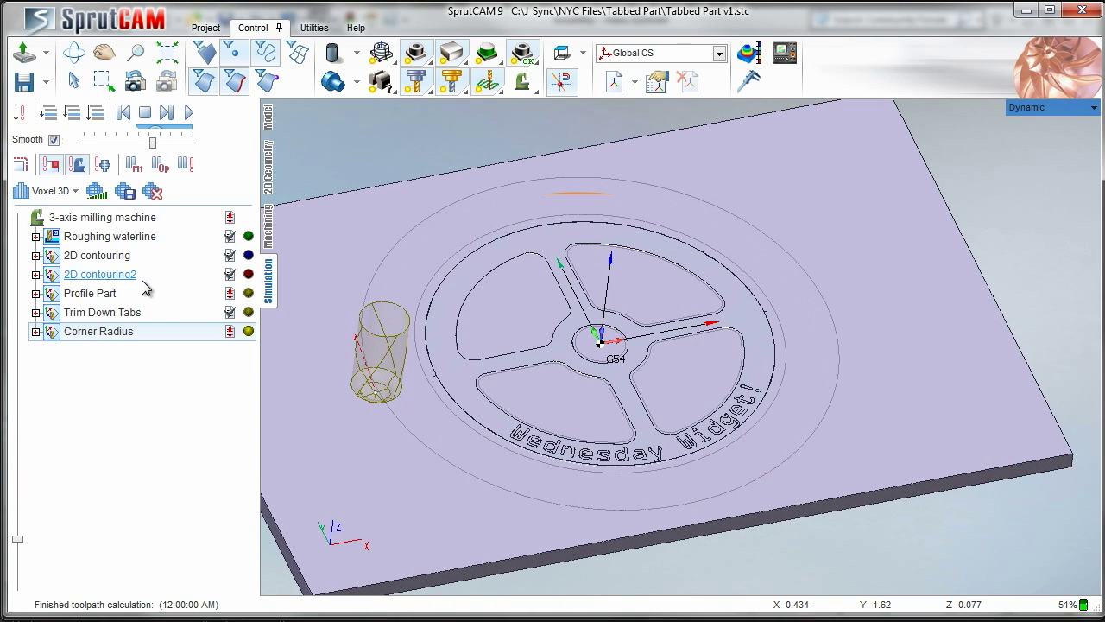
left_click(112, 291)
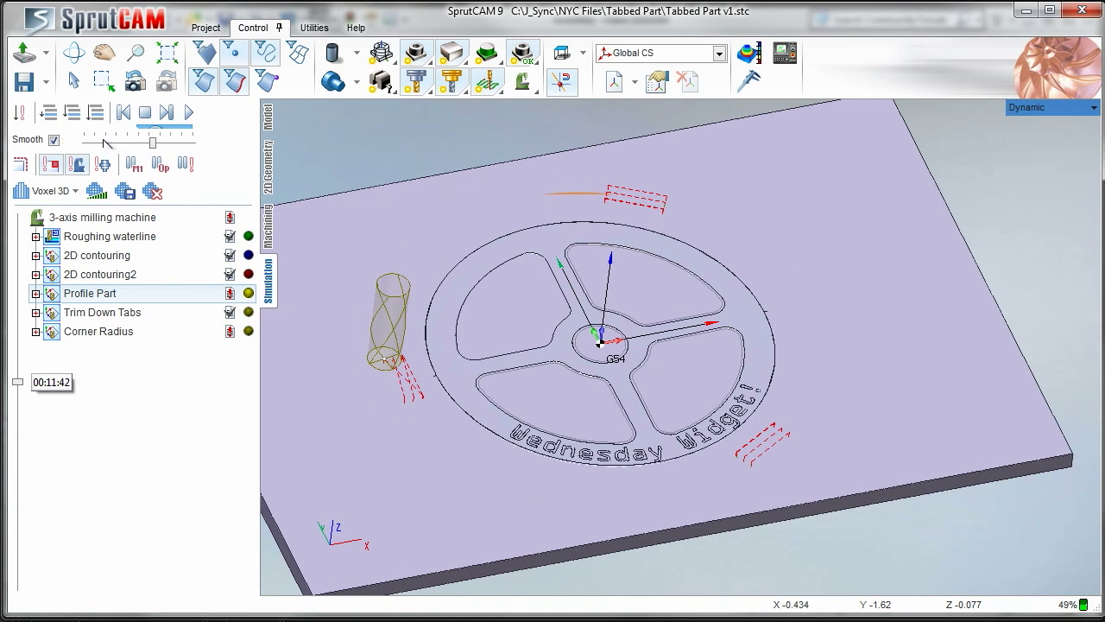
left_click(72, 113)
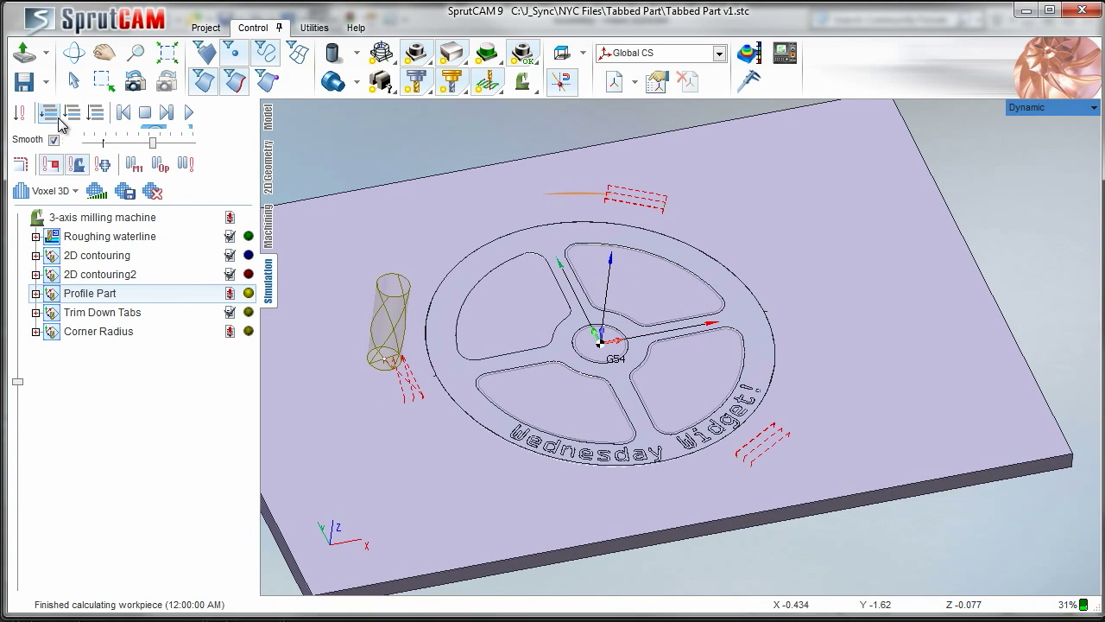
left_click(189, 113)
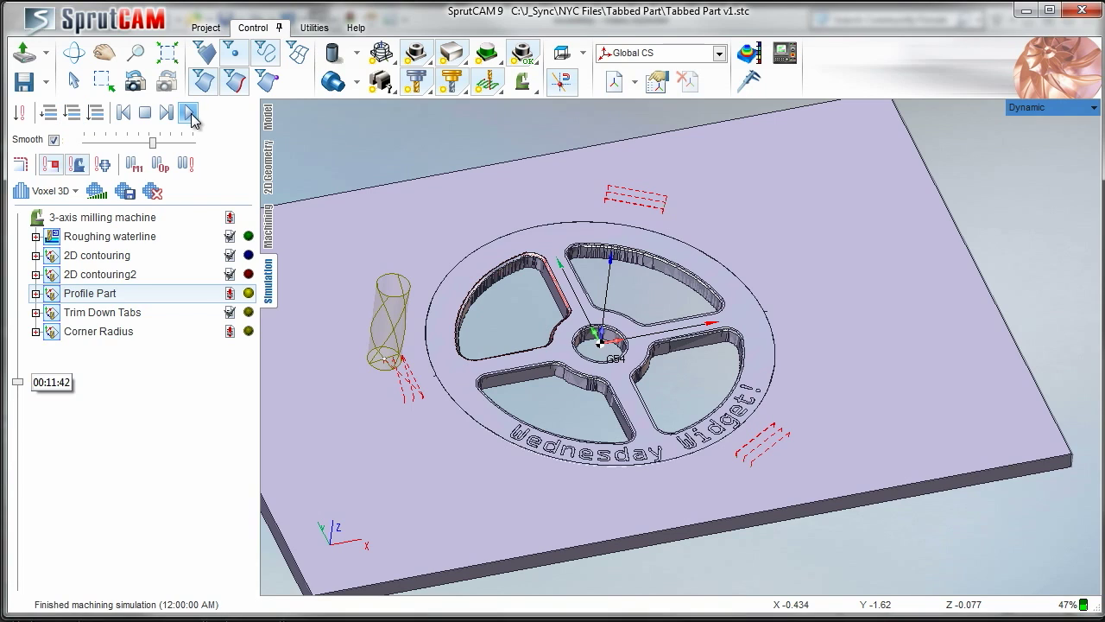
left_click(189, 112)
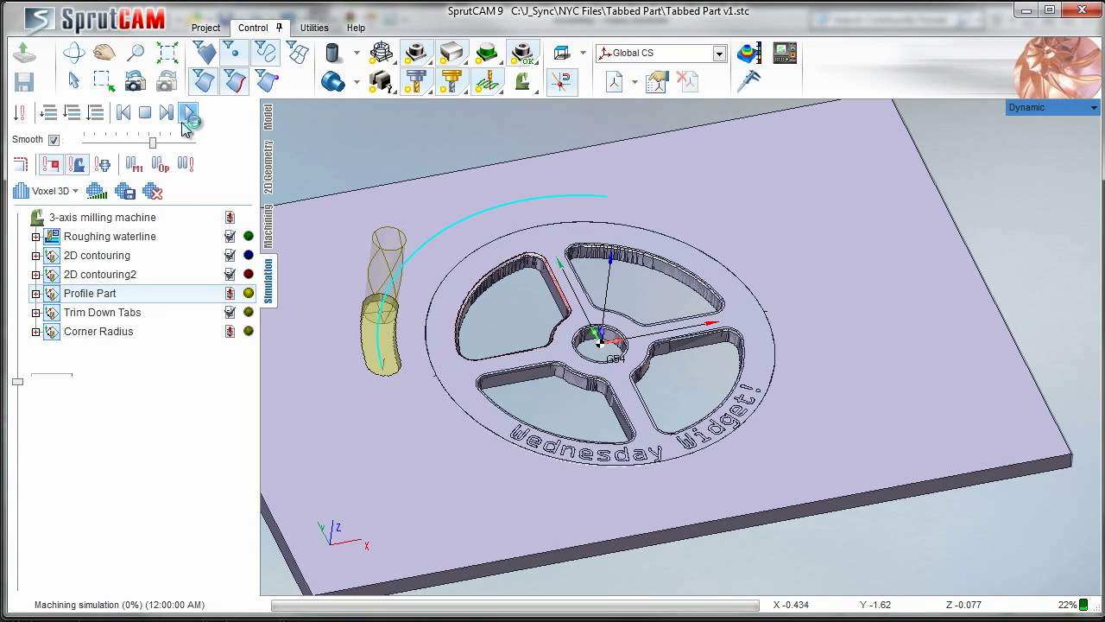
- Speed up the simulation through Profile Part, slow it for Trim Down Tabs and Corner Radius, and inspect the tabs being cut
left_click_drag(154, 141, 188, 144)
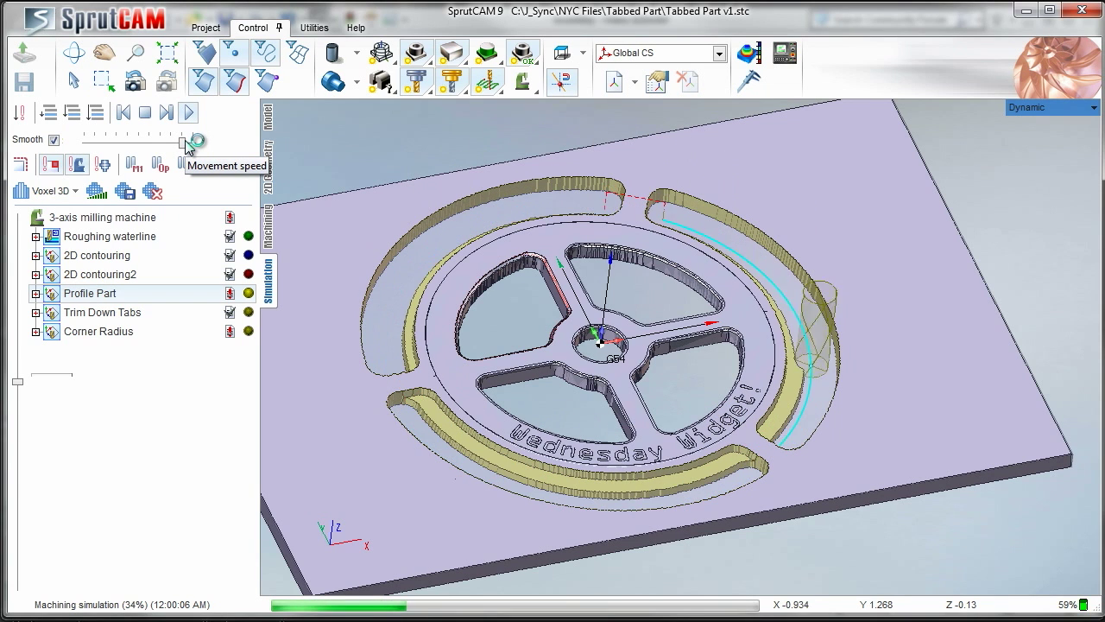
left_click_drag(187, 145, 156, 150)
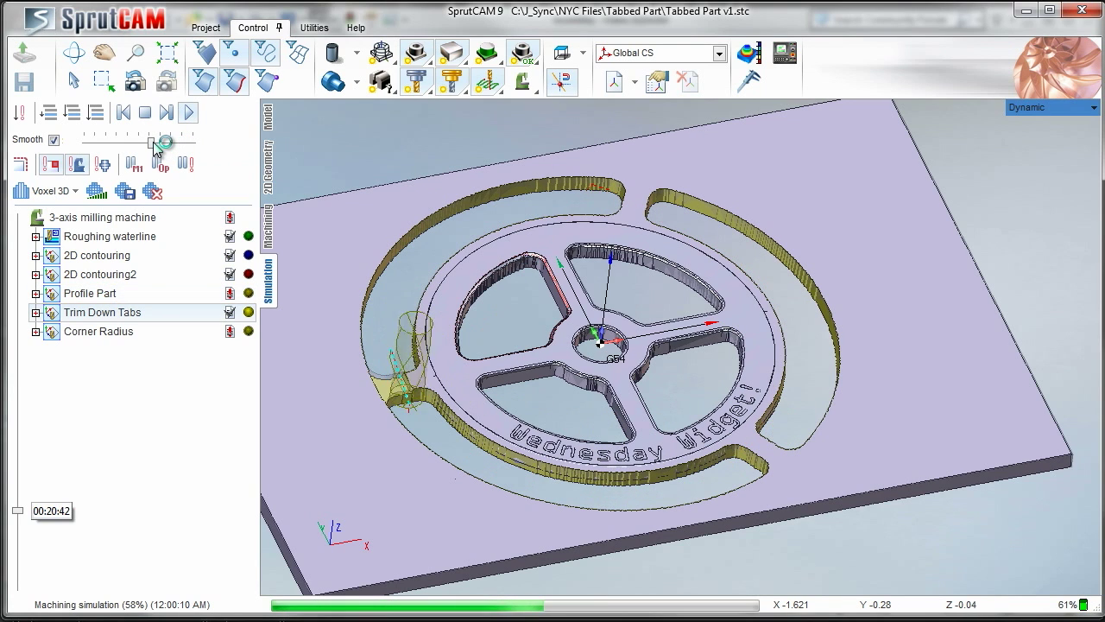
left_click_drag(154, 143, 163, 143)
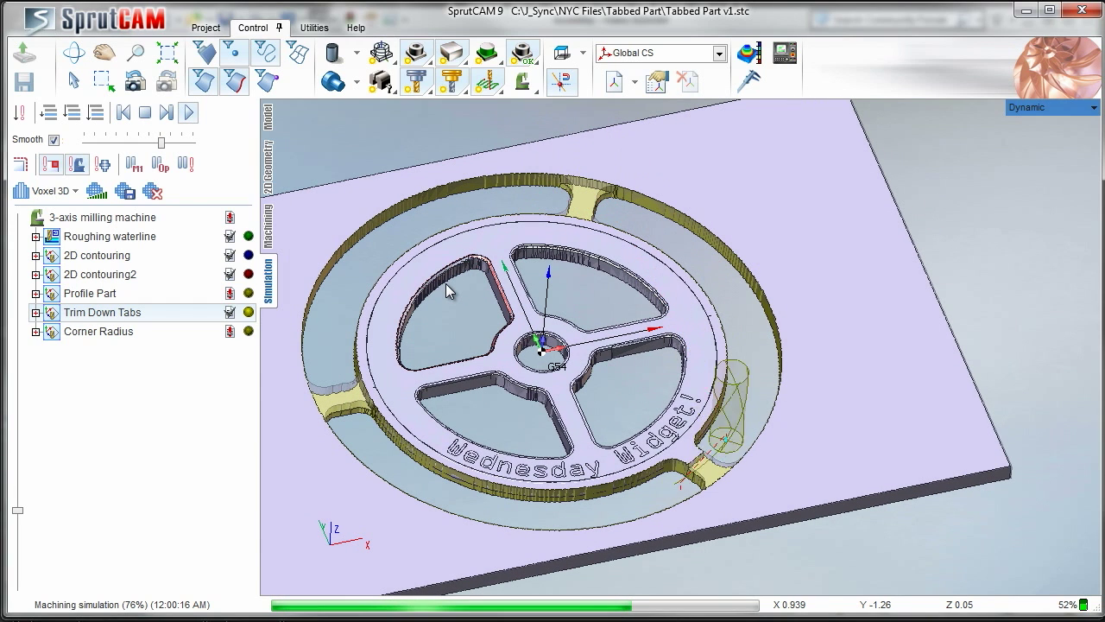
left_click_drag(156, 141, 140, 141)
middle_click_drag(526, 315, 534, 280)
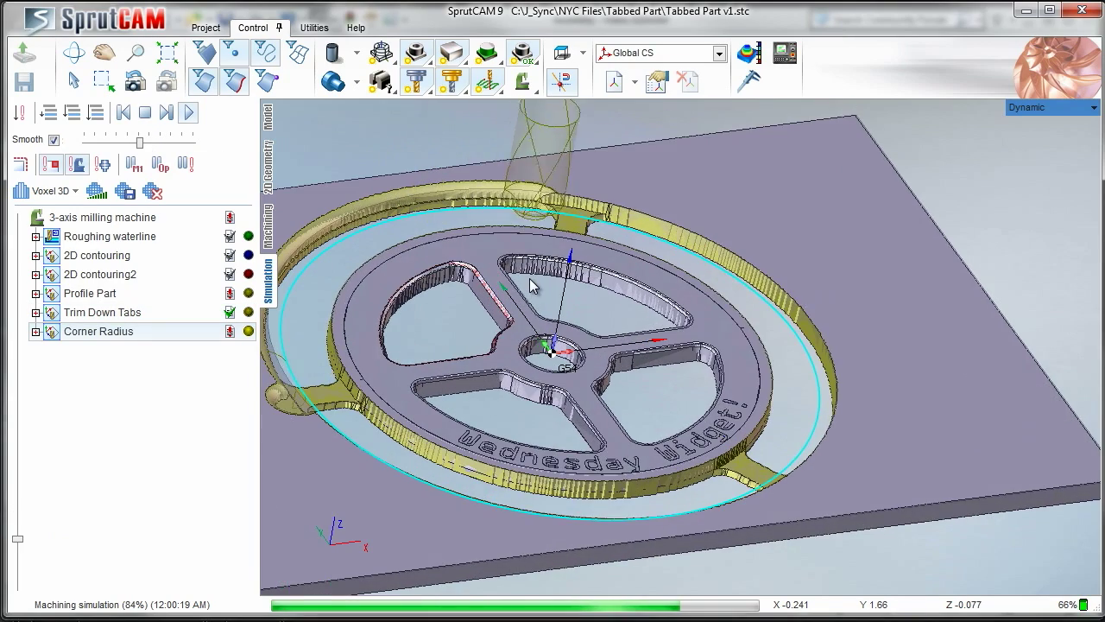
right_click_drag(529, 278, 450, 277)
- Switch the tool offset of the edge chain in the Corner Radius job assignment, recalculate the toolpath and save the project
left_click(270, 222)
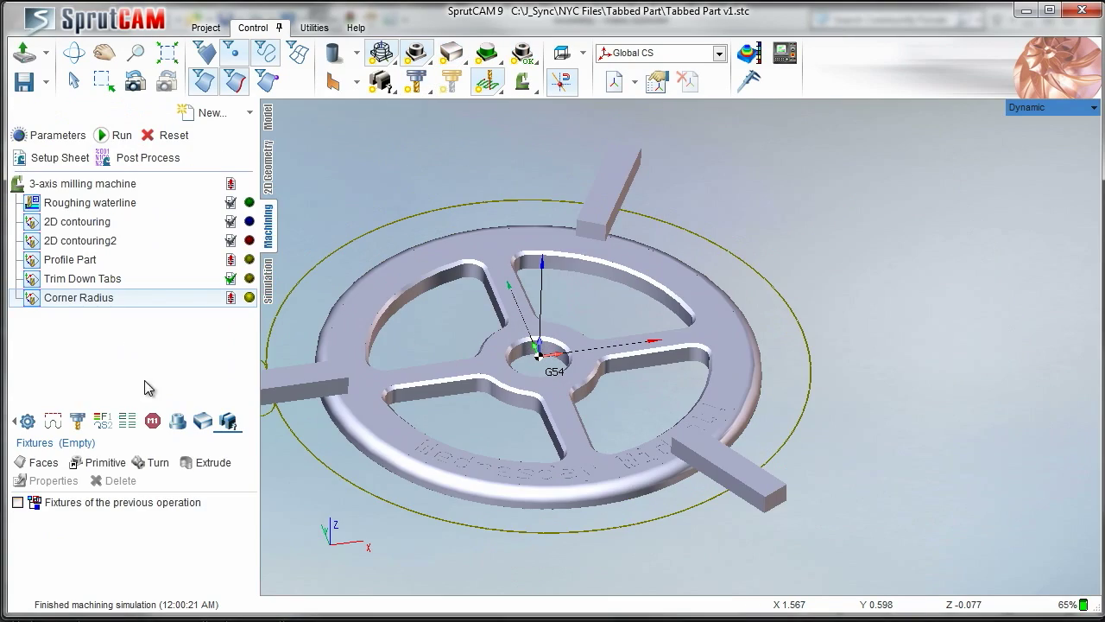
left_click(16, 421)
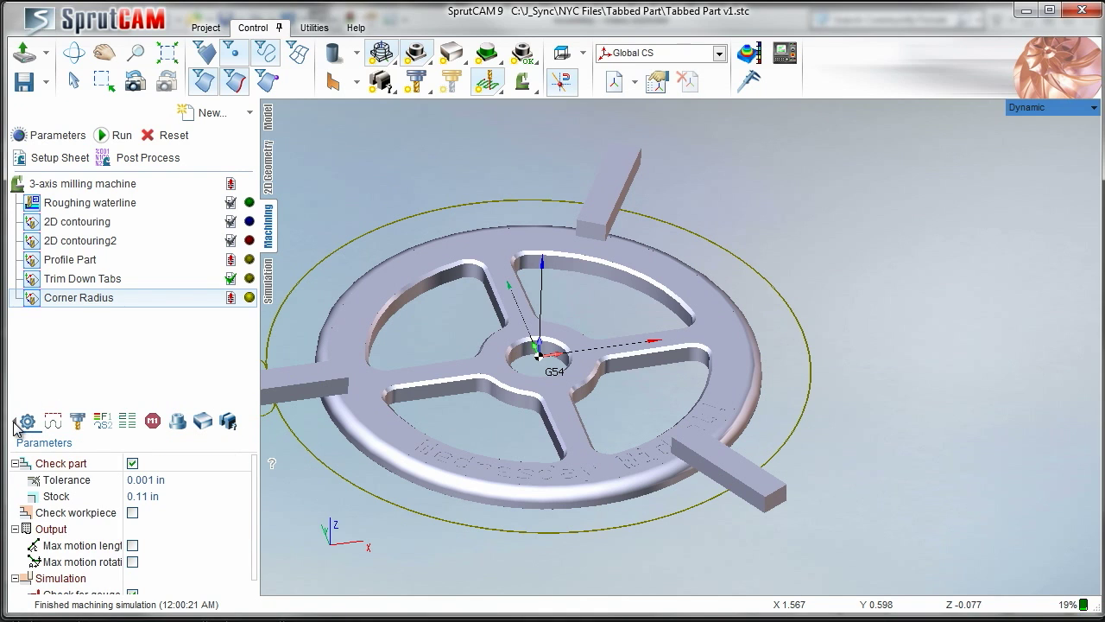
left_click(16, 423)
left_click(52, 421)
left_click(233, 522)
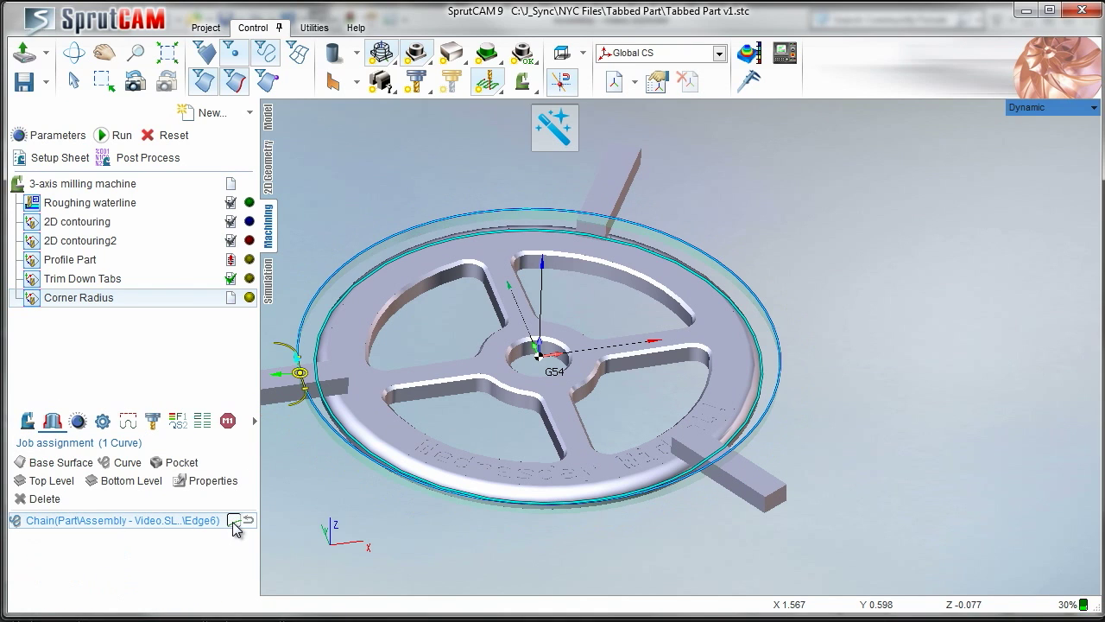
left_click(123, 138)
left_click(26, 83)
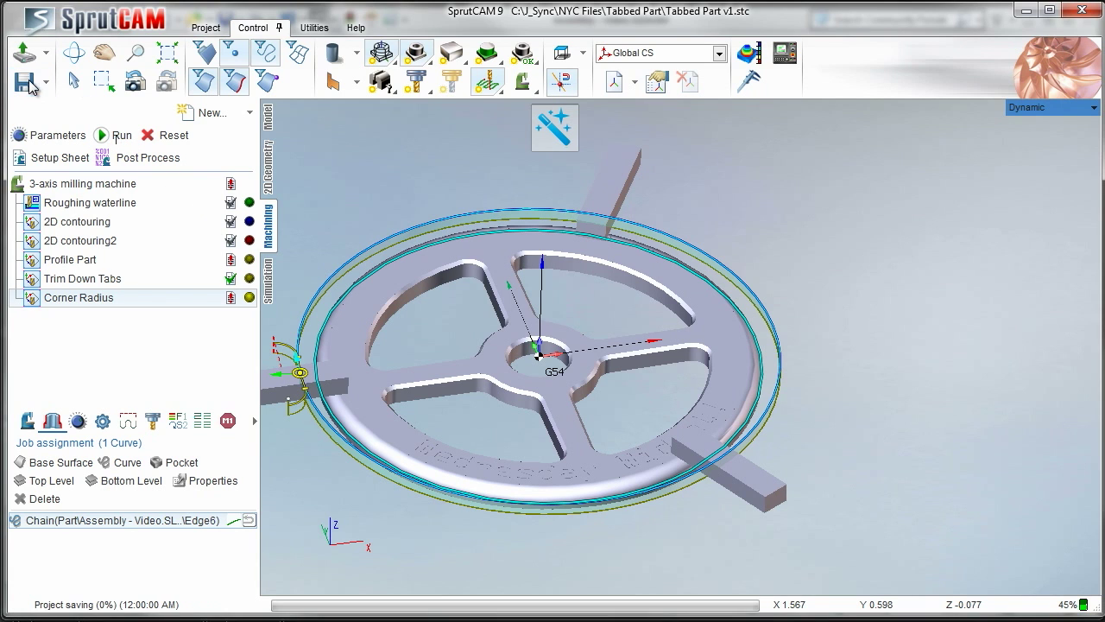
- Clear the simulation results, recalculate the workpiece up to Corner Radius, and simulate that operation with a close view of a tab
left_click(269, 281)
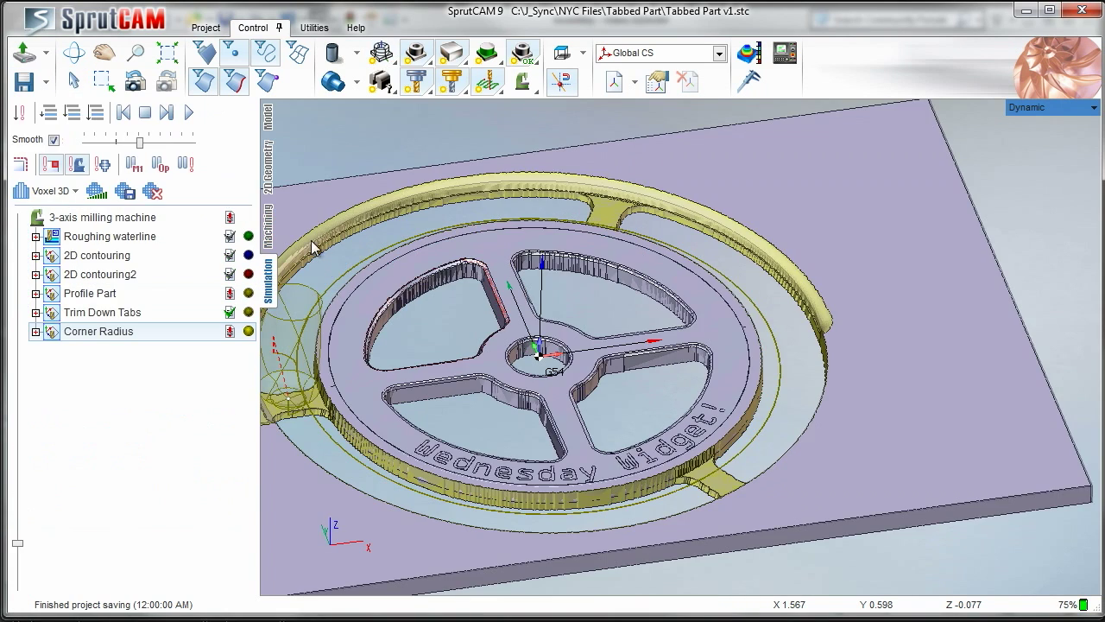
left_click(153, 190)
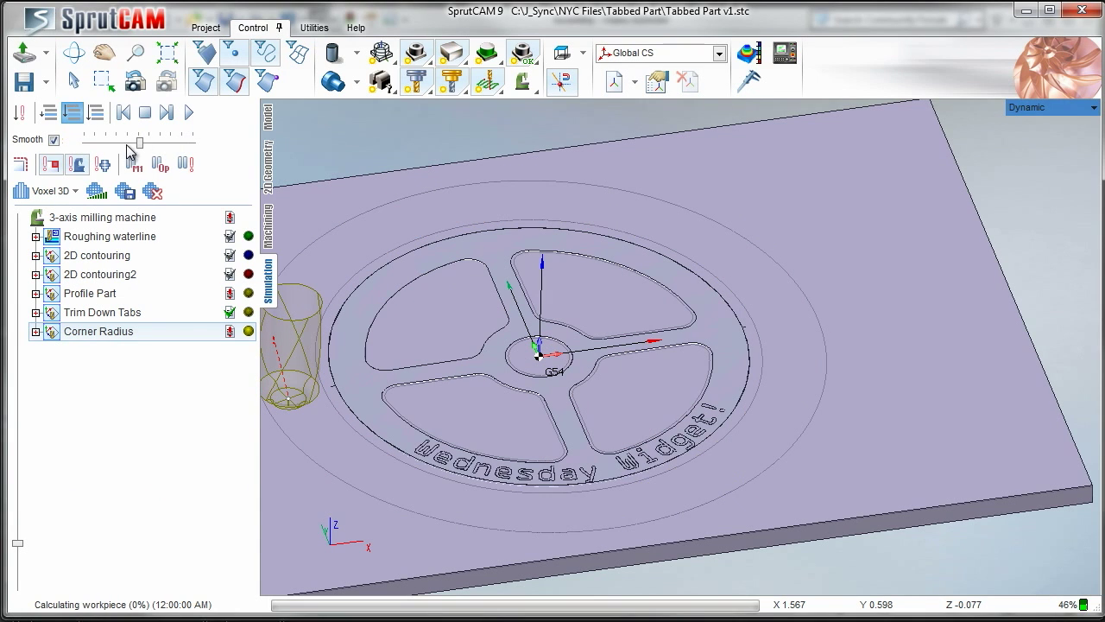
left_click(189, 112)
scroll(460, 351, "up", 5)
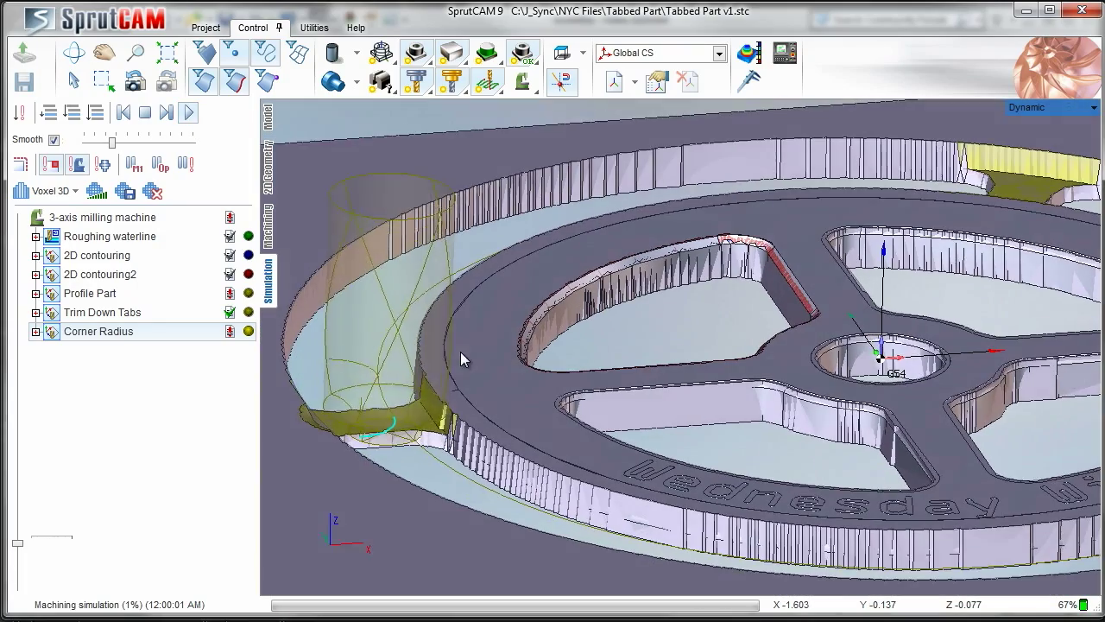
middle_click_drag(438, 409, 387, 429)
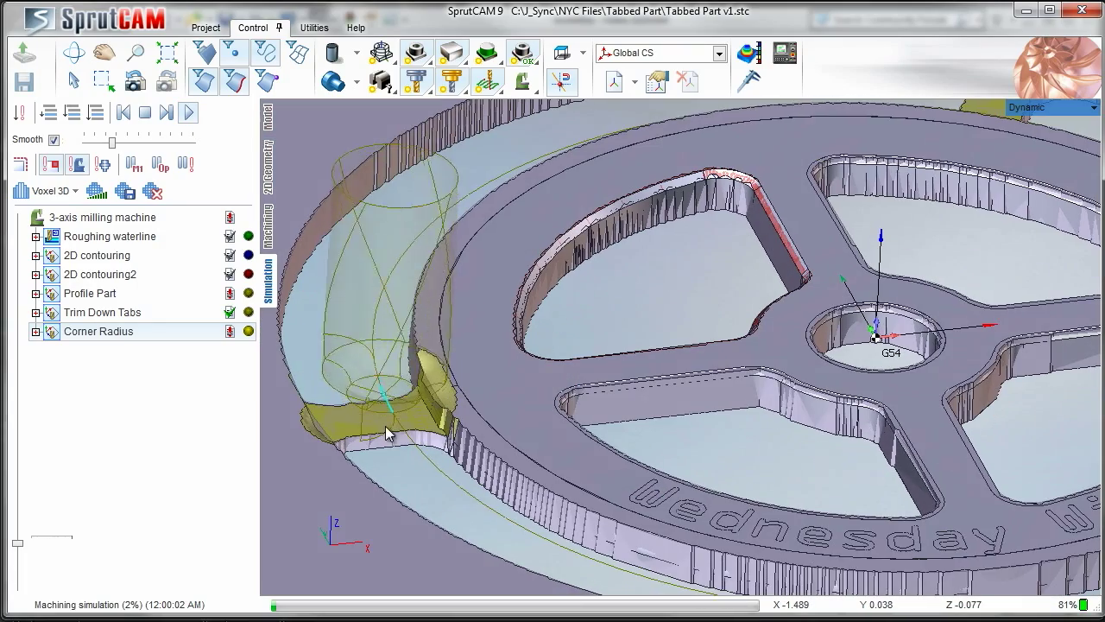
- Watch the Corner Radius simulation run around the whole wheel at a faster speed, checking the rounded rim and the tabs
right_click_drag(466, 363, 434, 311)
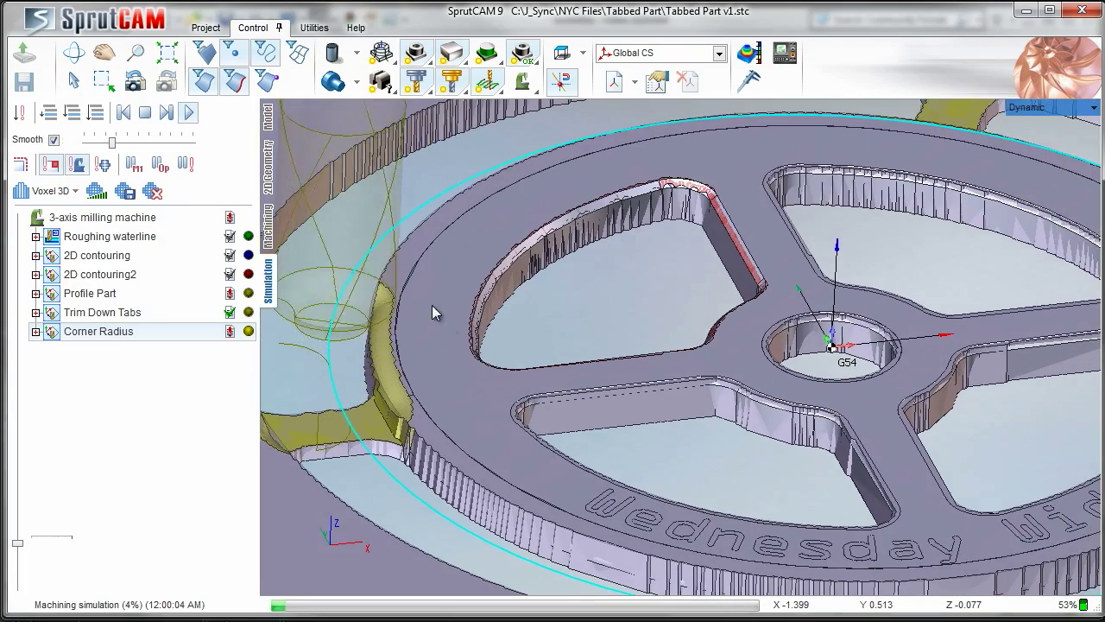
left_click_drag(111, 139, 143, 142)
scroll(759, 358, "down", 5)
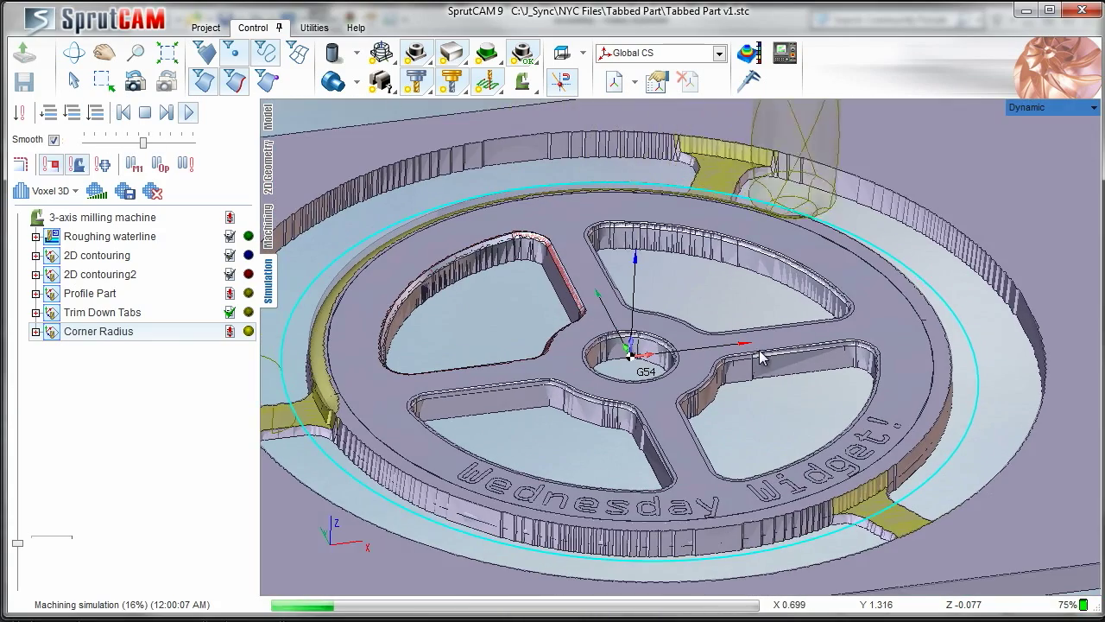
right_click_drag(759, 359, 744, 344)
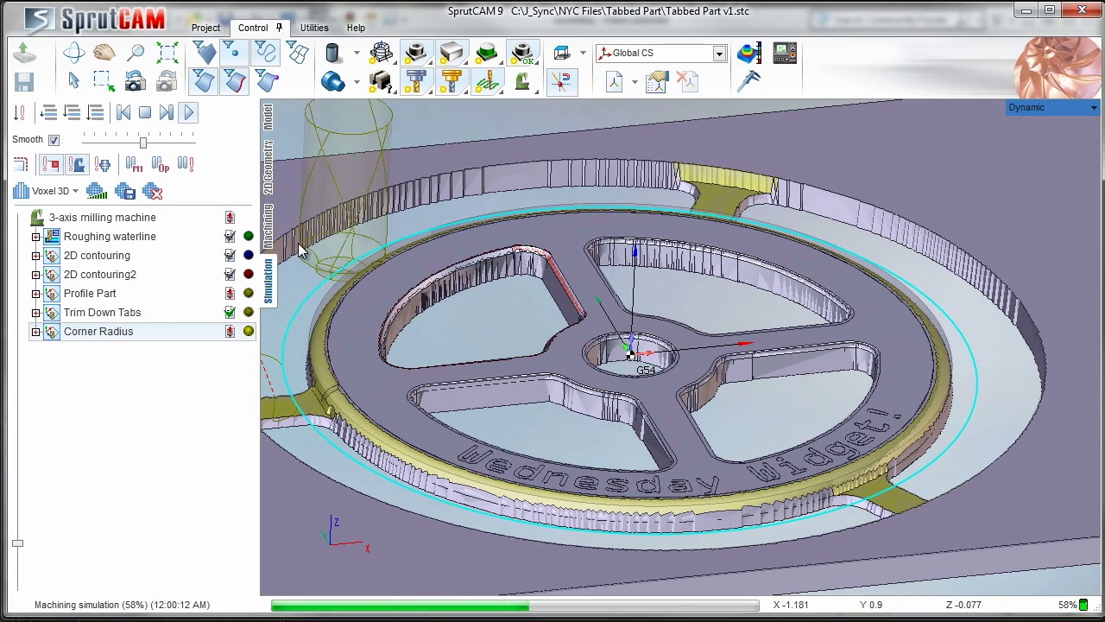
middle_click_drag(567, 323, 635, 290)
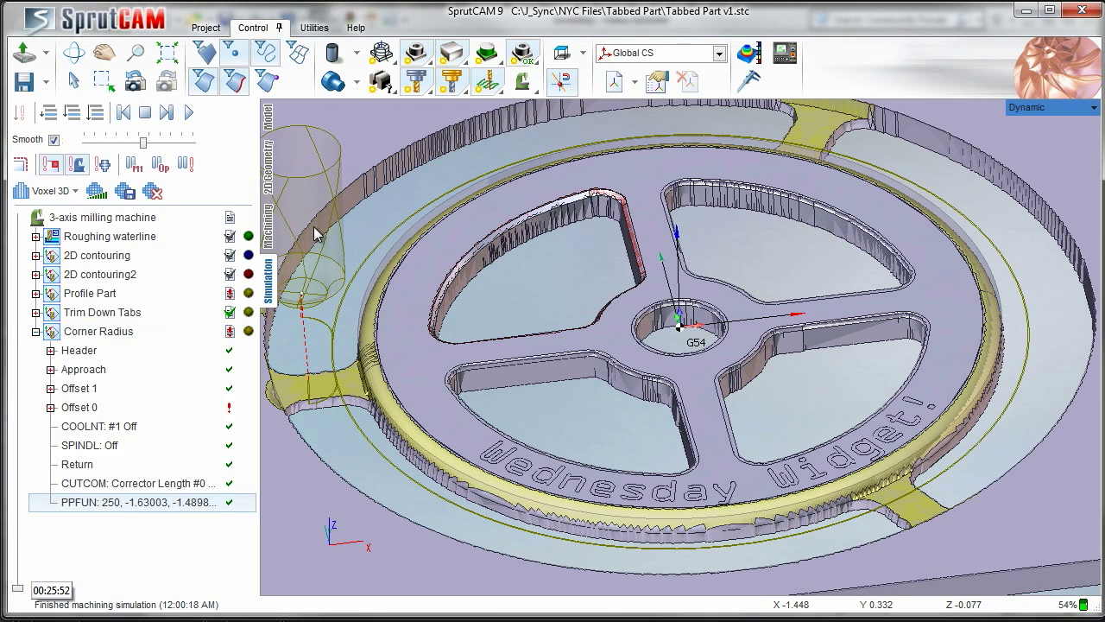
- Review the Strategy settings of the Corner Radius operation, accept them, and recalculate the toolpaths from the 3-axis milling machine node
left_click(268, 226)
double_click(113, 298)
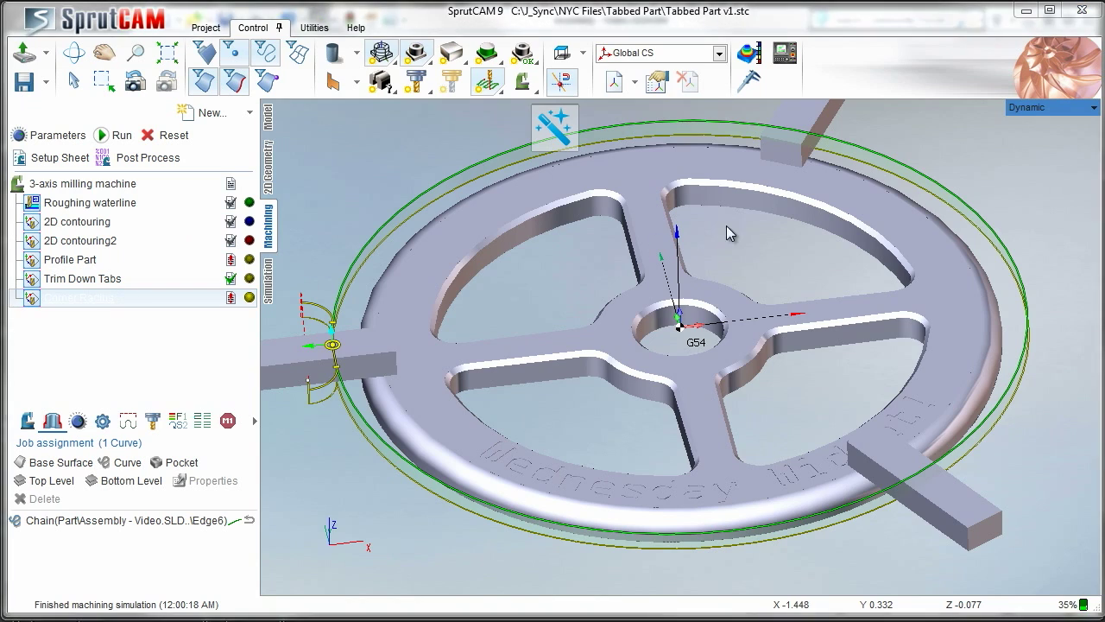
left_click(316, 159)
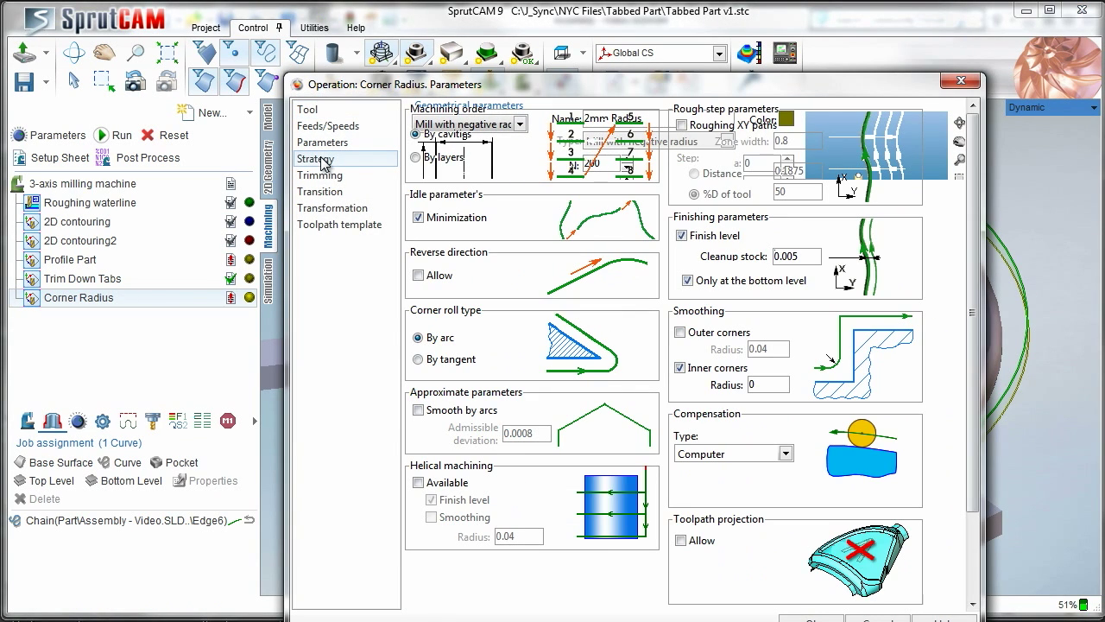
left_click(368, 145)
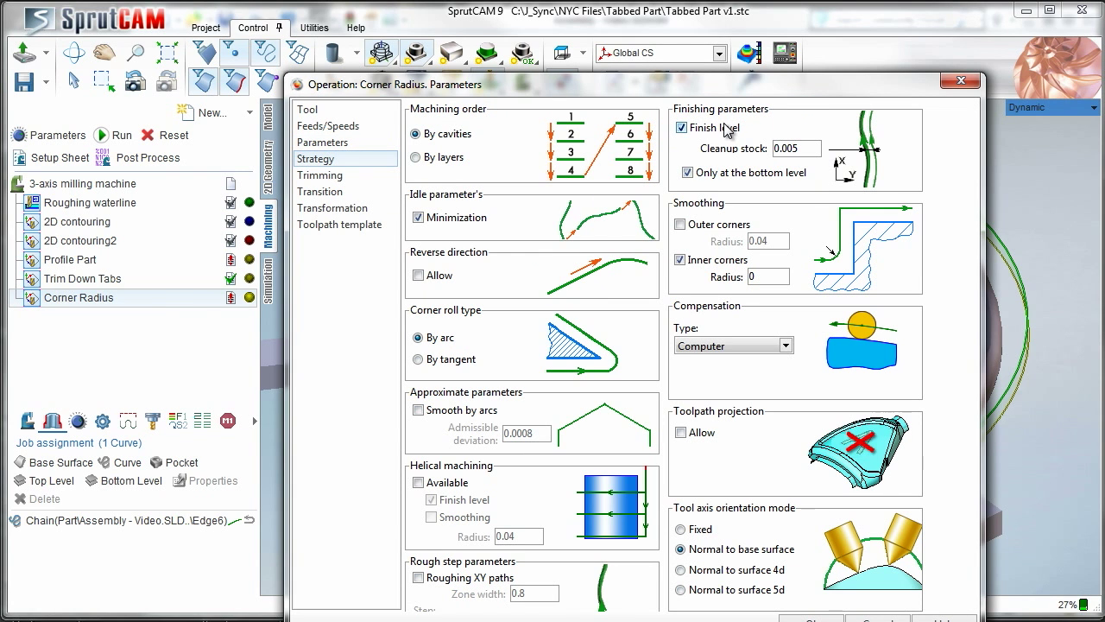
left_click(811, 618)
left_click(97, 186)
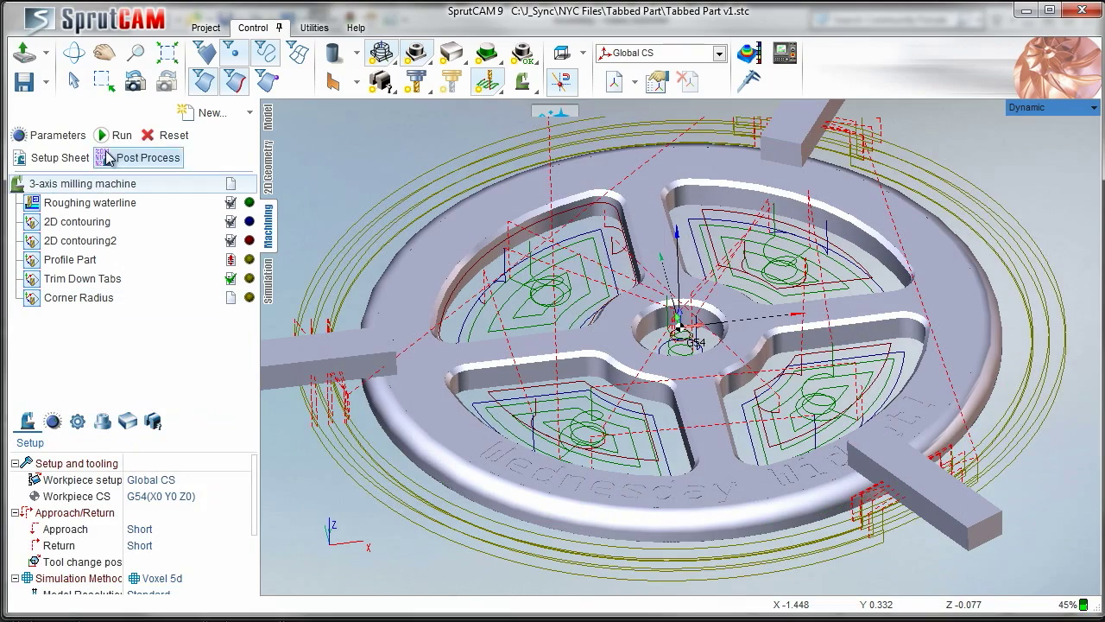
left_click(115, 136)
- Hide the Fixtures group in the model tree and return to the machining operations for a clear view of the wheel
scroll(528, 288, "down", 3)
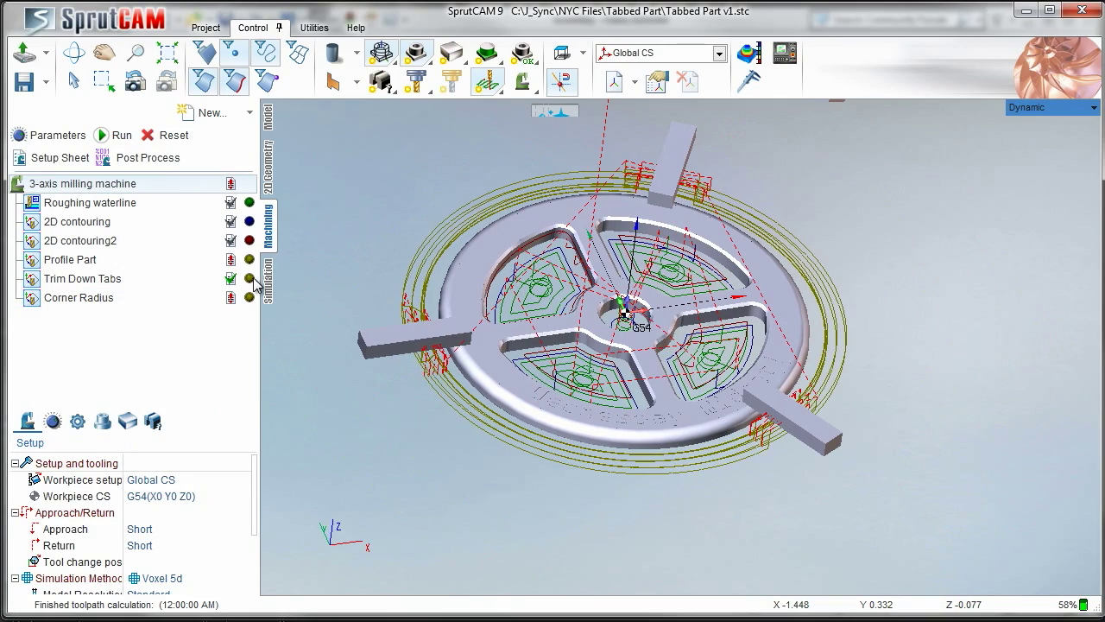
middle_click_drag(499, 278, 518, 334)
middle_click_drag(367, 238, 328, 235)
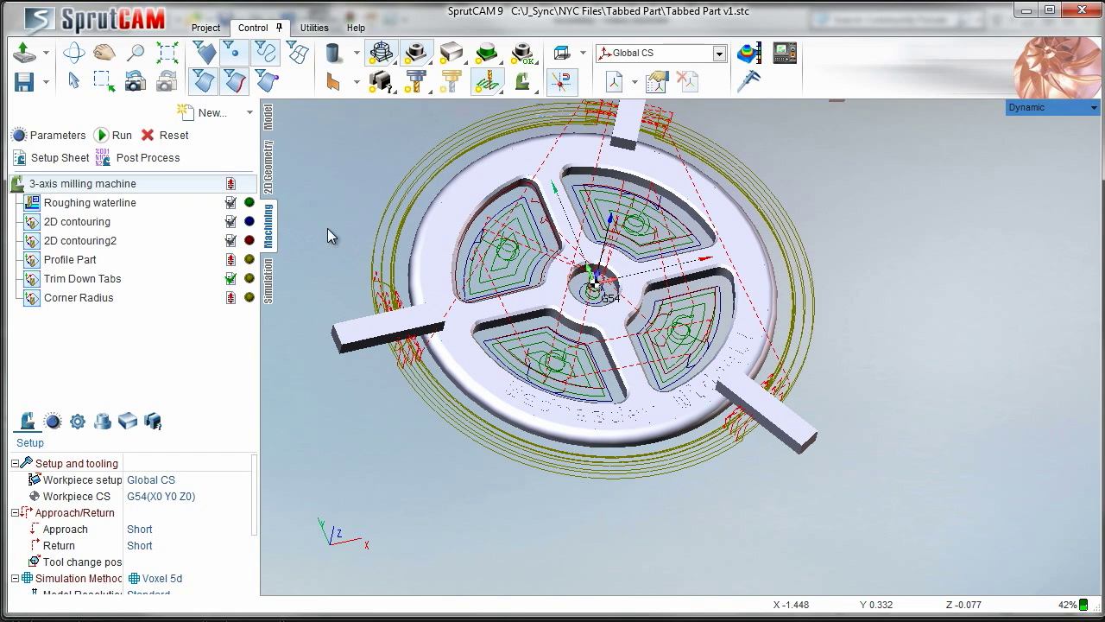
left_click(267, 117)
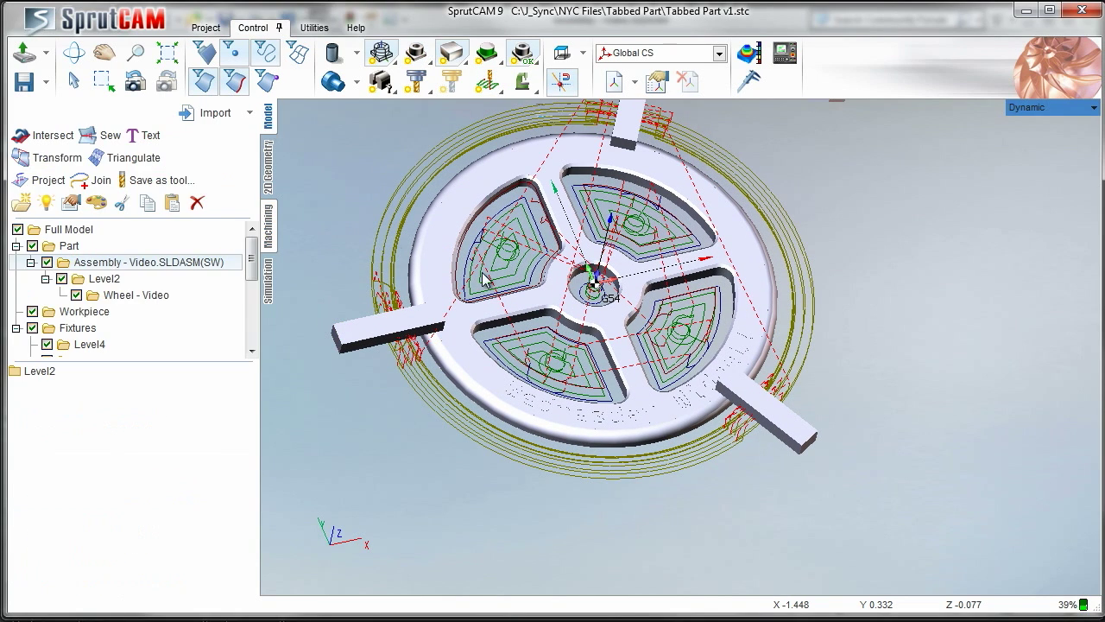
left_click(268, 226)
middle_click_drag(338, 259, 380, 285)
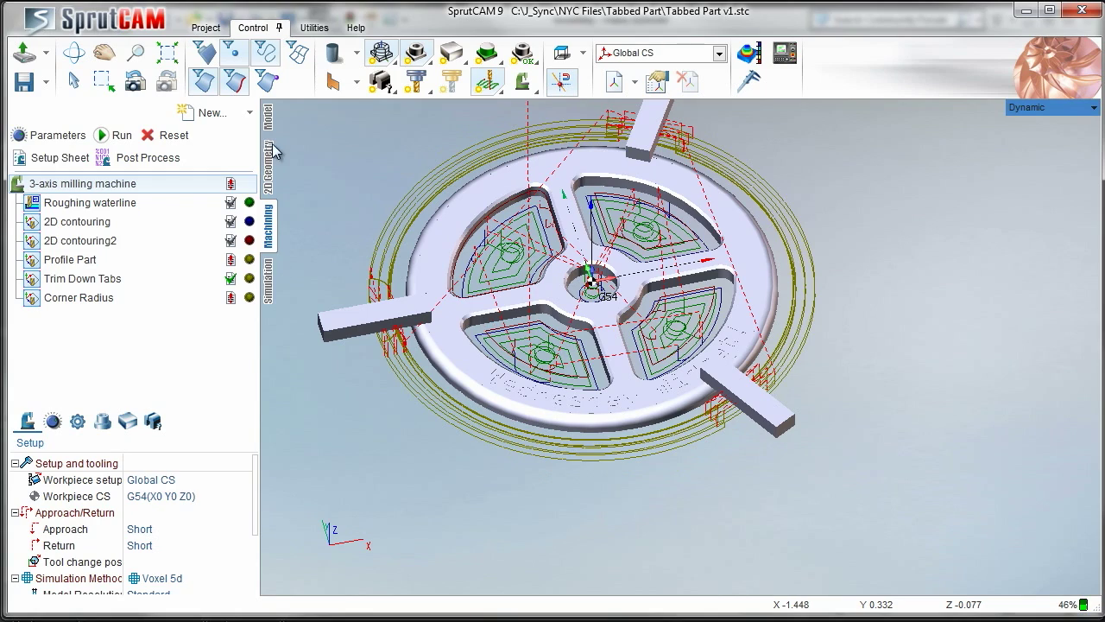
left_click(268, 118)
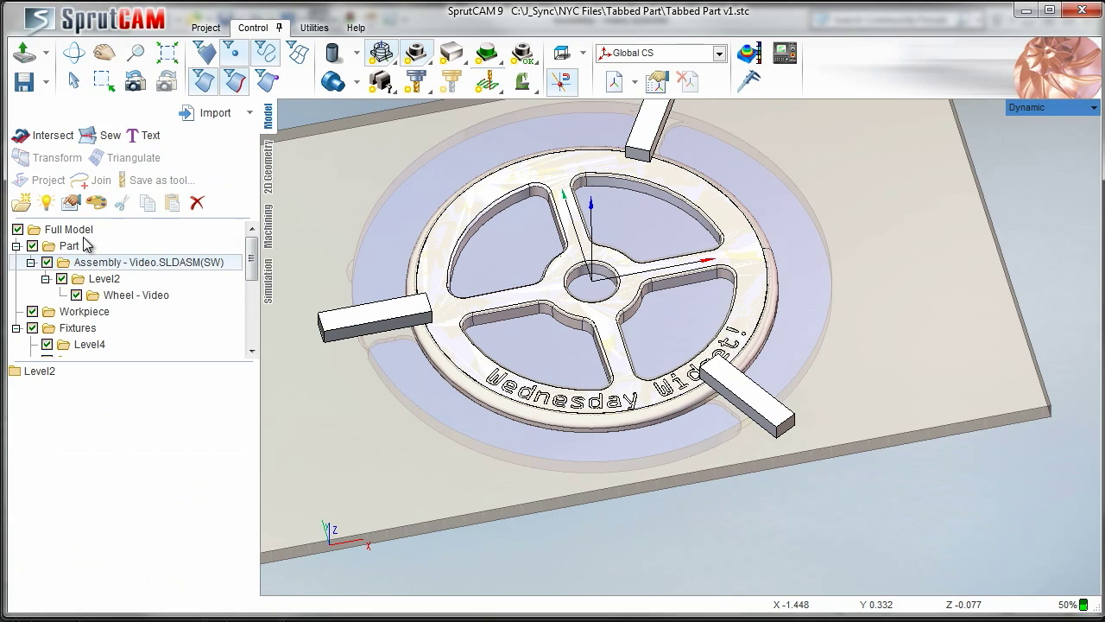
left_click(32, 328)
left_click(271, 226)
middle_click_drag(475, 311, 384, 281)
scroll(401, 313, "up", 2)
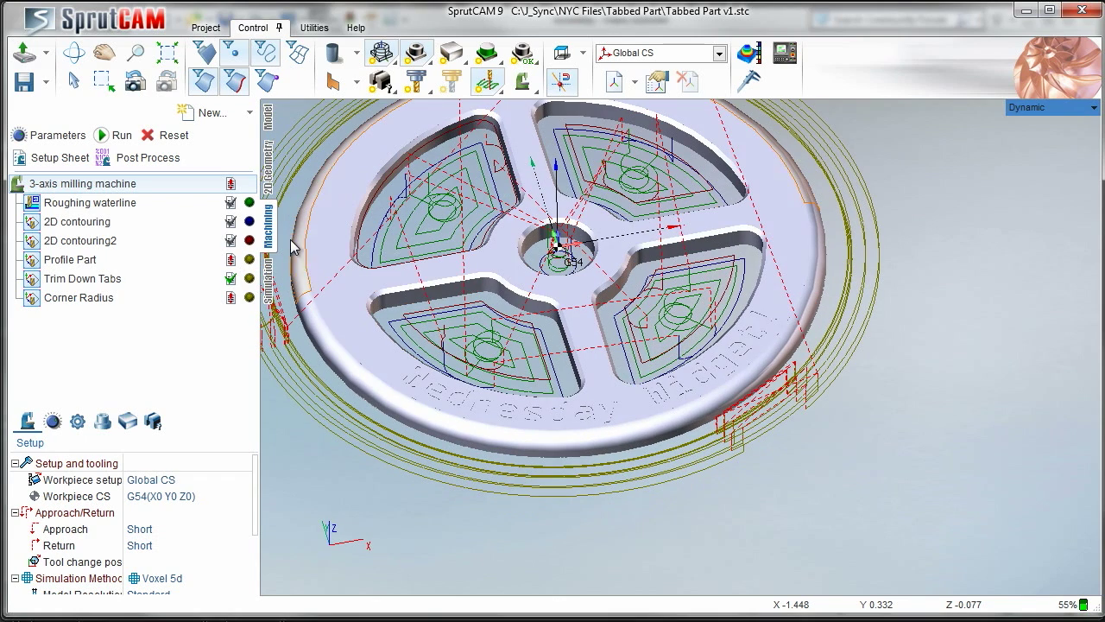
- Add a finishing 2D contouring operation after Corner Radius and open its job assignment
left_click(250, 114)
mouse_move(256, 141)
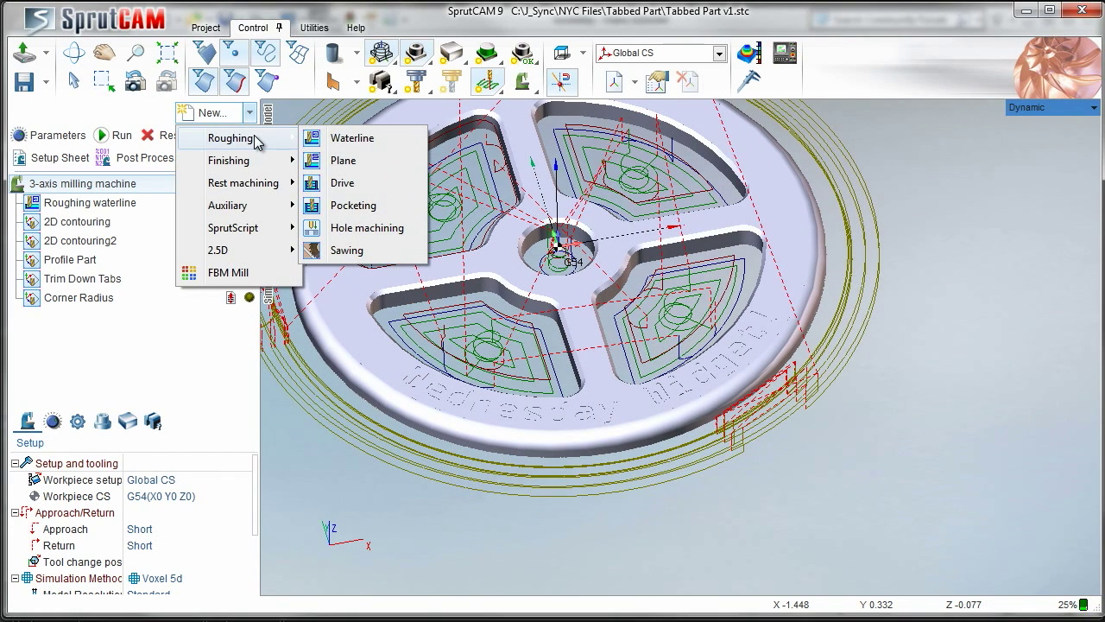
mouse_move(269, 164)
left_click(346, 154)
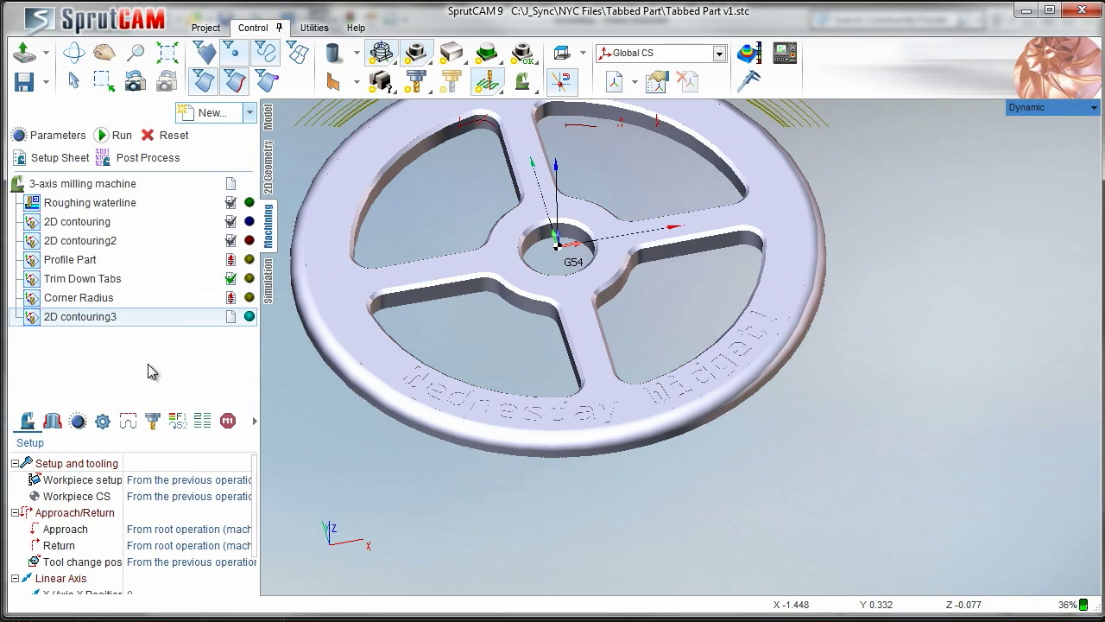
left_click(52, 421)
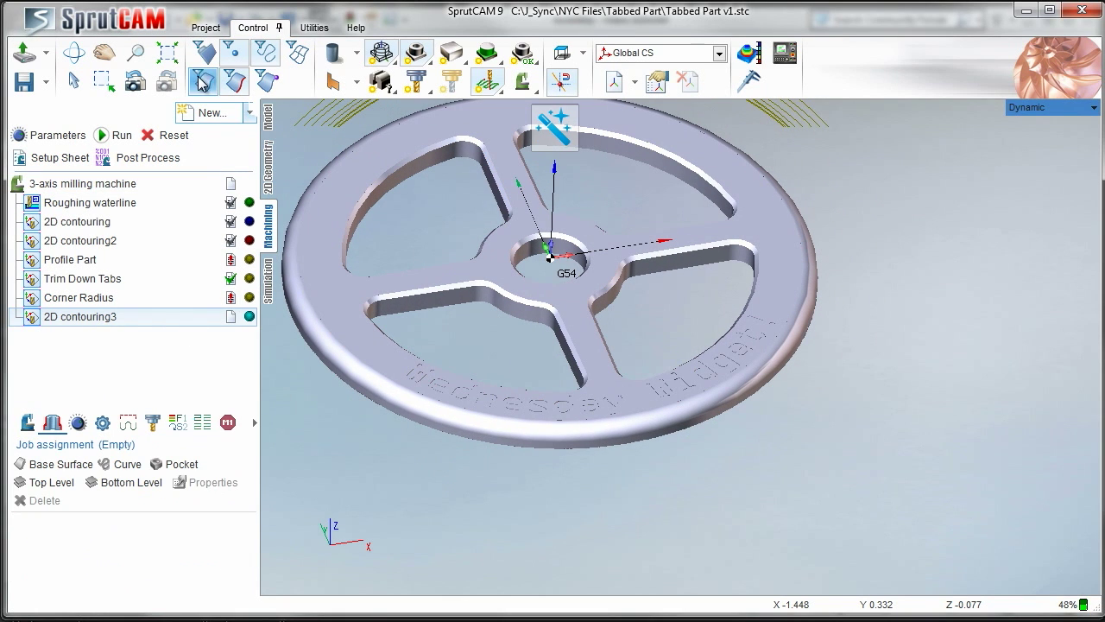
- In the front view, box-select the wheel's upper edges and deselect the edges extending down to the underside
left_click(583, 52)
left_click(590, 113)
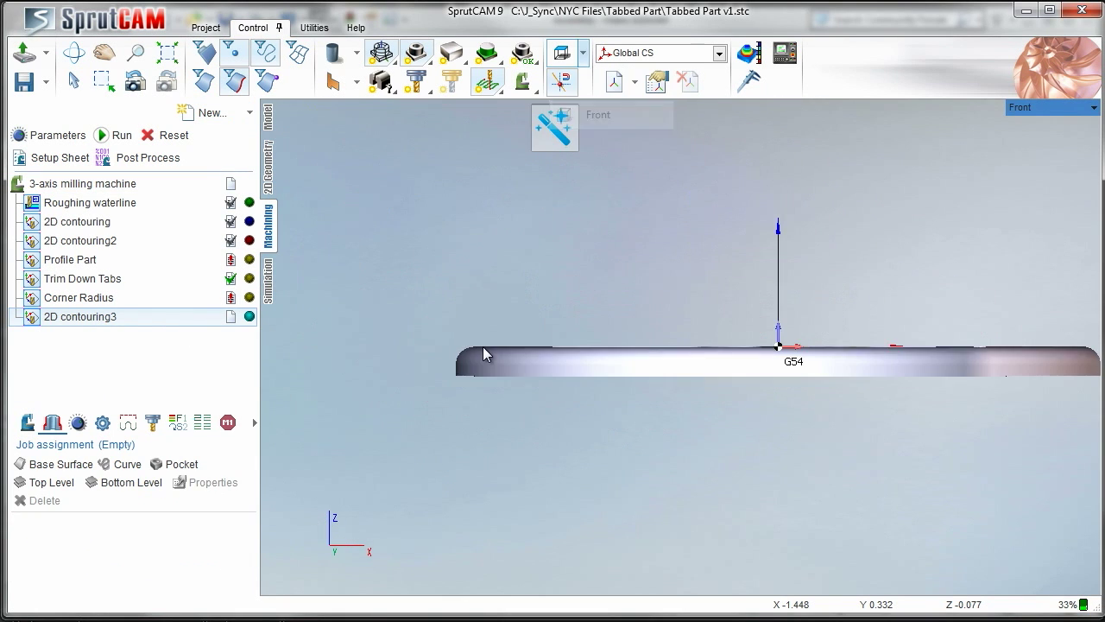
left_click_drag(483, 294, 957, 357)
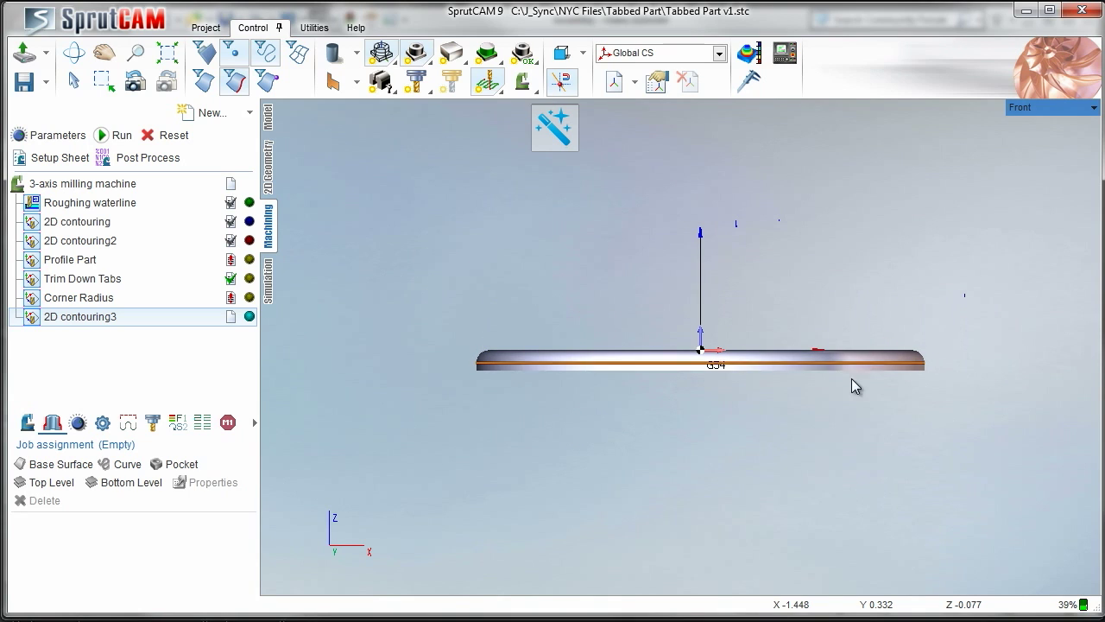
left_click_drag(434, 264, 976, 360)
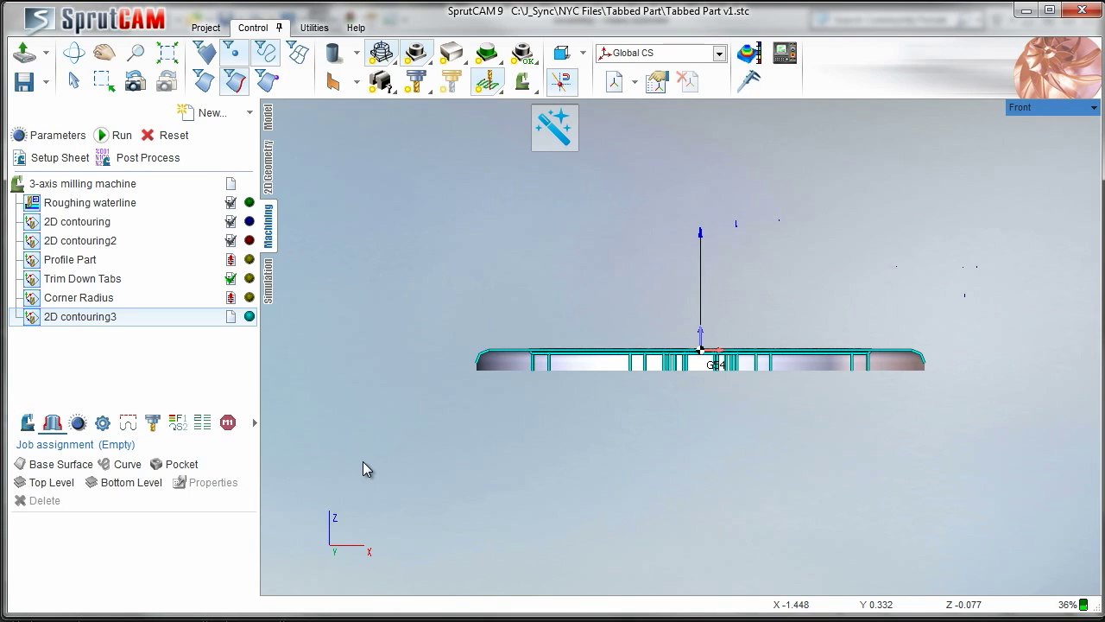
left_click_drag(359, 499, 931, 412)
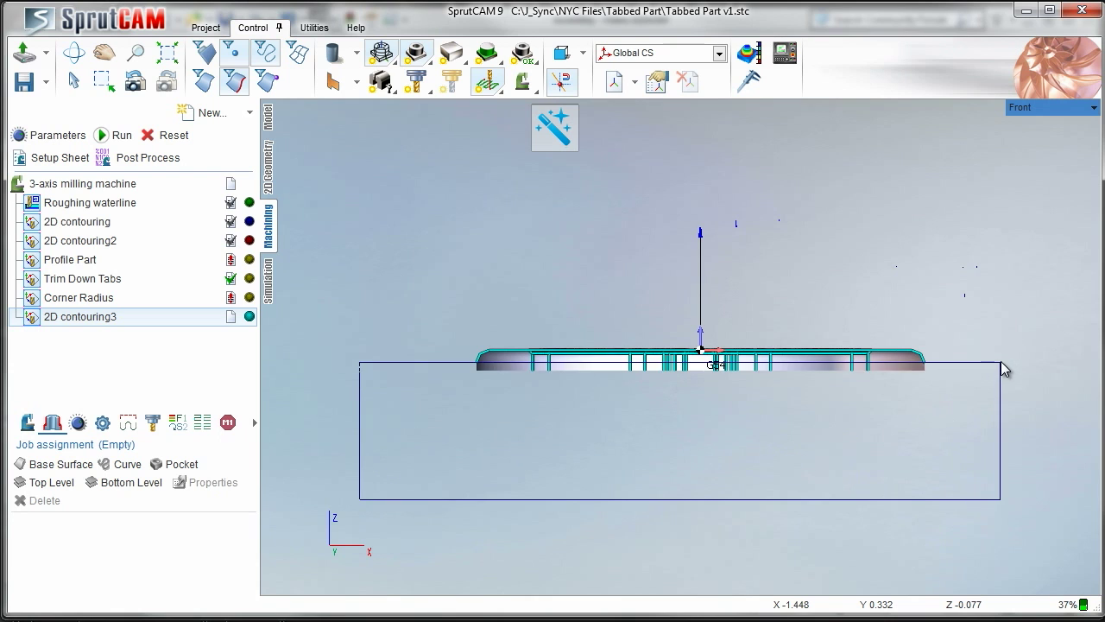
left_click_drag(1000, 361, 1003, 352)
- From the top view, deselect the rim, hub and spoke edges, keeping only the "Wednesday Widget!" lettering edges selected
middle_click_drag(753, 217, 738, 300)
scroll(739, 299, "up", 3)
scroll(749, 325, "down", 3)
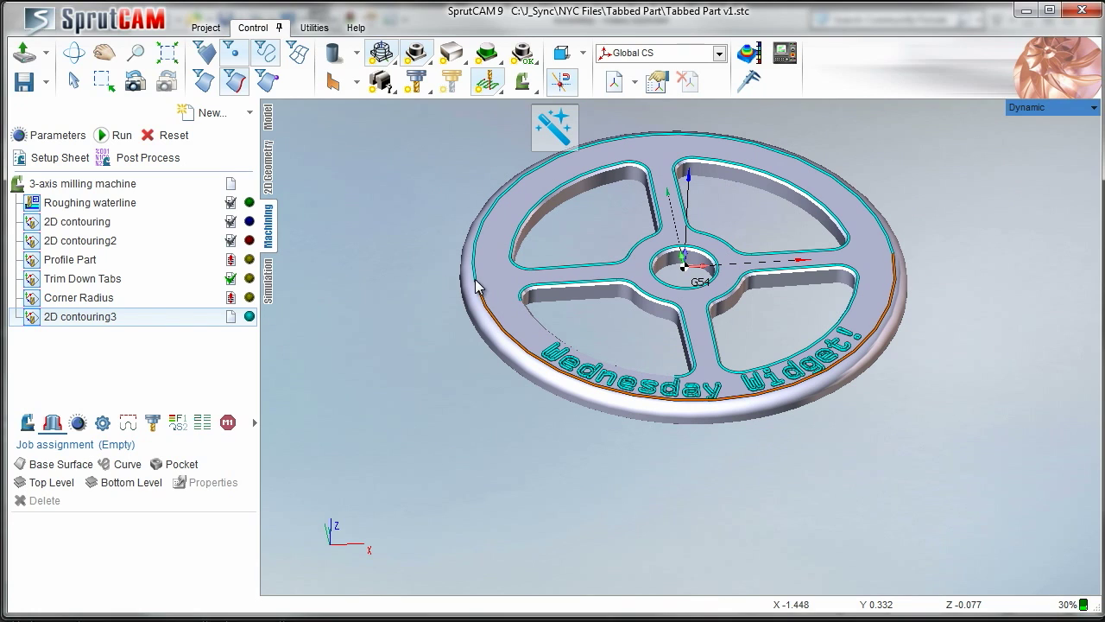
left_click(582, 53)
left_click(590, 86)
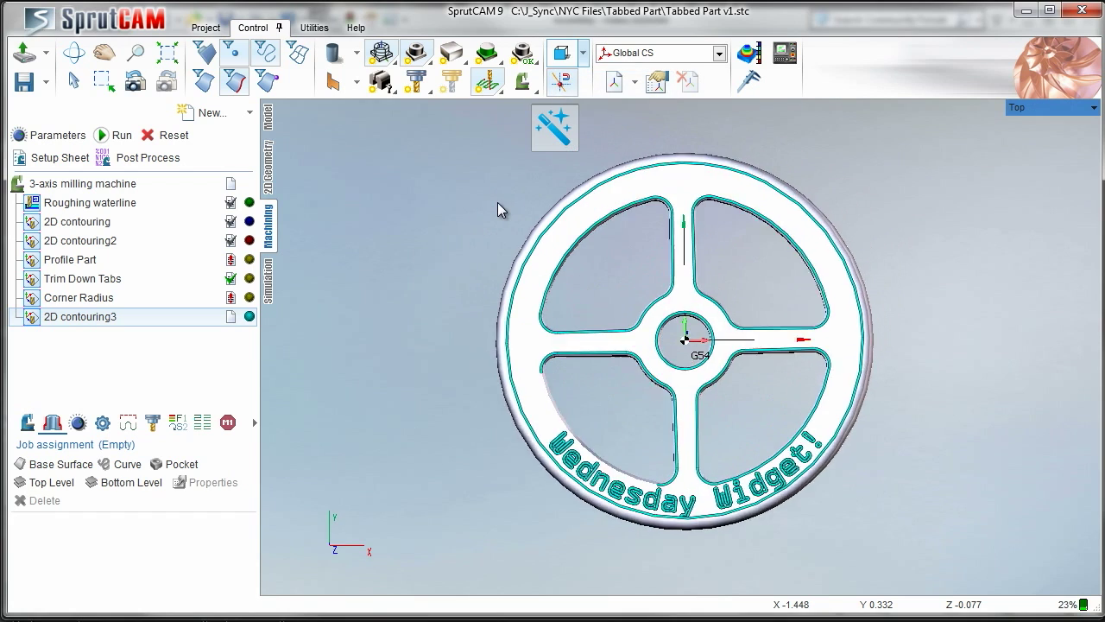
left_click_drag(452, 141, 854, 343)
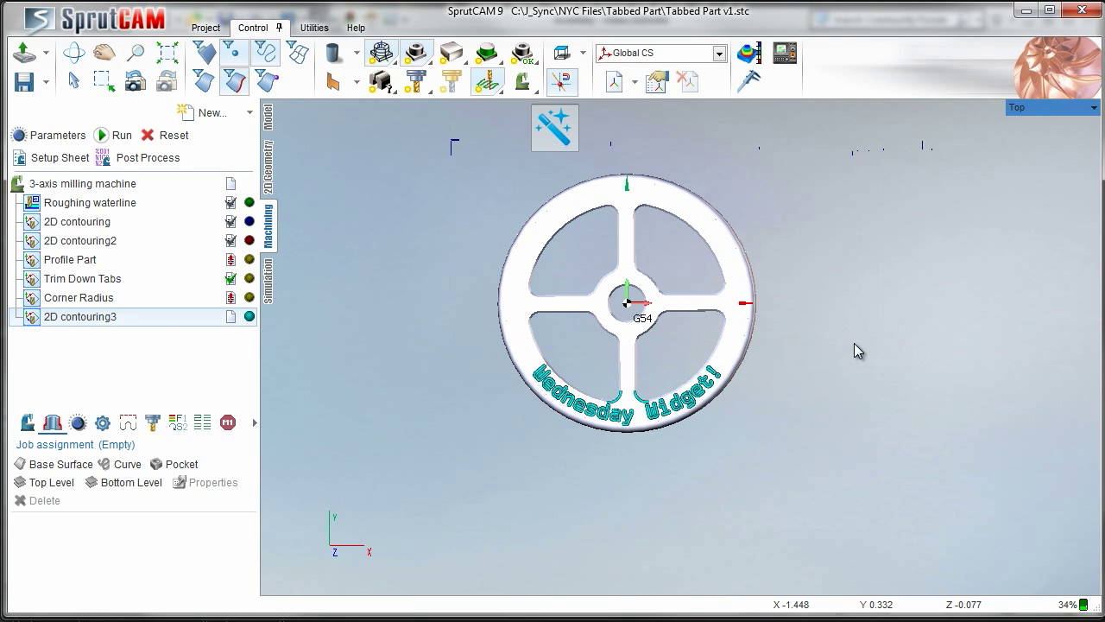
scroll(788, 377, "up", 4)
scroll(651, 446, "down", 3)
scroll(552, 436, "up", 4)
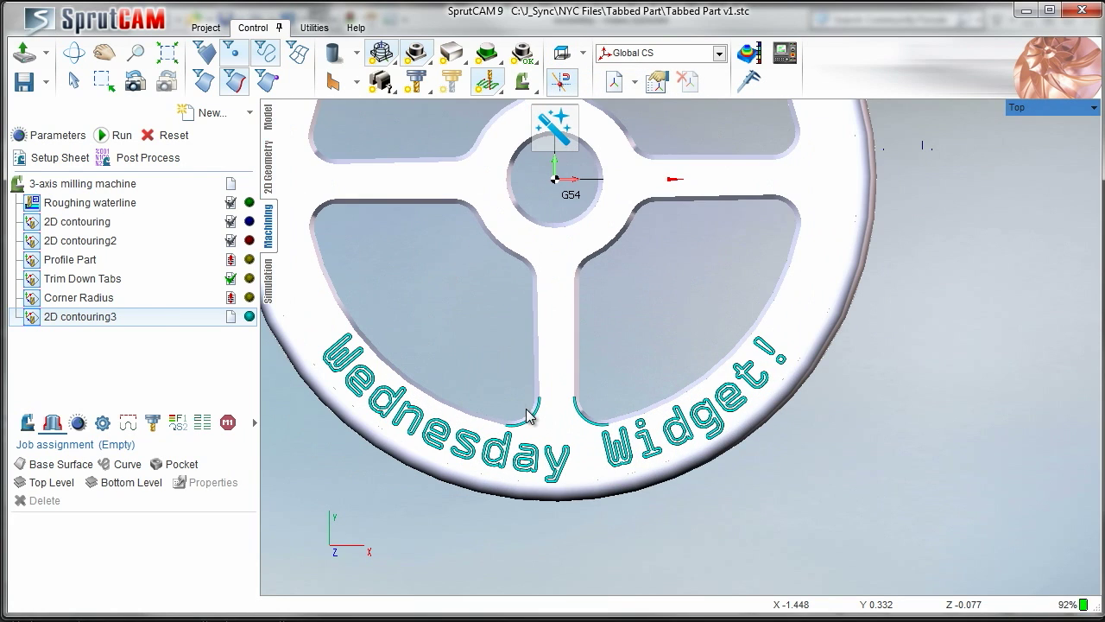
middle_click_drag(618, 353, 637, 309)
scroll(636, 309, "down", 4)
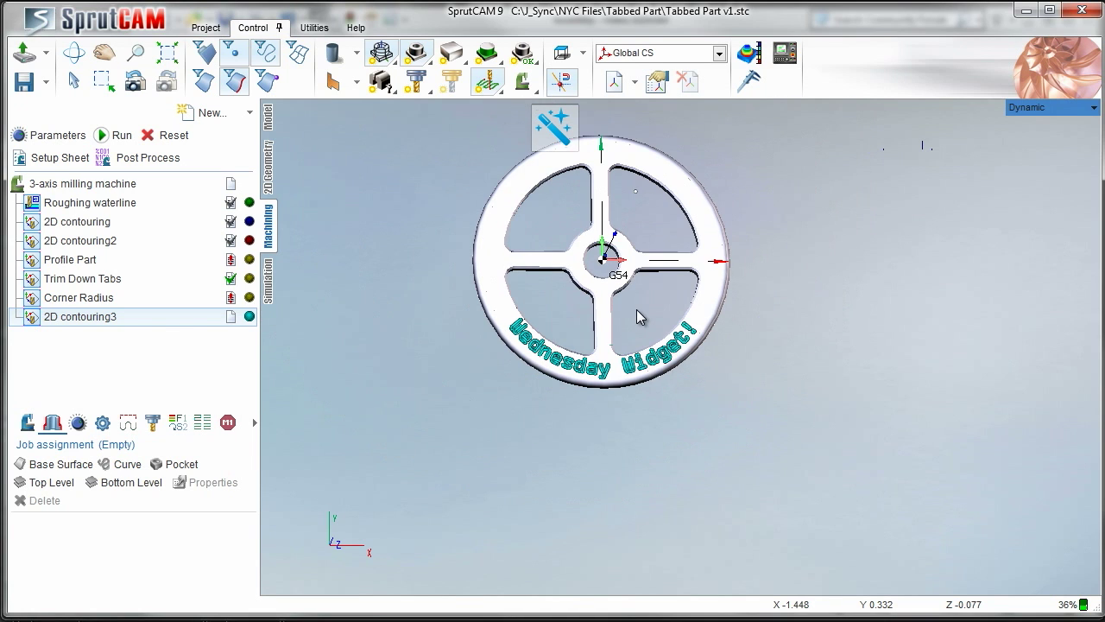
middle_click_drag(539, 273, 523, 207)
scroll(569, 259, "up", 2)
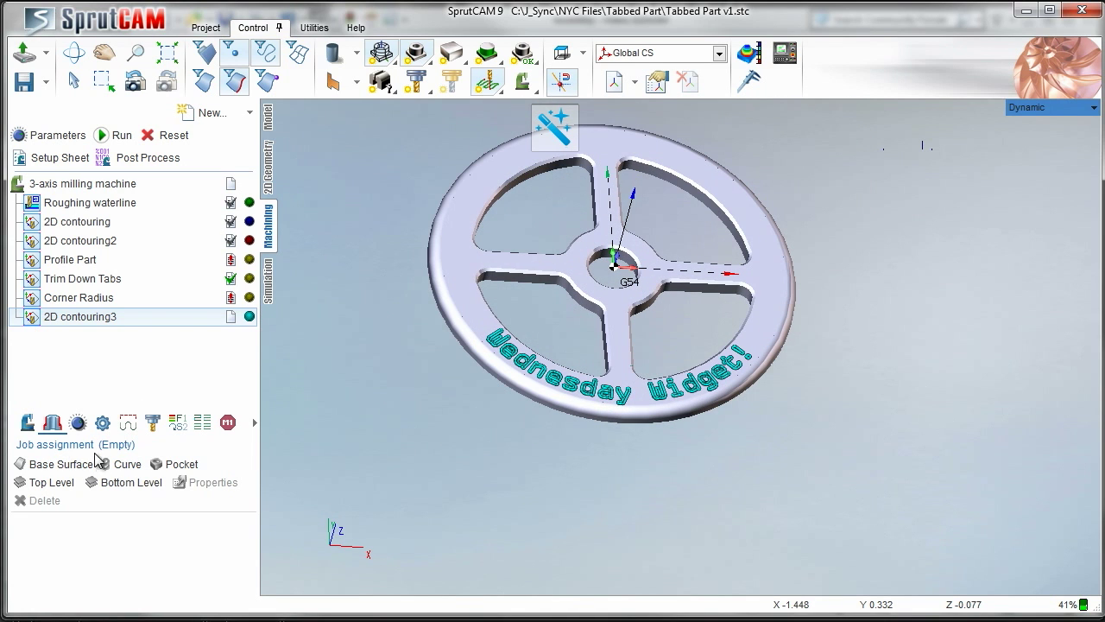
- Add the lettering edges as curves, set all chains to run on the curve without offset, and remove the stray chain beside the spoke
left_click(124, 463)
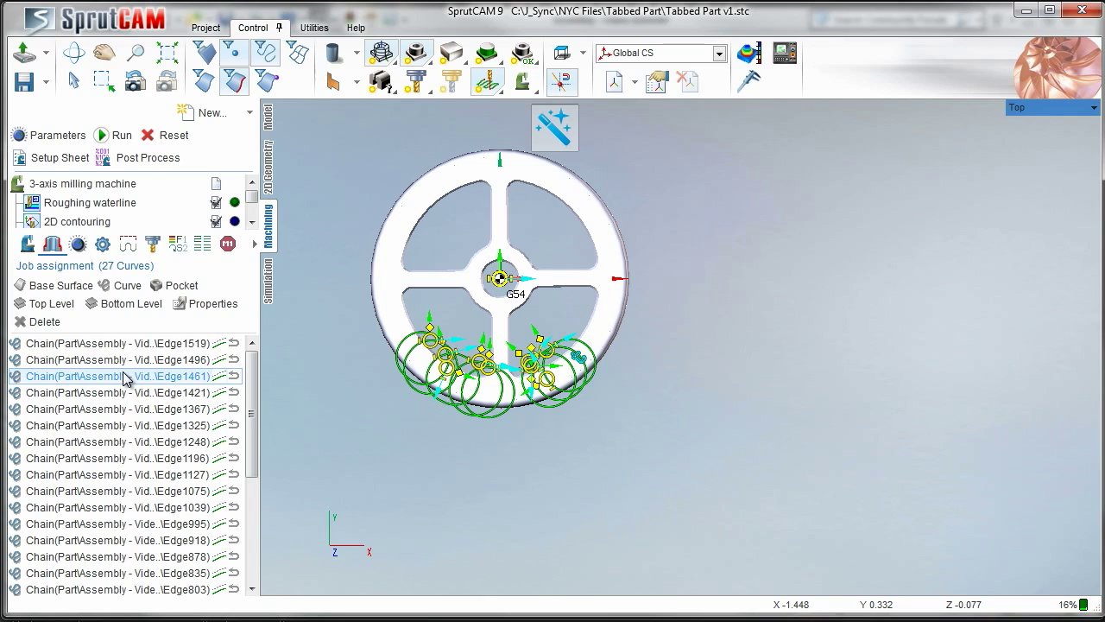
key("ctrl+a")
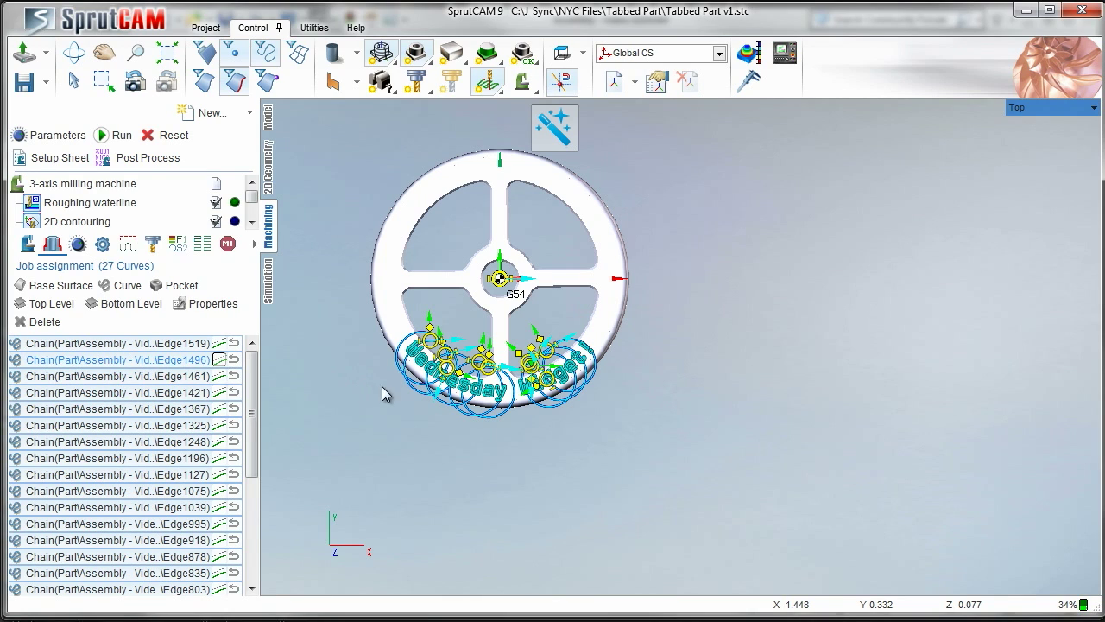
middle_click_drag(554, 323, 534, 271)
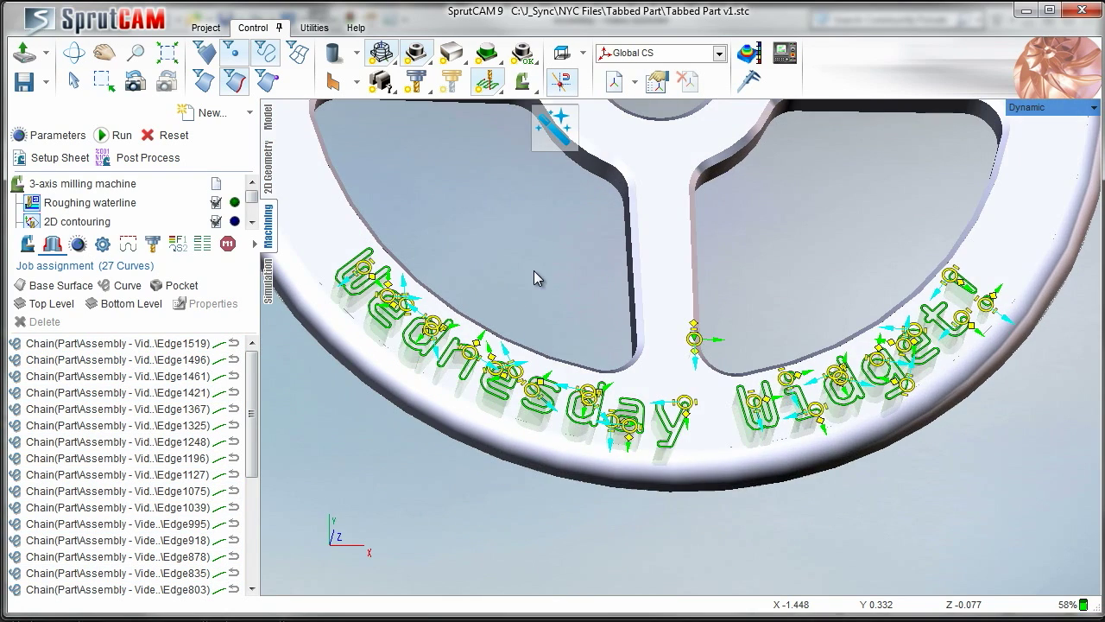
right_click_drag(534, 272, 524, 318)
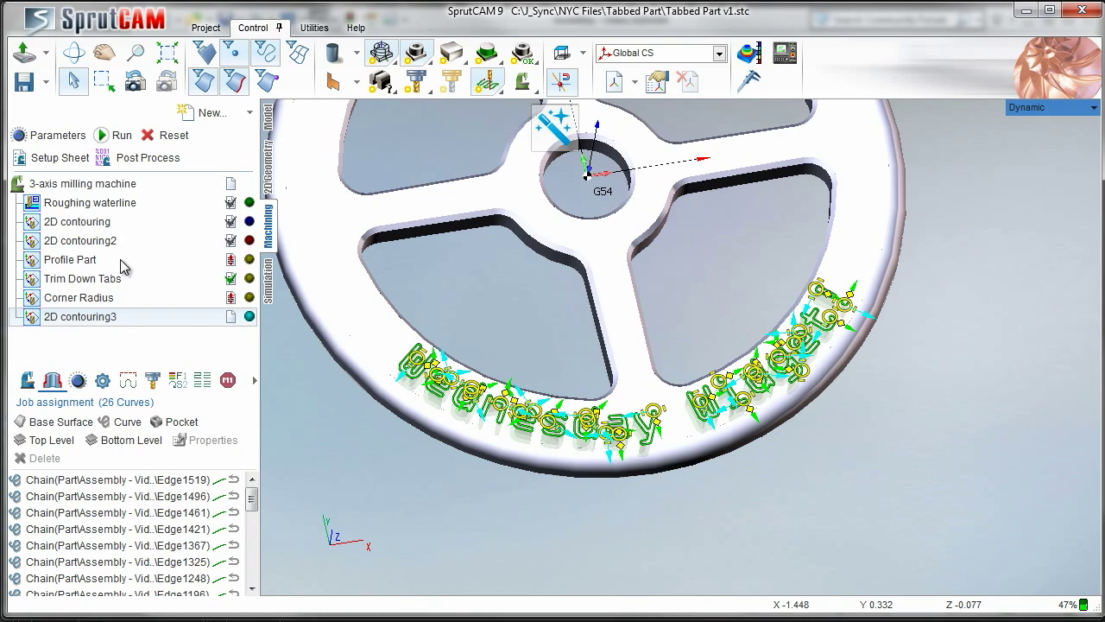
- Define the lettering operation's tool as a spherical mill named 3/64, number 83, with a diameter of 3/64 inch
left_click(86, 318)
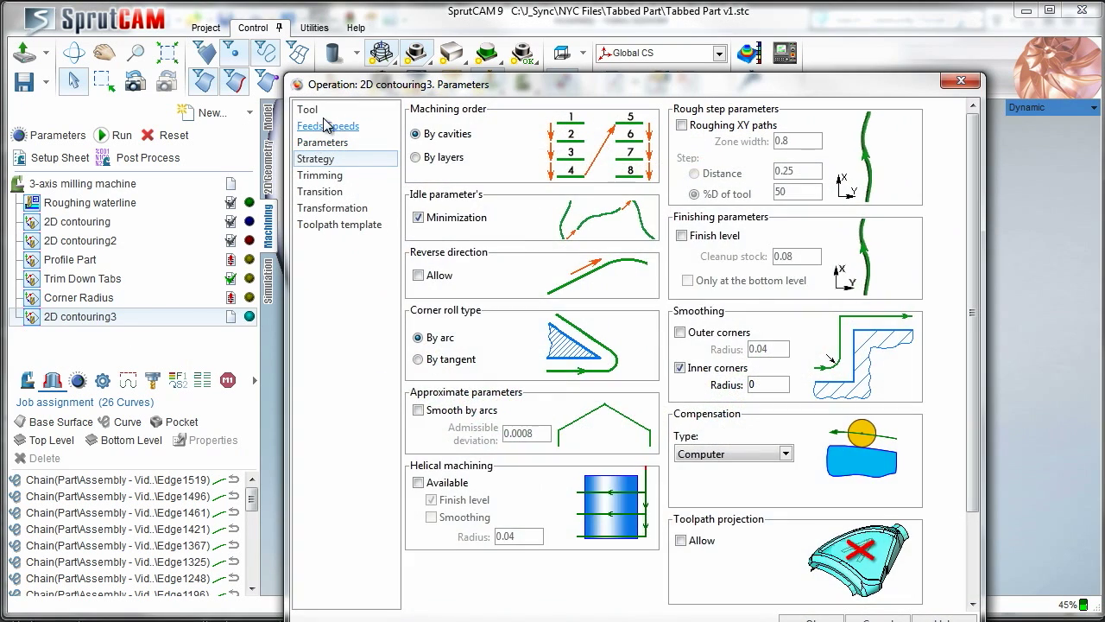
left_click(327, 111)
left_click_drag(685, 117, 391, 123)
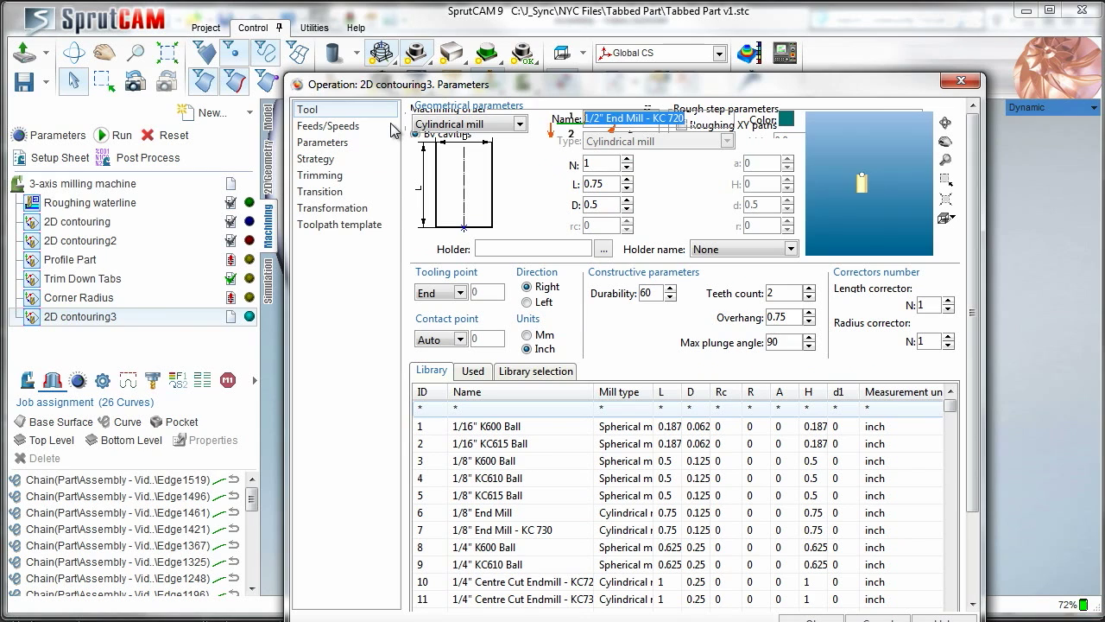
type("3")
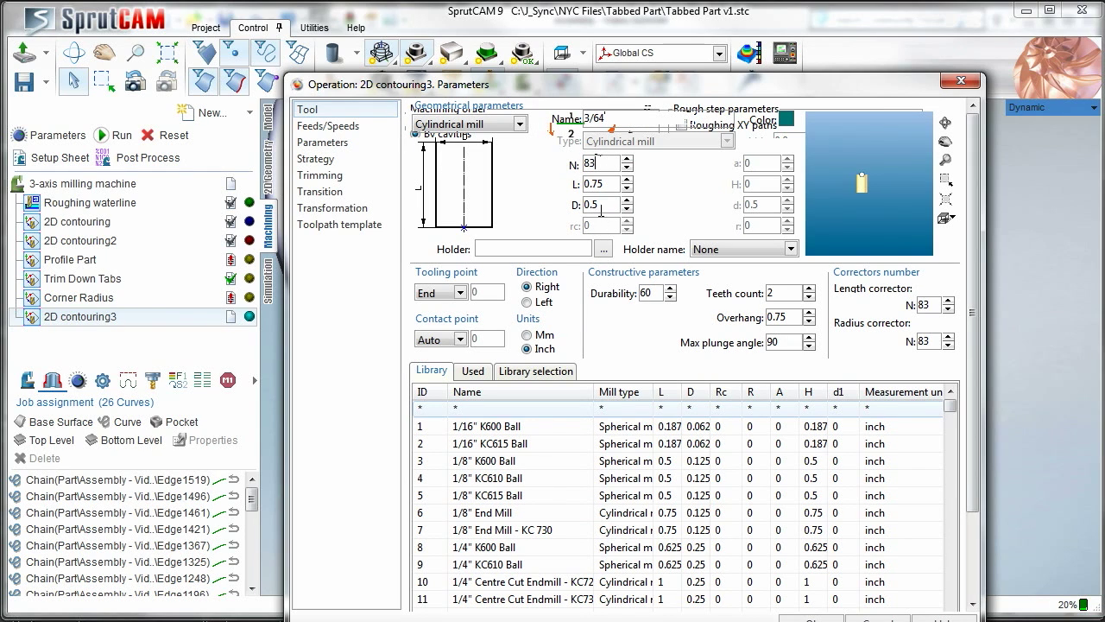
type("3/")
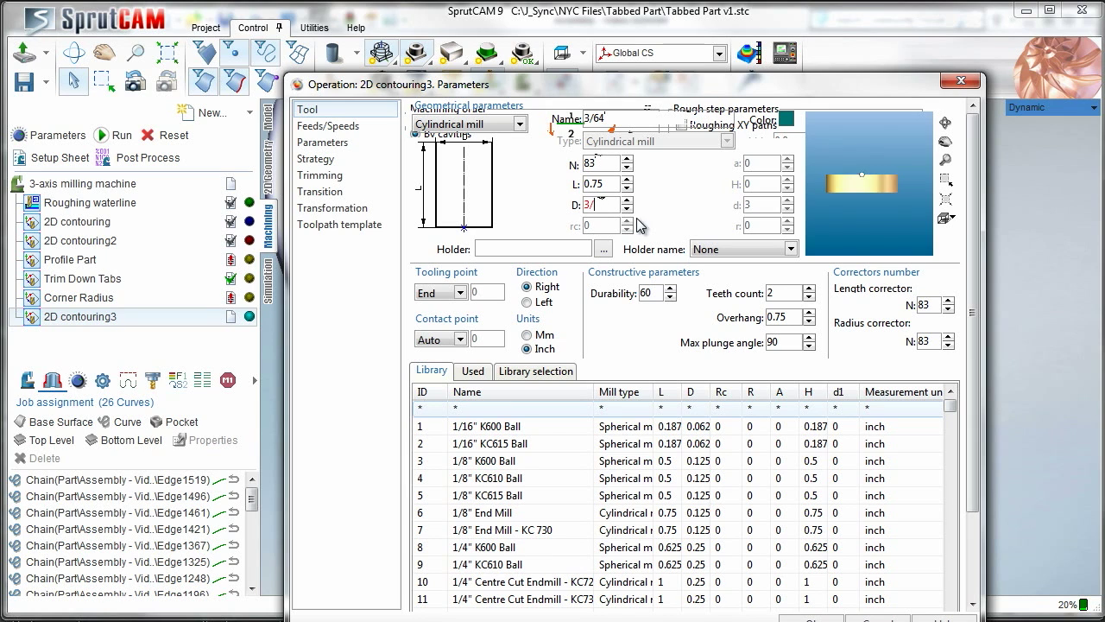
type("64")
left_click(484, 125)
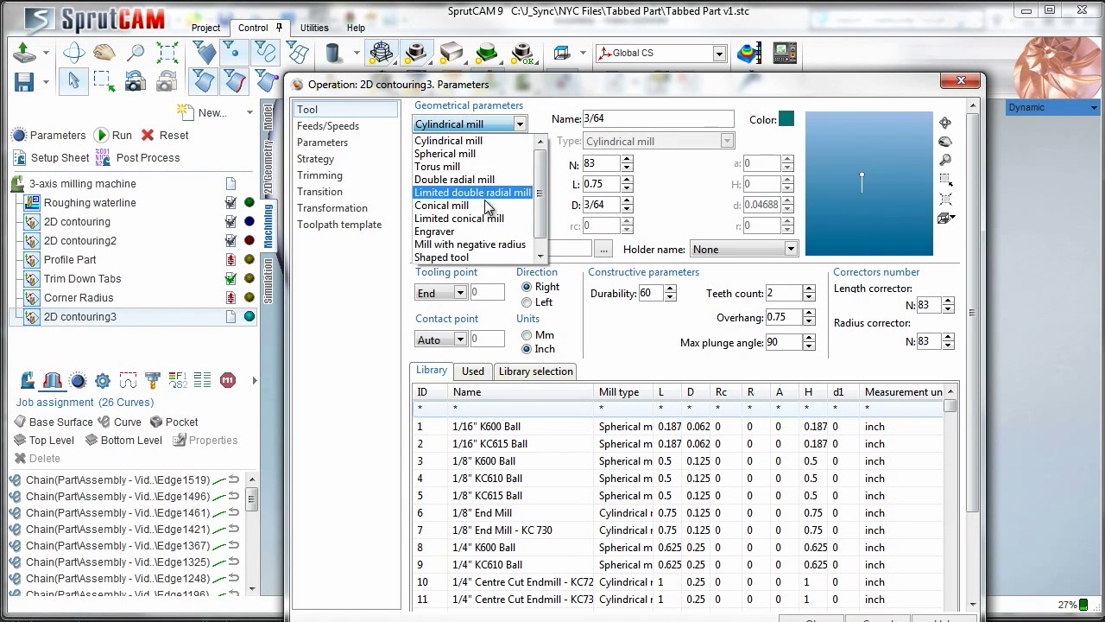
left_click(483, 154)
- Set the spindle to 5100 revolutions per minute, the work feed to 6 inches per minute and the bottom level to -0.003
left_click(329, 126)
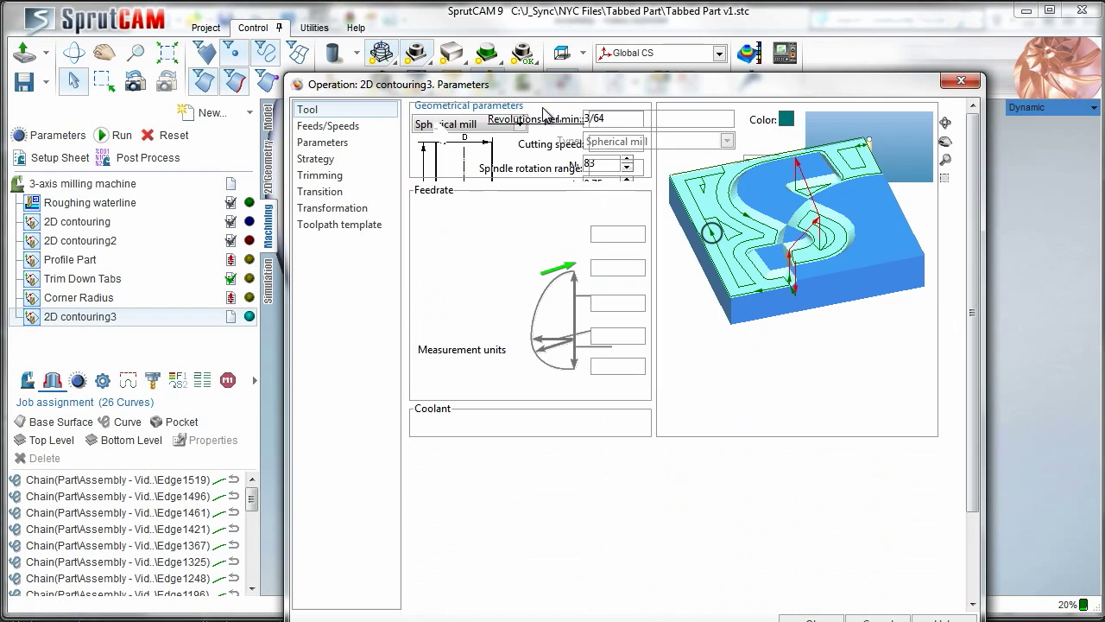
type("100")
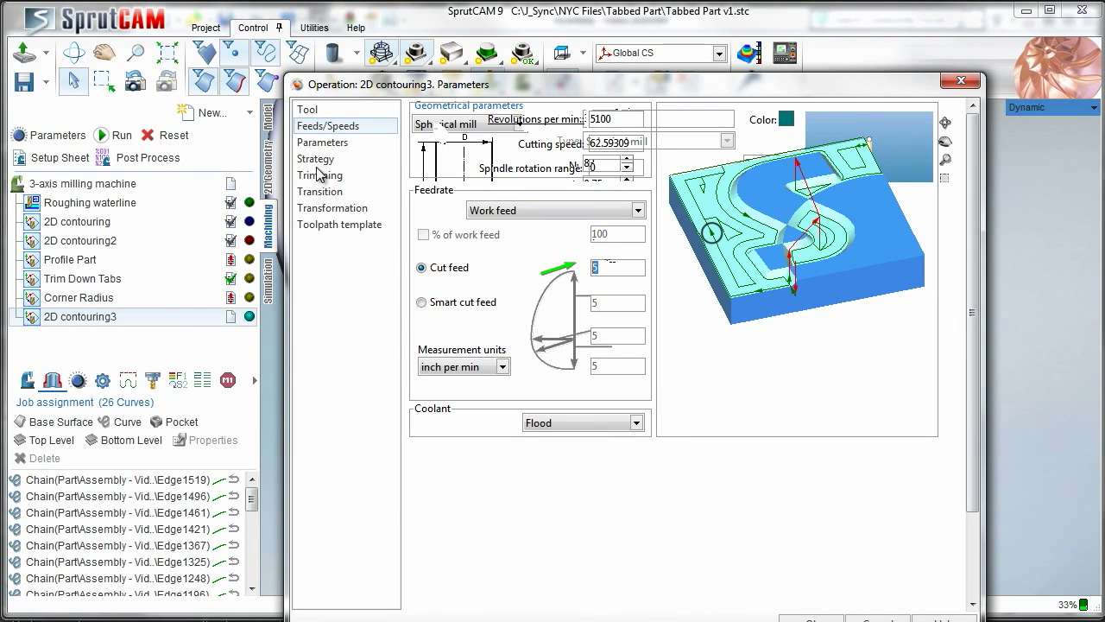
left_click(326, 143)
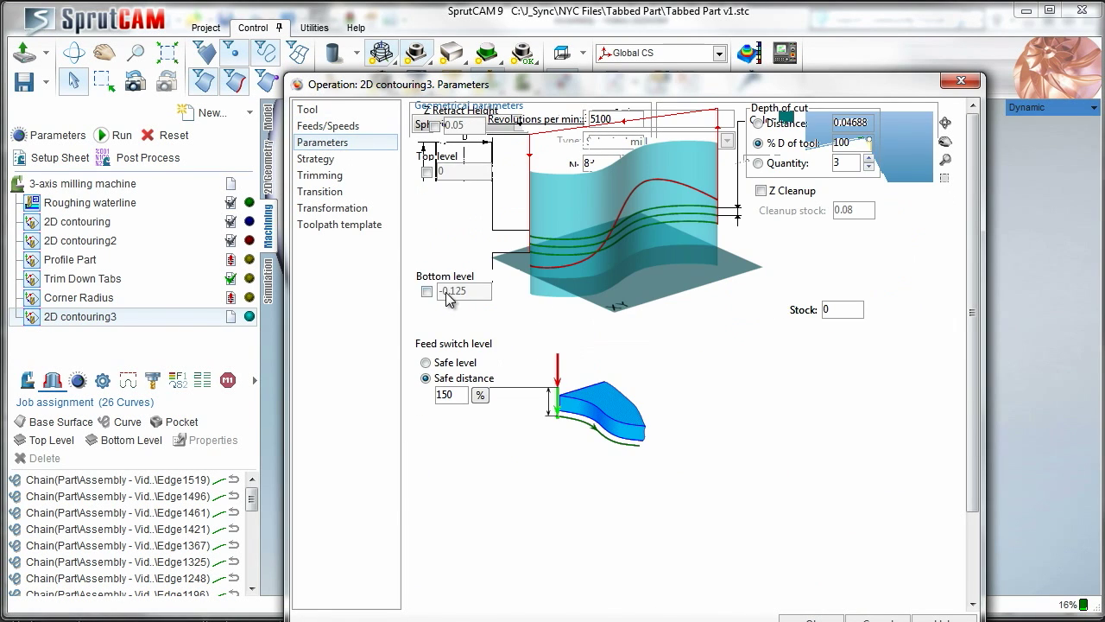
left_click_drag(449, 294, 502, 297)
left_click(314, 160)
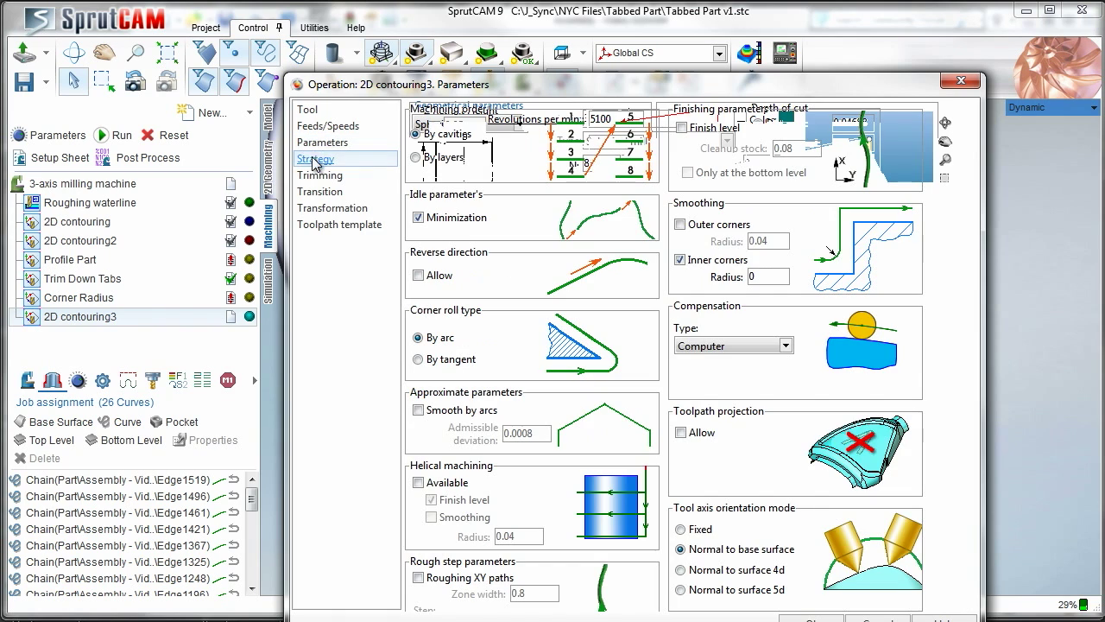
- Set the approach feed to 50% of the work feed and calculate the lettering toolpath
left_click(328, 126)
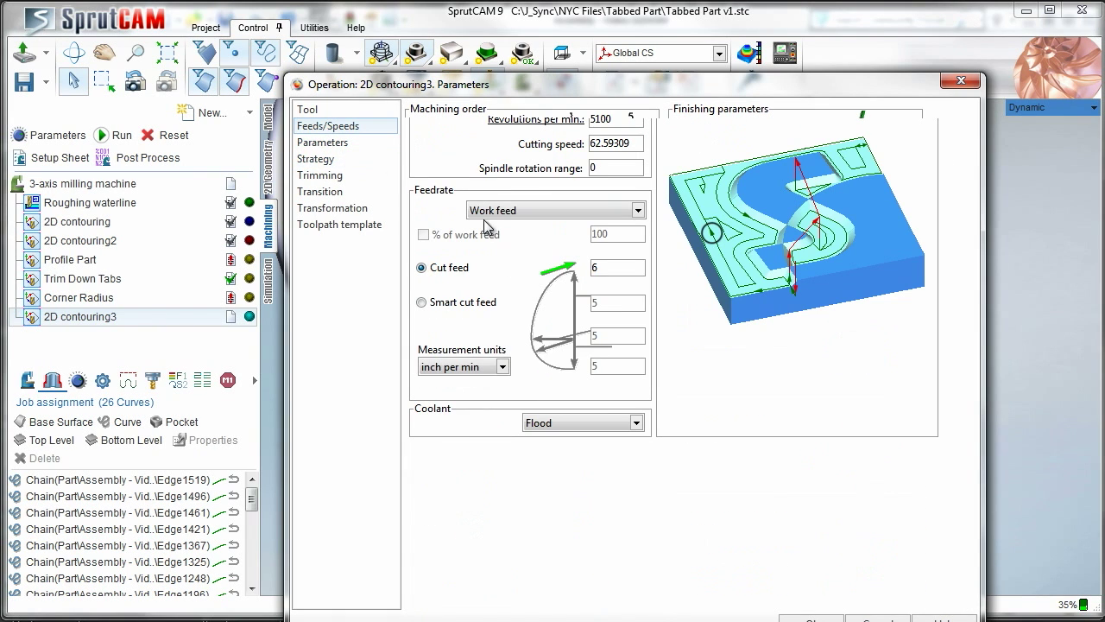
left_click(548, 216)
left_click(547, 216)
left_click(547, 216)
left_click(540, 228)
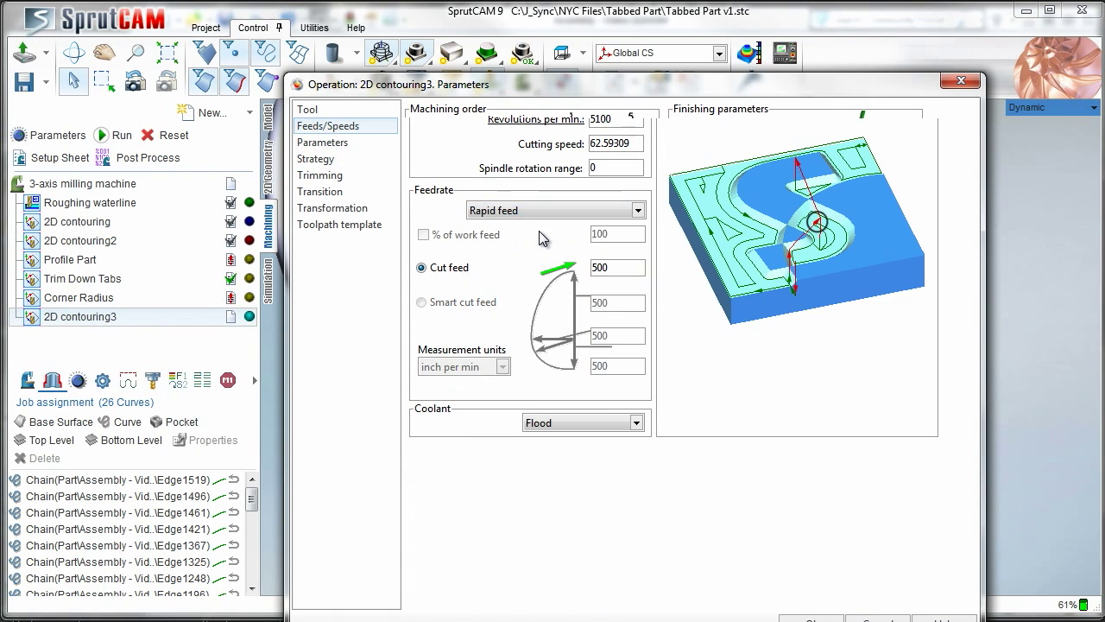
left_click(516, 209)
left_click(522, 235)
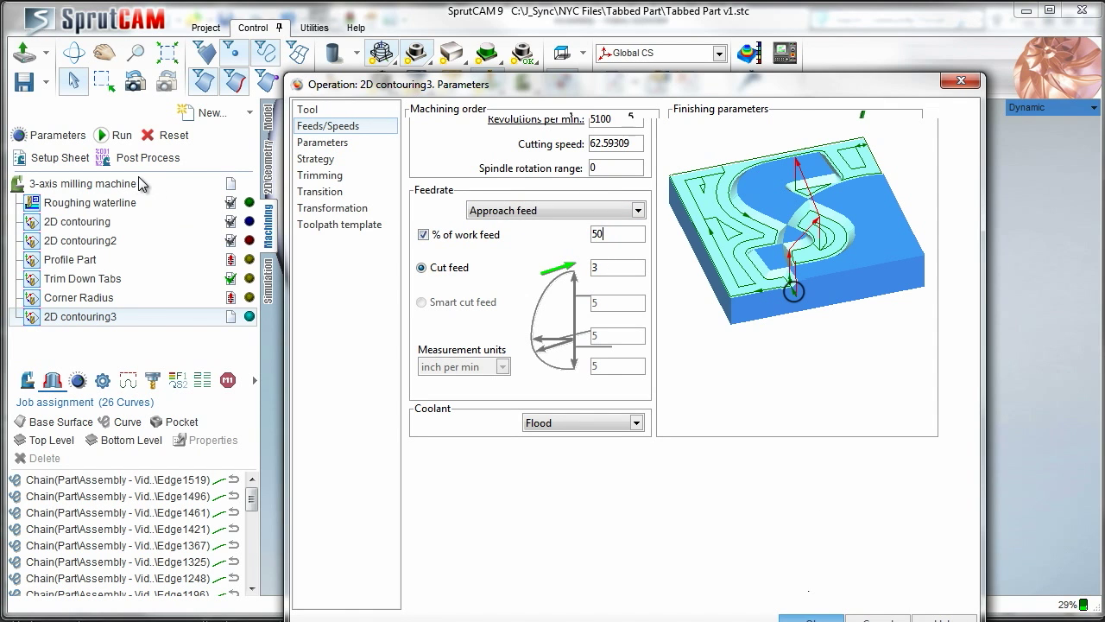
key("Return")
left_click(121, 134)
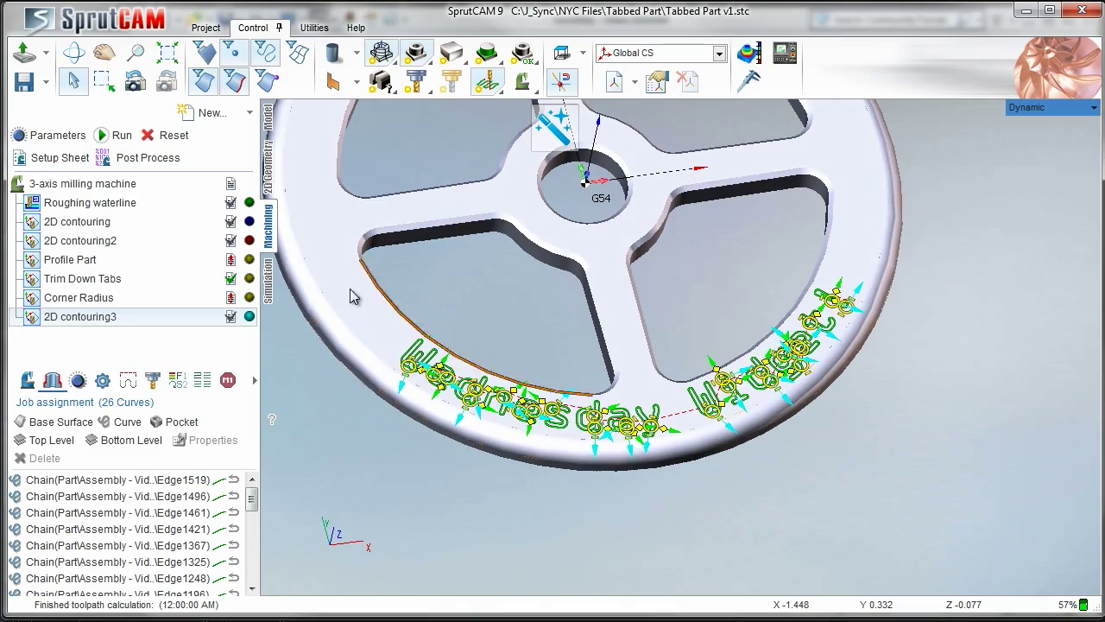
- Simulate the lettering operation at a slightly higher playback speed, following the cutter along the text
left_click(268, 278)
scroll(425, 303, "up", 6)
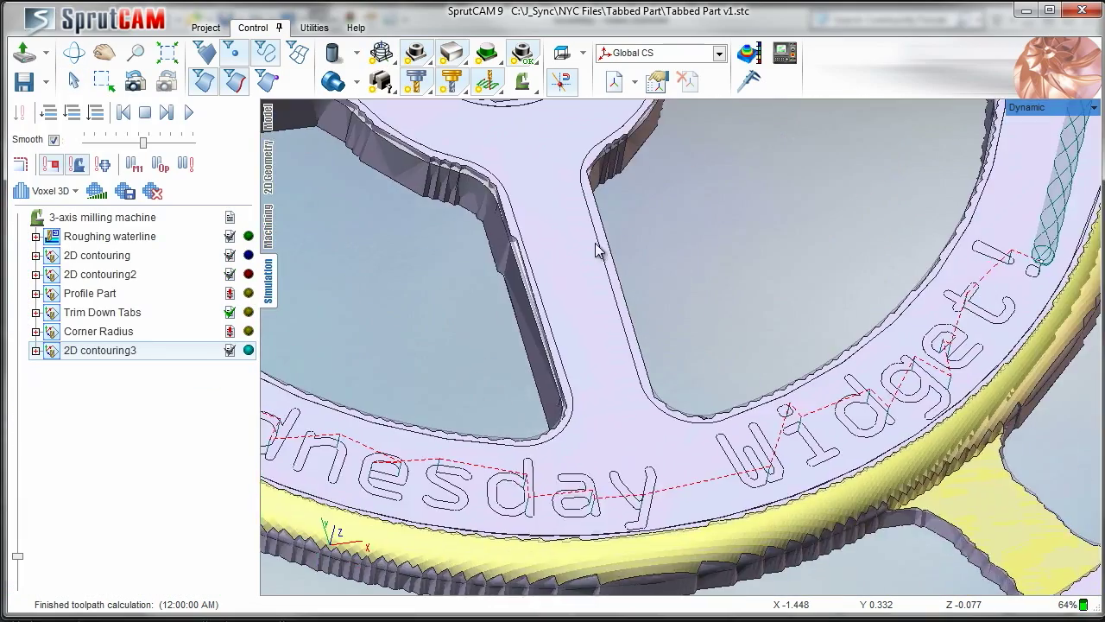
mouse_move(827, 198)
middle_mouse_down()
mouse_move(568, 233)
mouse_move(484, 265)
mouse_move(452, 232)
middle_mouse_up()
scroll(483, 265, "up", 2)
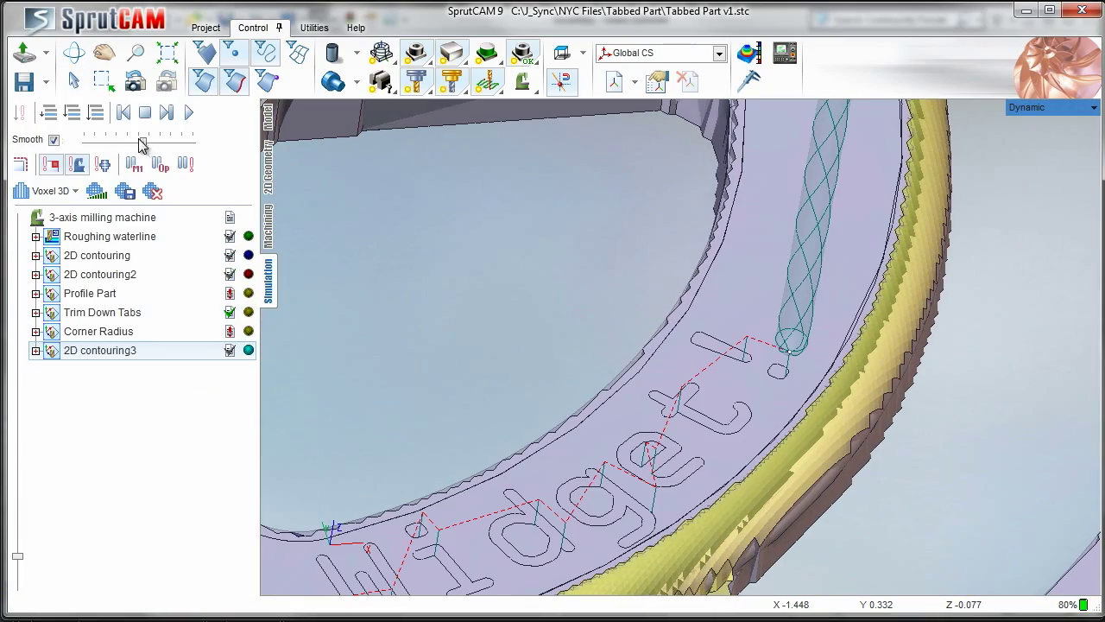
left_click_drag(142, 146, 155, 142)
left_click(189, 113)
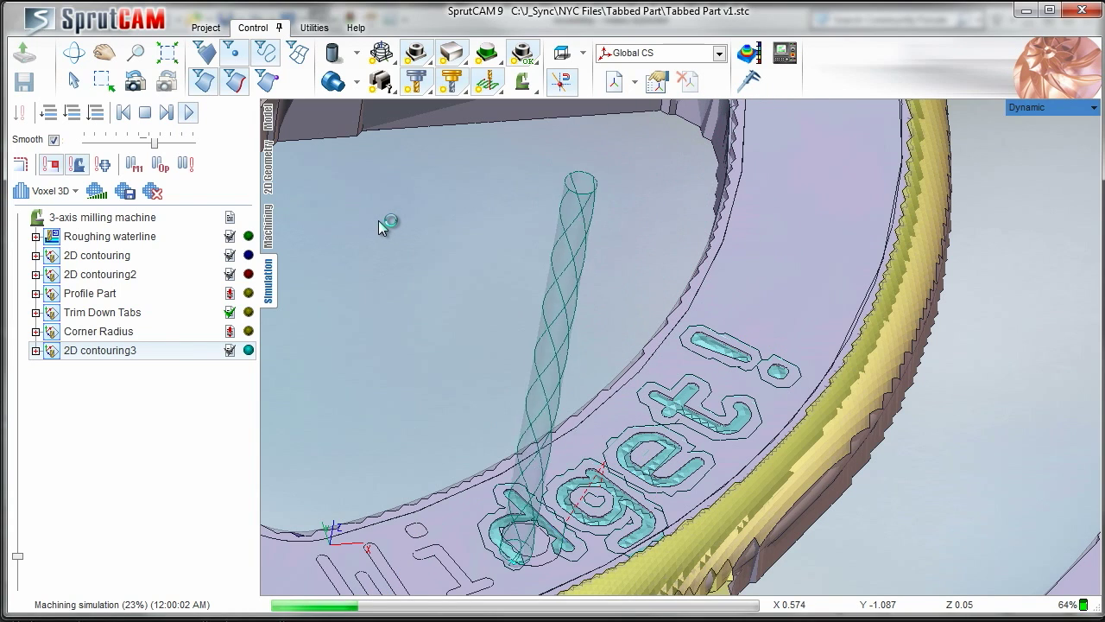
right_click_drag(444, 296, 515, 225)
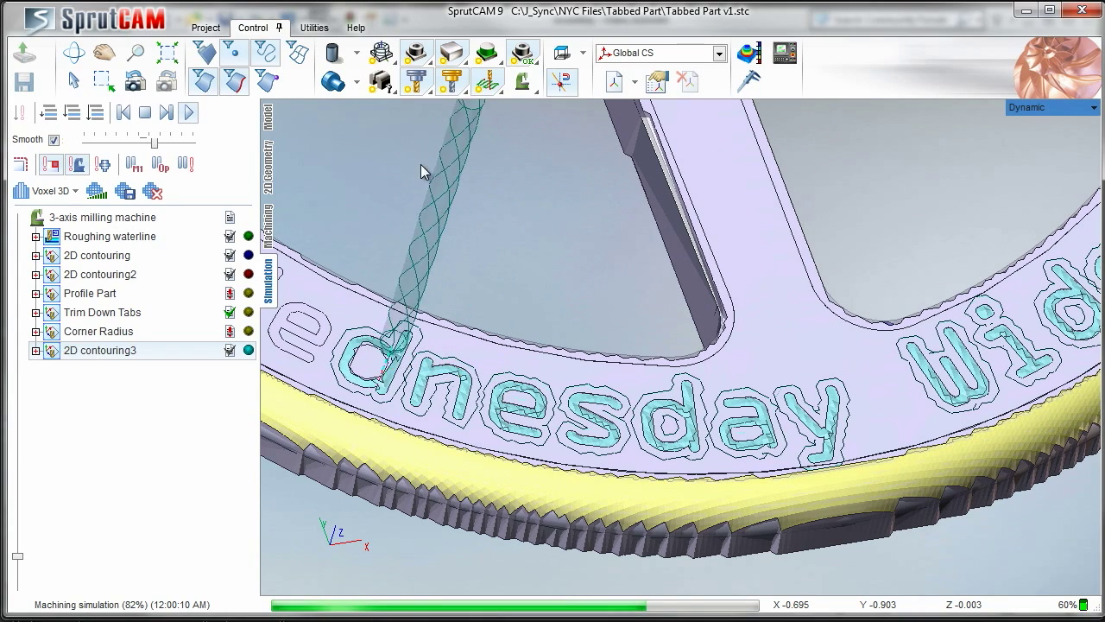
right_click_drag(515, 241, 558, 222)
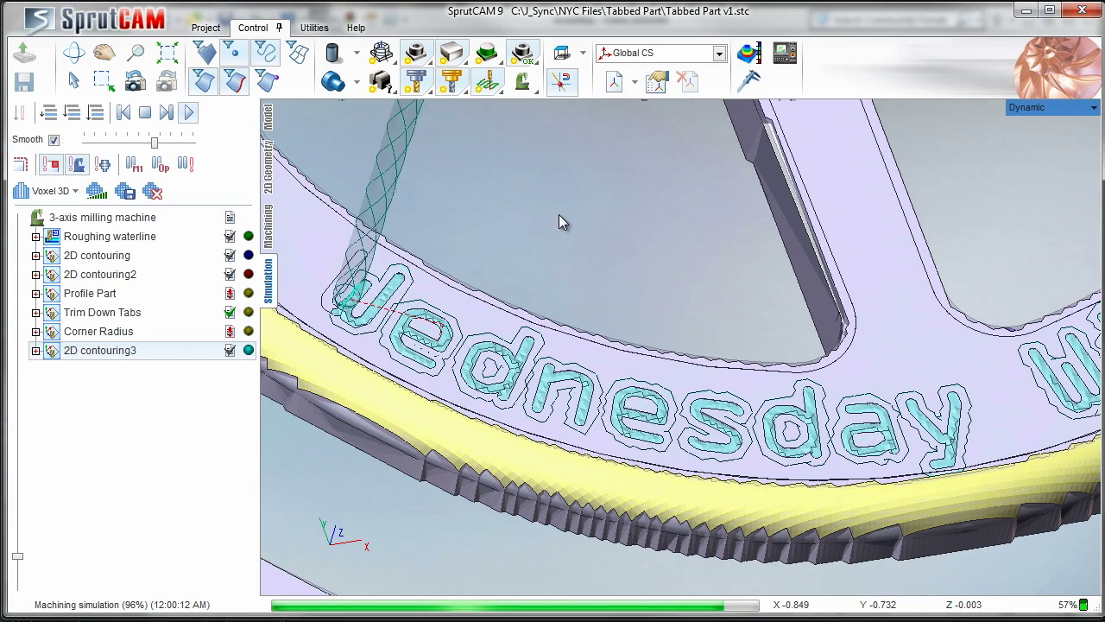
middle_click_drag(514, 173, 523, 223)
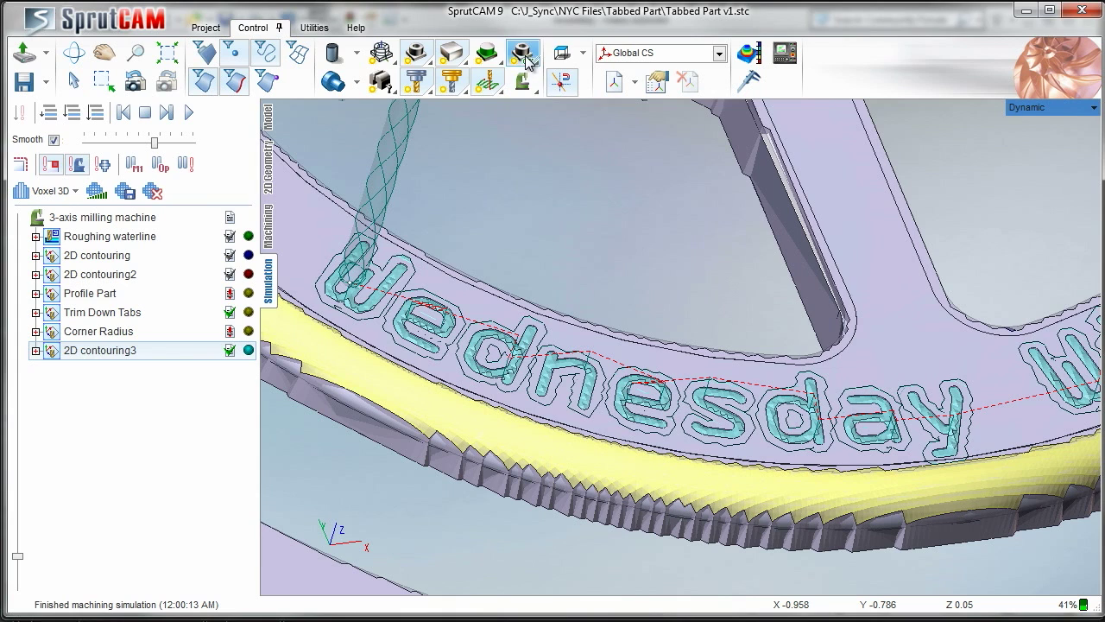
- Toggle the workpiece and part display to compare the simulated lettering with the model
left_click(444, 54)
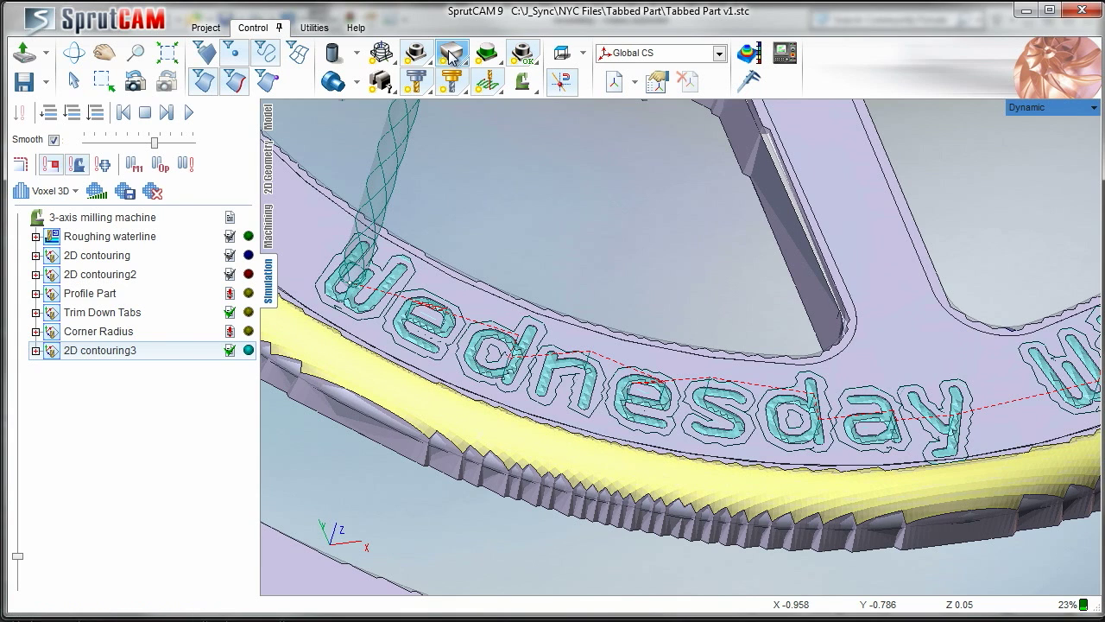
left_click(419, 54)
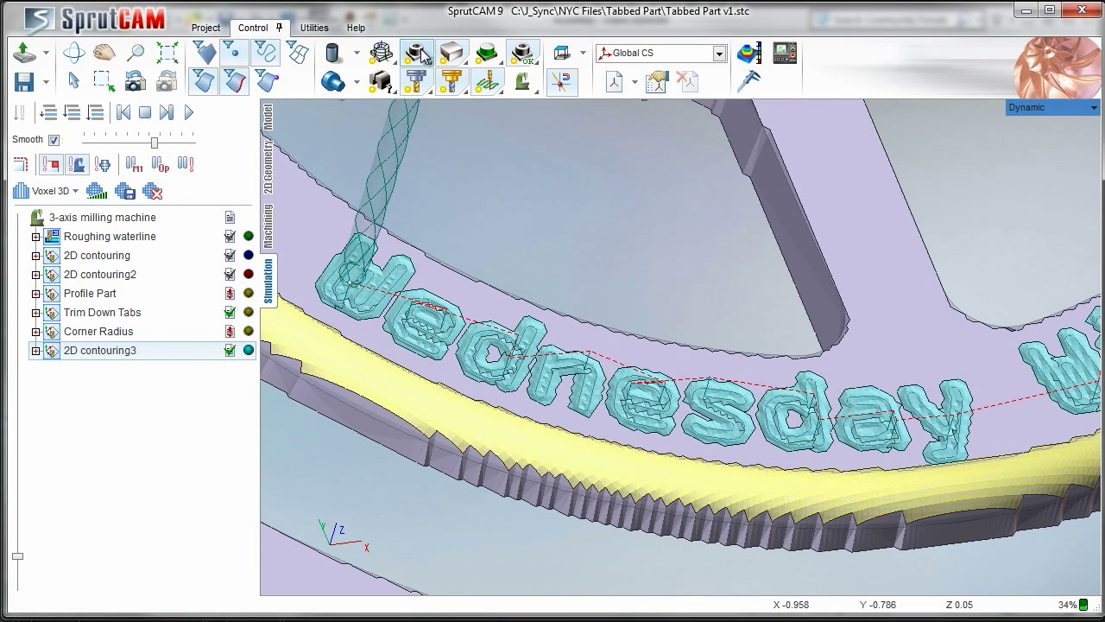
left_click(419, 54)
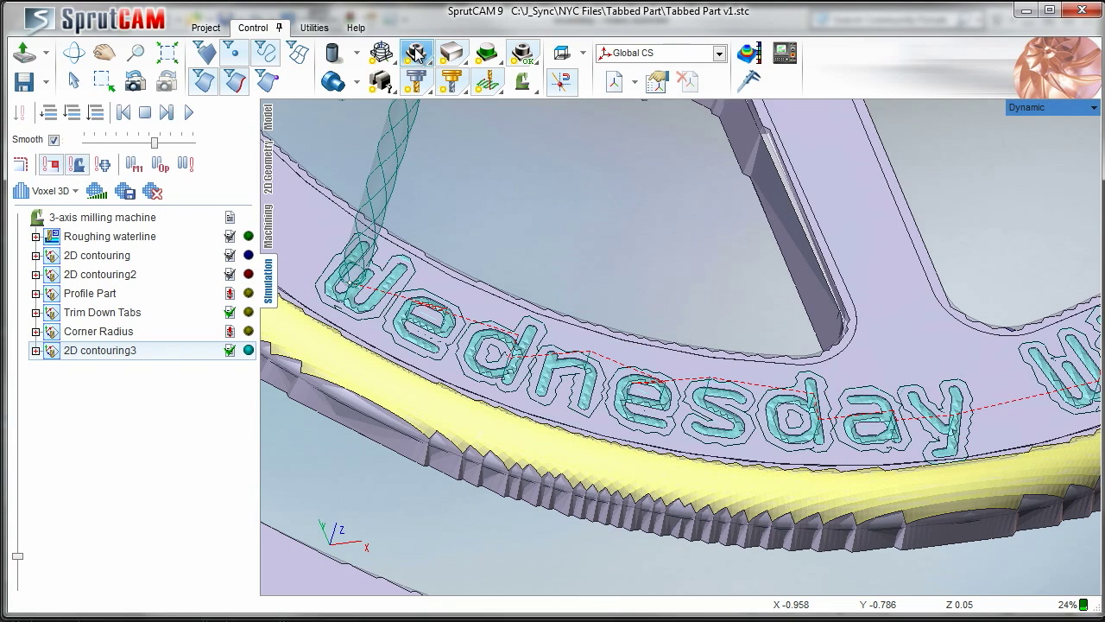
left_click(419, 54)
left_click(419, 54)
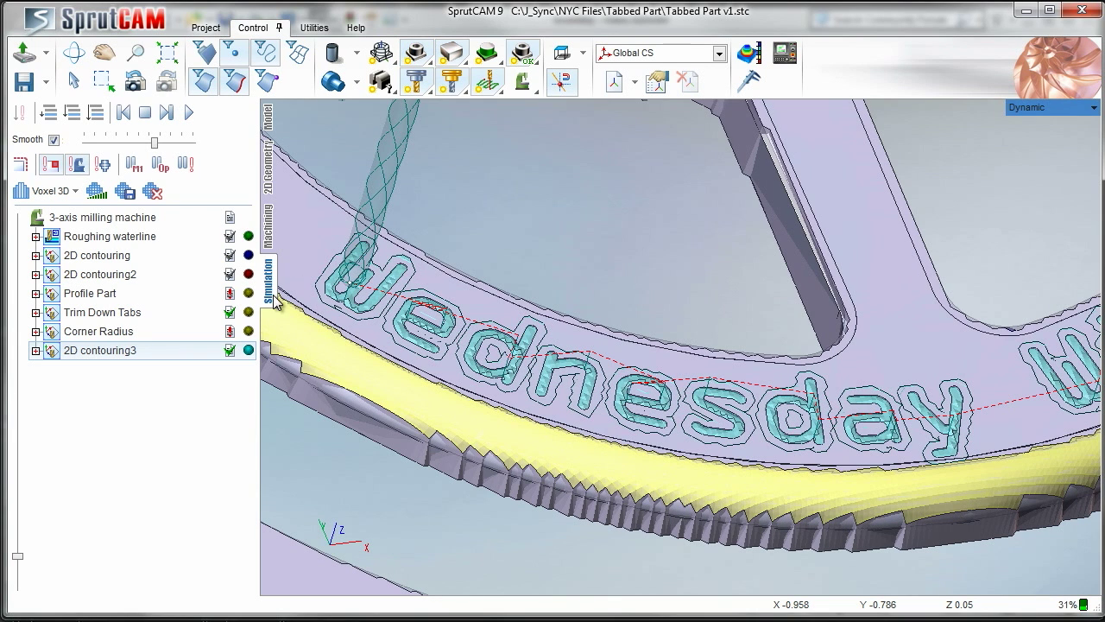
- Redefine the lettering tool as an engraver named 84, number 84, with diameter .25, tip diameter 0 and angle 30, and preview its shape
left_click(272, 239)
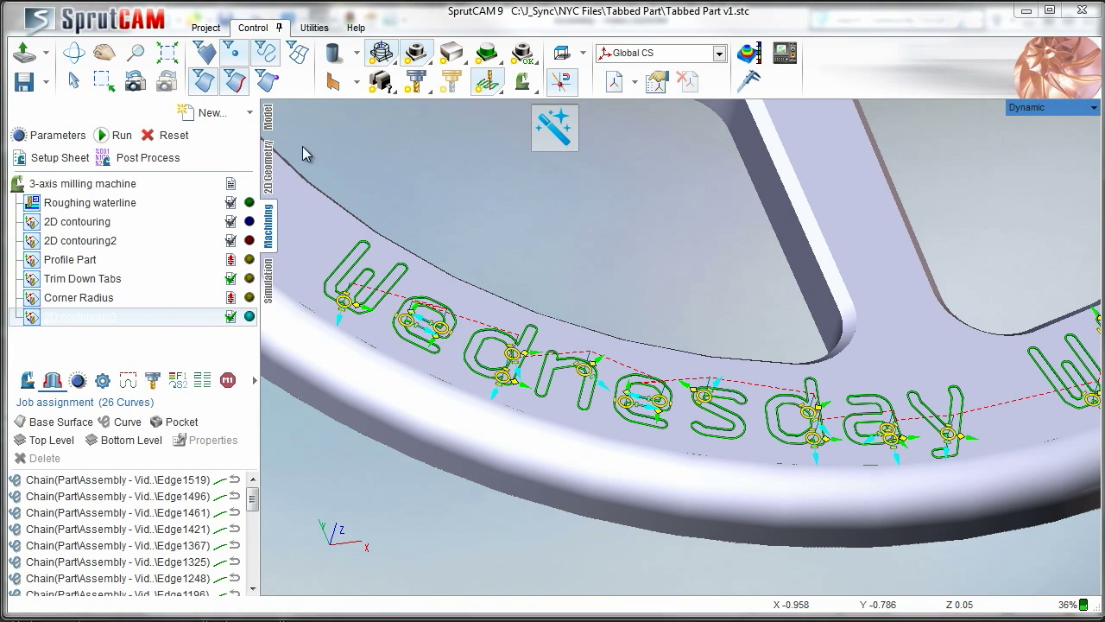
left_click(58, 135)
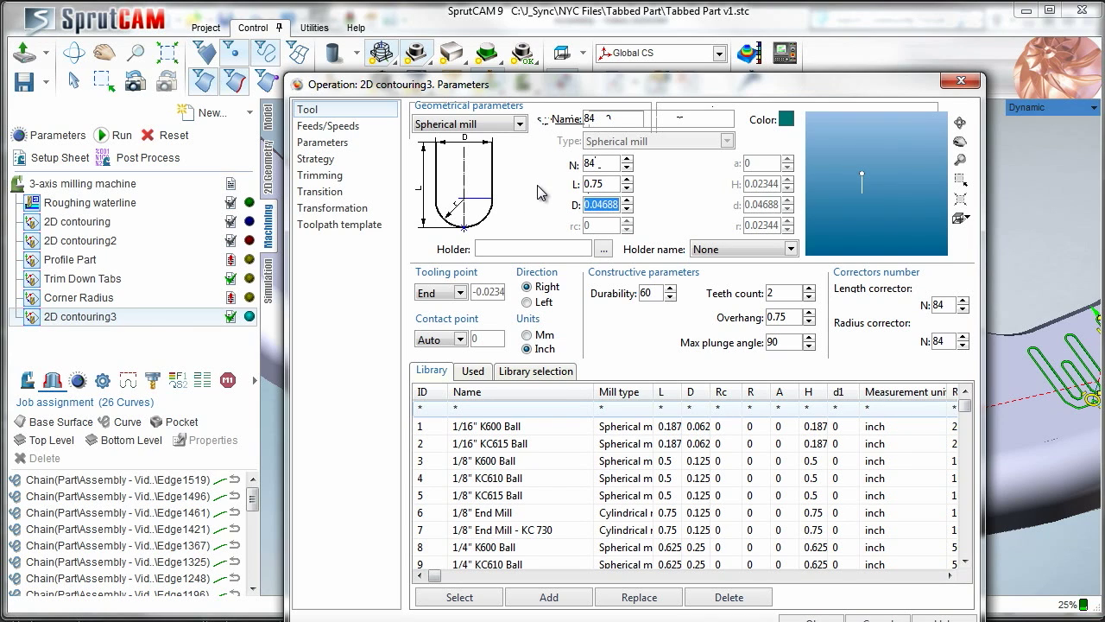
type("25")
left_click(466, 123)
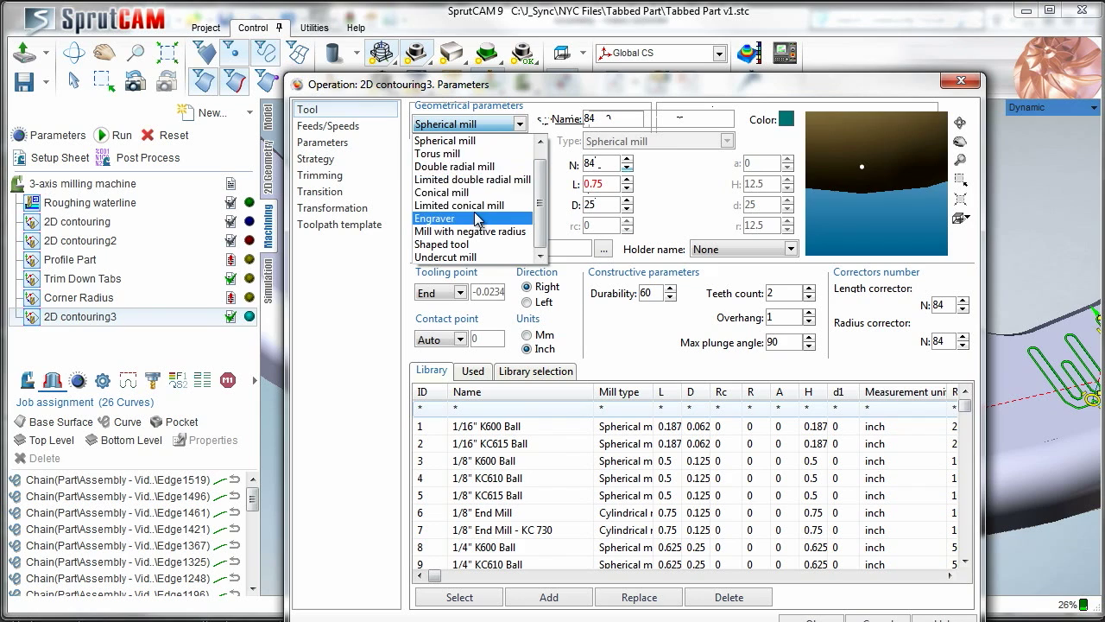
left_click(471, 215)
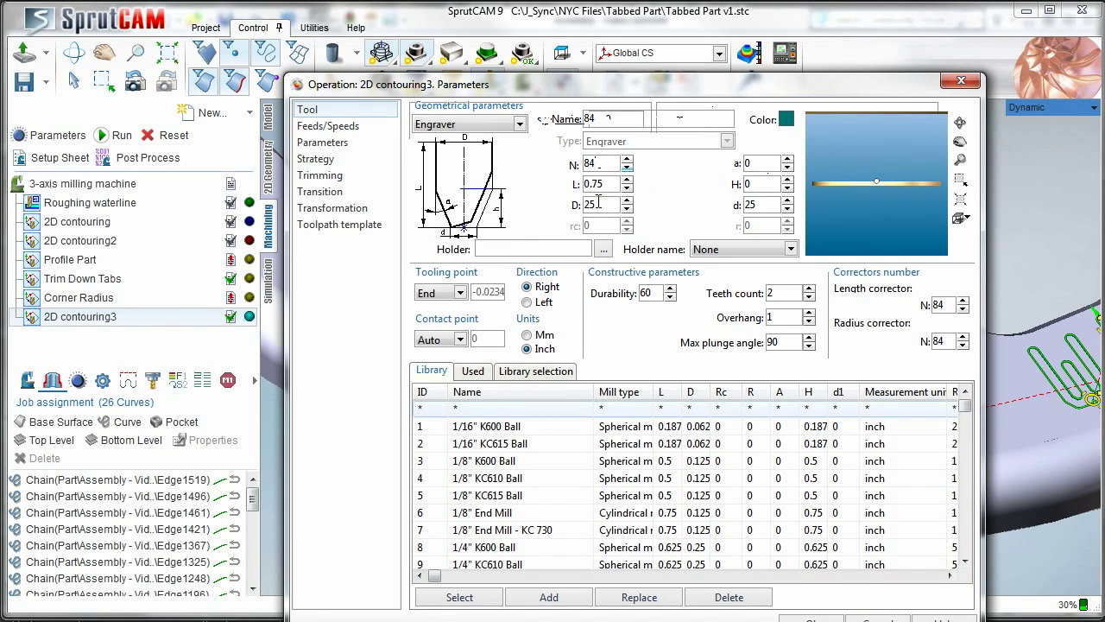
key("BackSpace")
left_click_drag(769, 207, 711, 205)
type("3")
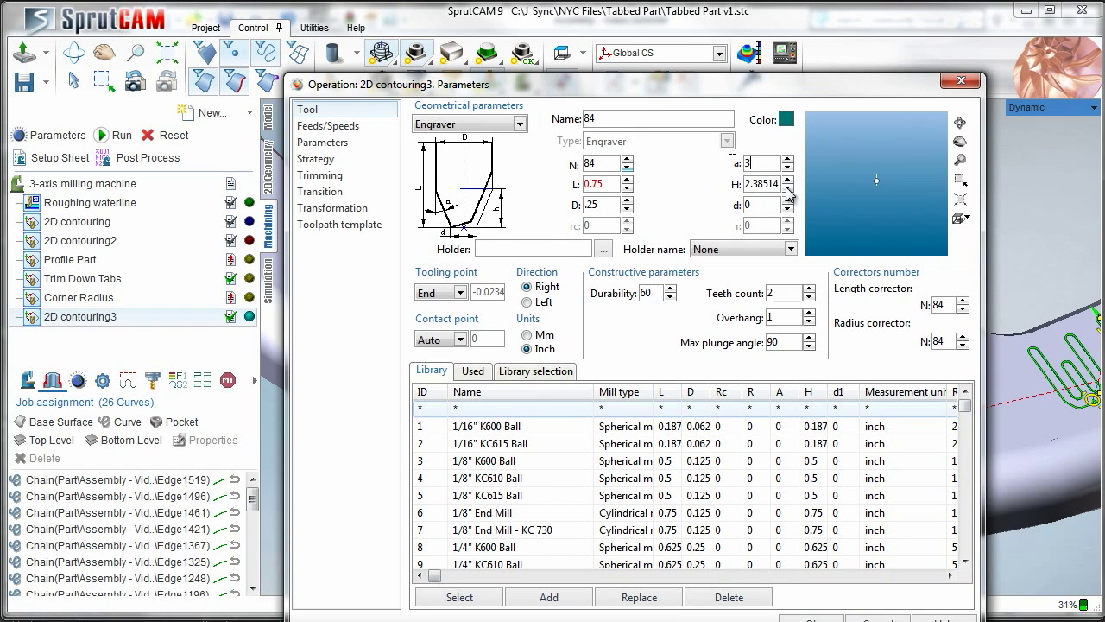
left_click(960, 218)
left_click(992, 237)
scroll(893, 213, "up", 2)
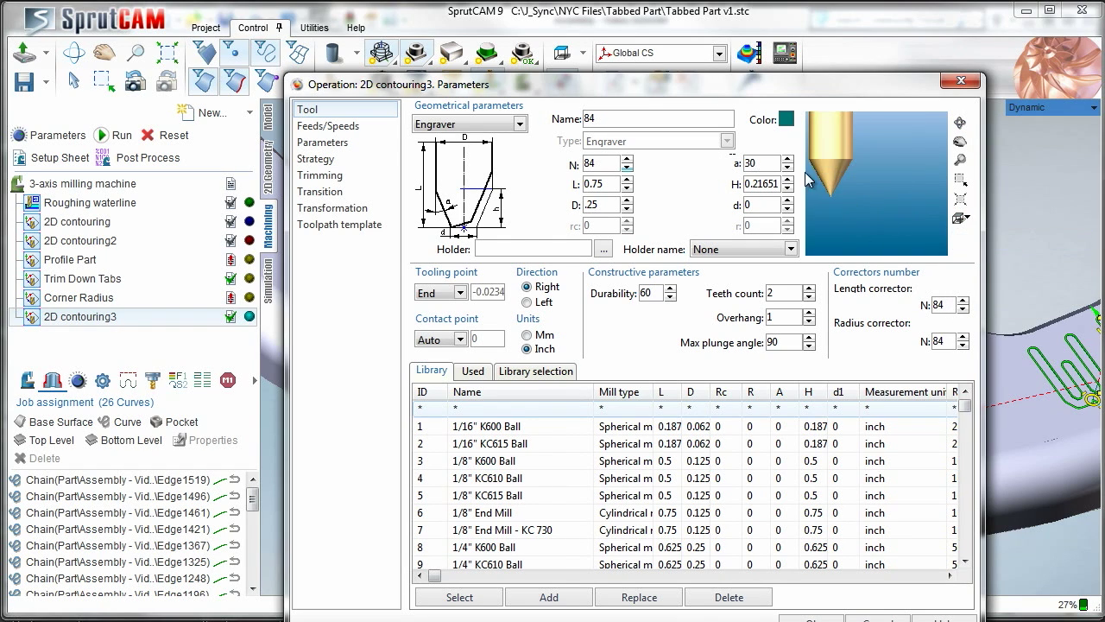
- Check the engraver's work feed and cutting levels, accept the parameters and recalculate the lettering toolpath
left_click(346, 126)
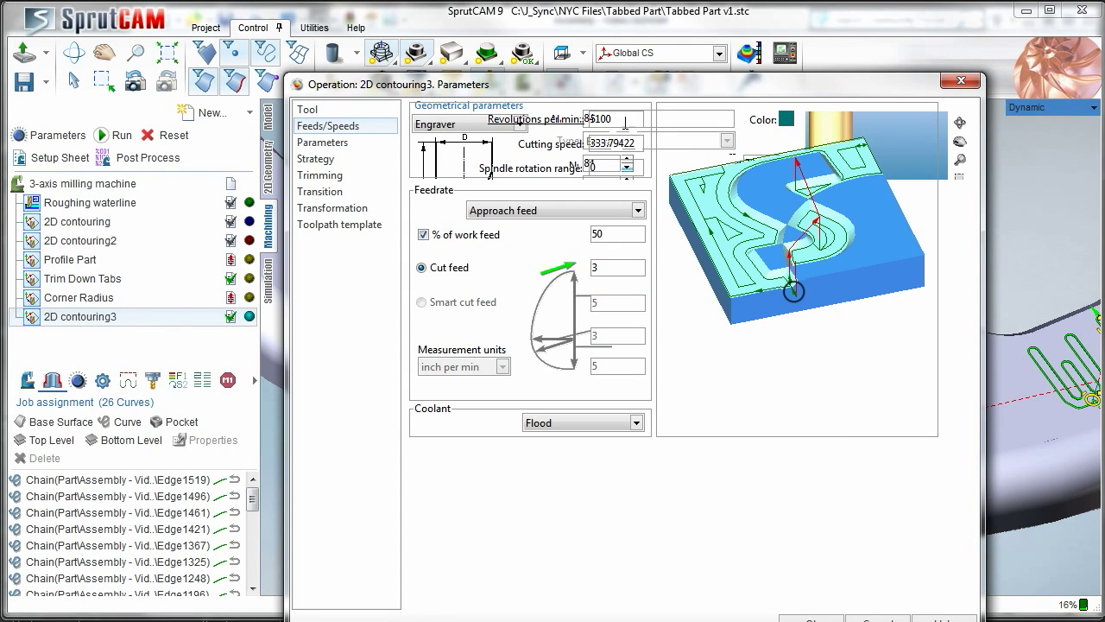
left_click(514, 210)
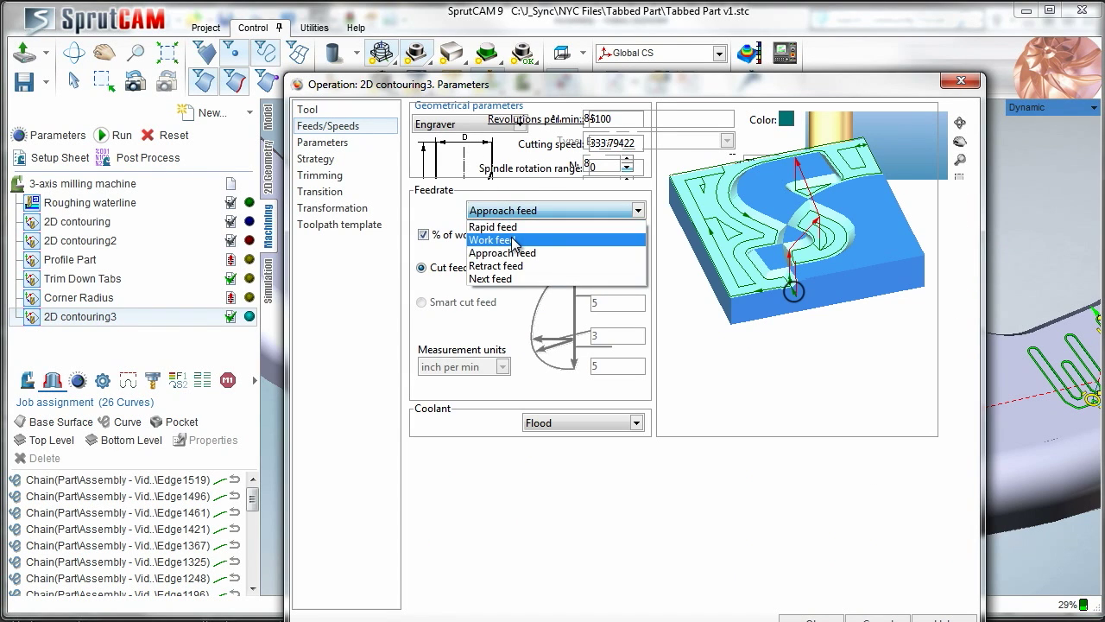
left_click(514, 240)
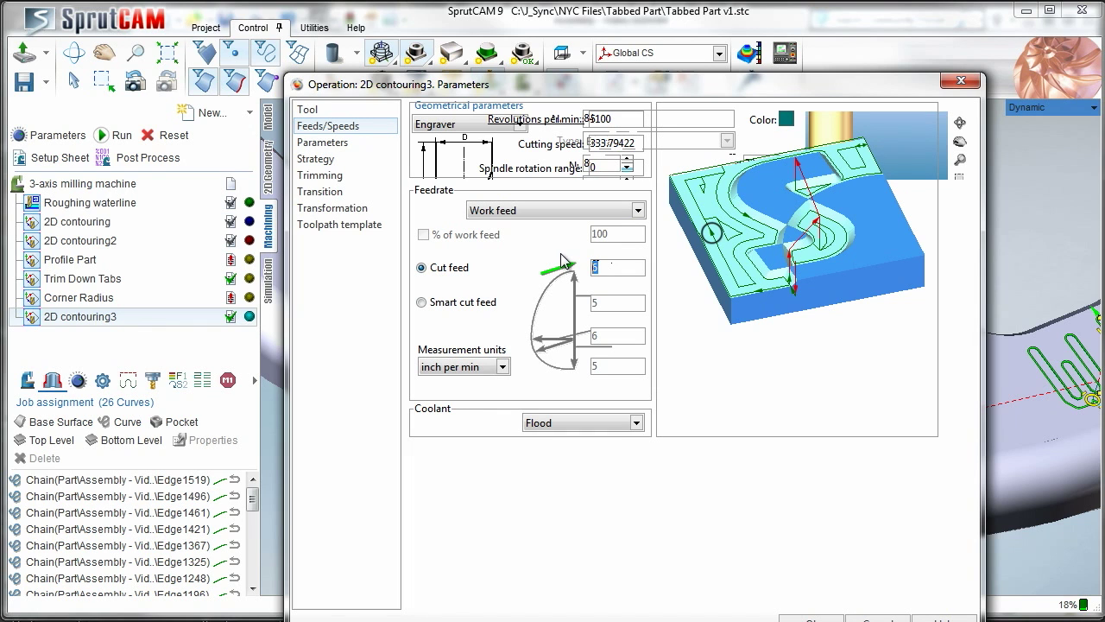
left_click(322, 142)
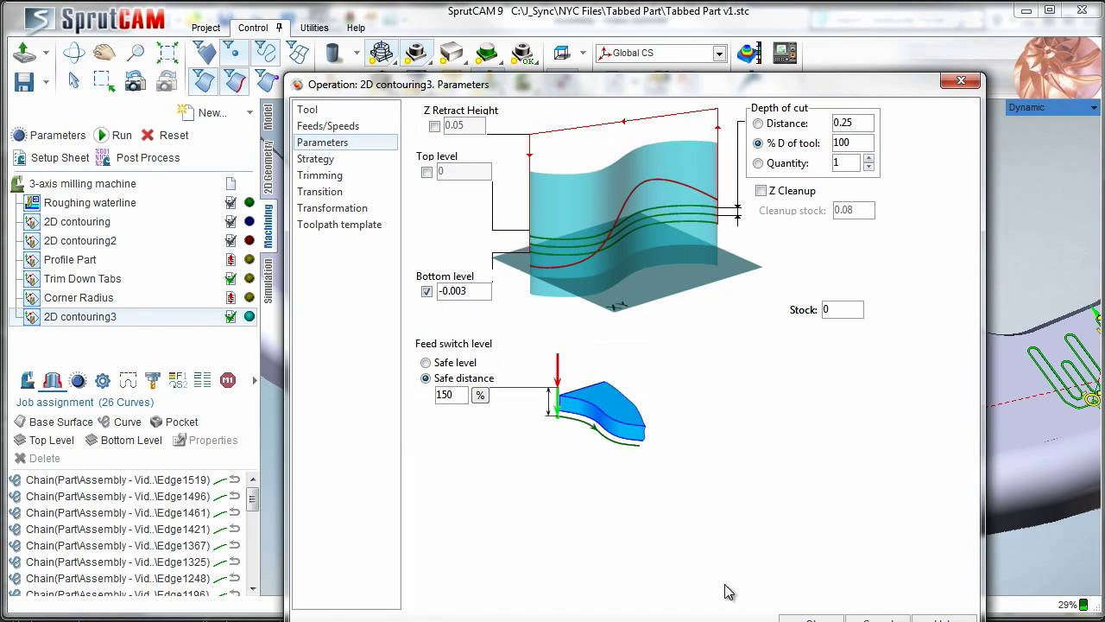
key("Return")
left_click(121, 135)
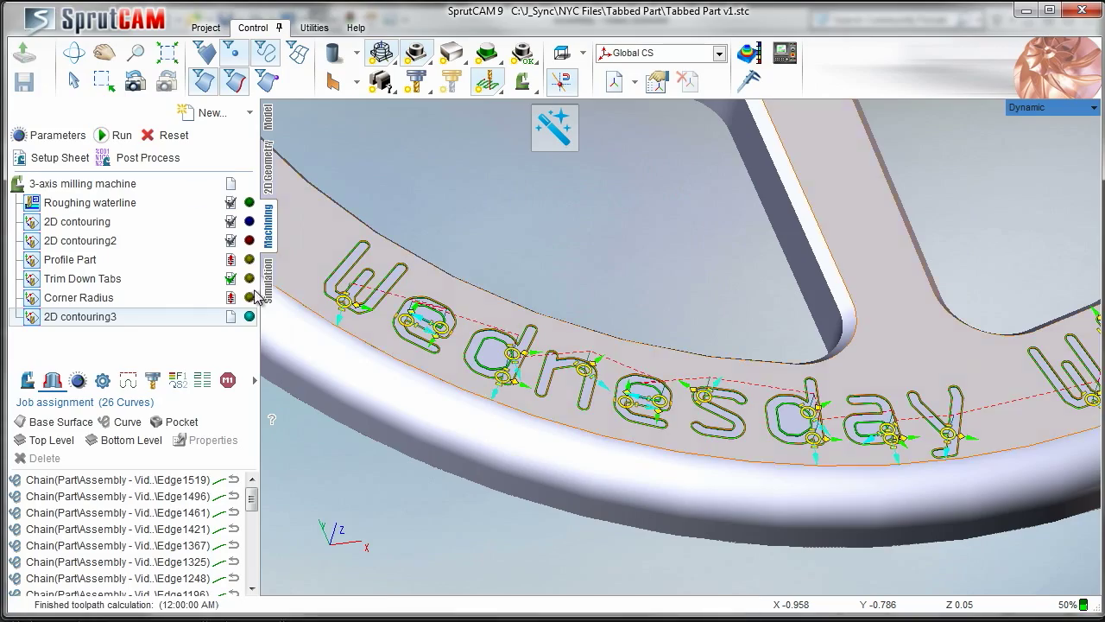
- Return to the simulation of the wheel and clear the previously simulated machining result from the workpiece
left_click(268, 280)
middle_click_drag(471, 261, 332, 274)
scroll(285, 276, "down", 3)
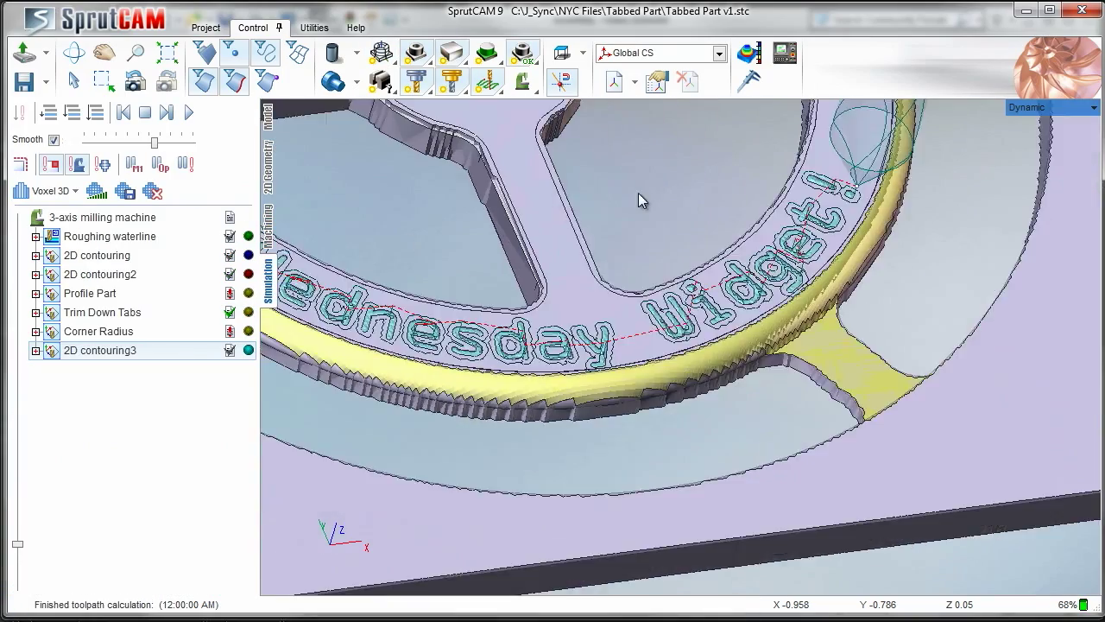
middle_click_drag(638, 193, 562, 231)
middle_click_drag(542, 272, 561, 285)
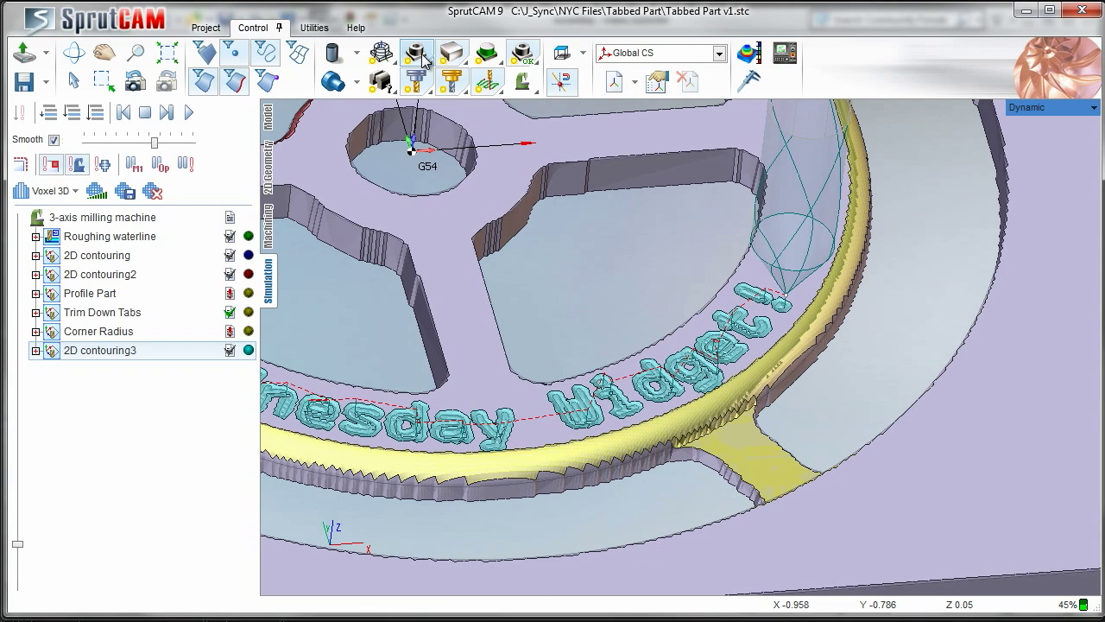
left_click(153, 191)
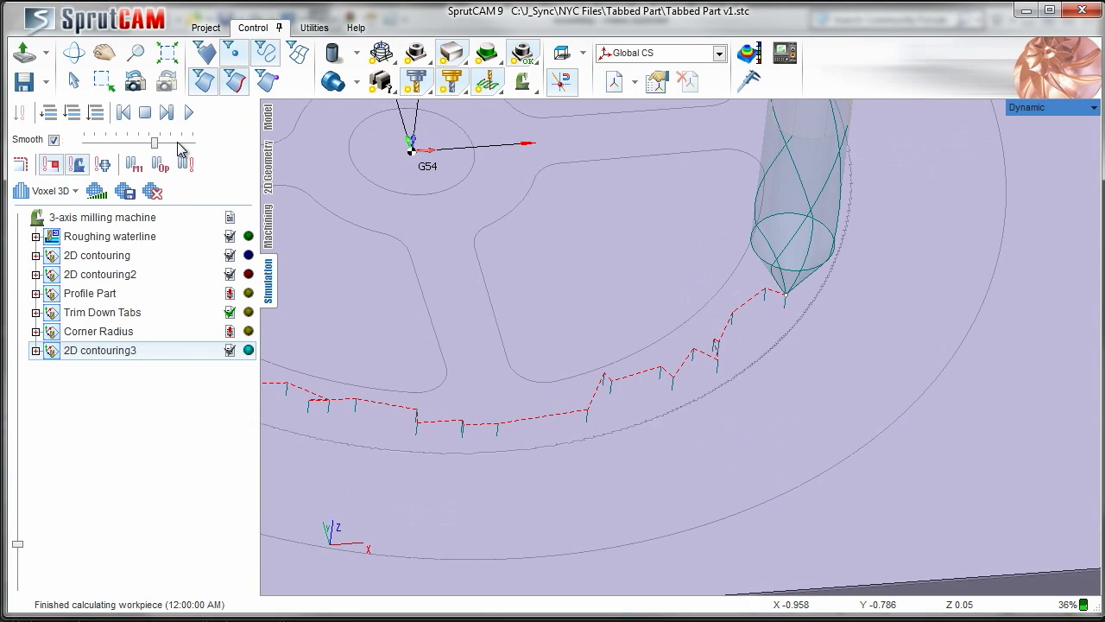
- Simulate the lettering operation with the engraver at a slightly higher playback speed, following the cutter closely along the text
left_click(189, 113)
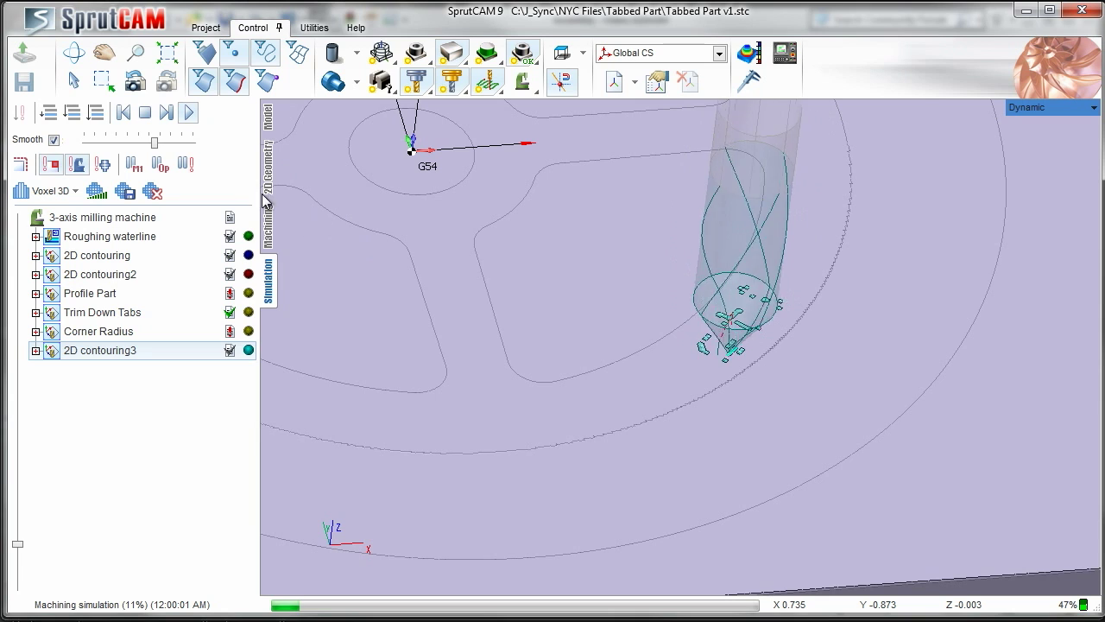
left_click_drag(154, 142, 160, 141)
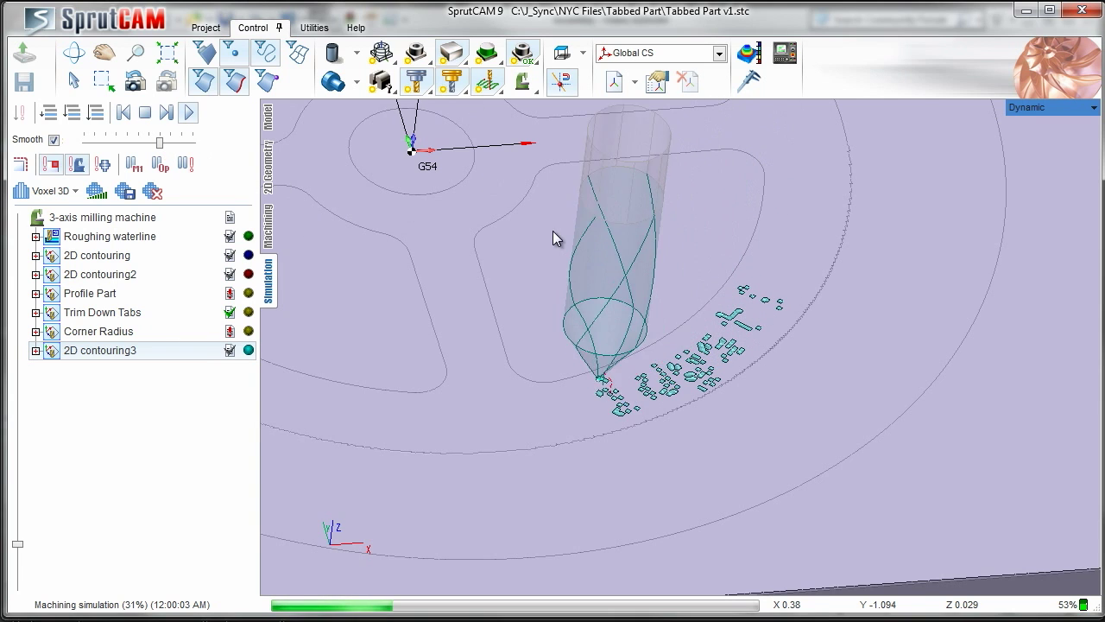
scroll(570, 277, "up", 3)
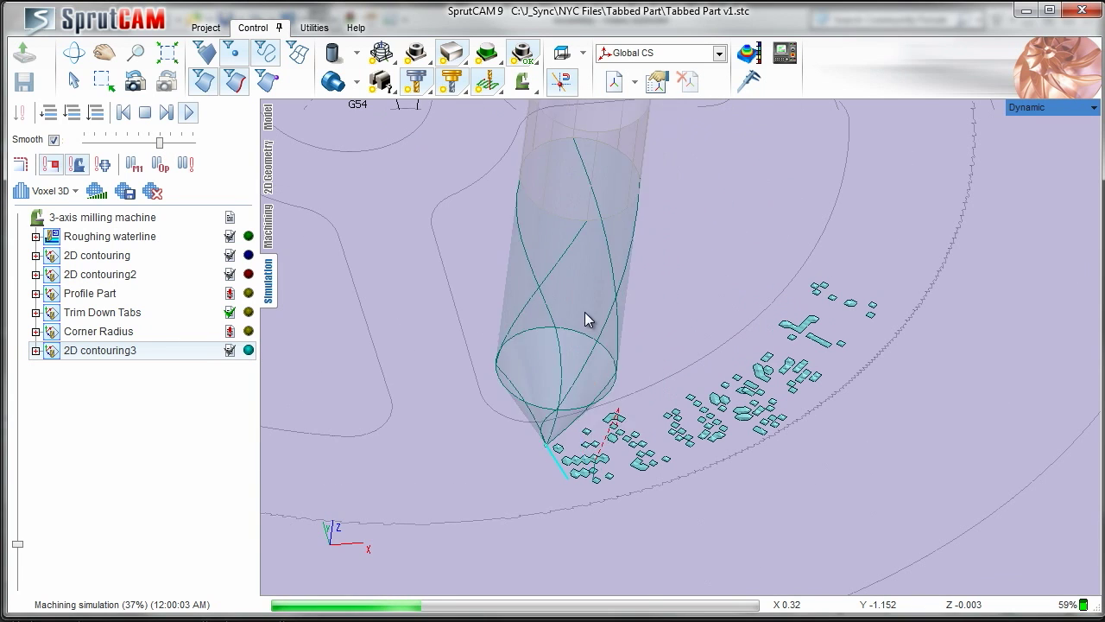
- Set the bottom level of the 2D contouring3 lettering operation to -0.005 and recalculate its toolpath
left_click(268, 226)
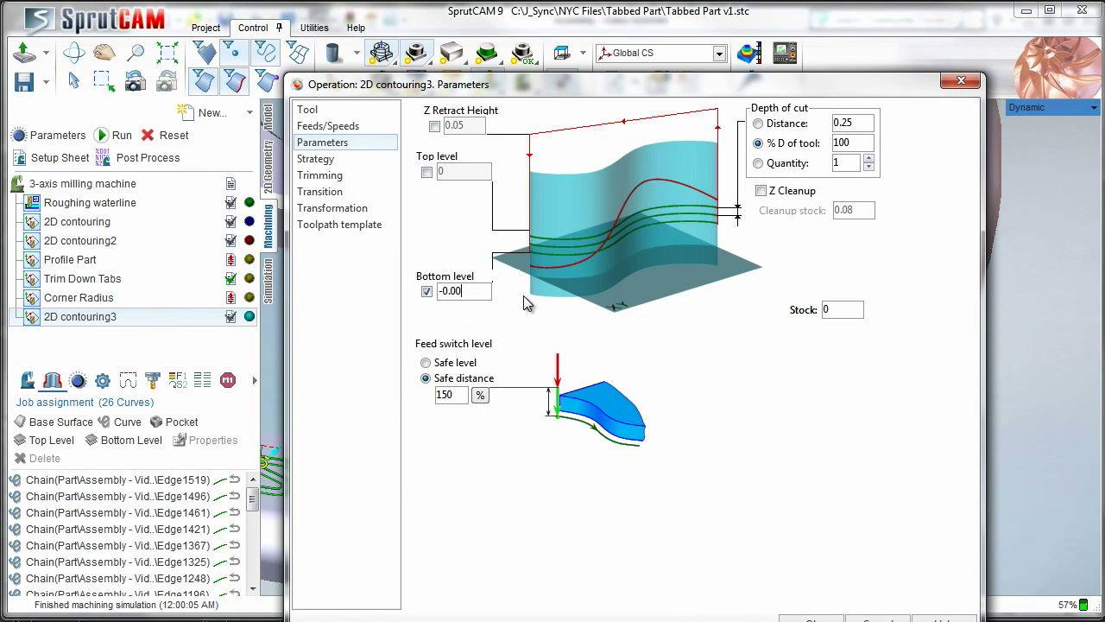
type("5")
left_click(122, 135)
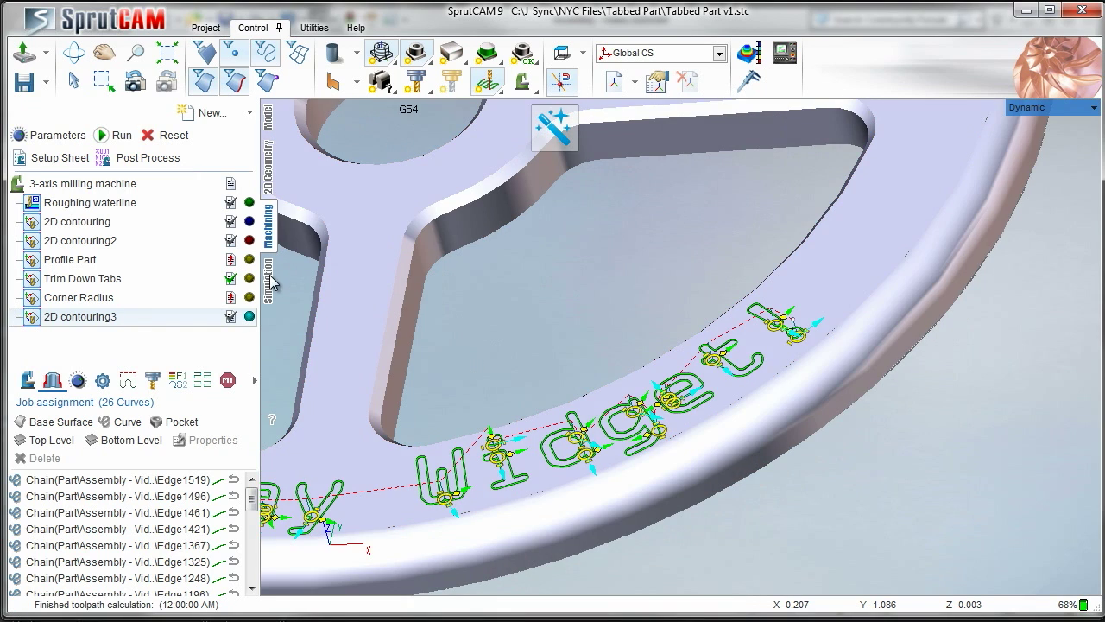
- Simulate the deeper engraving pass and inspect the cut letters from an angled view
left_click(268, 279)
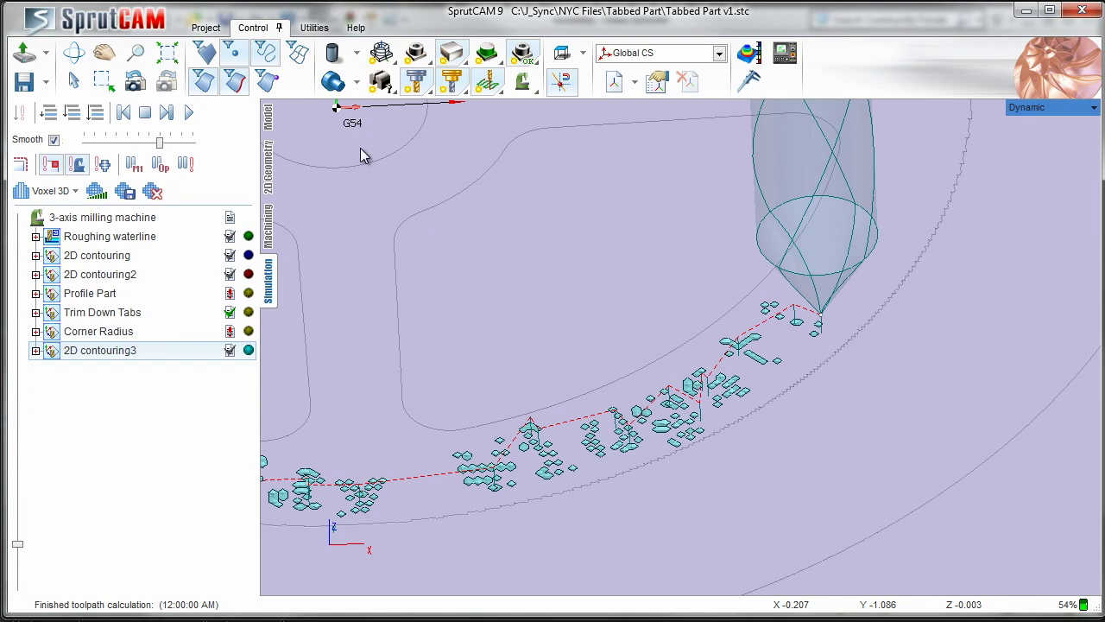
left_click(190, 113)
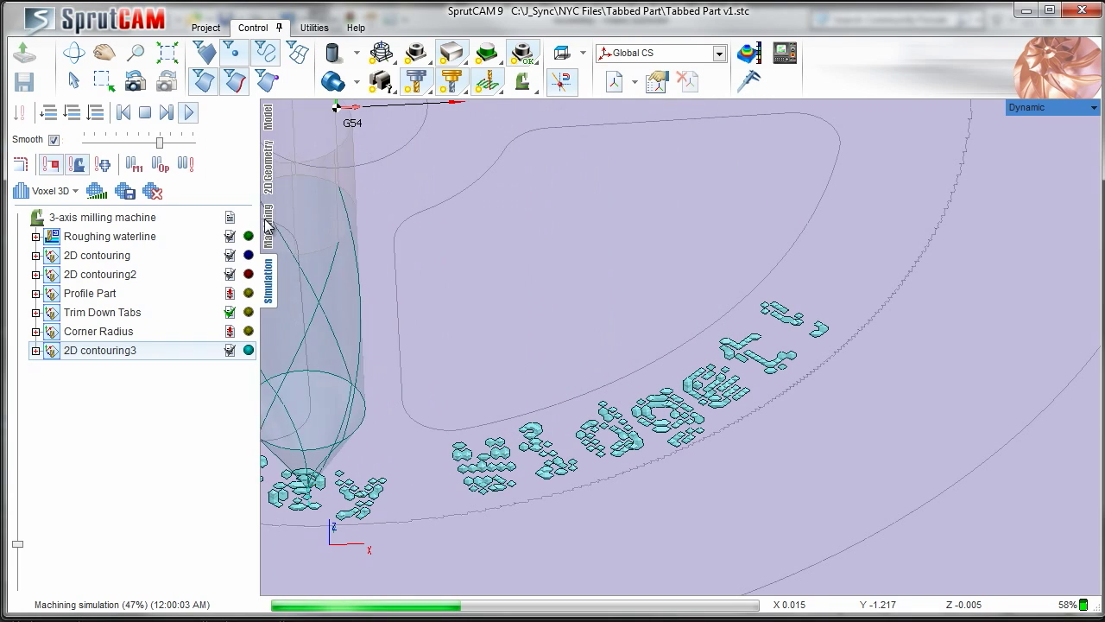
mouse_move(604, 328)
middle_mouse_down()
mouse_move(715, 324)
mouse_move(475, 265)
middle_mouse_up()
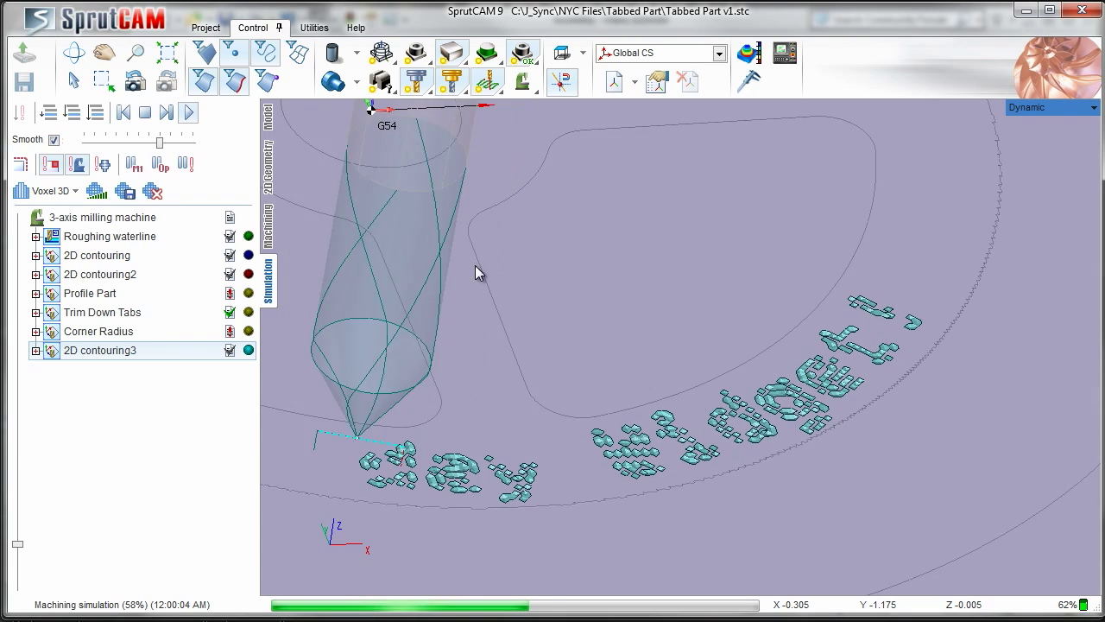
- Set the lettering operation's bottom level to -0.004, accept the parameters and recalculate from the 3-axis milling machine root
left_click(268, 226)
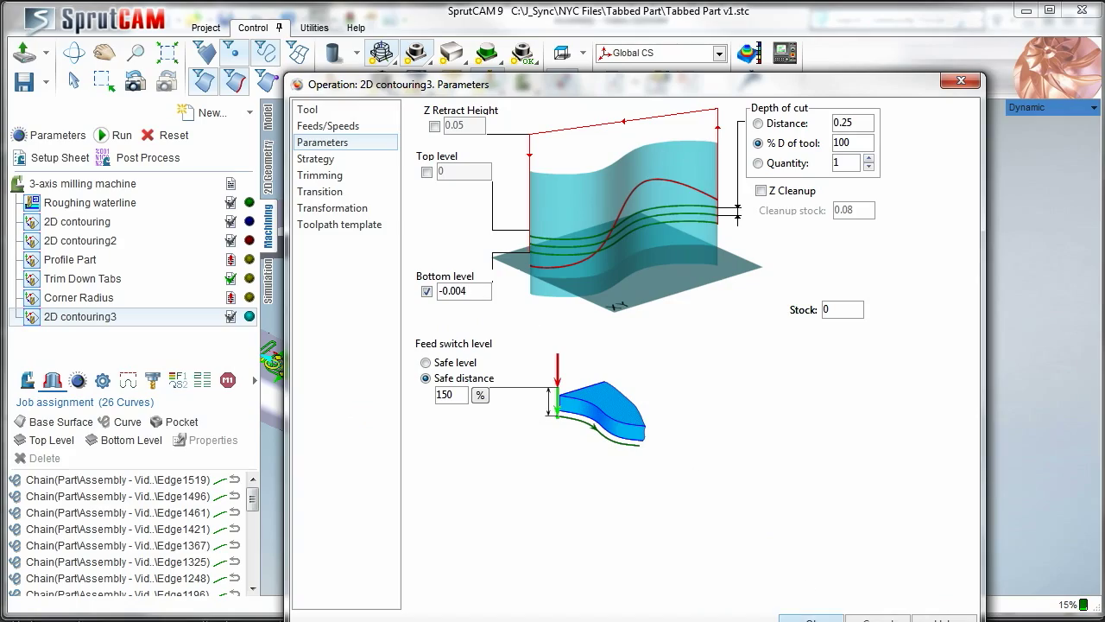
left_click(812, 619)
left_click(120, 187)
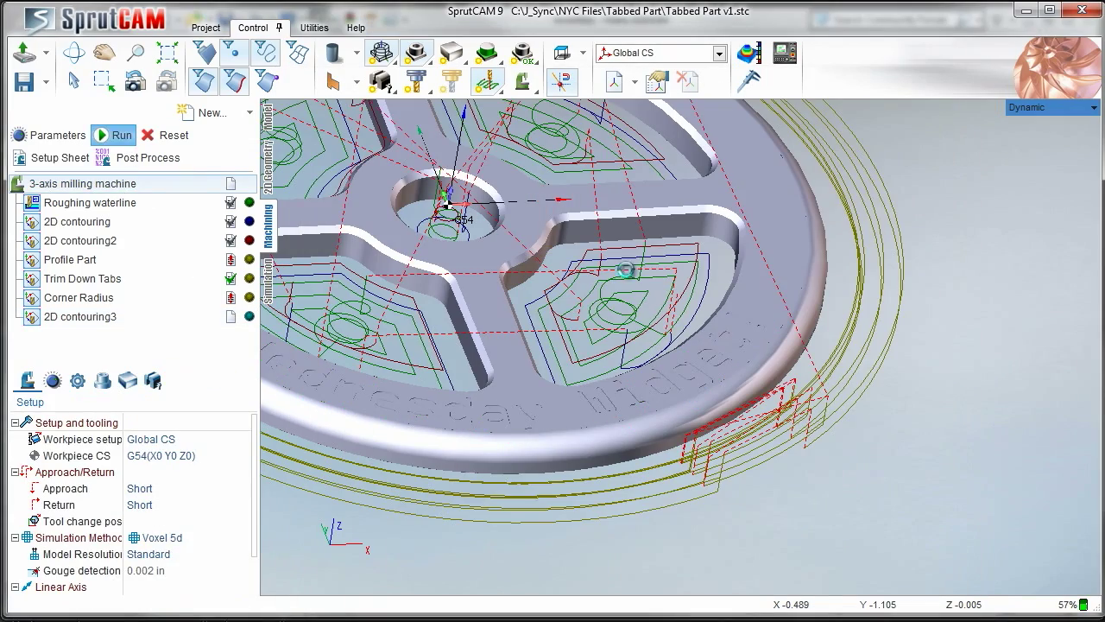
- Look over the toolpaths on the whole wheel and save the project
middle_click_drag(626, 269, 600, 323)
scroll(595, 312, "down", 3)
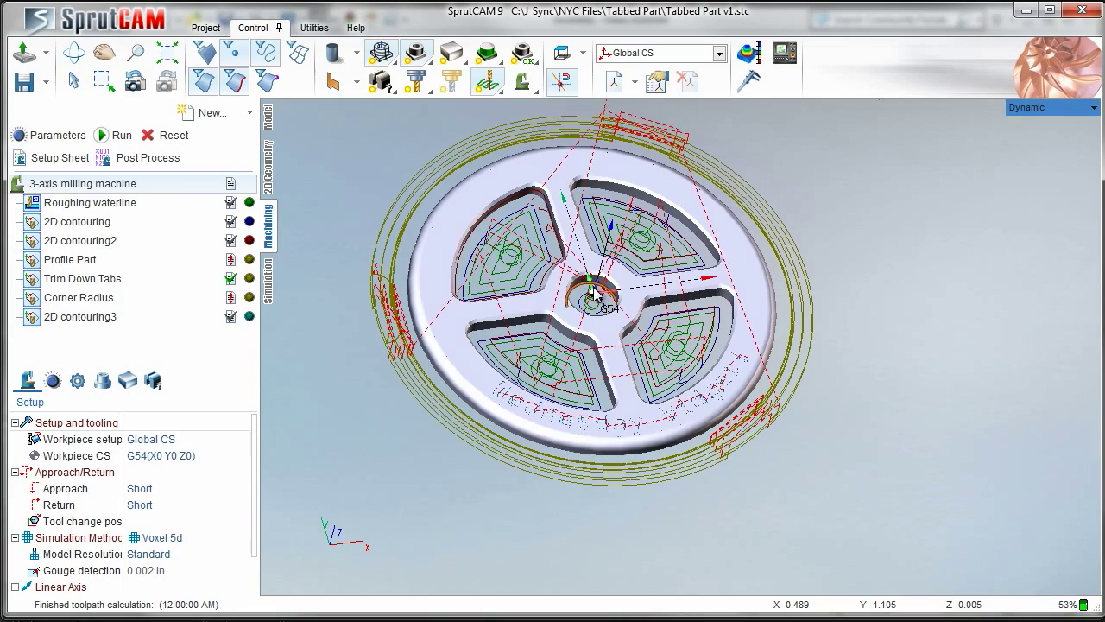
right_click_drag(594, 294, 592, 299)
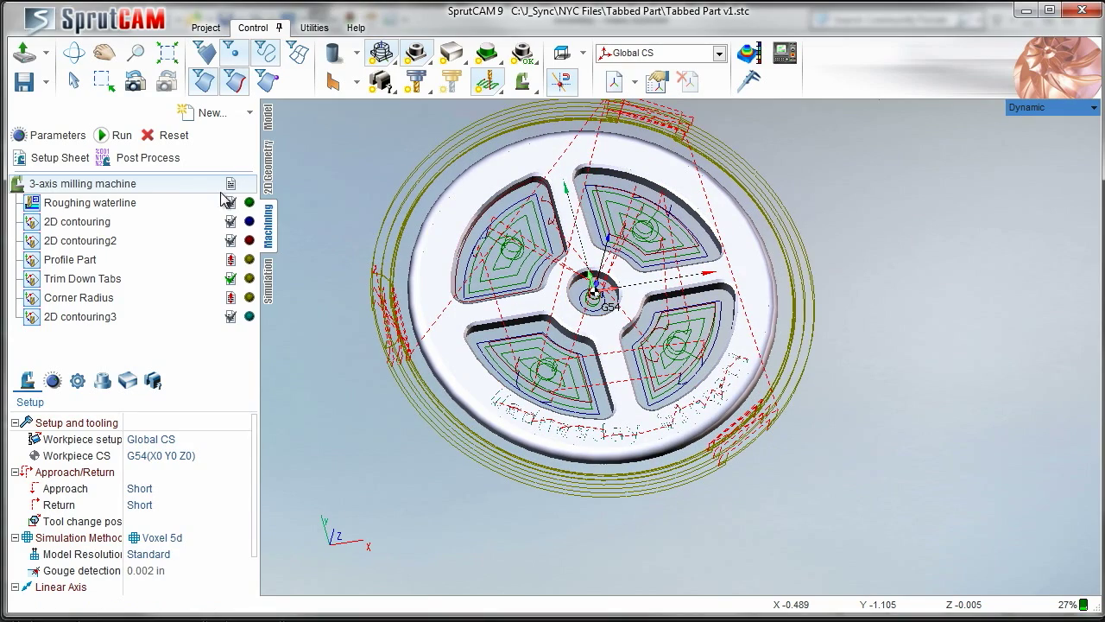
right_click_drag(521, 277, 453, 274)
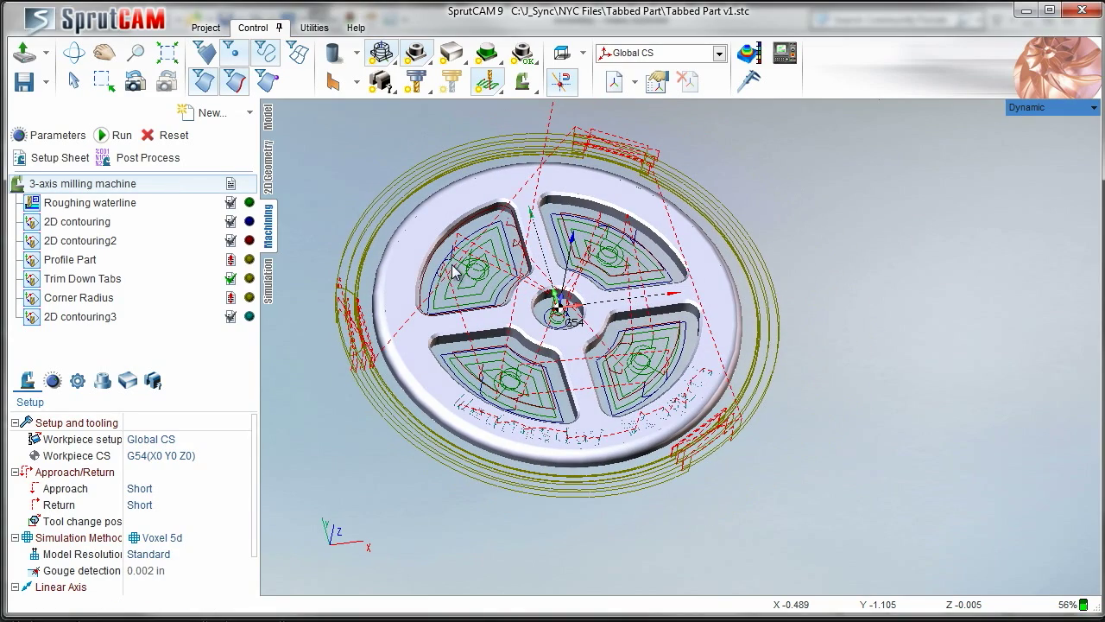
left_click(26, 83)
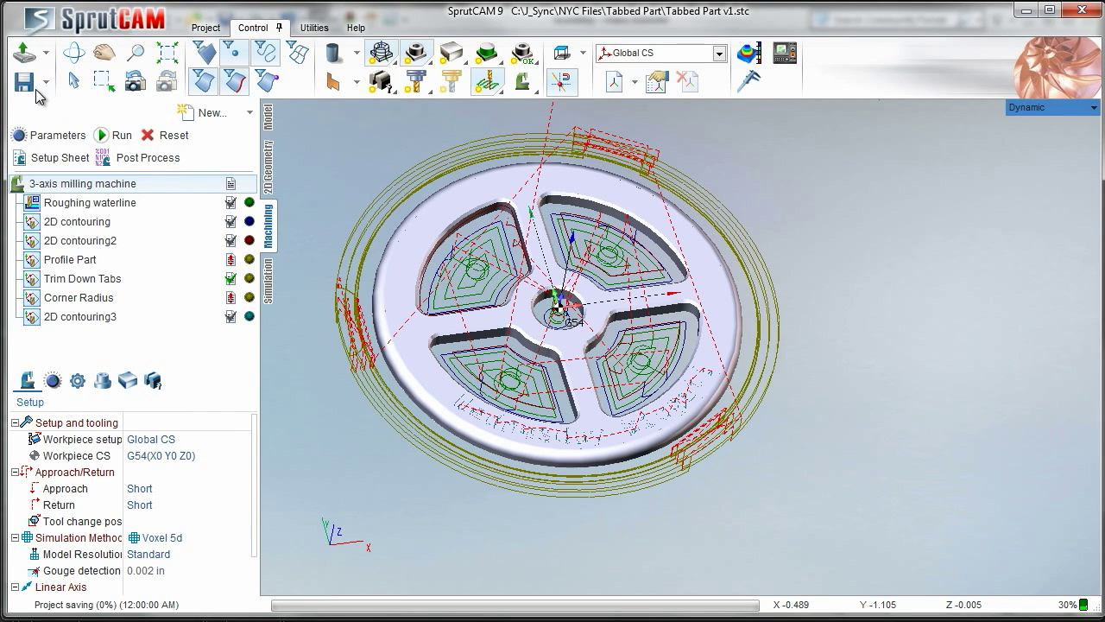